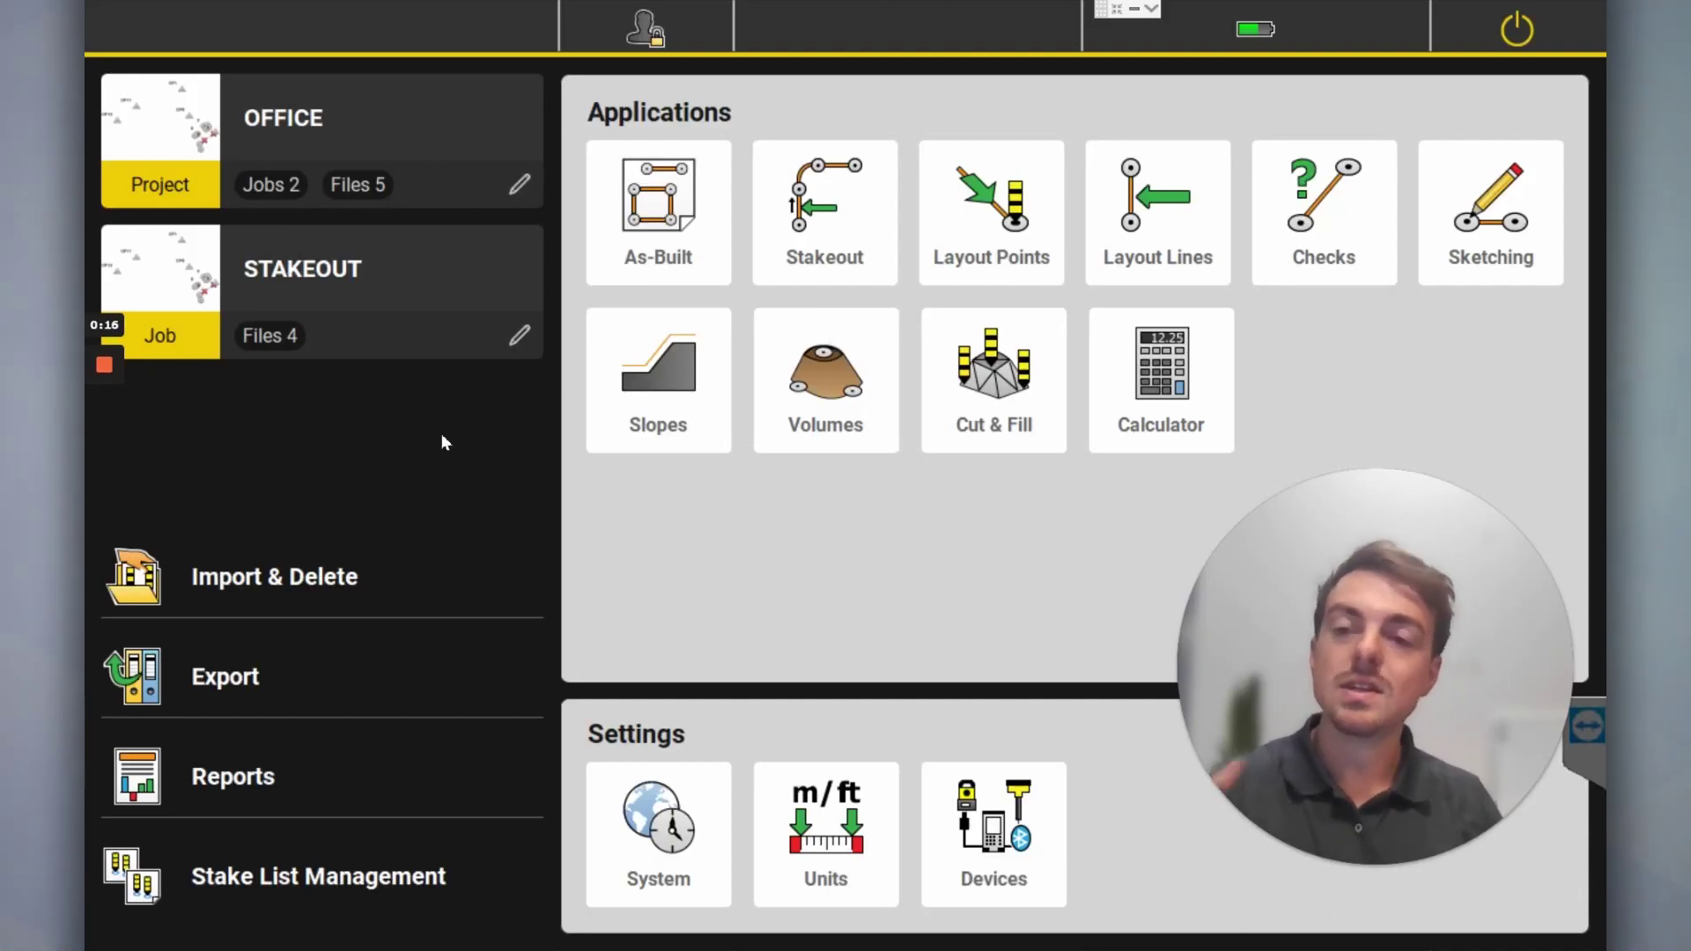
# Step: Create a new project named "lANDSCAPE pORT mELB"
pyautogui.click(319, 134)
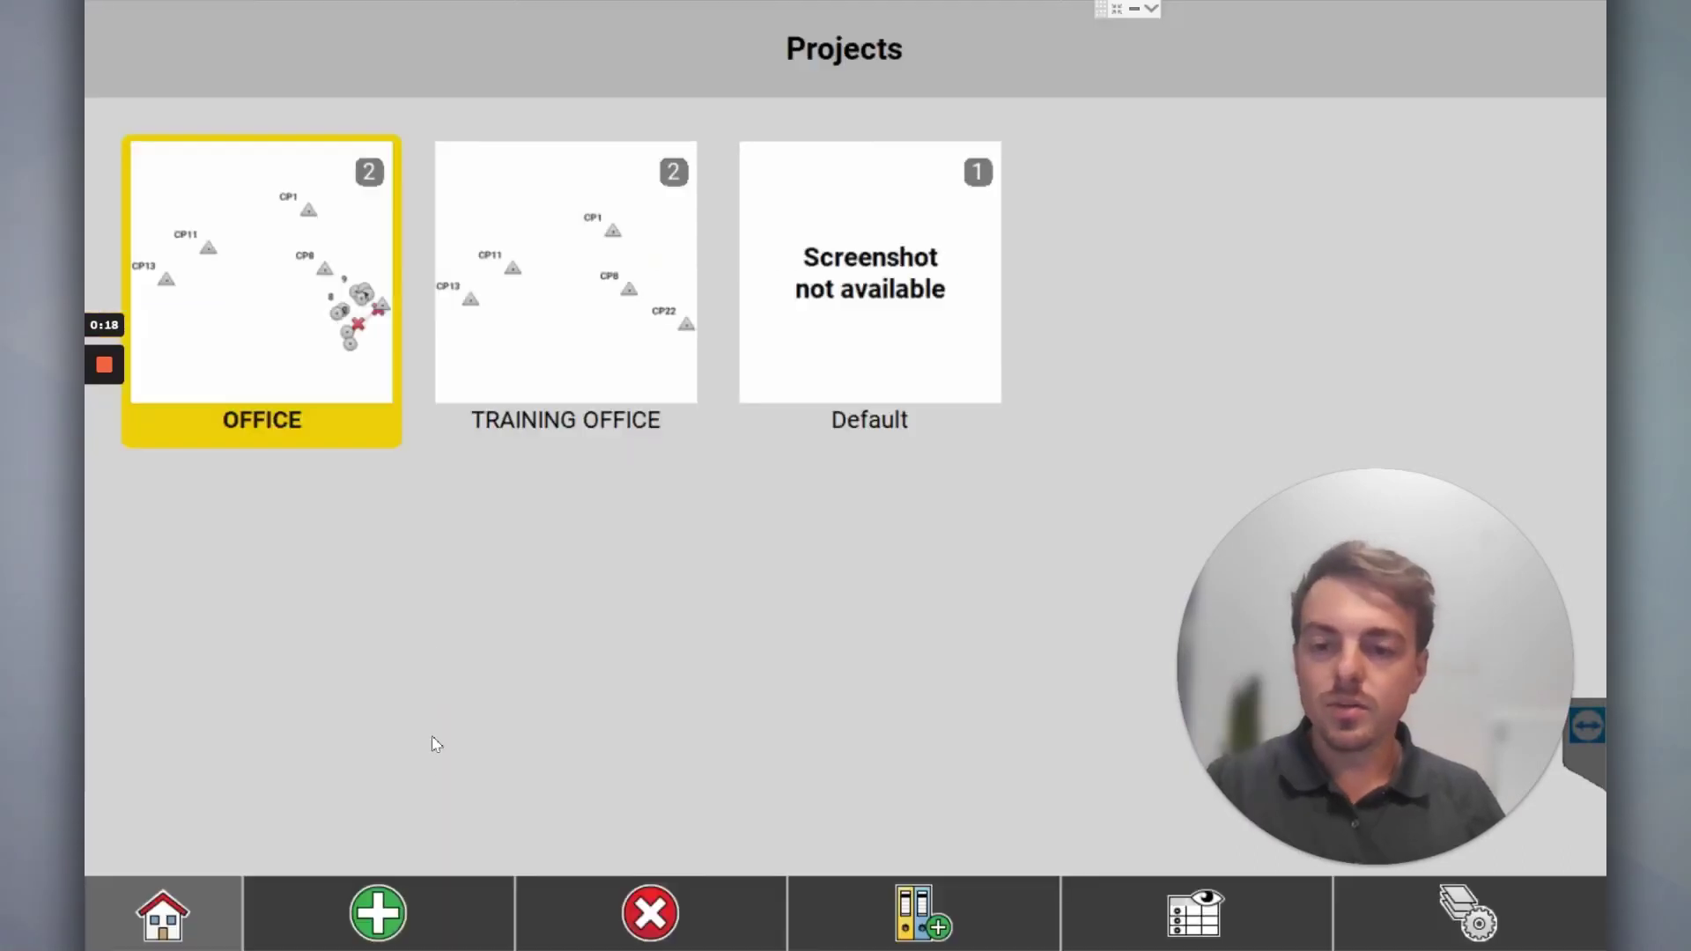
pyautogui.click(382, 921)
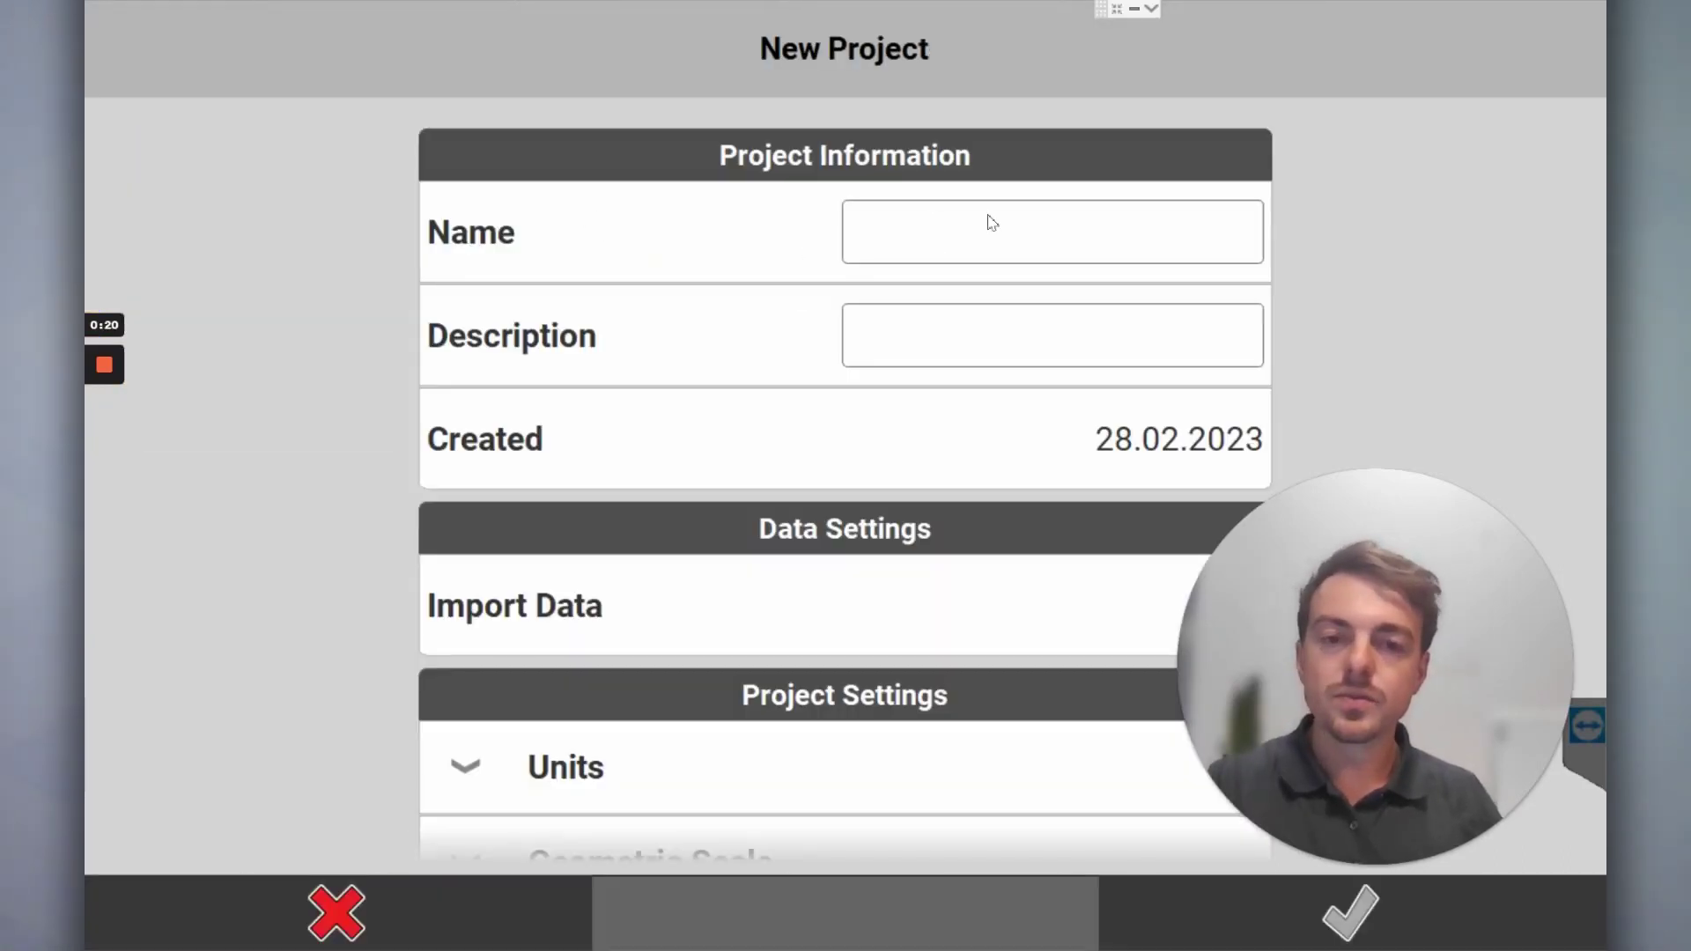
pyautogui.click(982, 236)
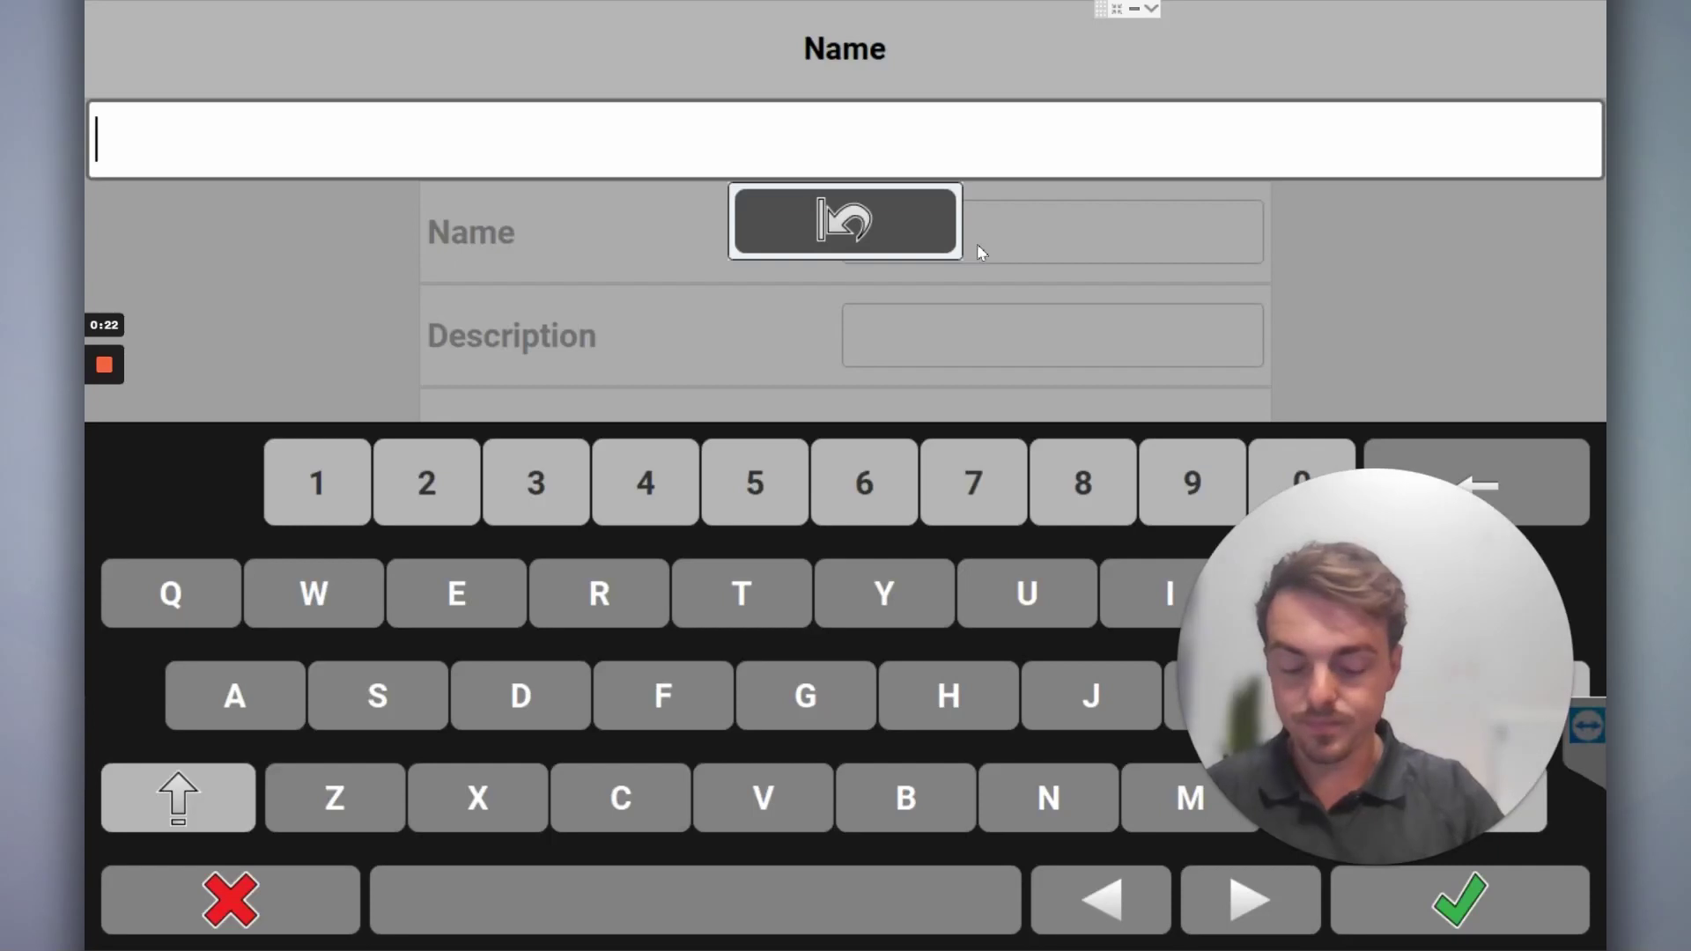
pyautogui.write('IANS')
pyautogui.press('BackSpace')
pyautogui.write('DSCAPE')
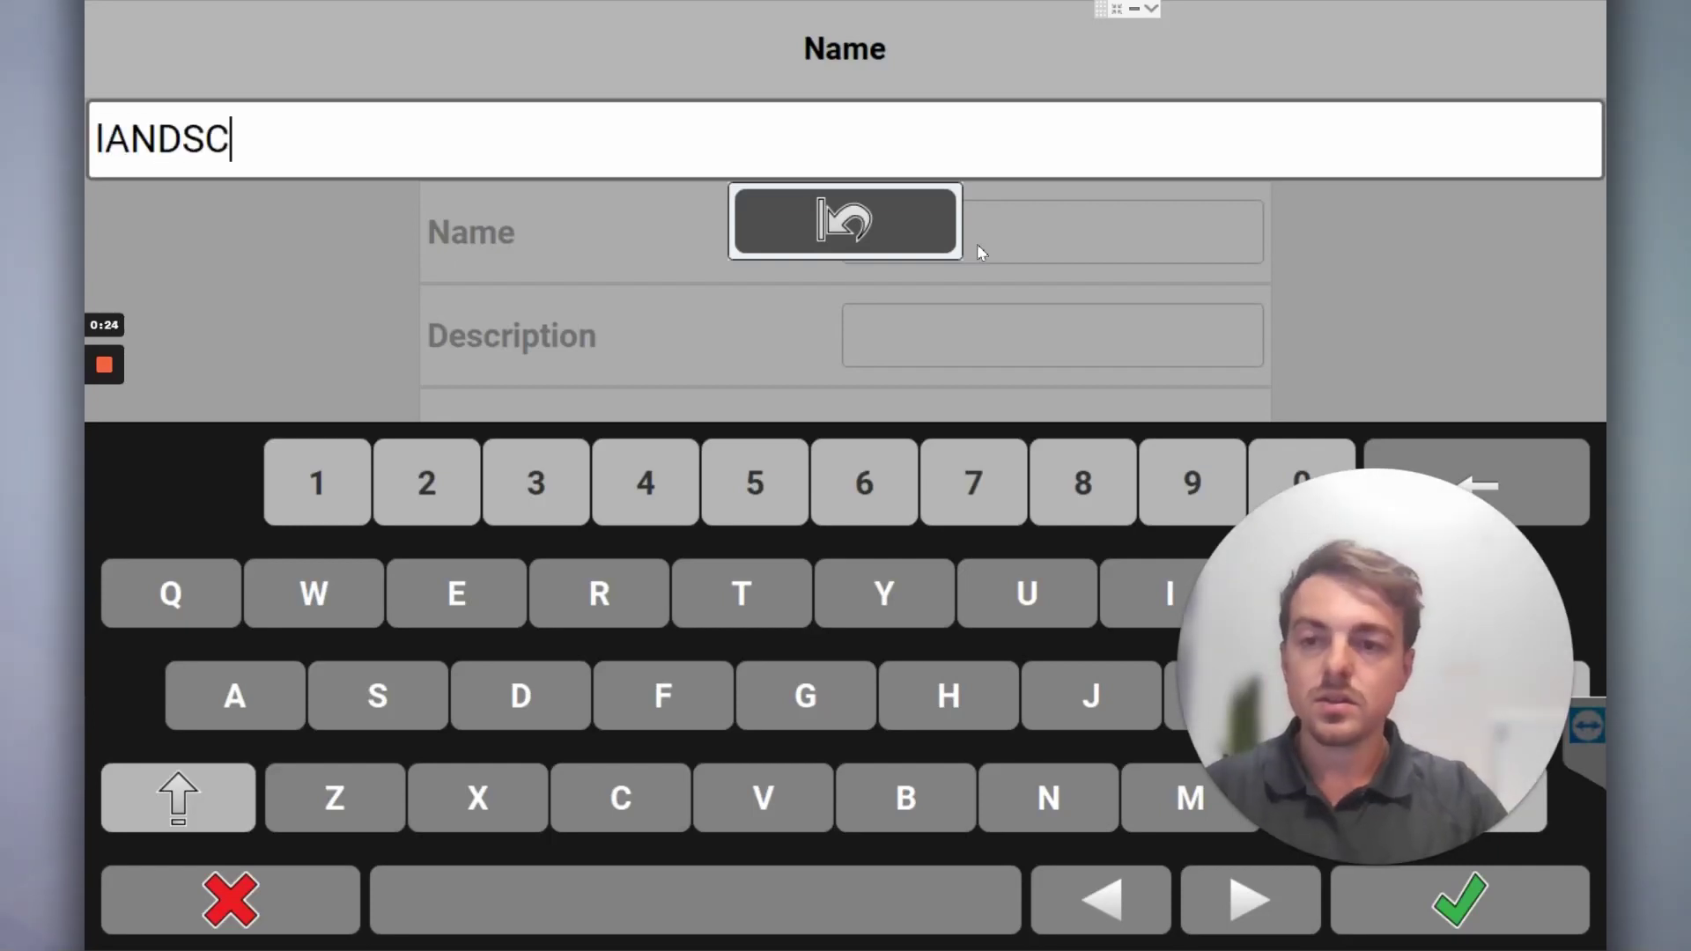
pyautogui.write(' pORT mELB')
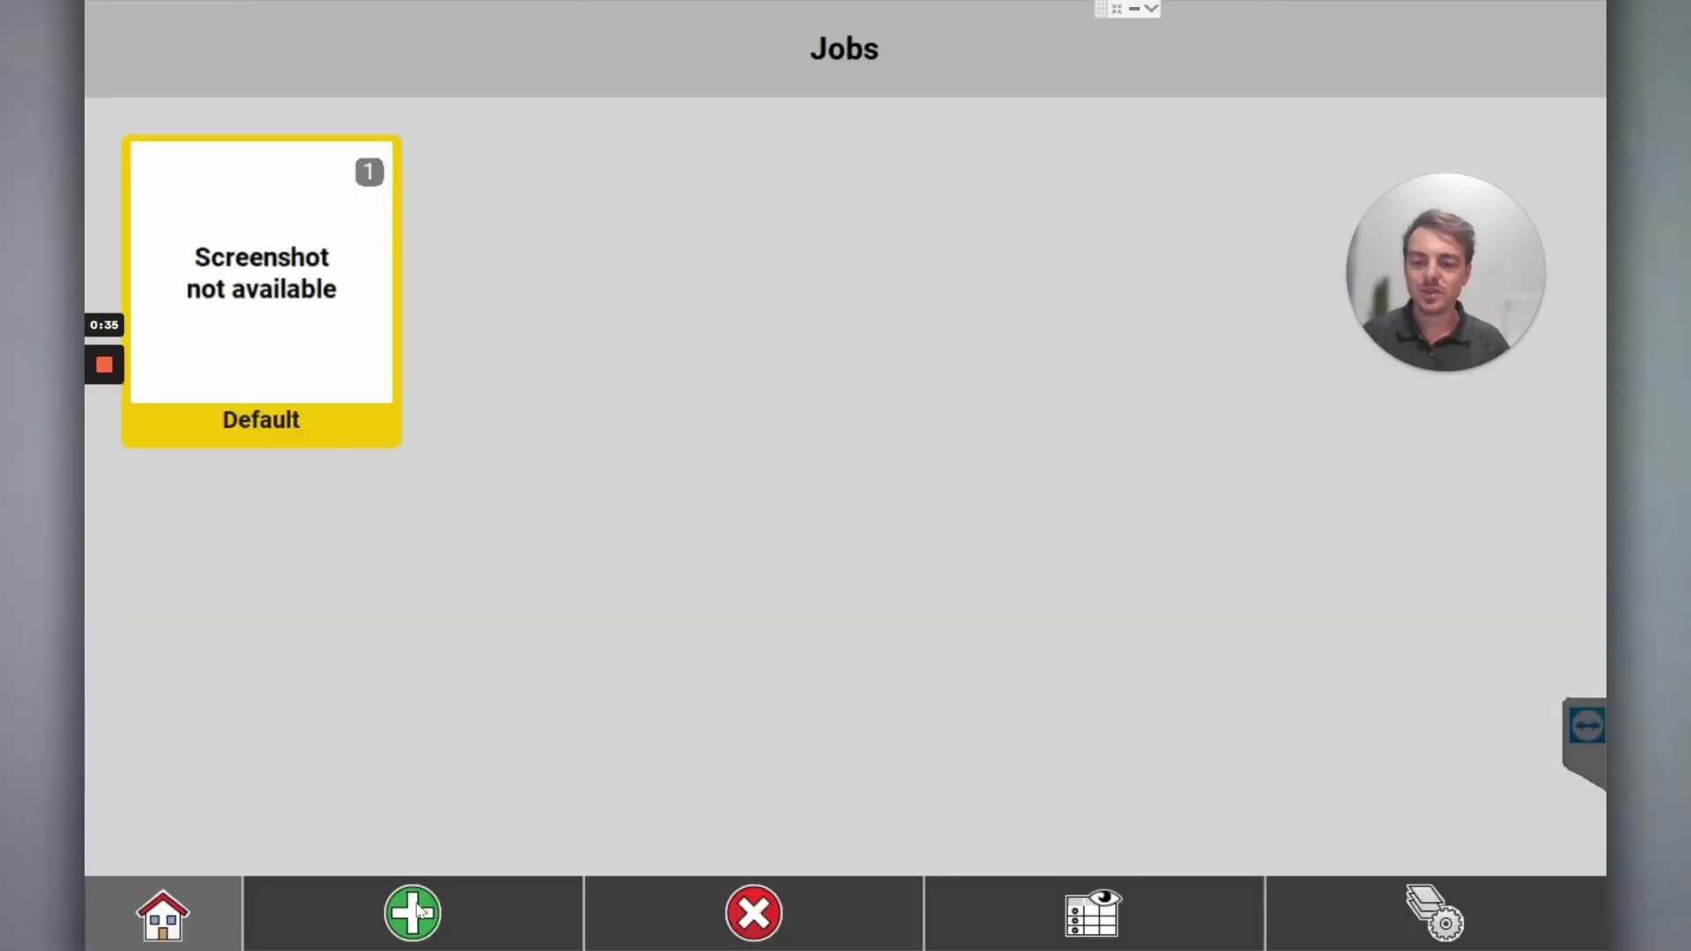
# Step: Create a new job named "lANDSCAPE" in the project
pyautogui.click(419, 911)
pyautogui.click(935, 249)
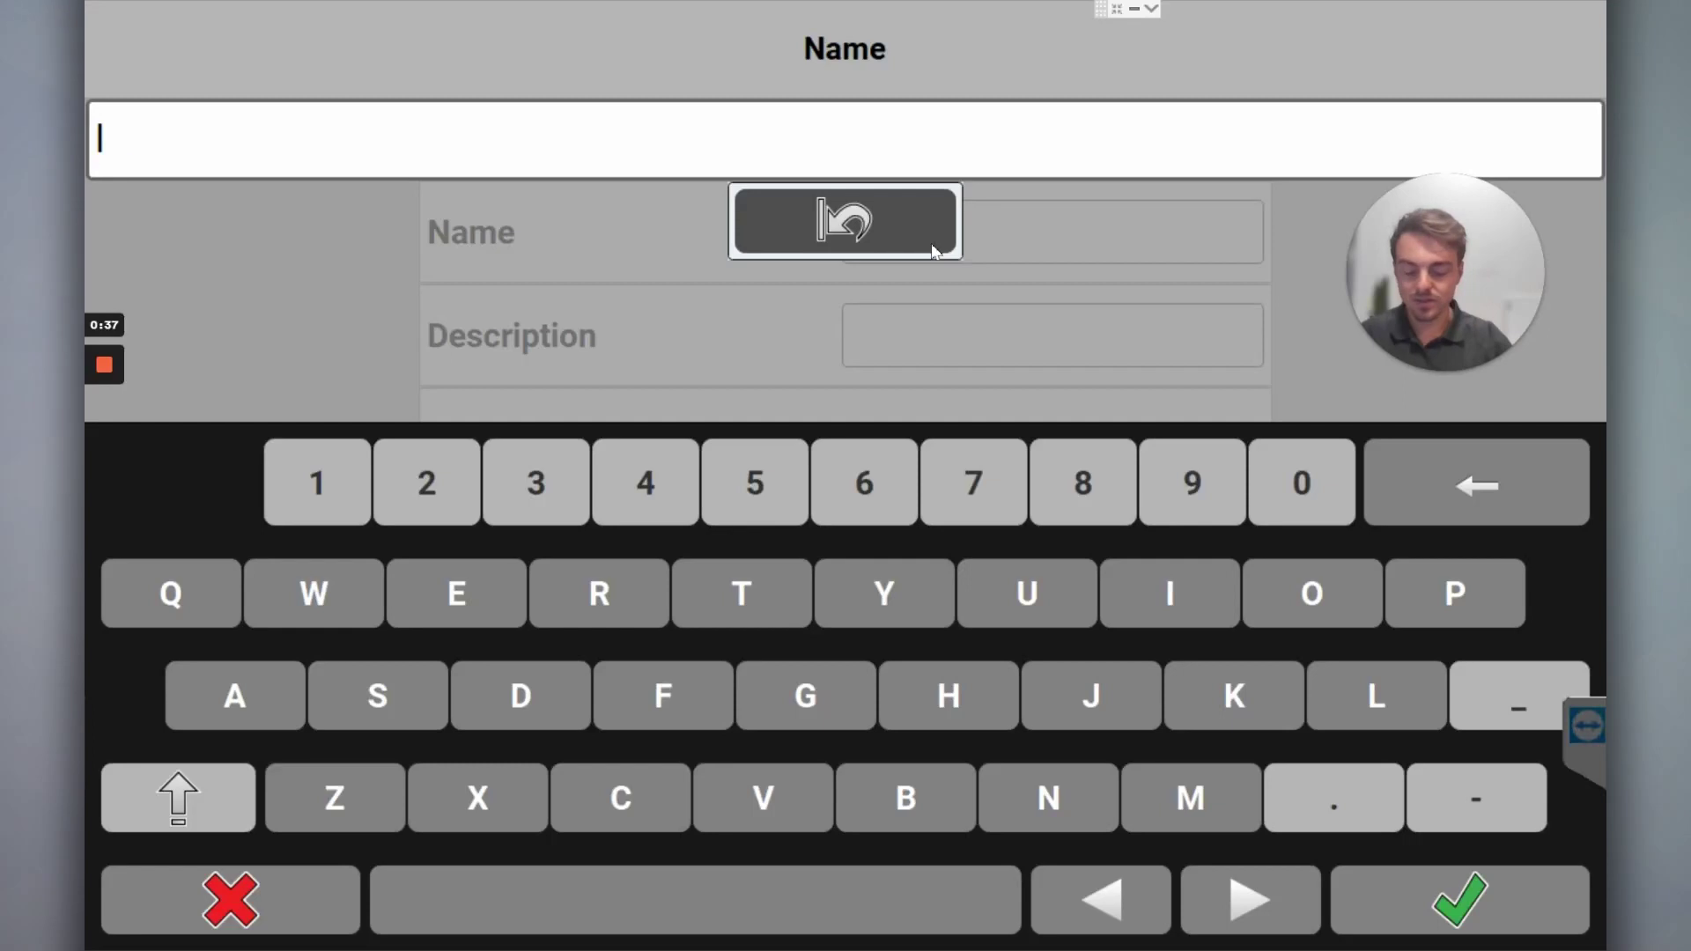
pyautogui.write('IANDSCAP')
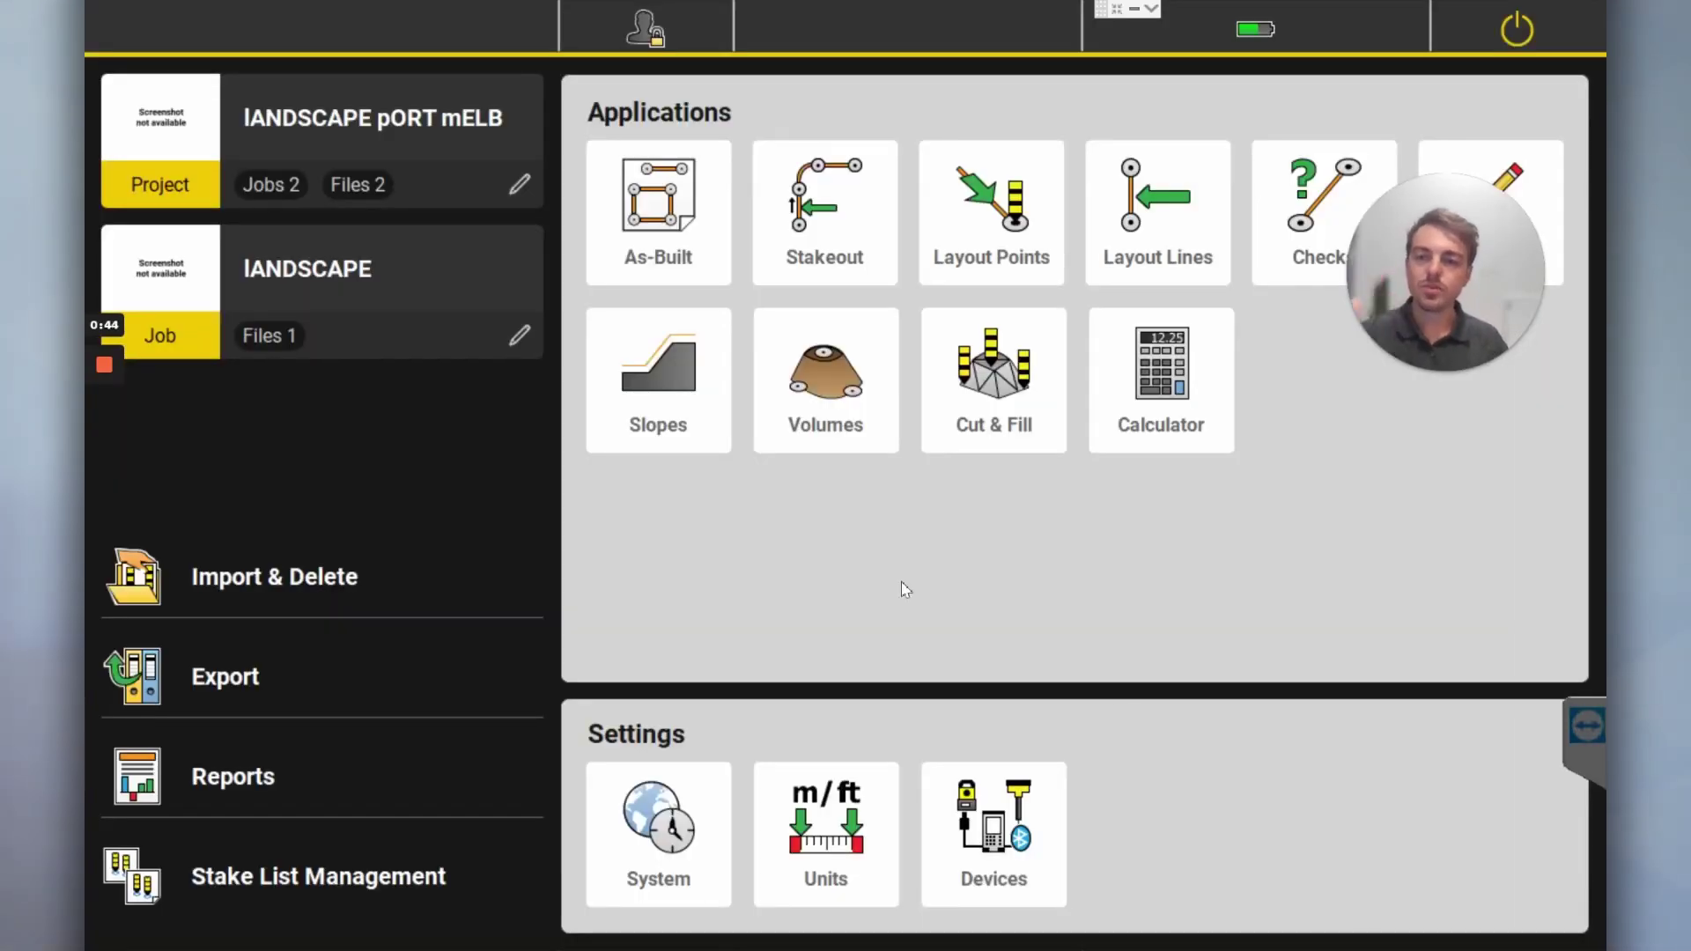
# Step: Select Fe LandscapeCleaned.dwg and Landscape2.dwg on the USB drive as reference data to import
pyautogui.click(298, 579)
pyautogui.click(594, 916)
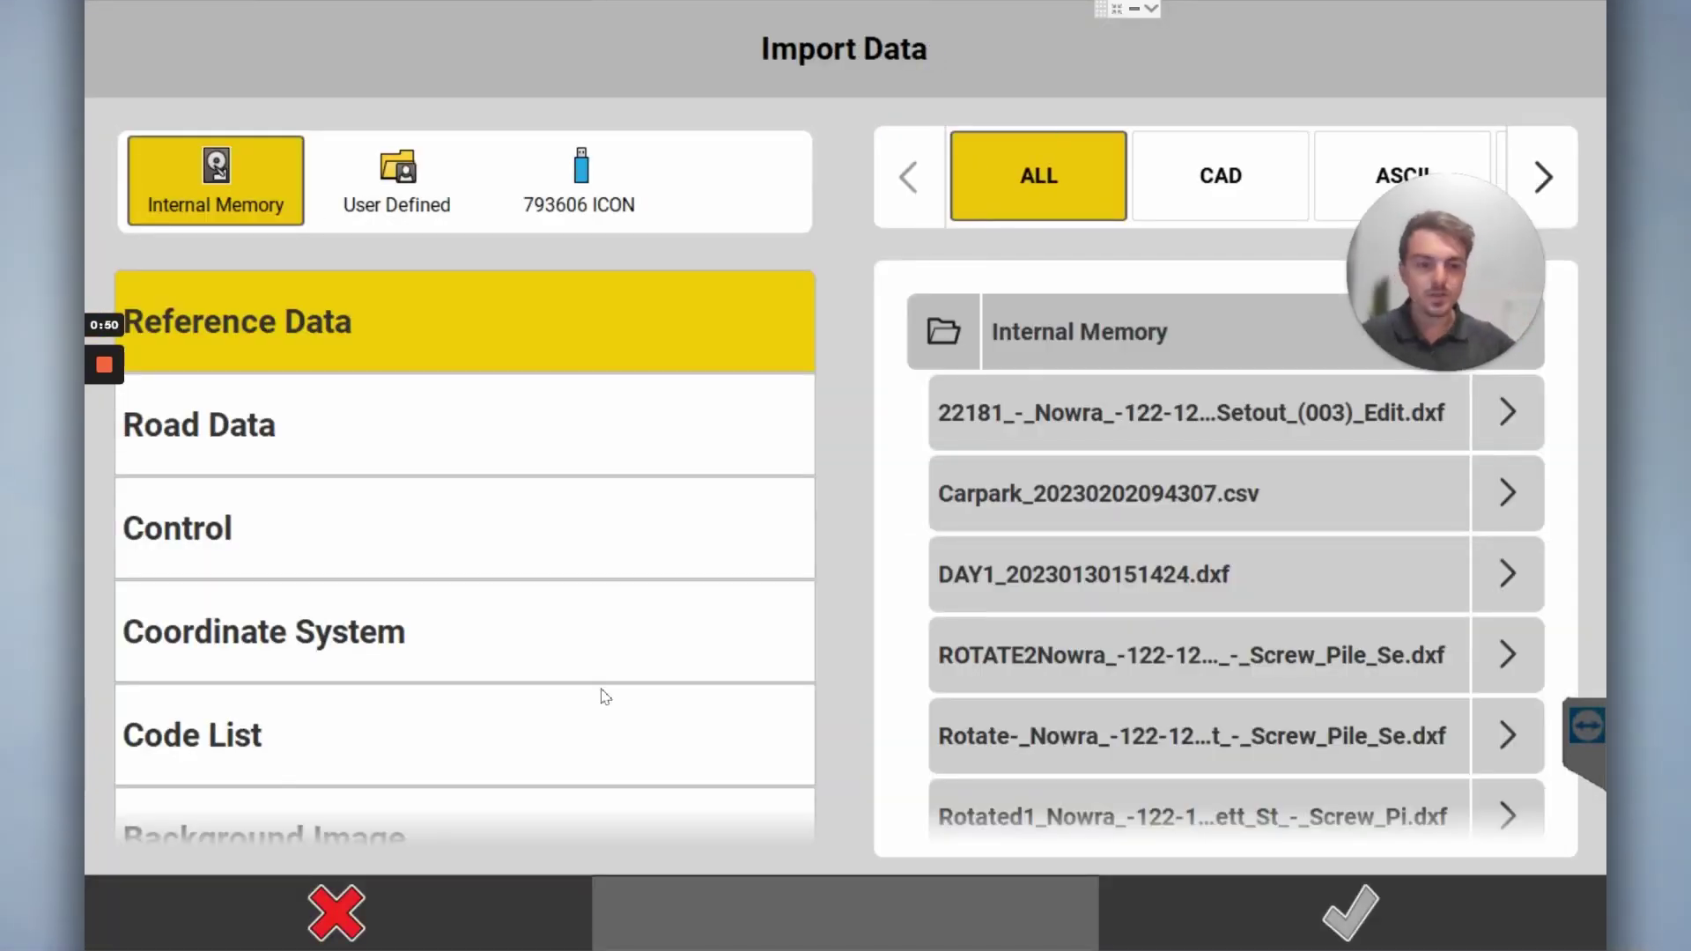
pyautogui.click(568, 176)
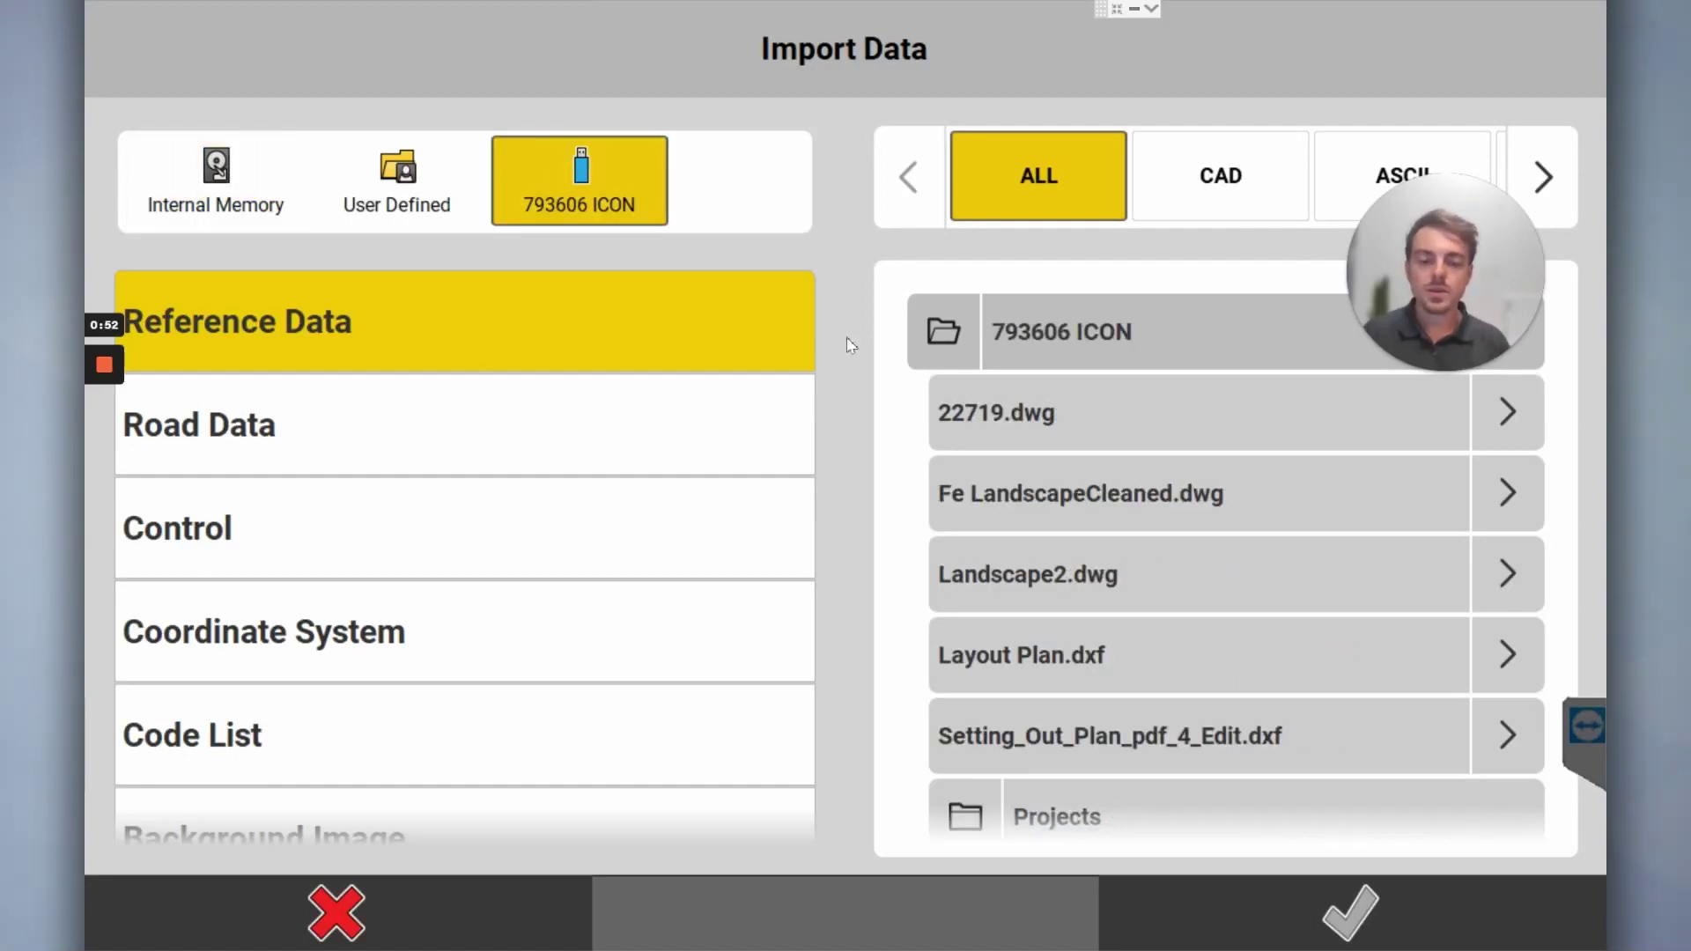
pyautogui.click(1101, 509)
pyautogui.click(1101, 592)
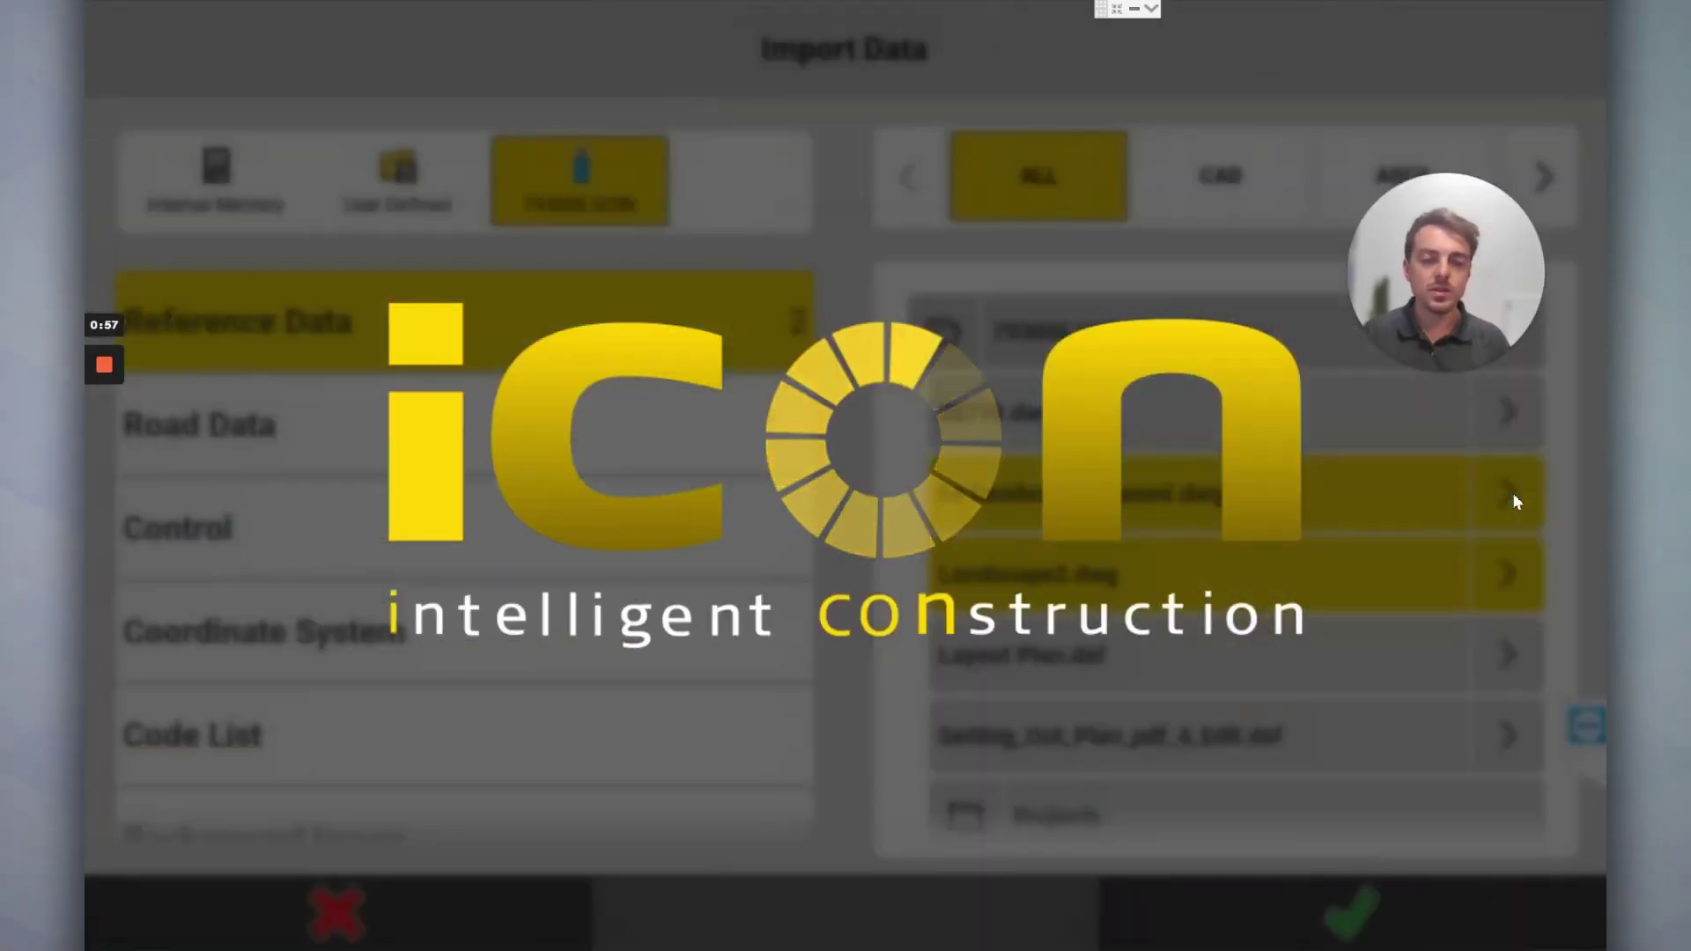
# Step: Set the import settings of Fe LandscapeCleaned.dwg to Millimetre distance unit and Ignore for dimensions and multileaders
pyautogui.click(1513, 495)
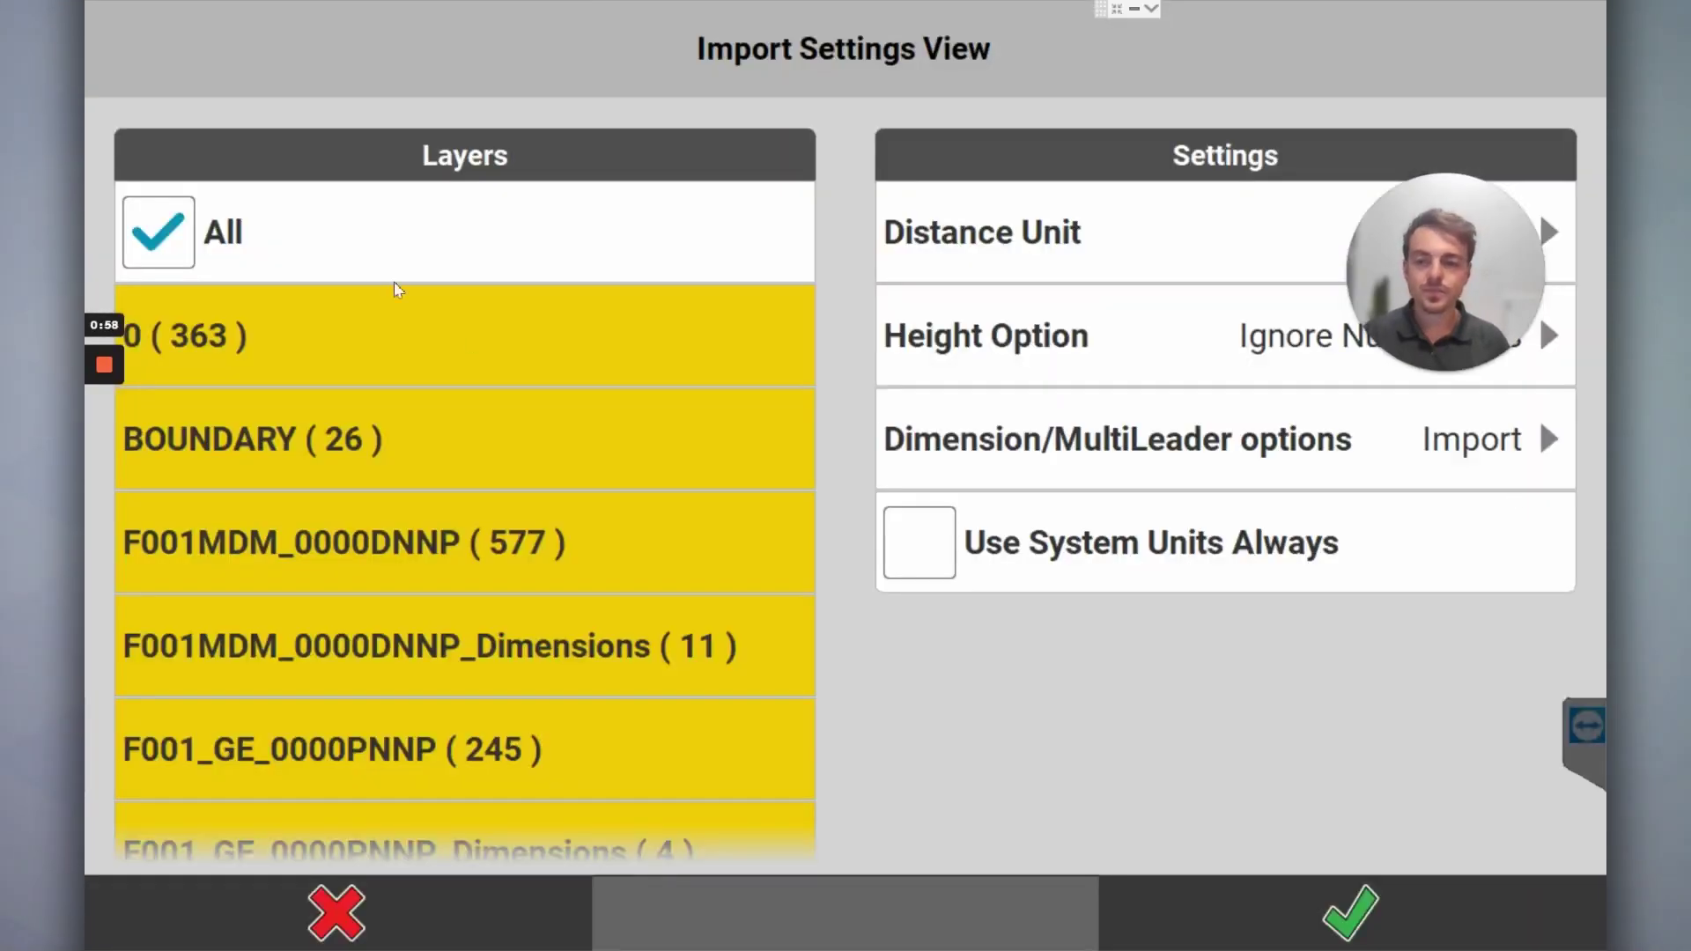
pyautogui.moveTo(1457, 249); pyautogui.dragTo(1476, 702)
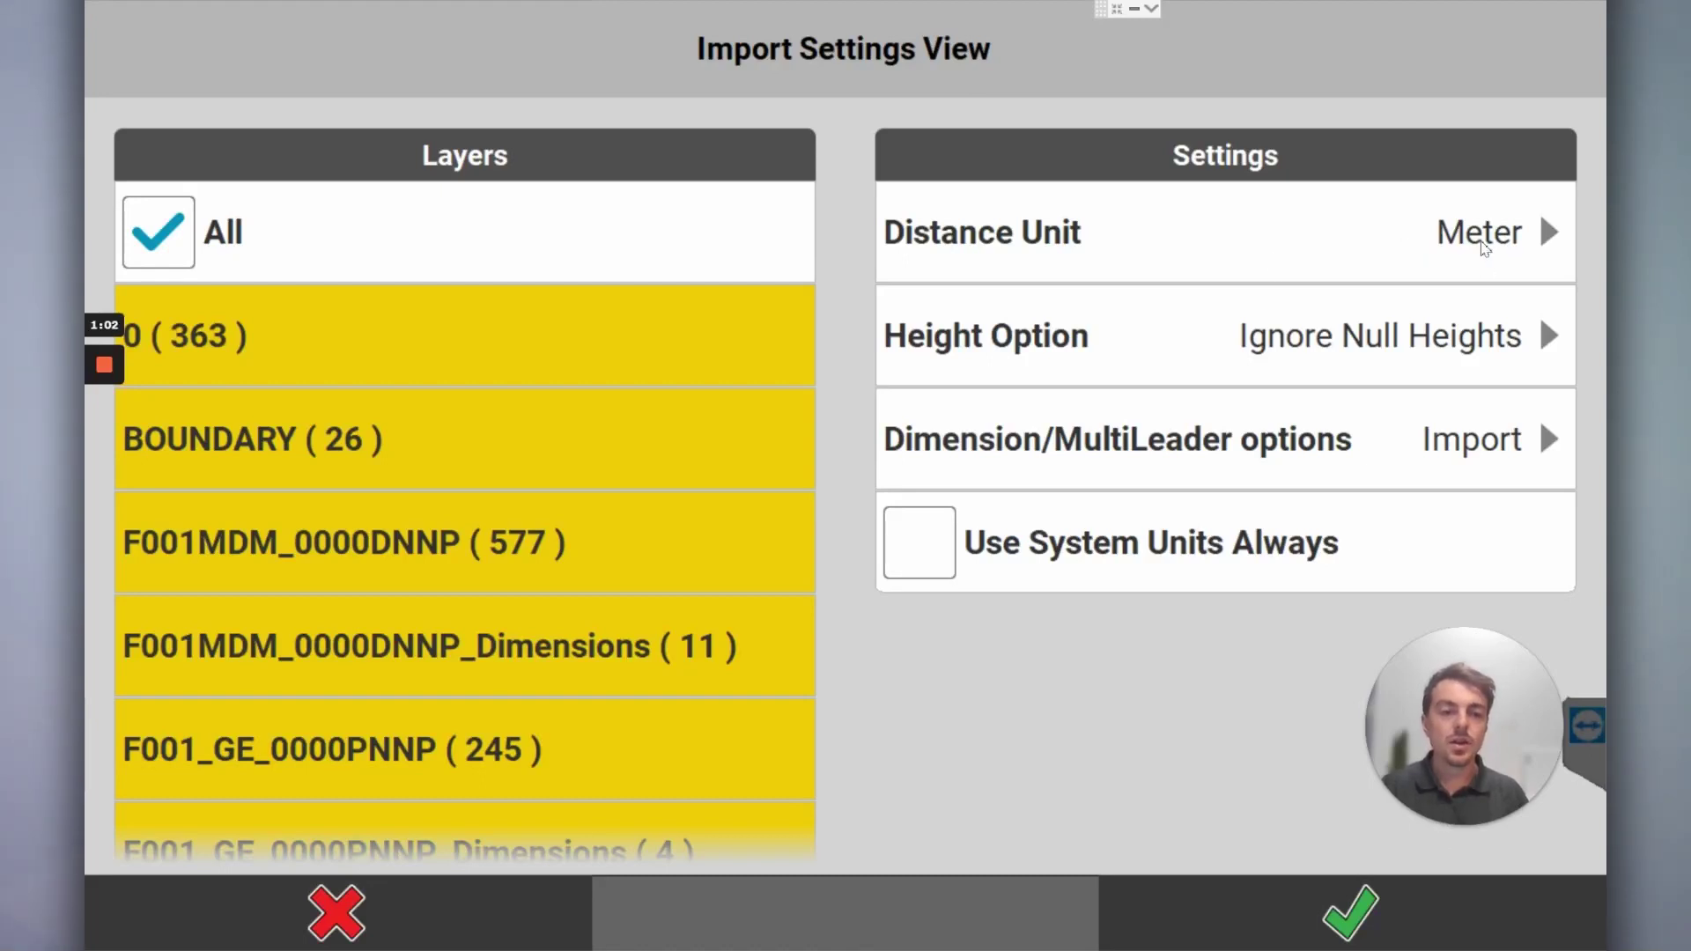
pyautogui.click(1485, 249)
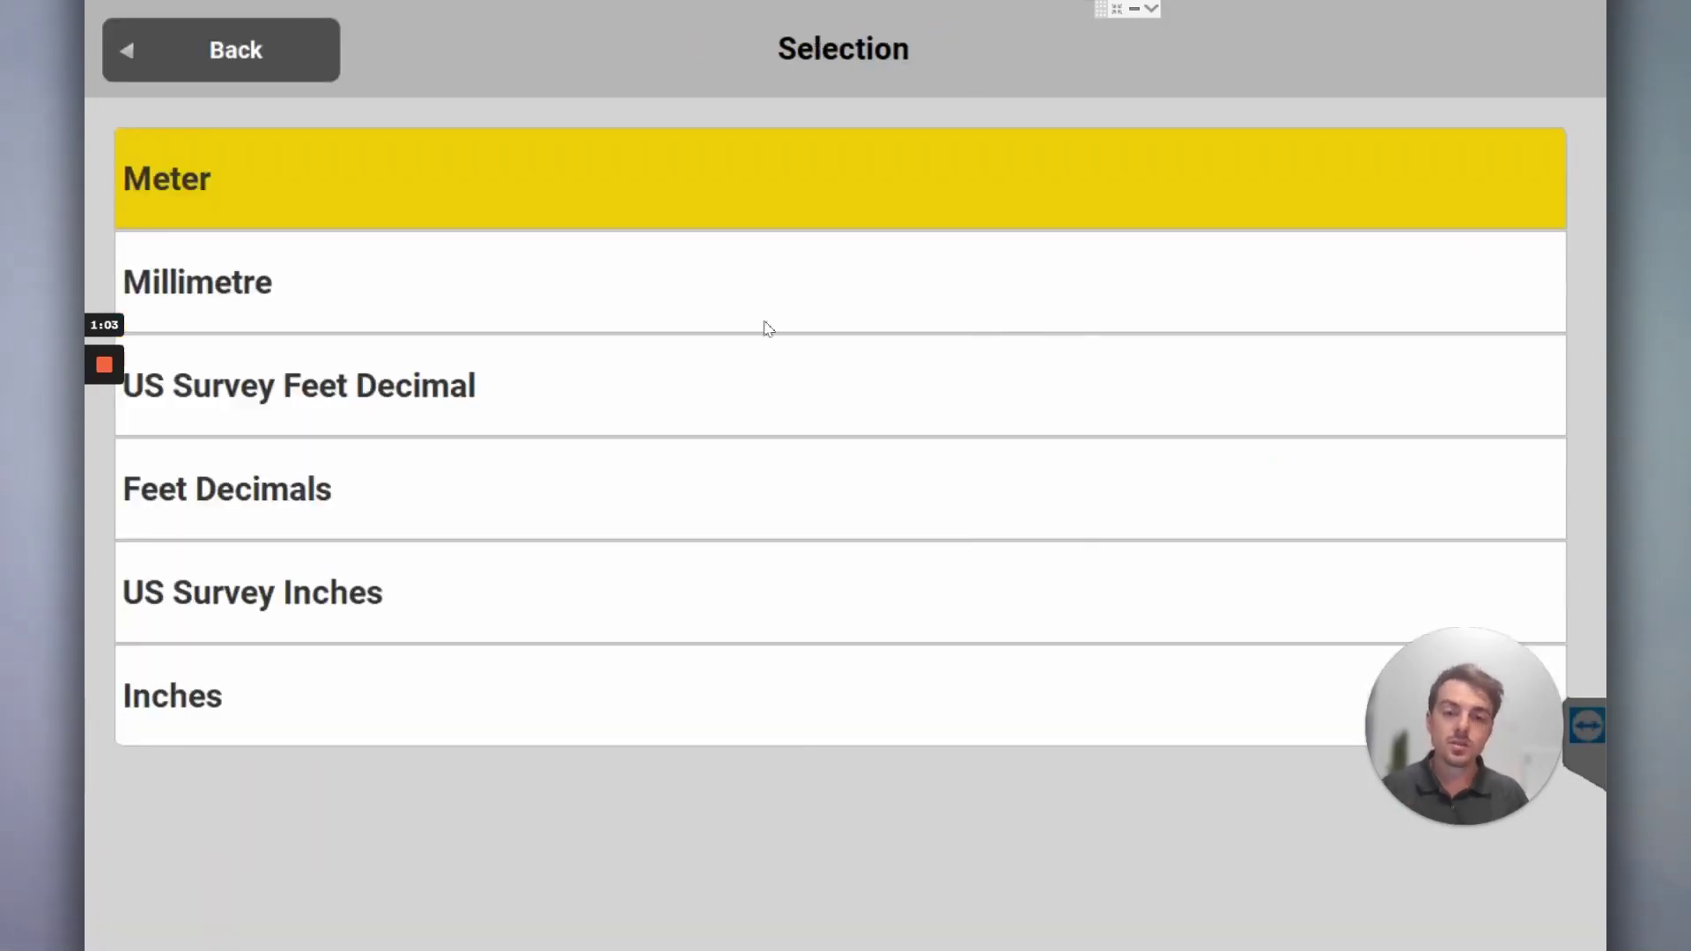
pyautogui.click(705, 321)
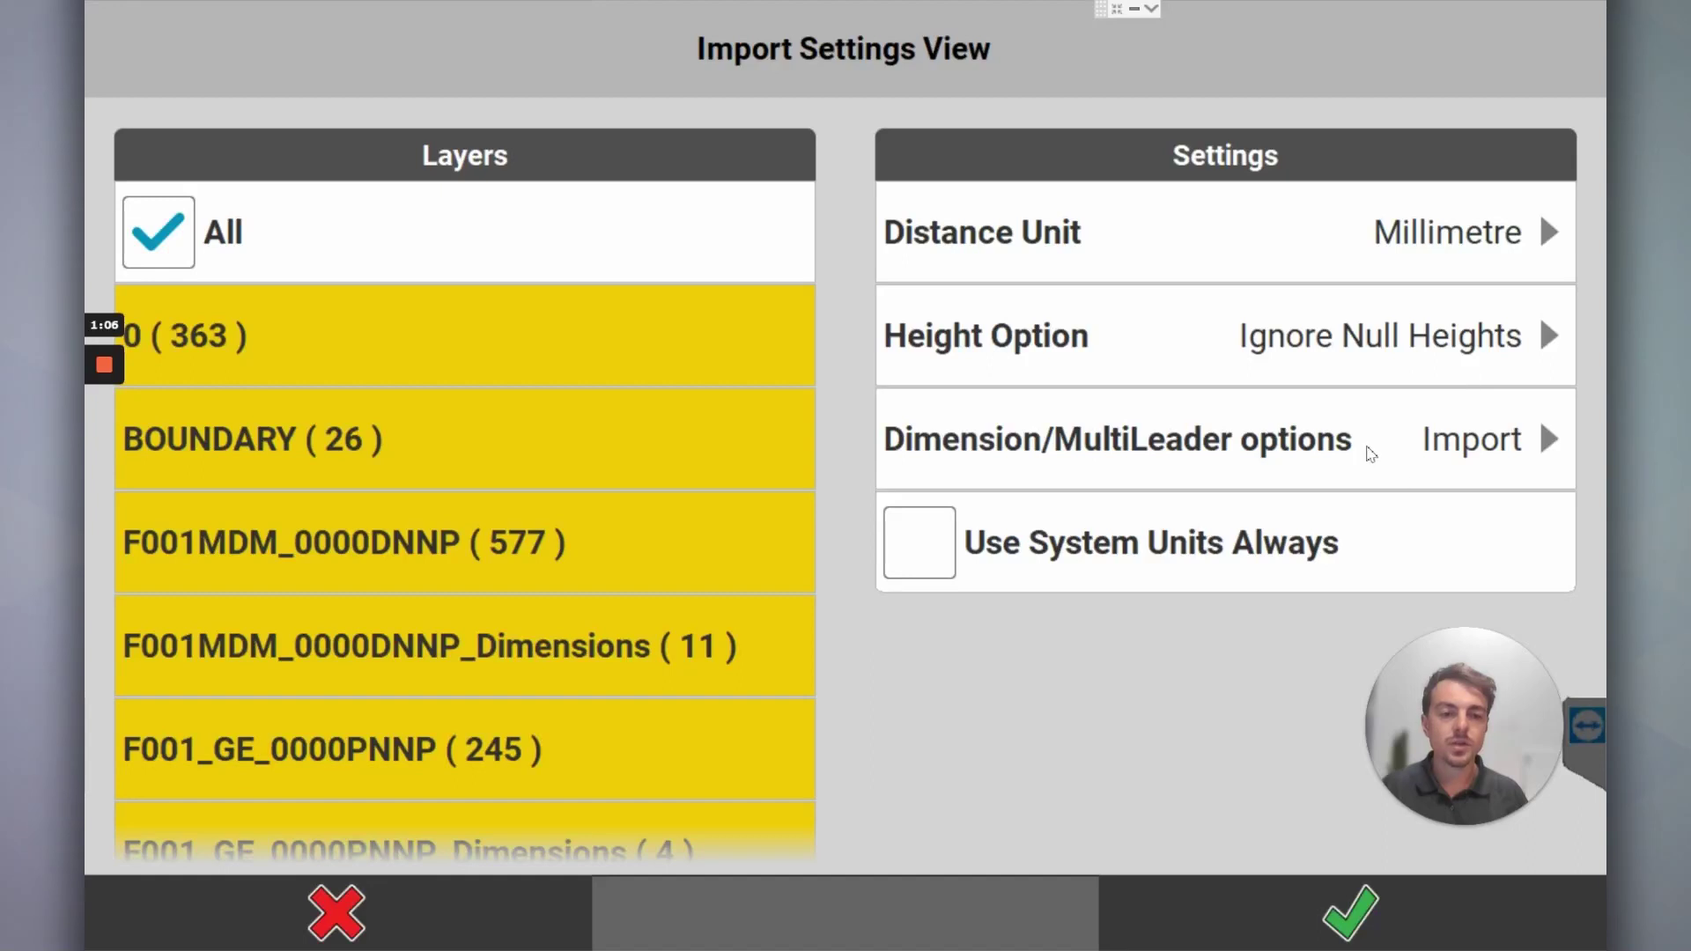
pyautogui.click(1370, 454)
pyautogui.click(314, 281)
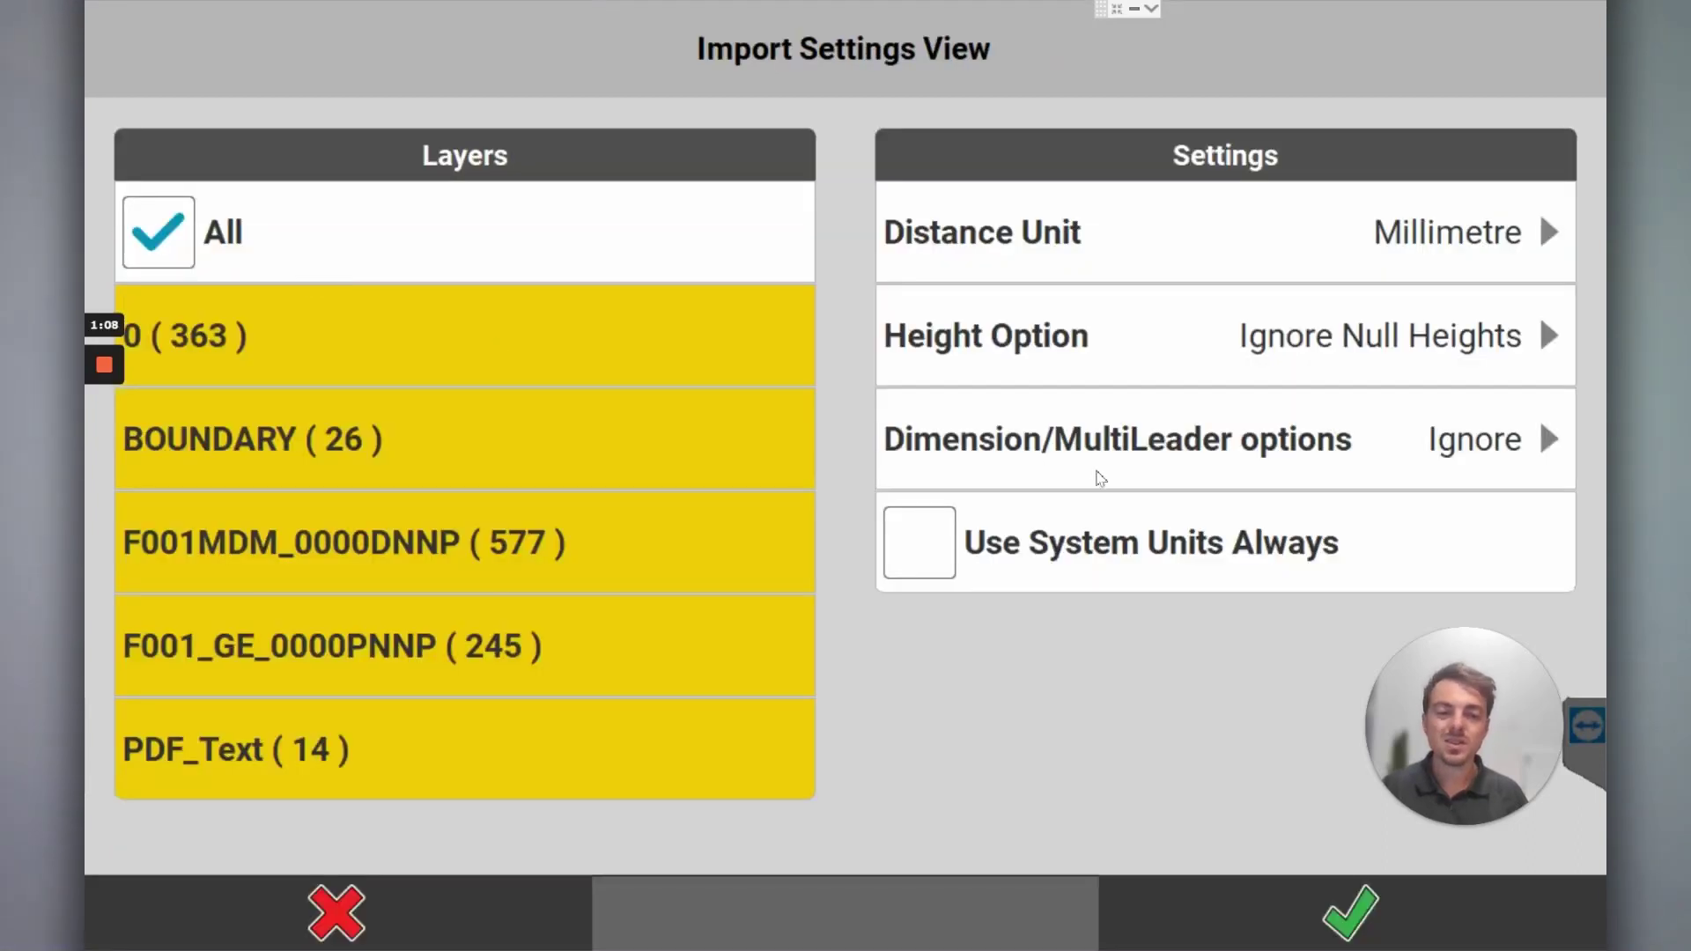
pyautogui.click(1344, 939)
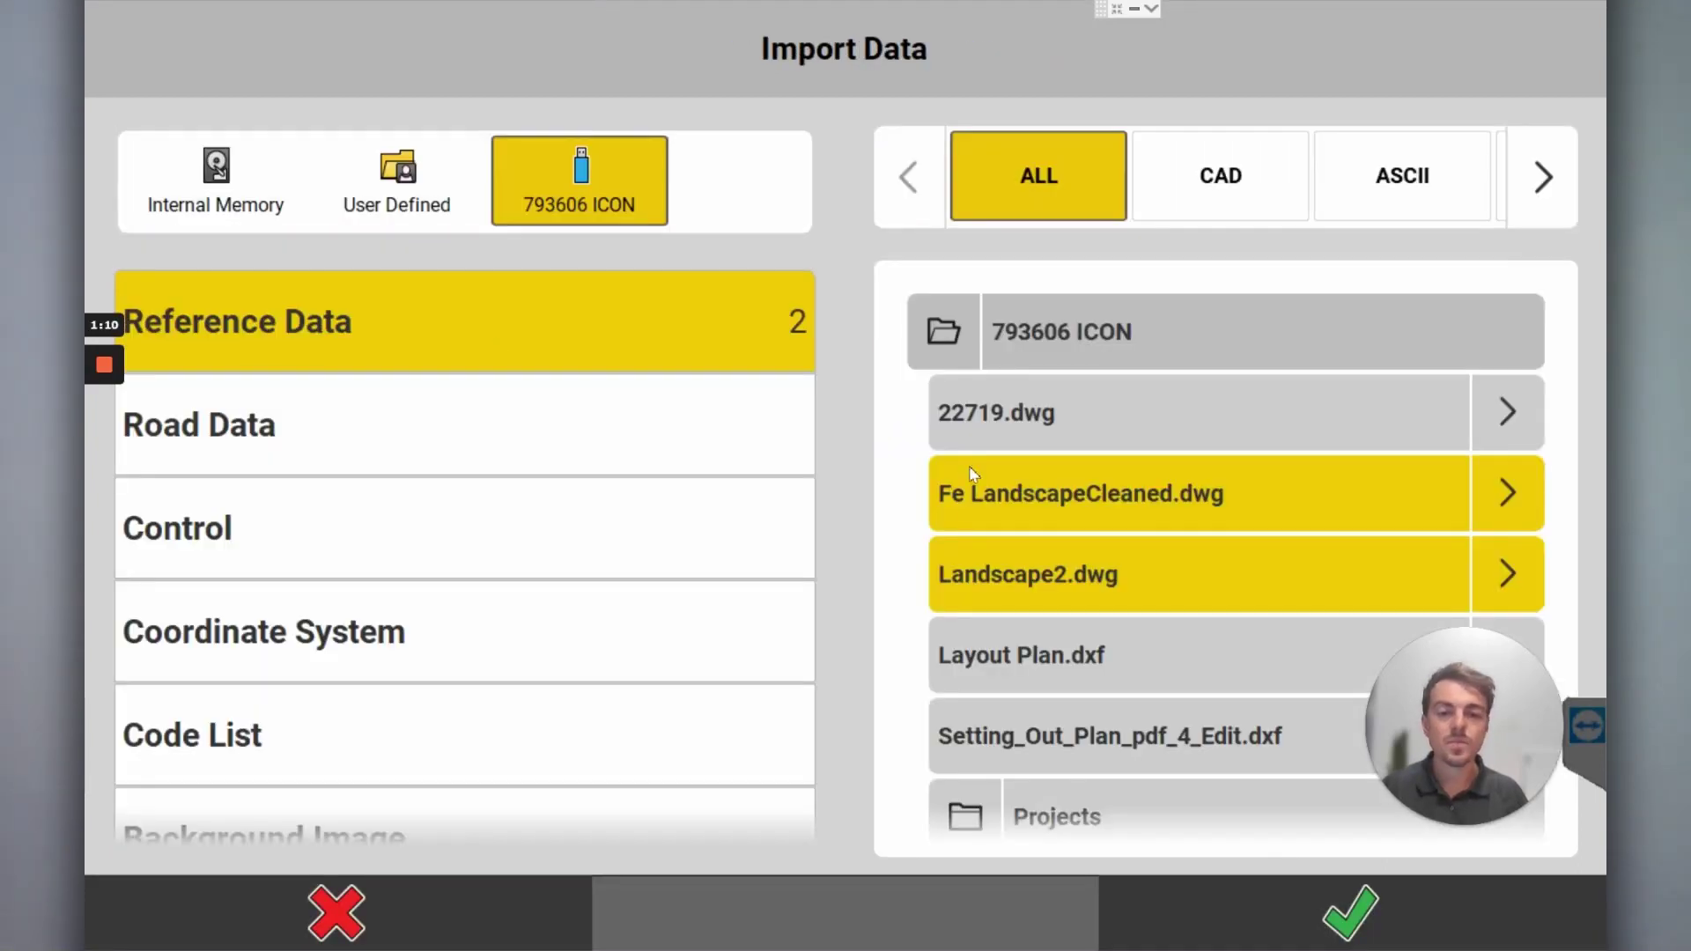
# Step: Set the import settings of Landscape2.dwg to Millimetre distance unit and Ignore for dimensions and multileaders
pyautogui.click(1517, 574)
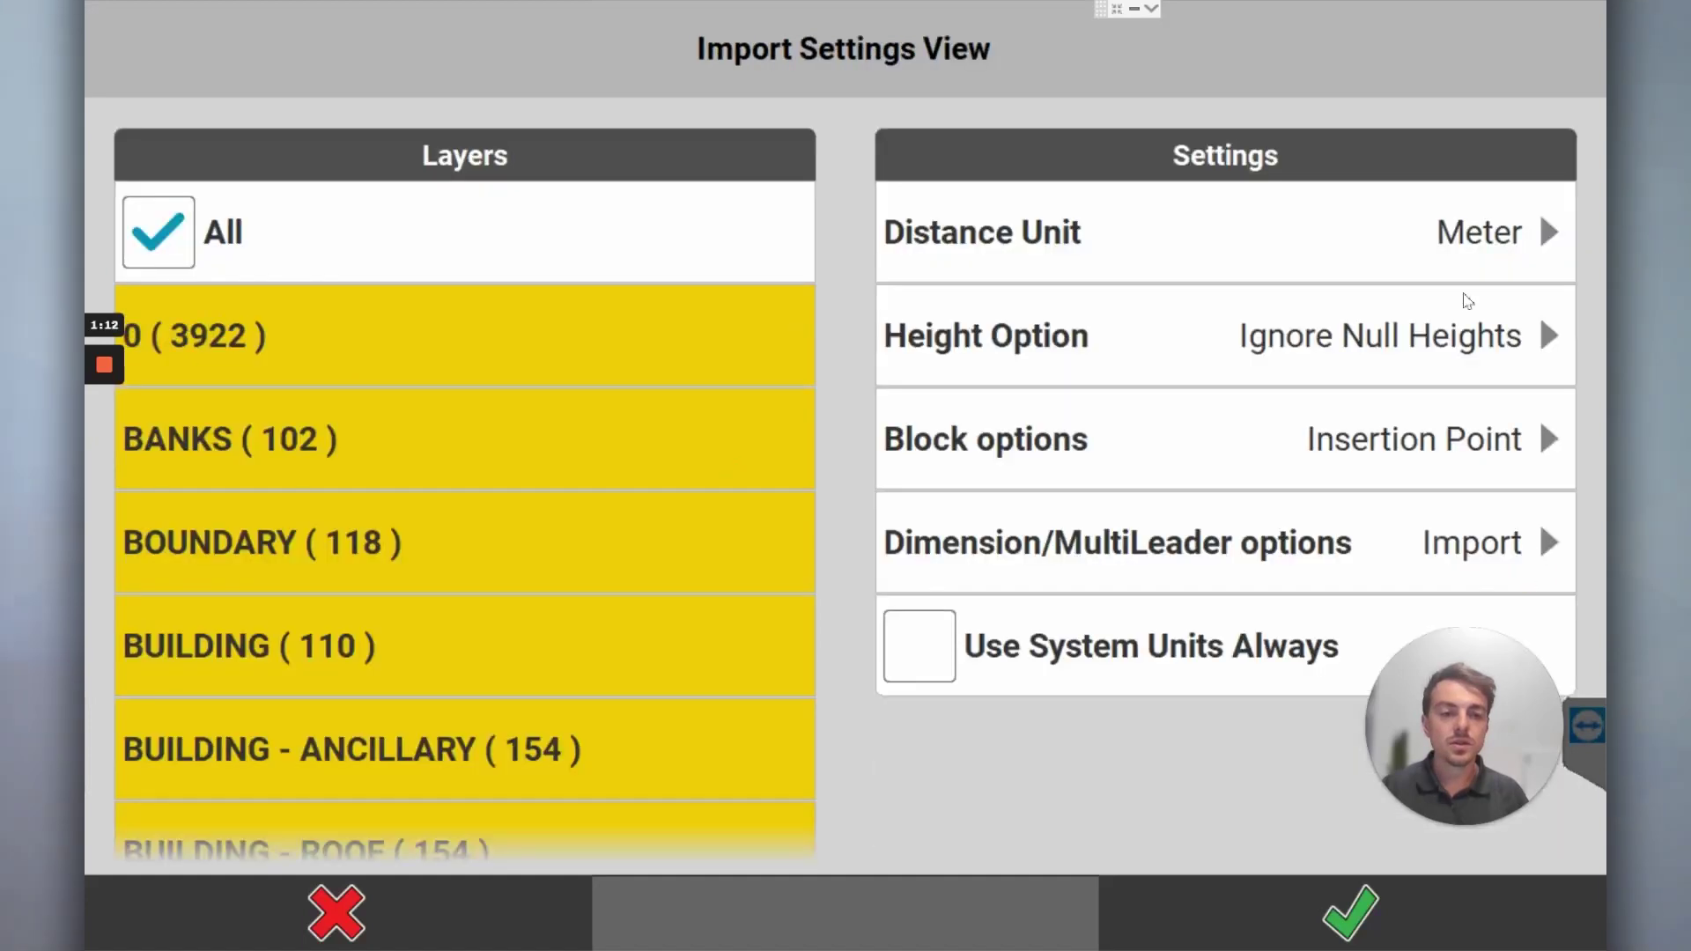
pyautogui.click(1176, 271)
pyautogui.click(435, 308)
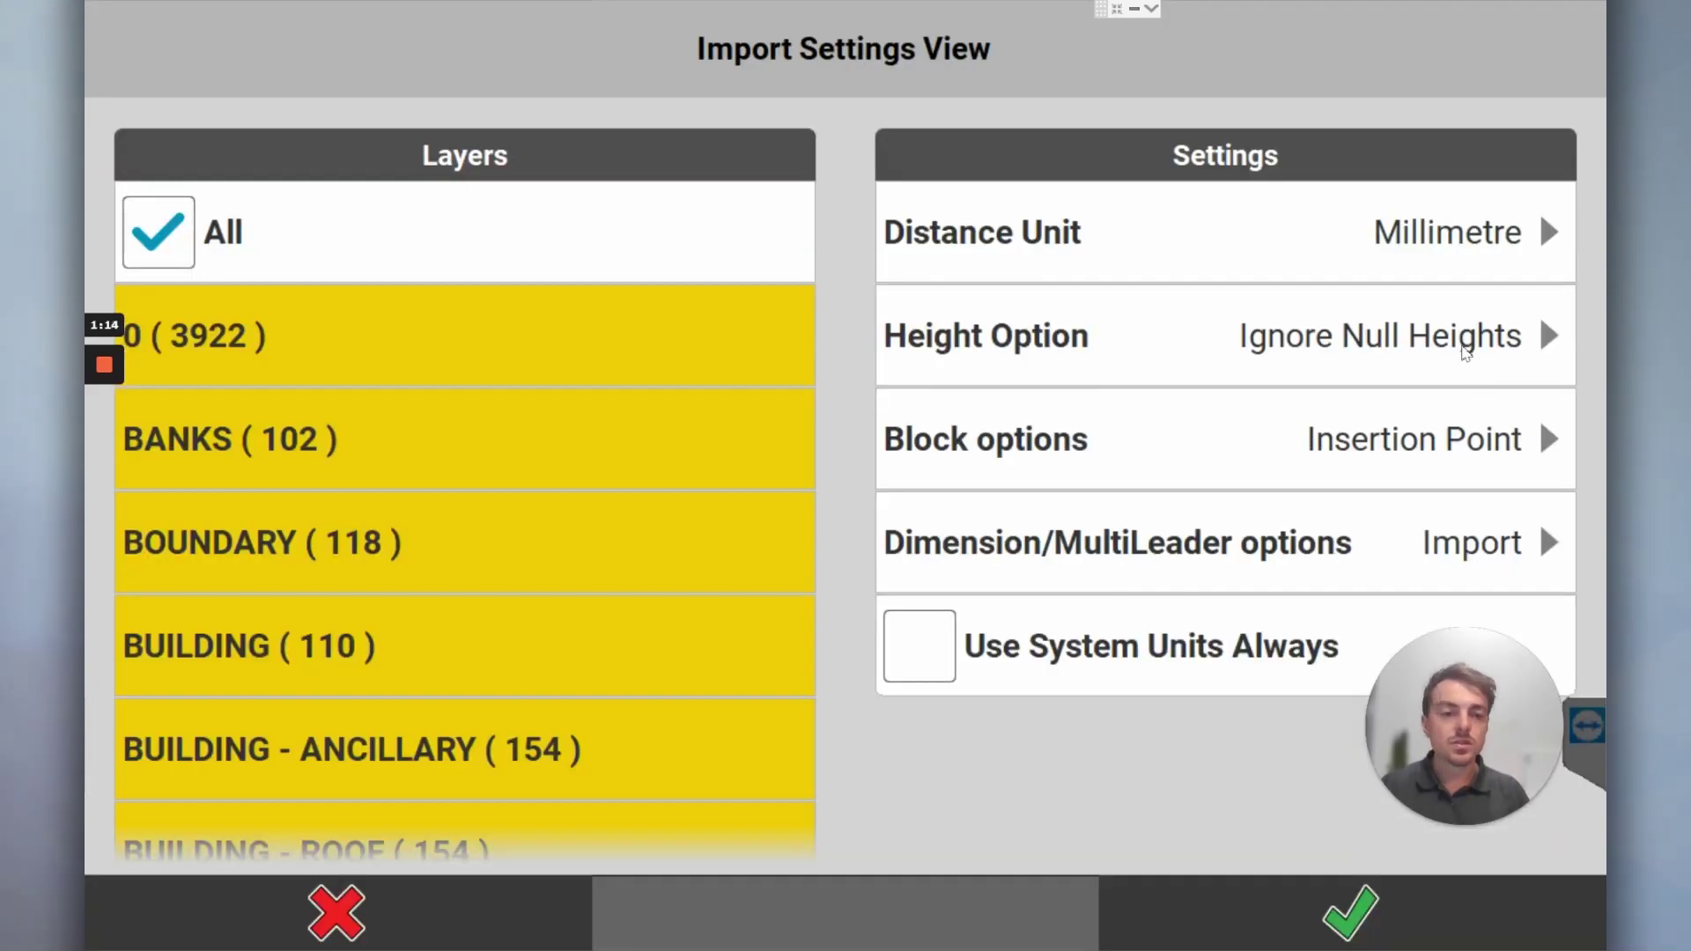
pyautogui.click(1321, 519)
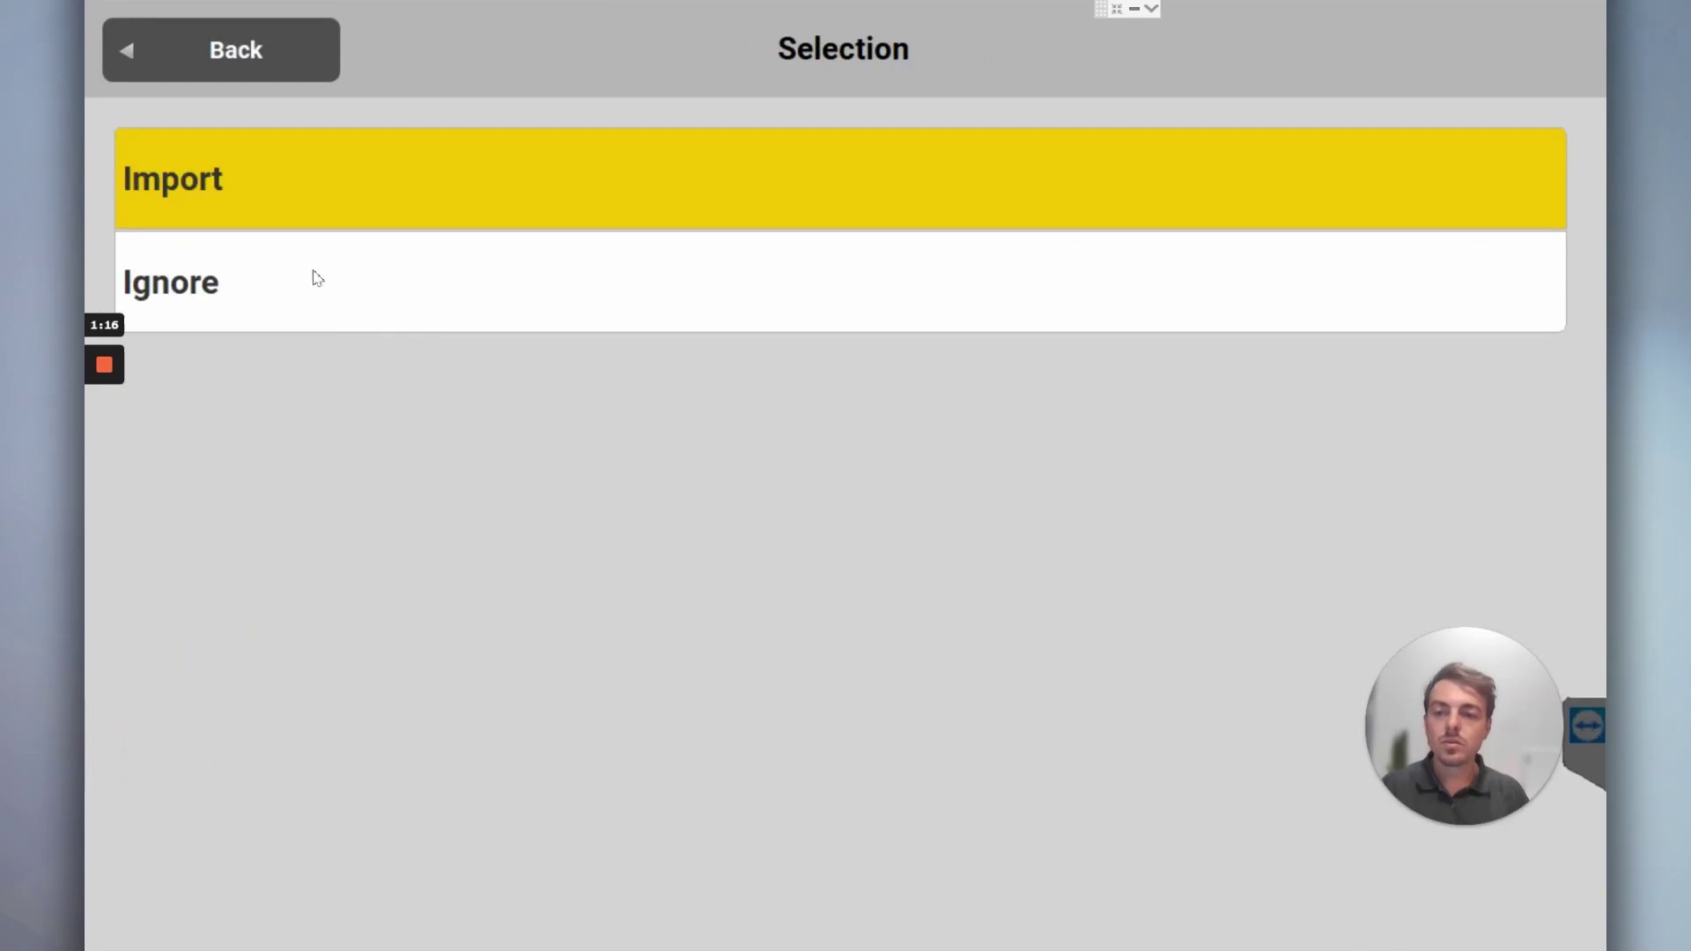
pyautogui.click(314, 278)
pyautogui.click(1332, 916)
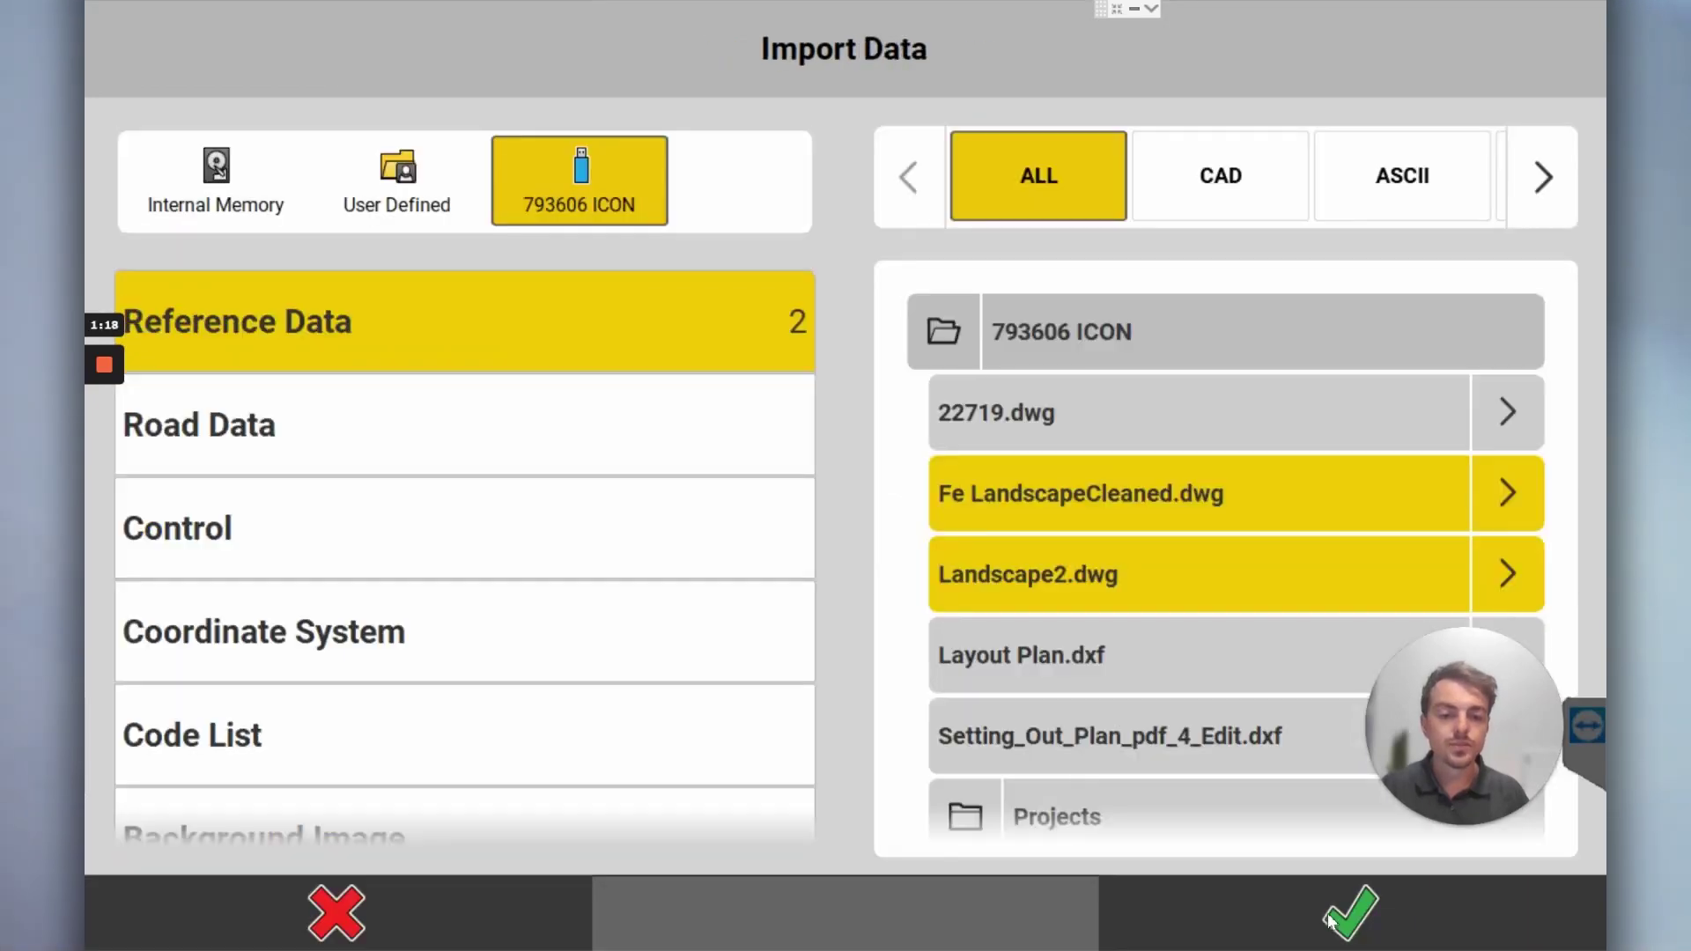
# Step: Import the two selected drawings despite the possible delay and open the Sketching application
pyautogui.click(1332, 916)
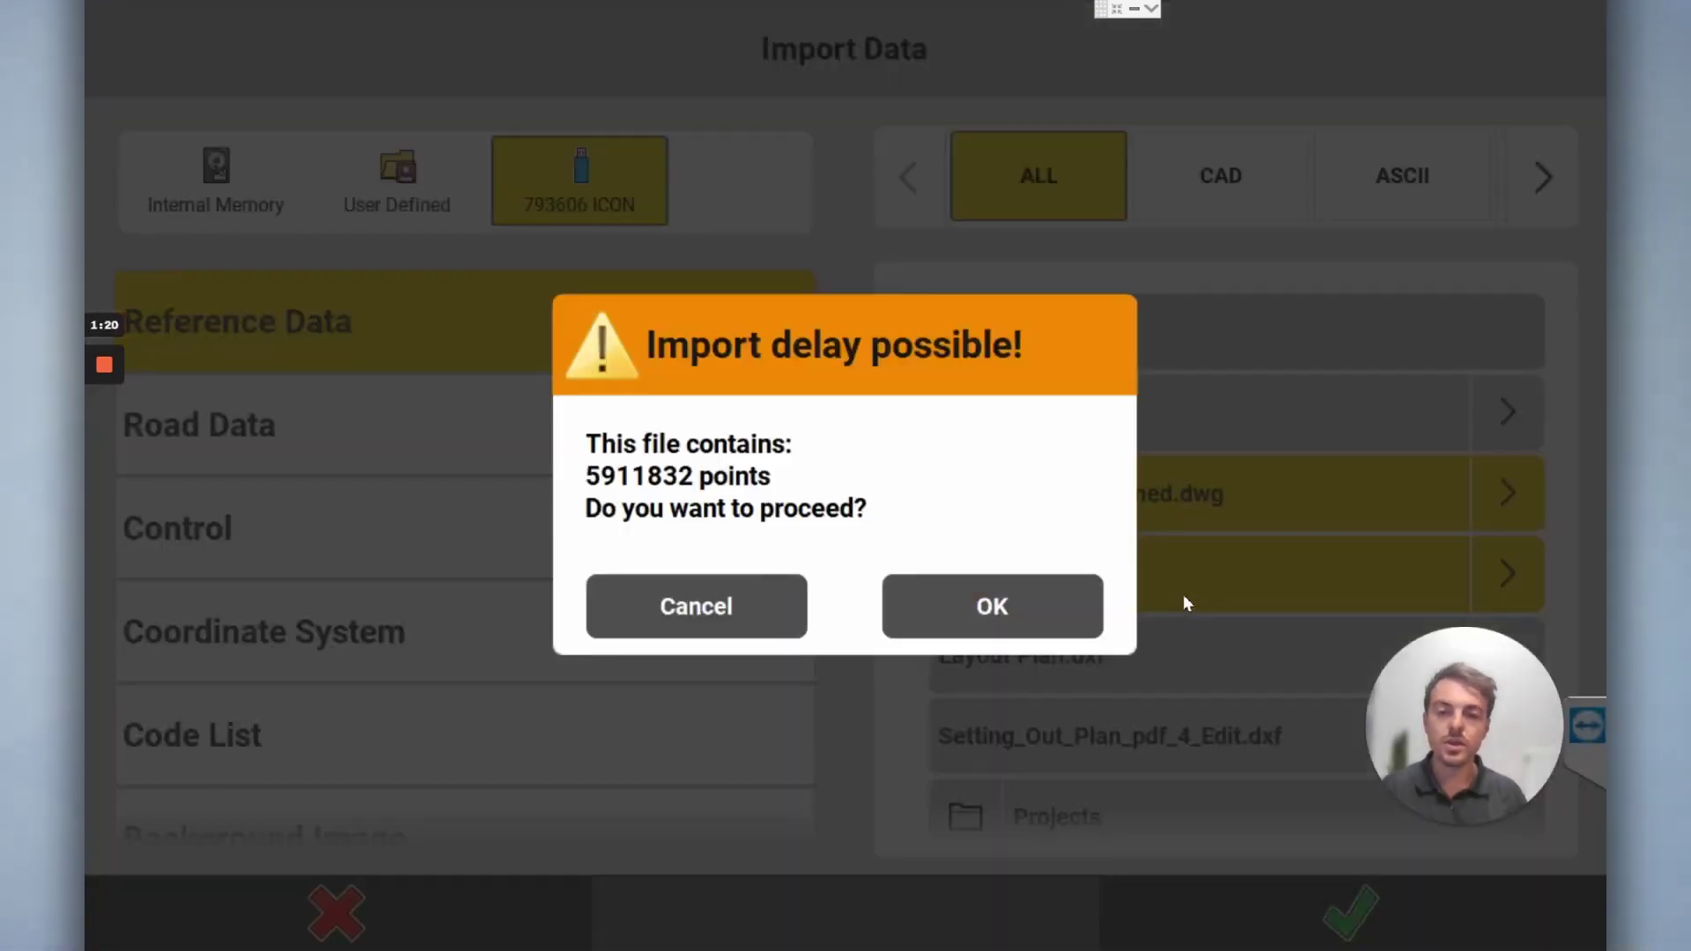
pyautogui.click(983, 616)
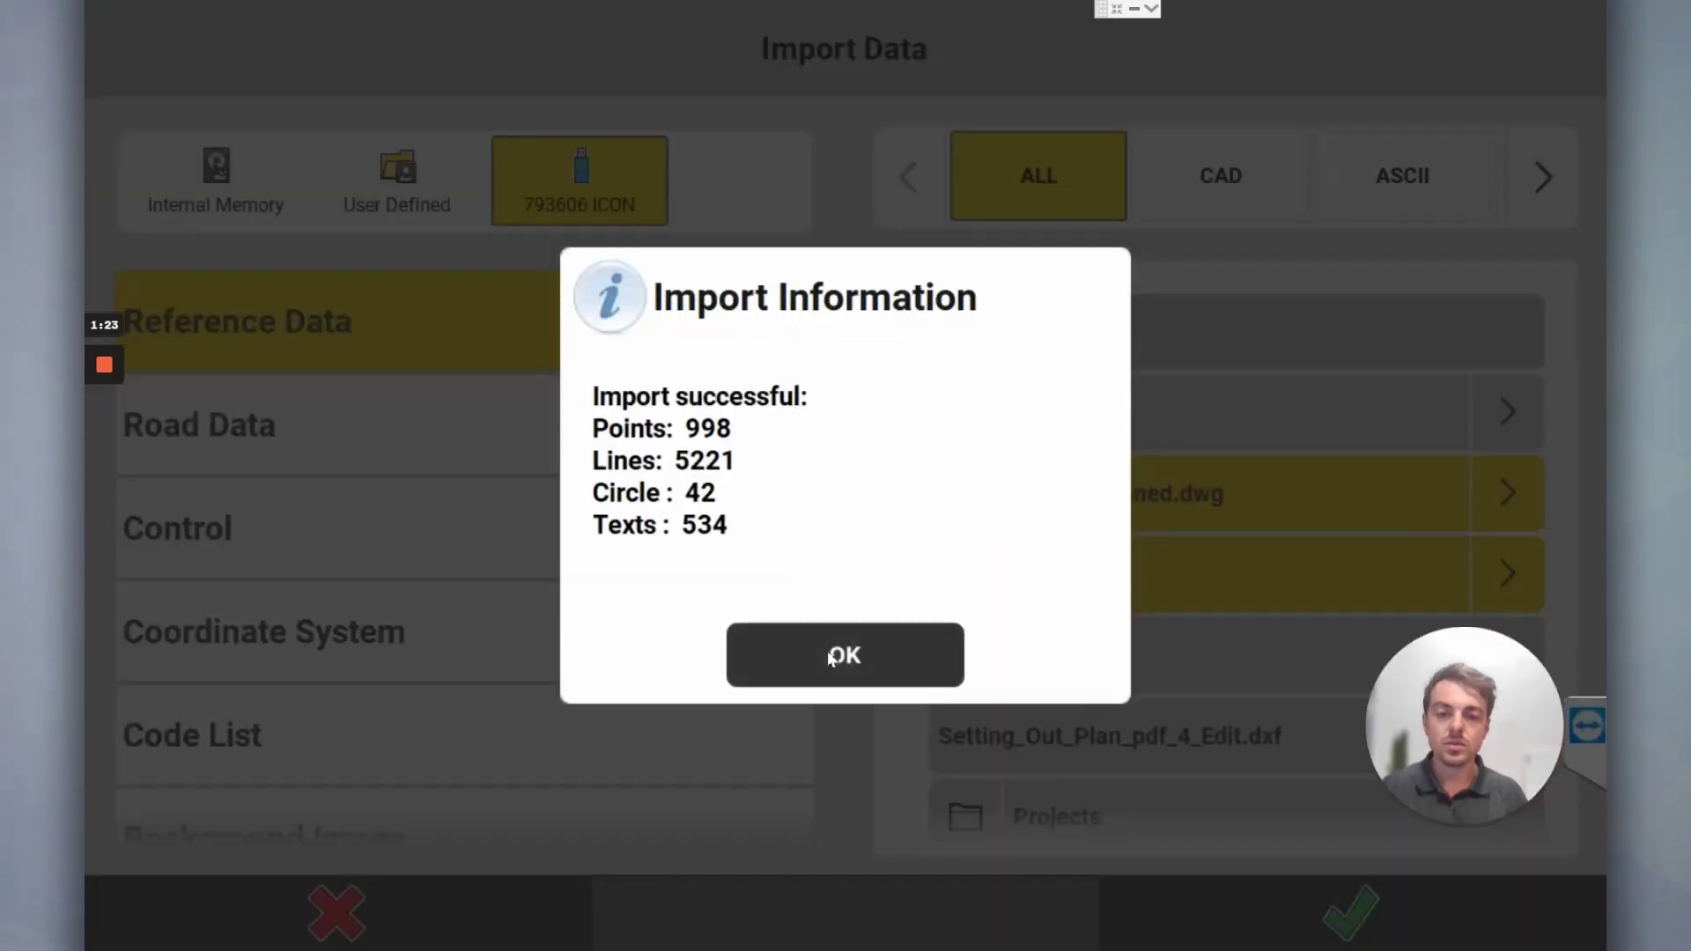
pyautogui.click(845, 654)
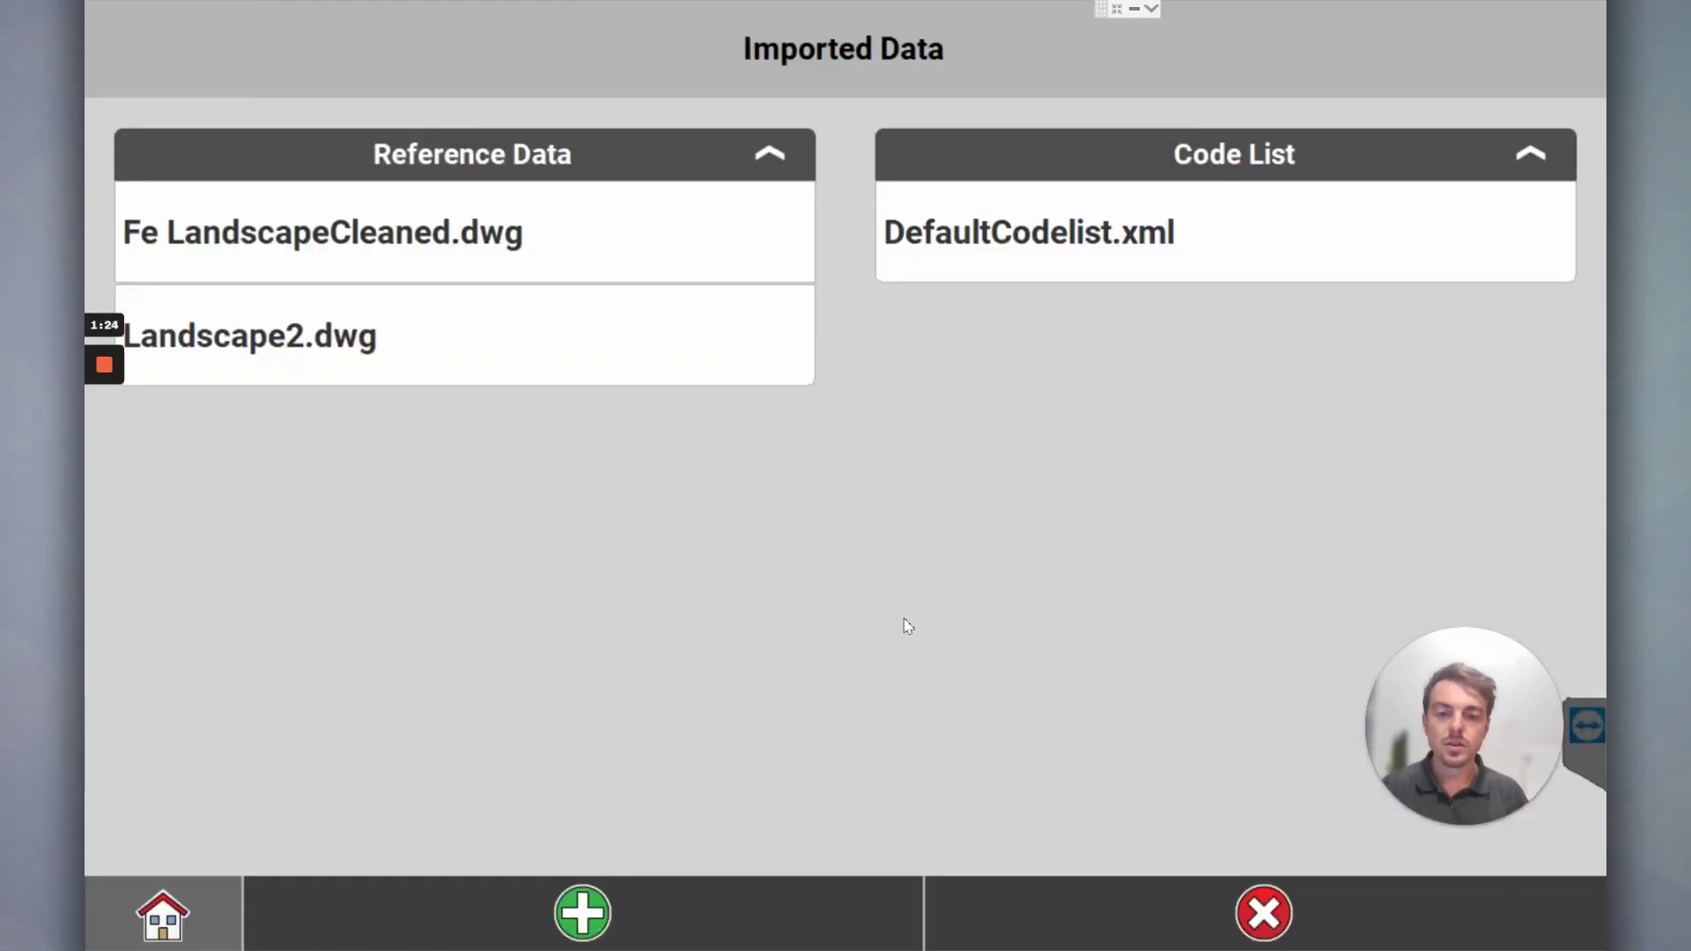
pyautogui.click(184, 921)
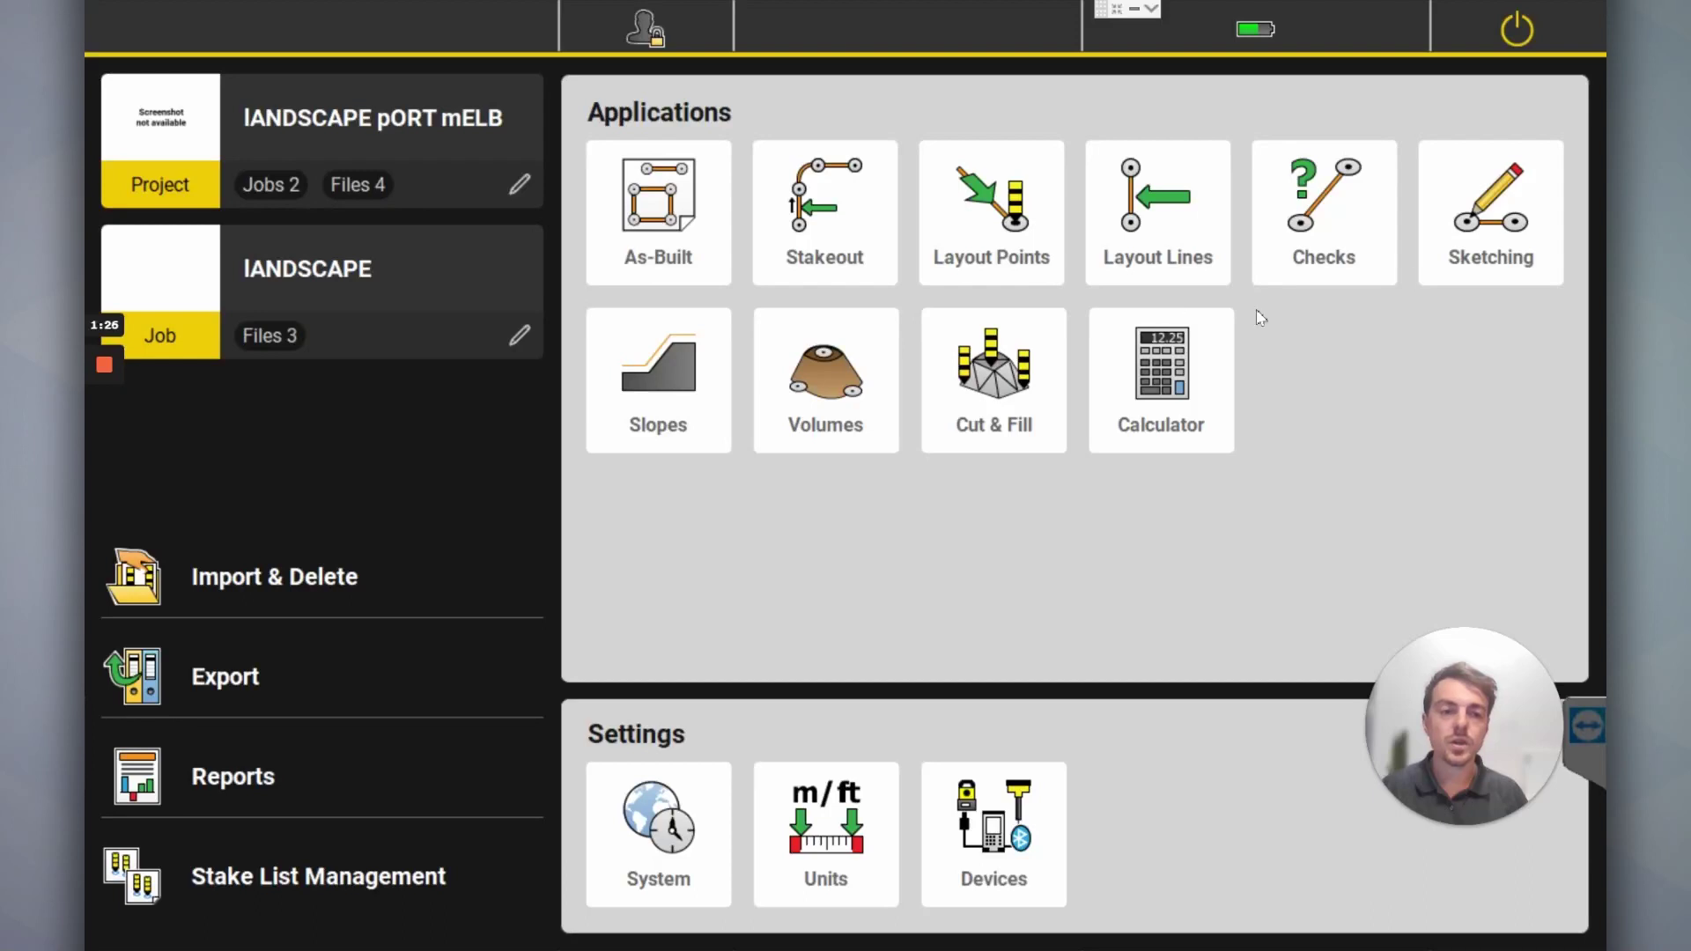
pyautogui.click(1467, 224)
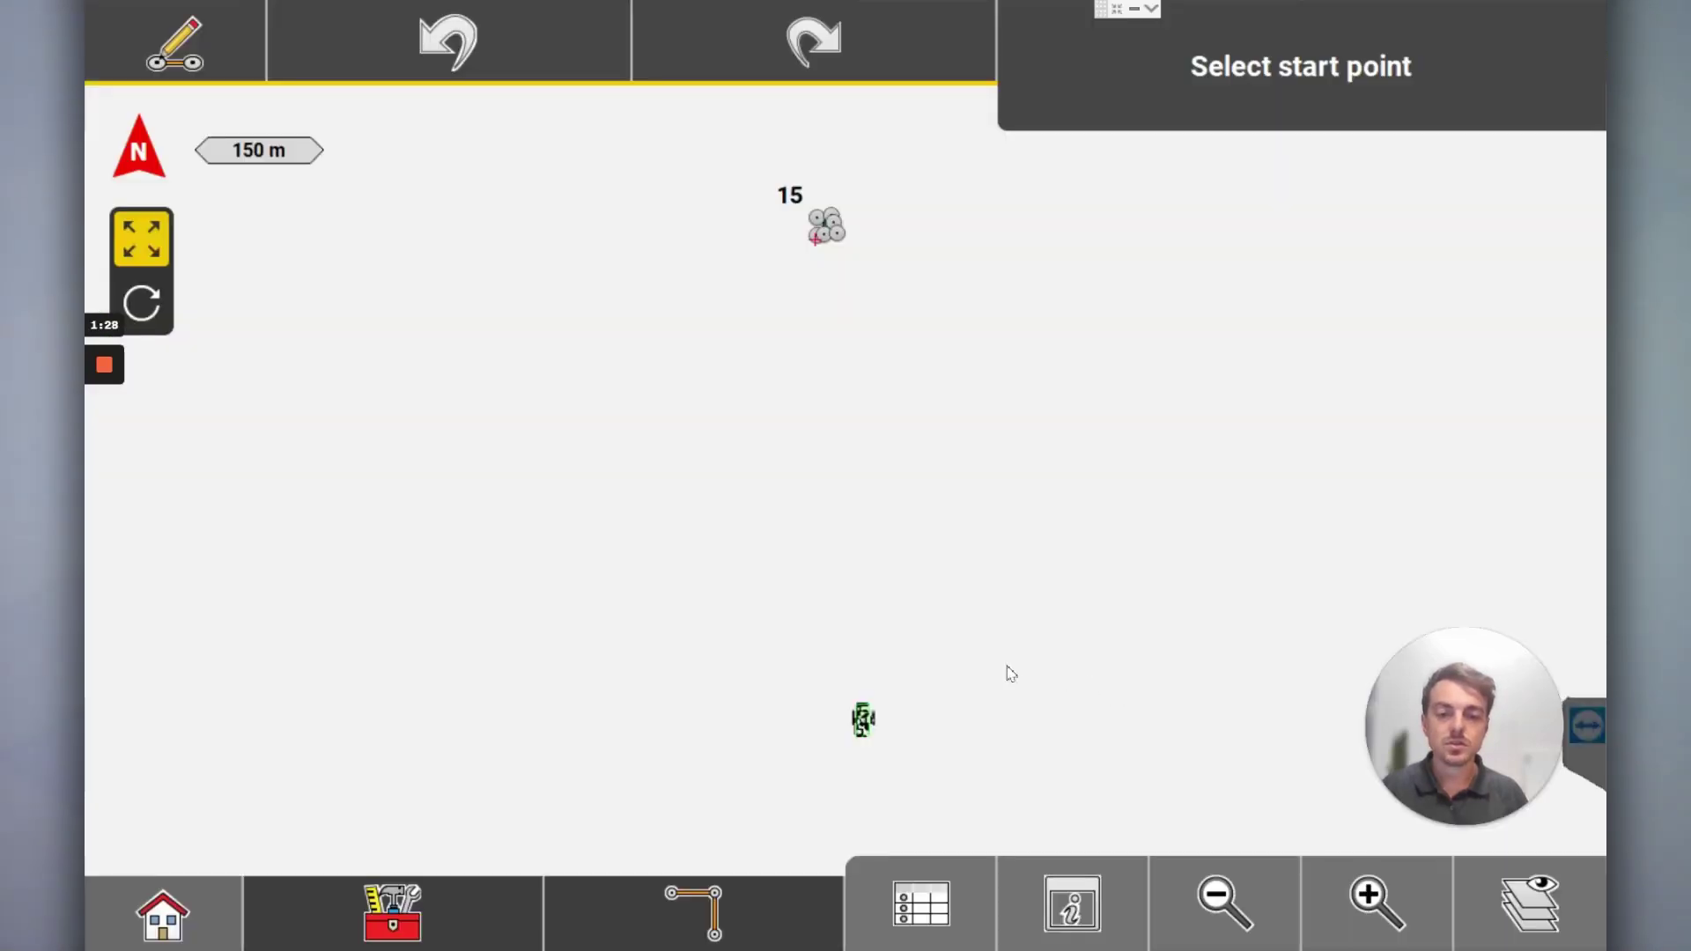
# Step: Examine where the two imported drawings lie relative to each other on the map
pyautogui.moveTo(99, 377)
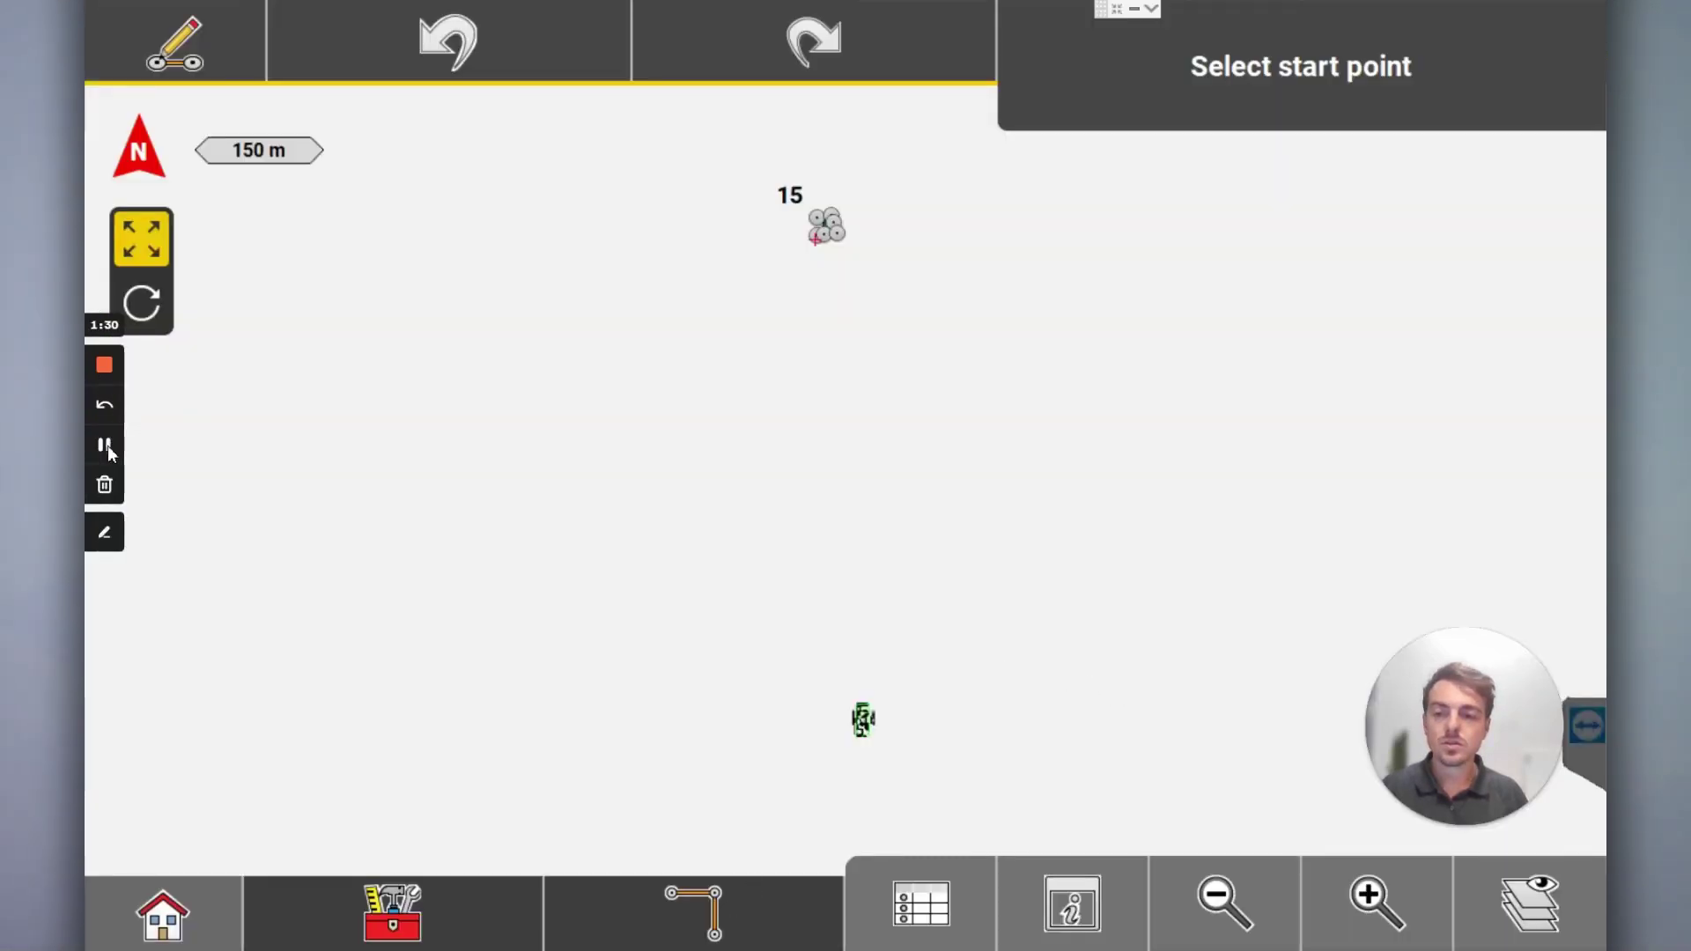
pyautogui.moveTo(842, 451); pyautogui.dragTo(921, 598)
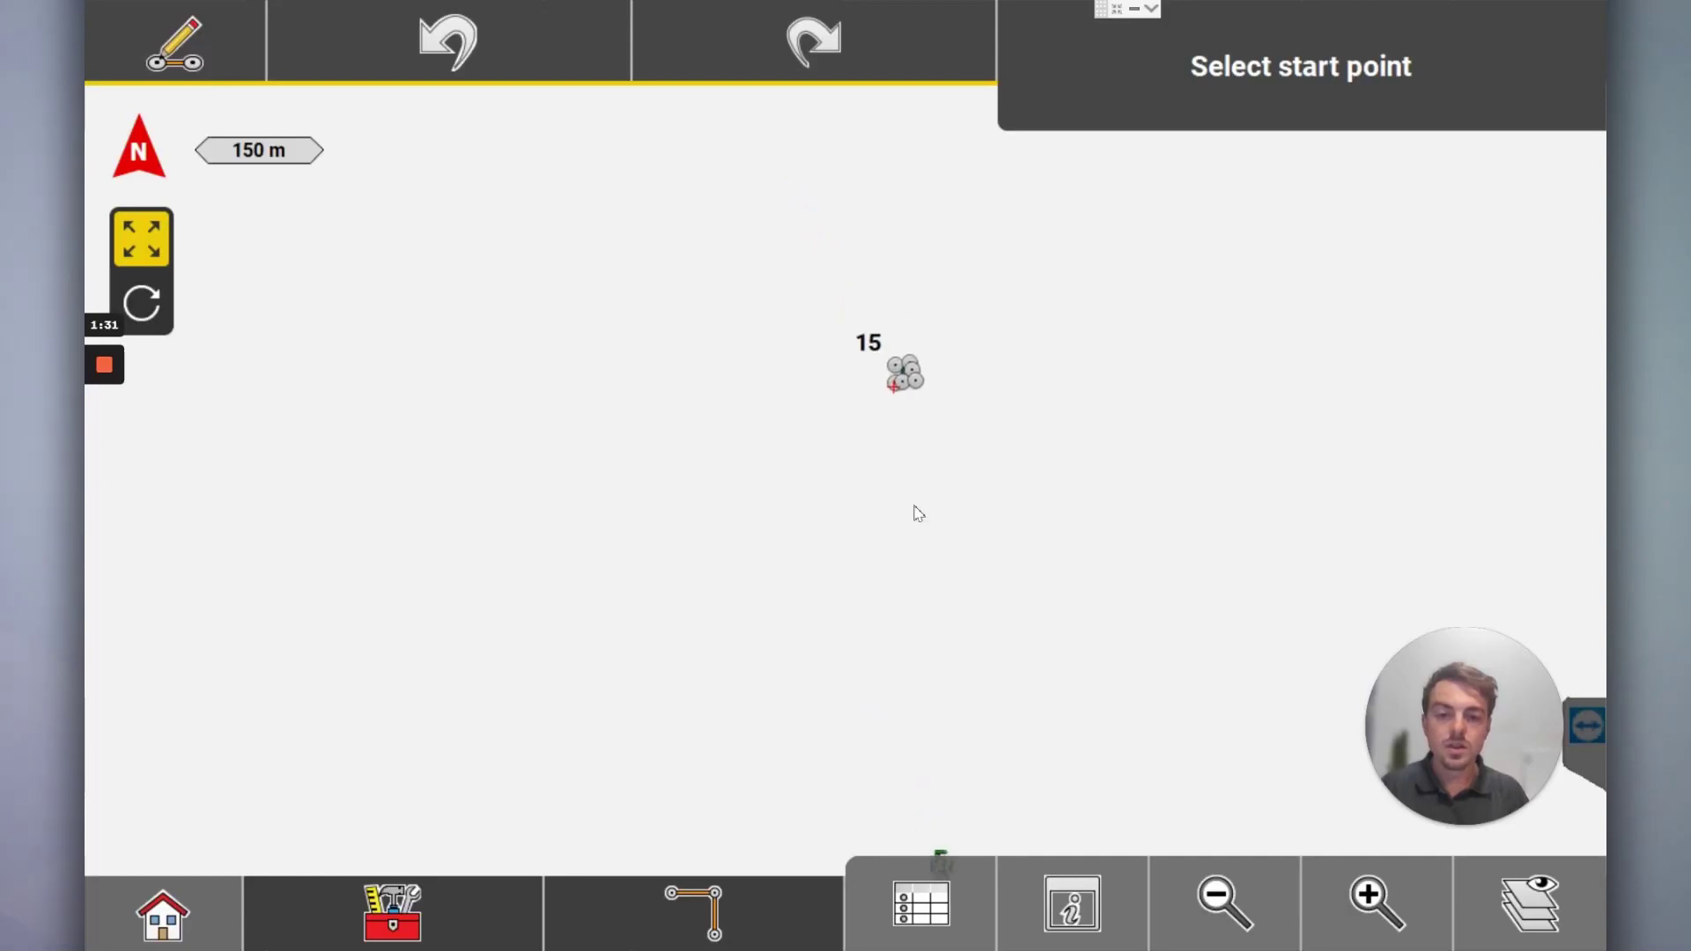
pyautogui.click(1390, 914)
pyautogui.click(1390, 915)
pyautogui.click(1390, 915)
pyautogui.moveTo(1090, 546); pyautogui.dragTo(853, 687)
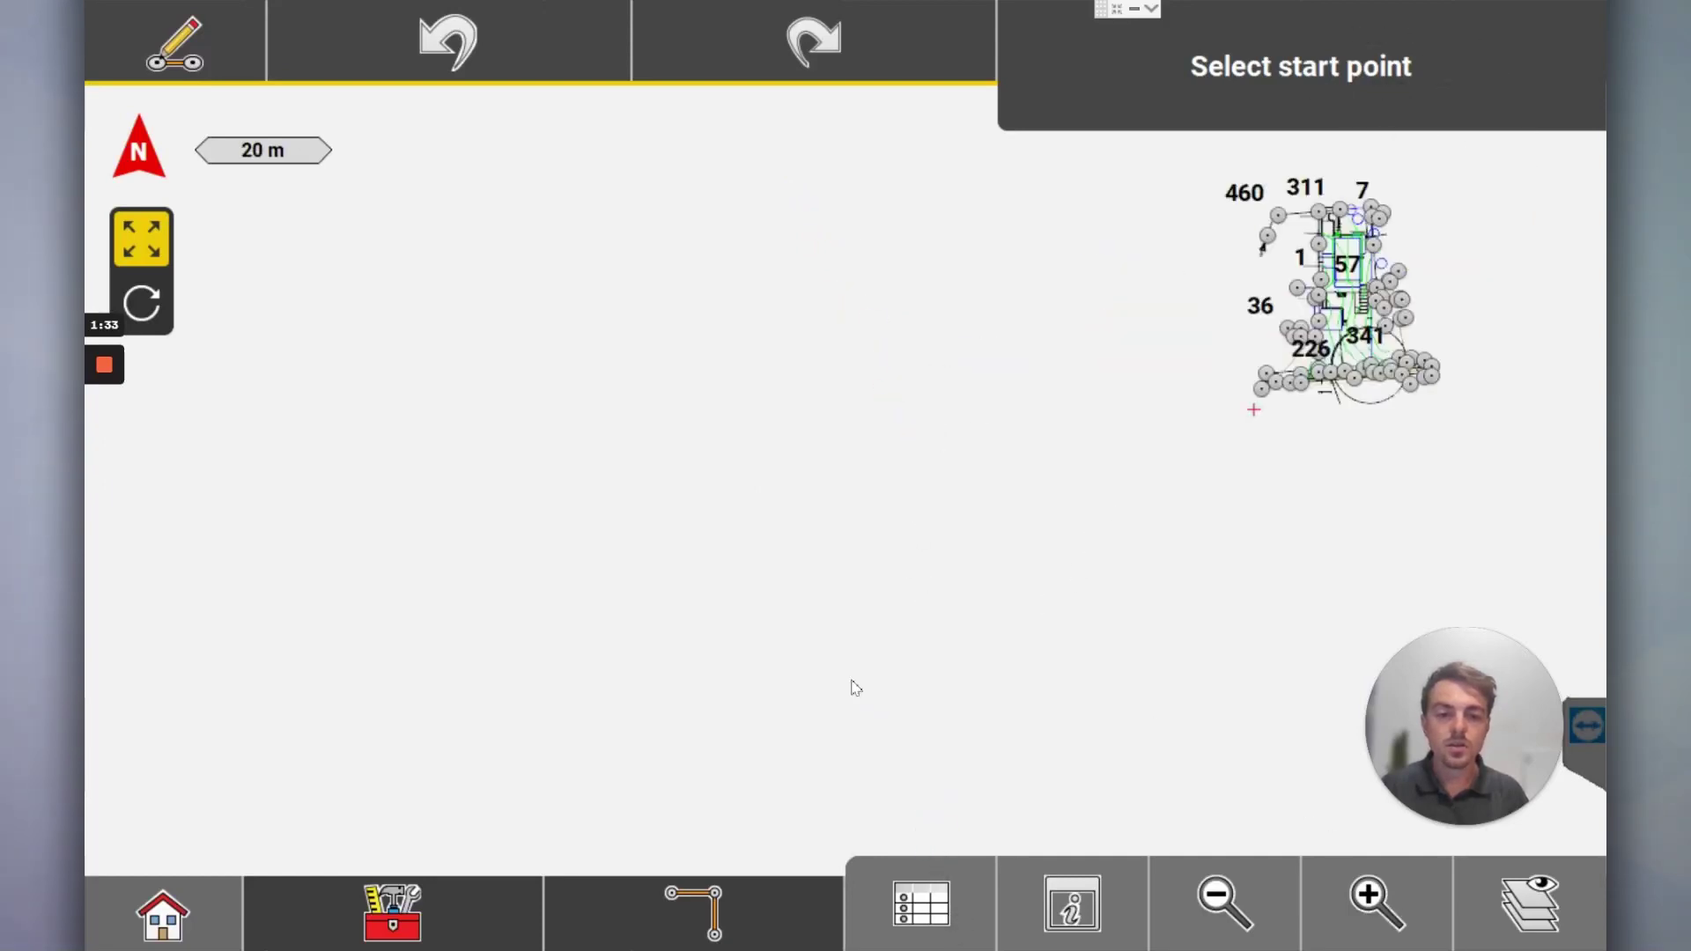
pyautogui.moveTo(1097, 611); pyautogui.dragTo(347, 479)
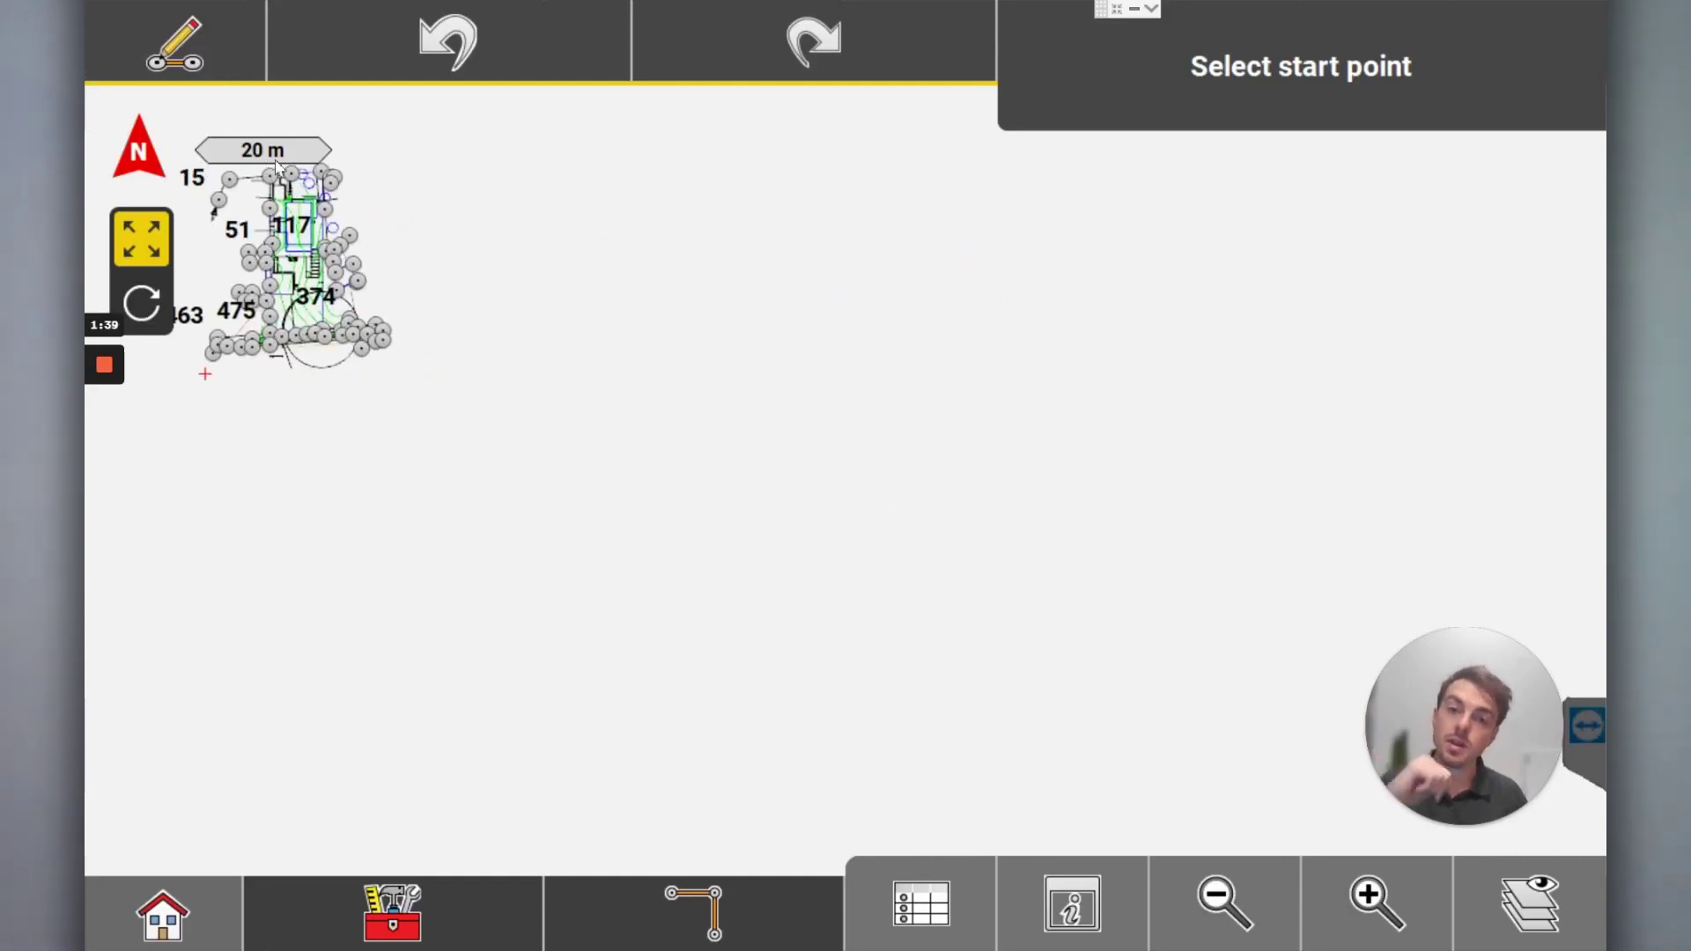
pyautogui.click(1224, 903)
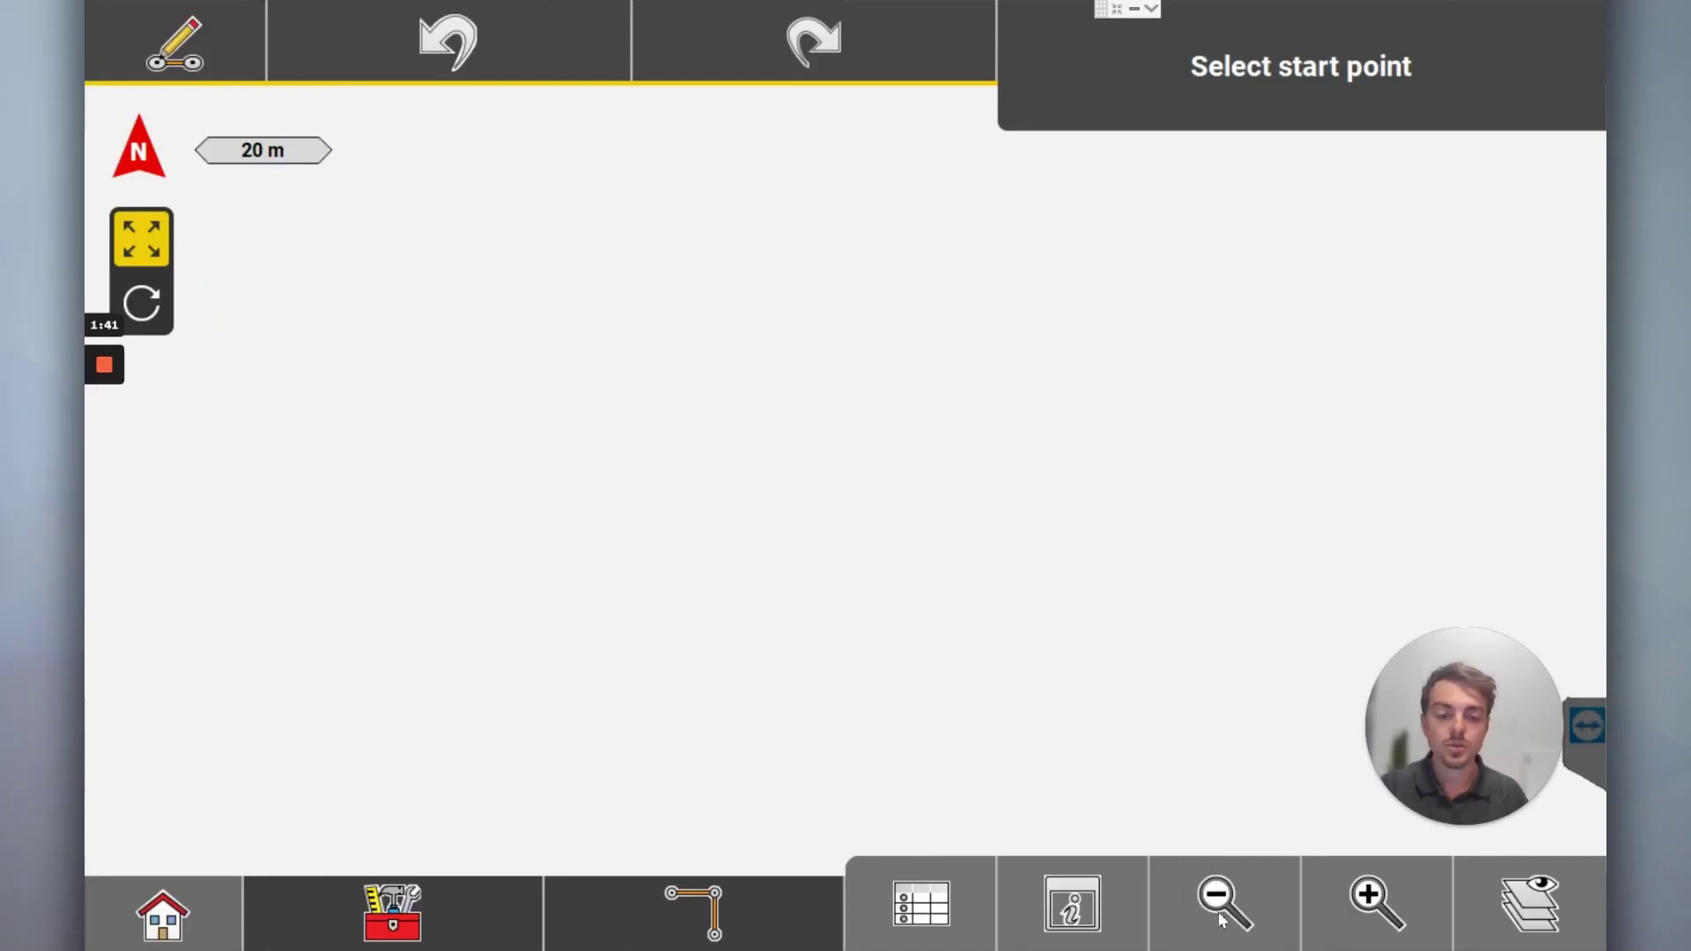
pyautogui.click(1238, 916)
pyautogui.click(1237, 916)
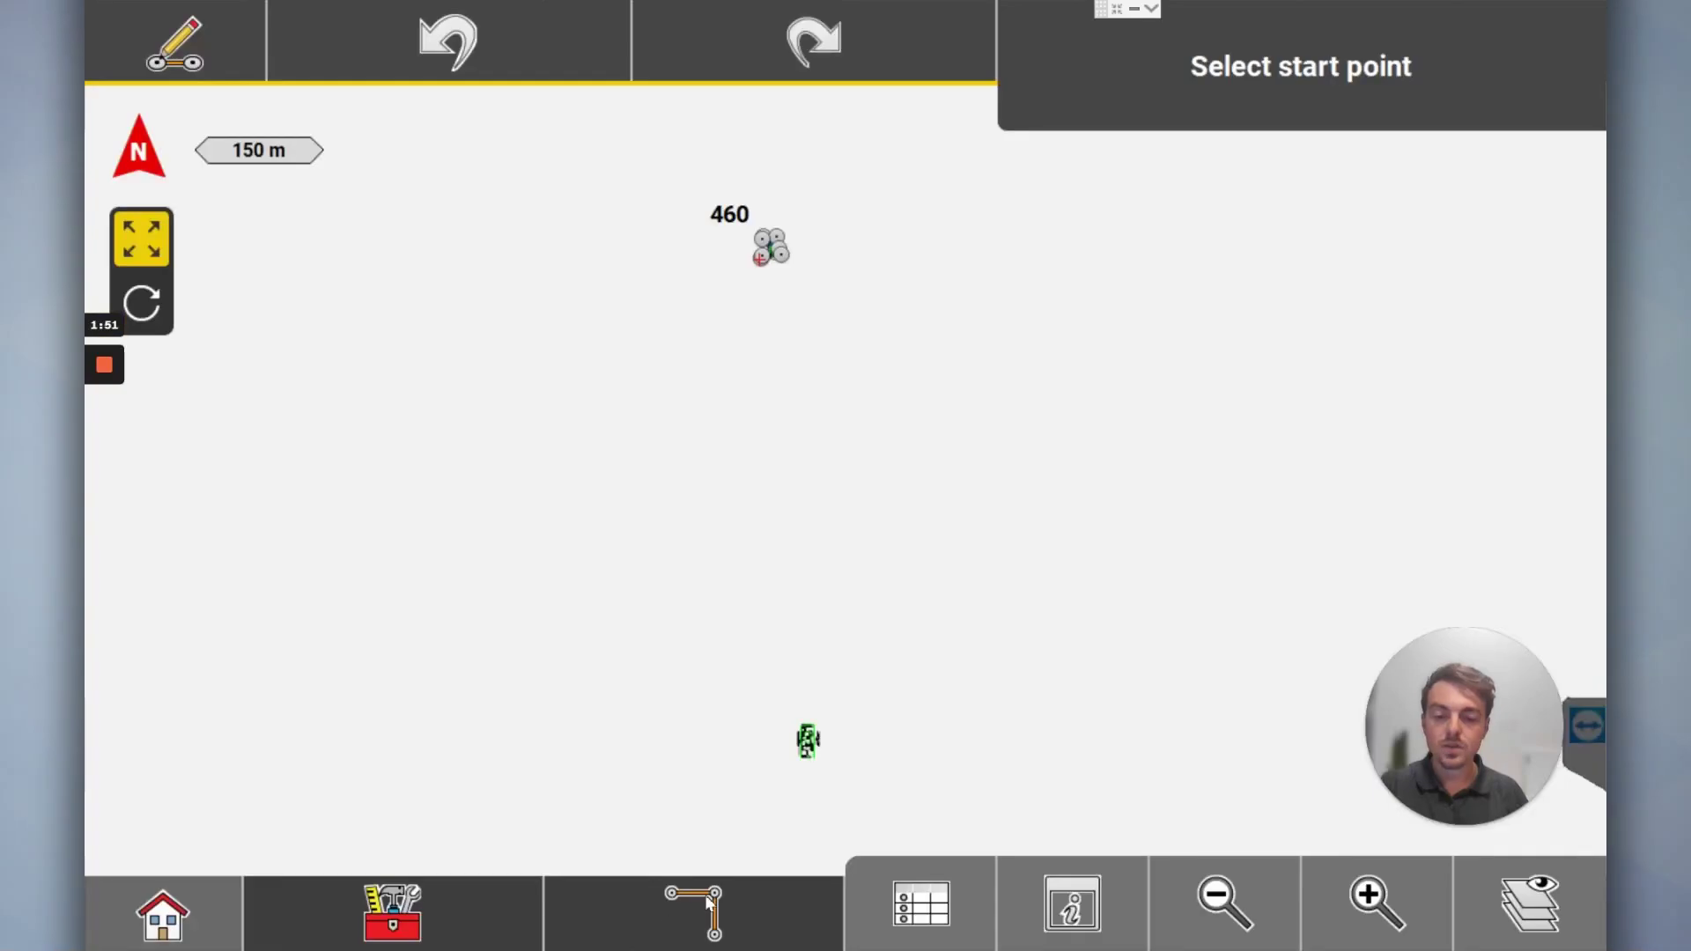
# Step: Start the Data Merger and choose Landscape2.dwg as the file to be transformed
pyautogui.click(704, 907)
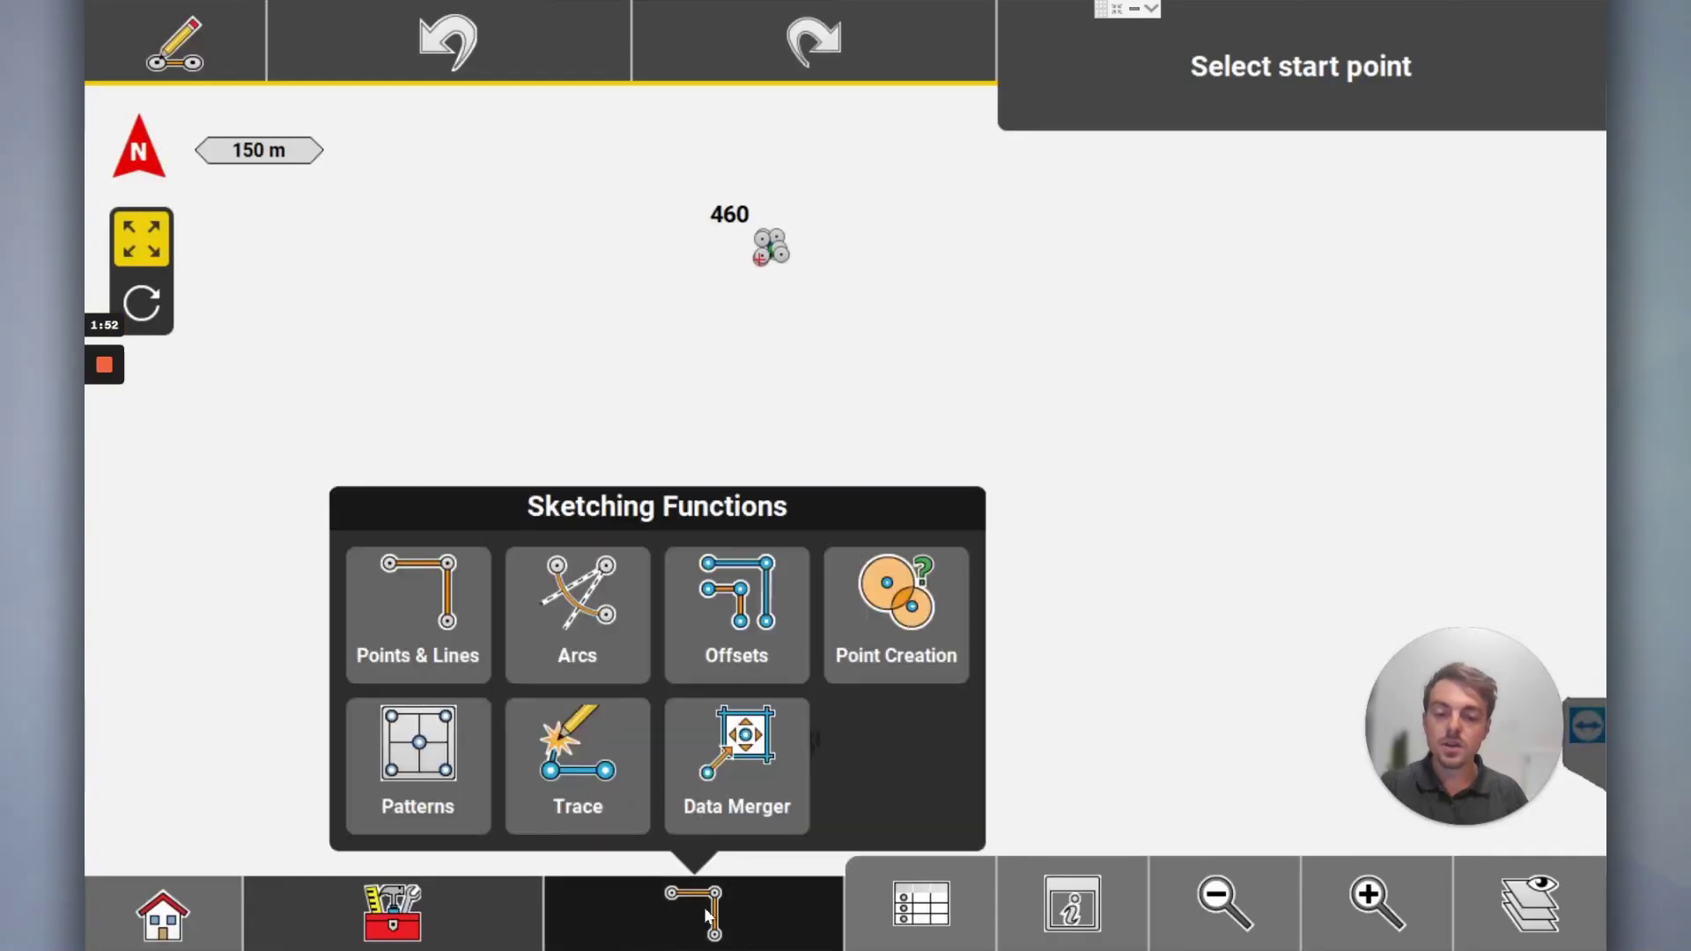
pyautogui.click(731, 759)
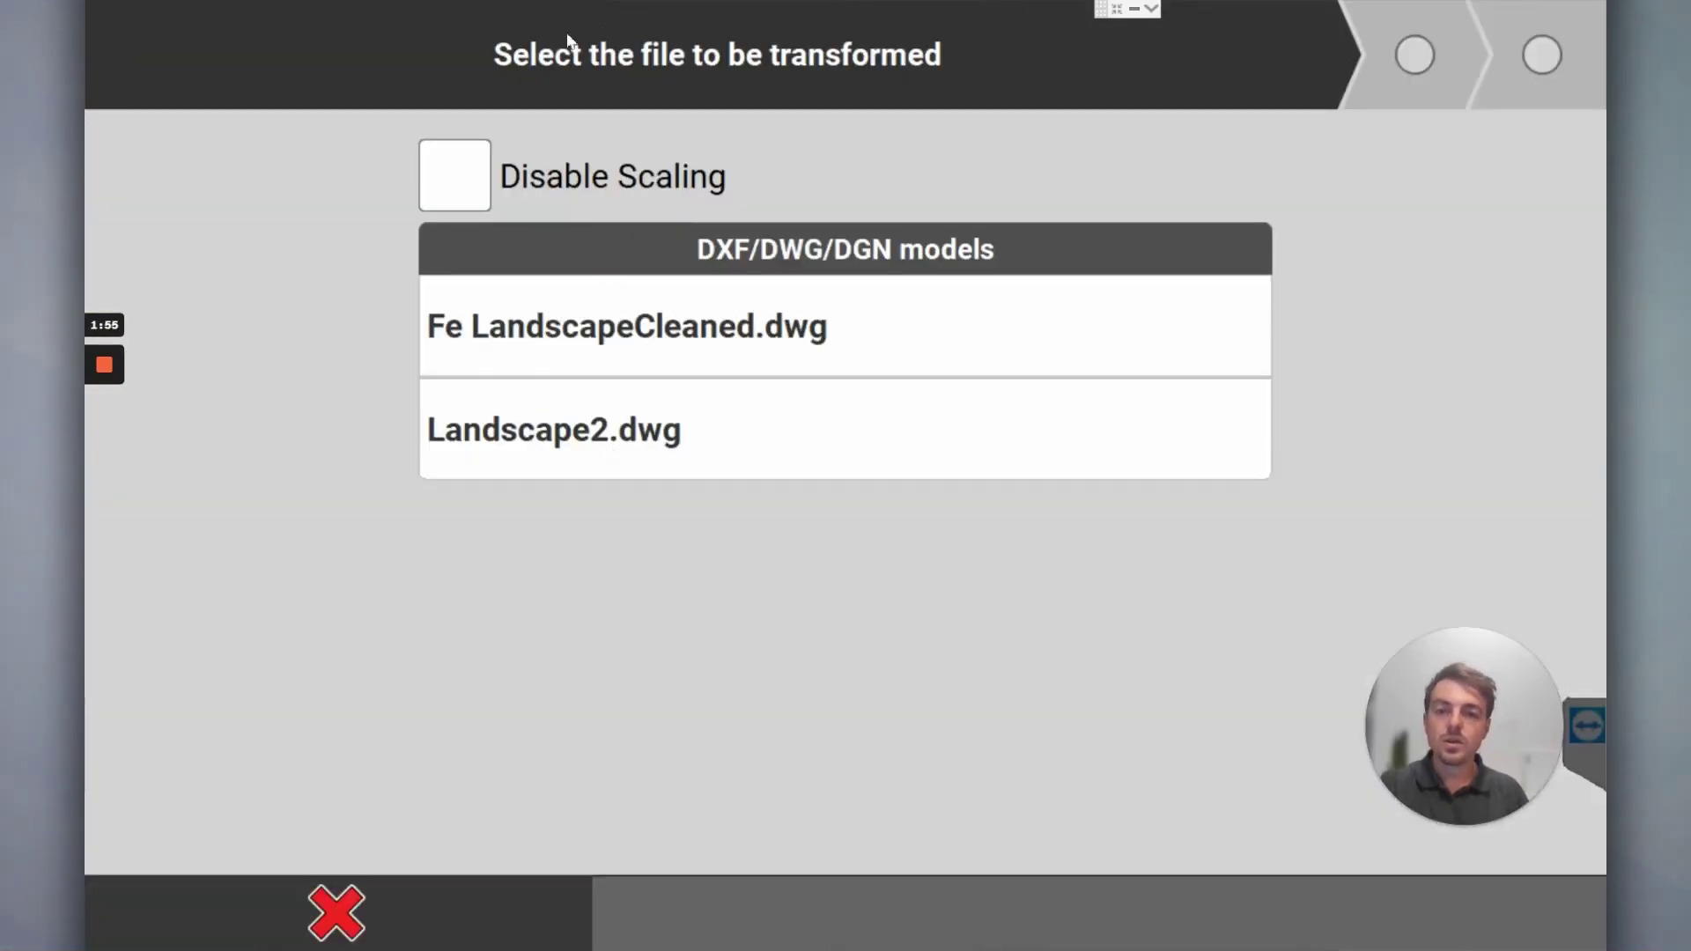
pyautogui.click(665, 335)
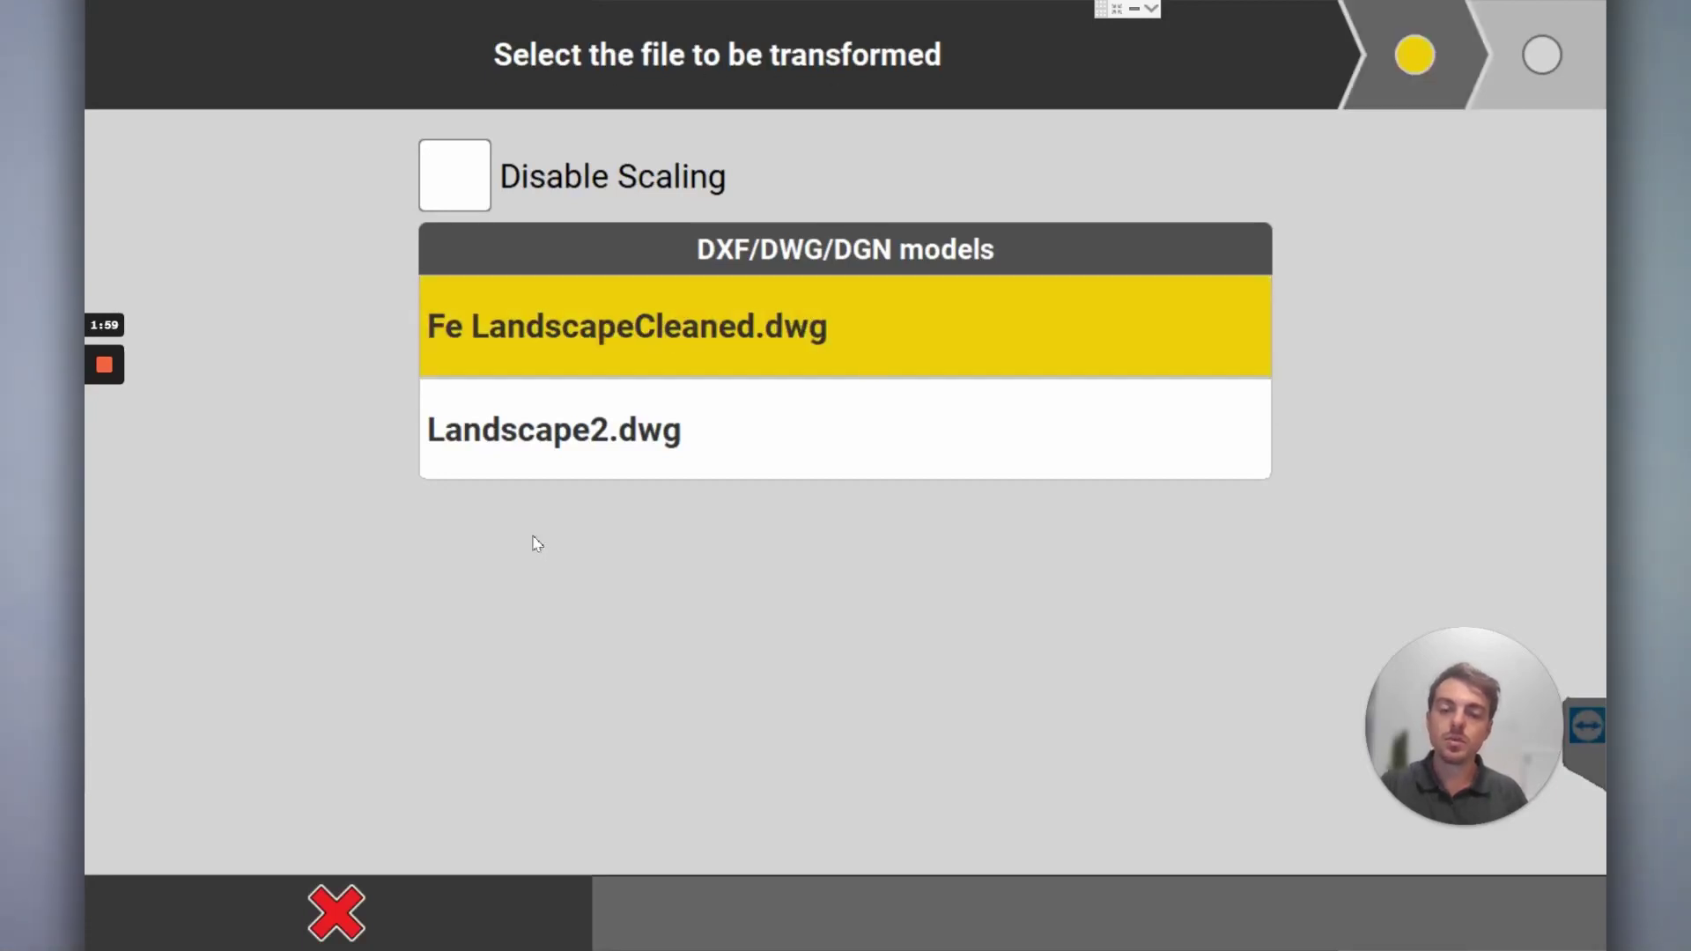
pyautogui.click(642, 461)
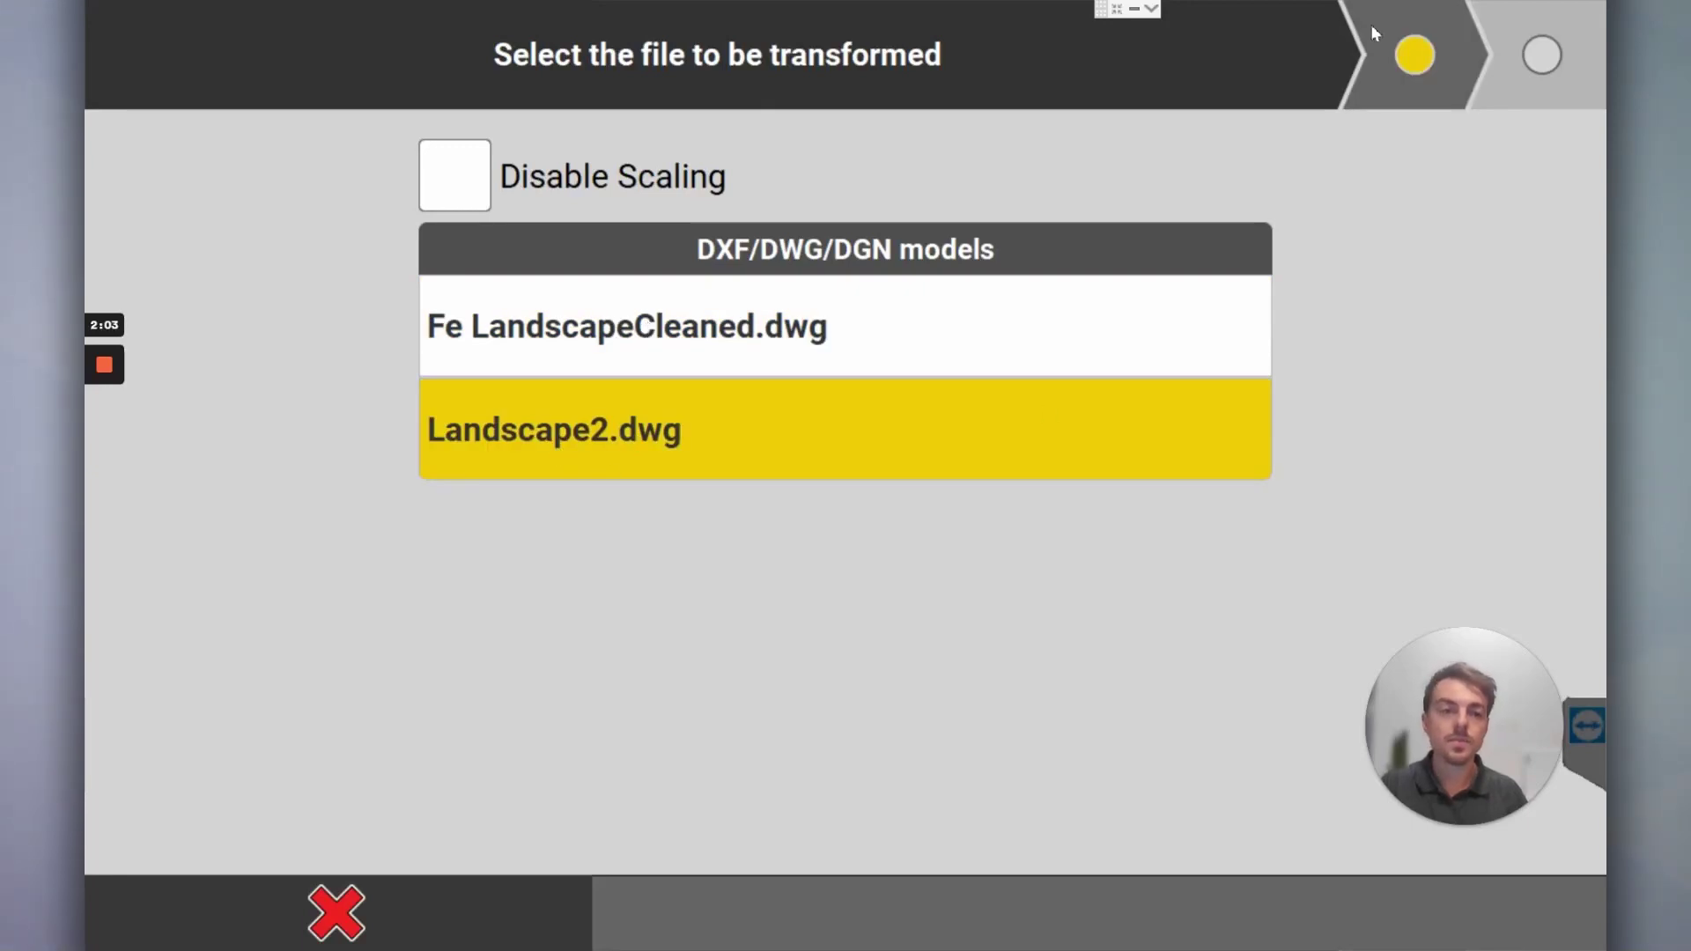
# Step: Advance to the source points and set the boundary's north-west corner, Line293-2 on layer BOUNDARY of Landscape2.dwg, as the first source point
pyautogui.click(1414, 57)
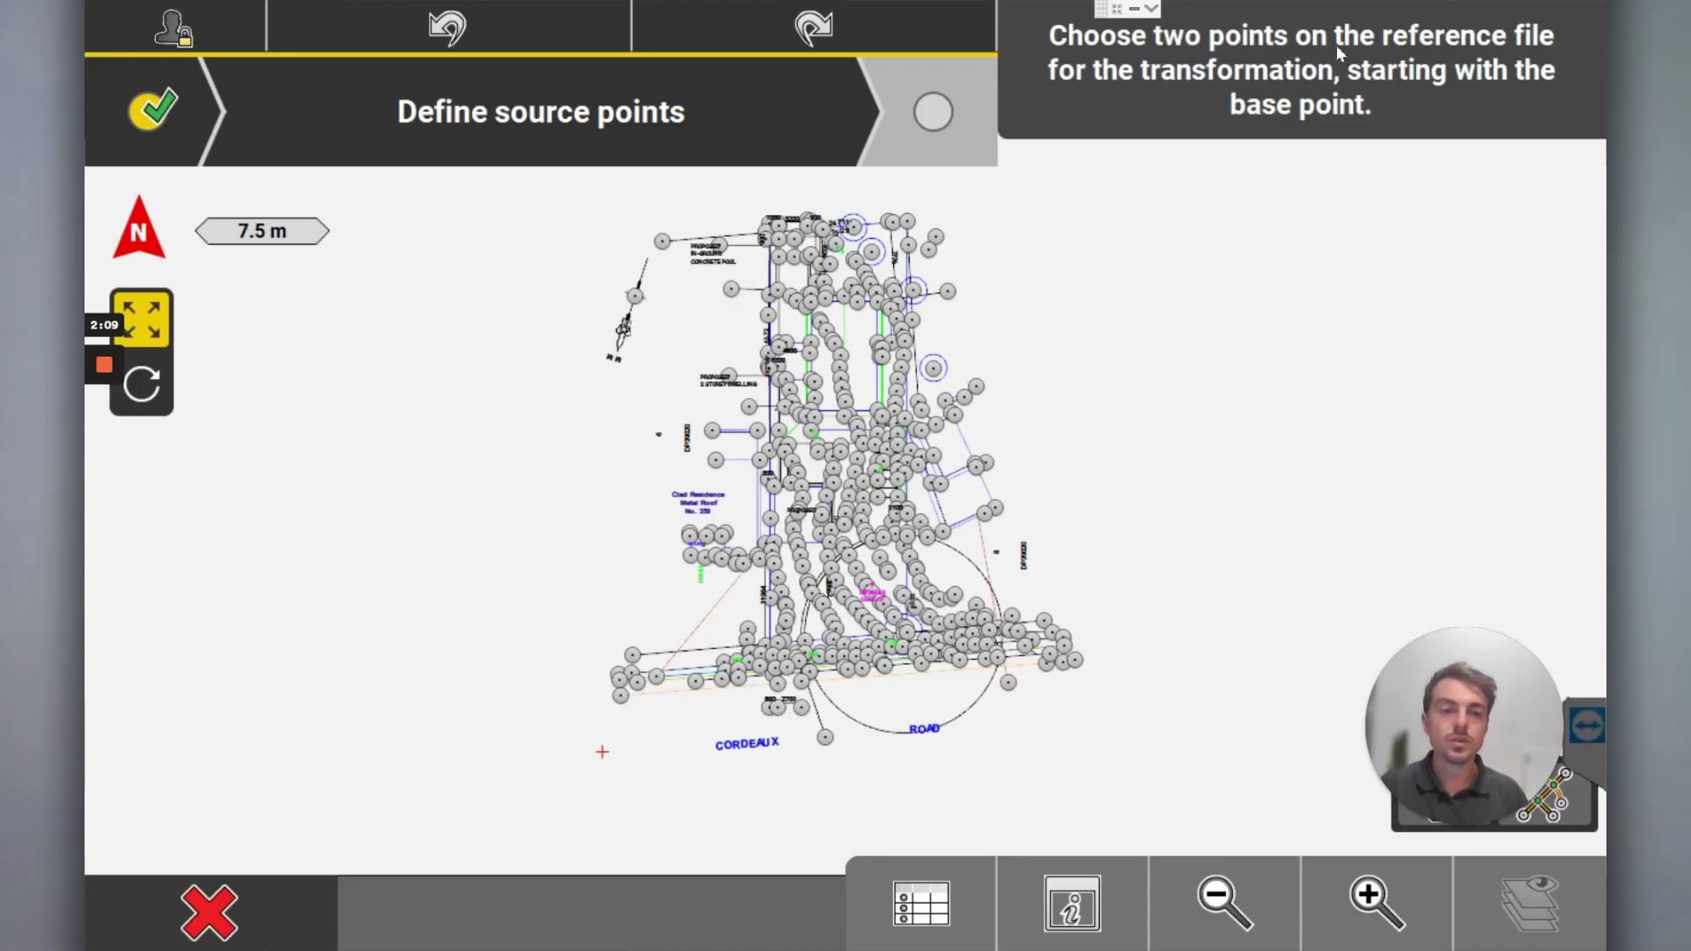
pyautogui.moveTo(918, 185); pyautogui.dragTo(1020, 360)
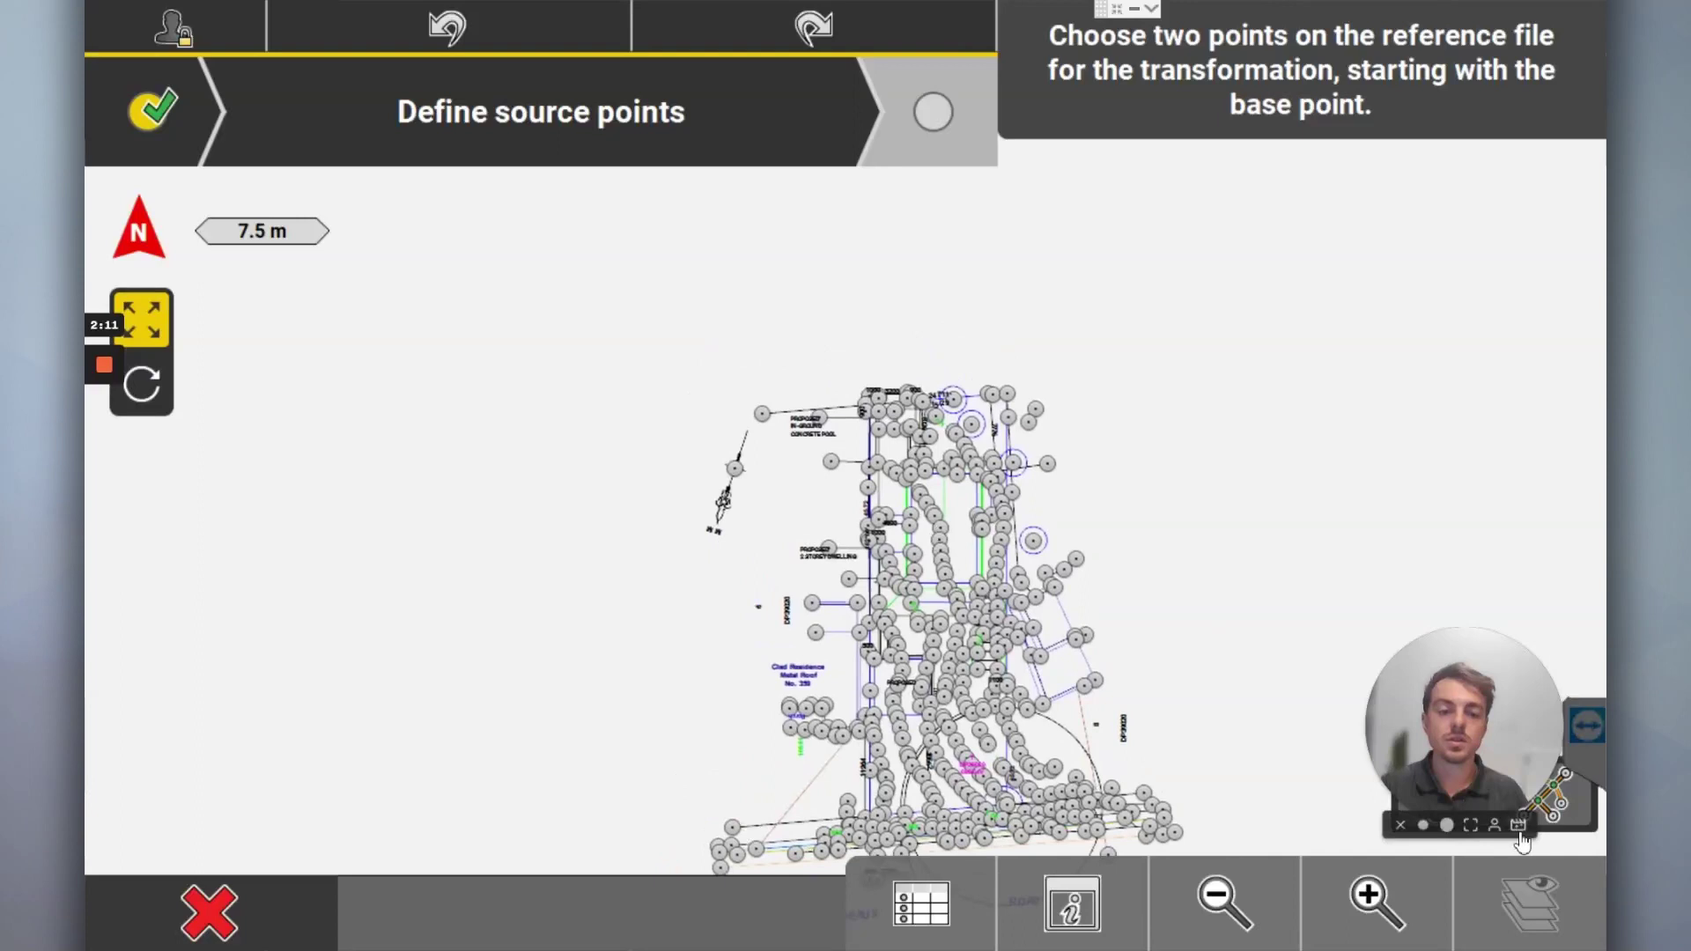
pyautogui.click(1376, 904)
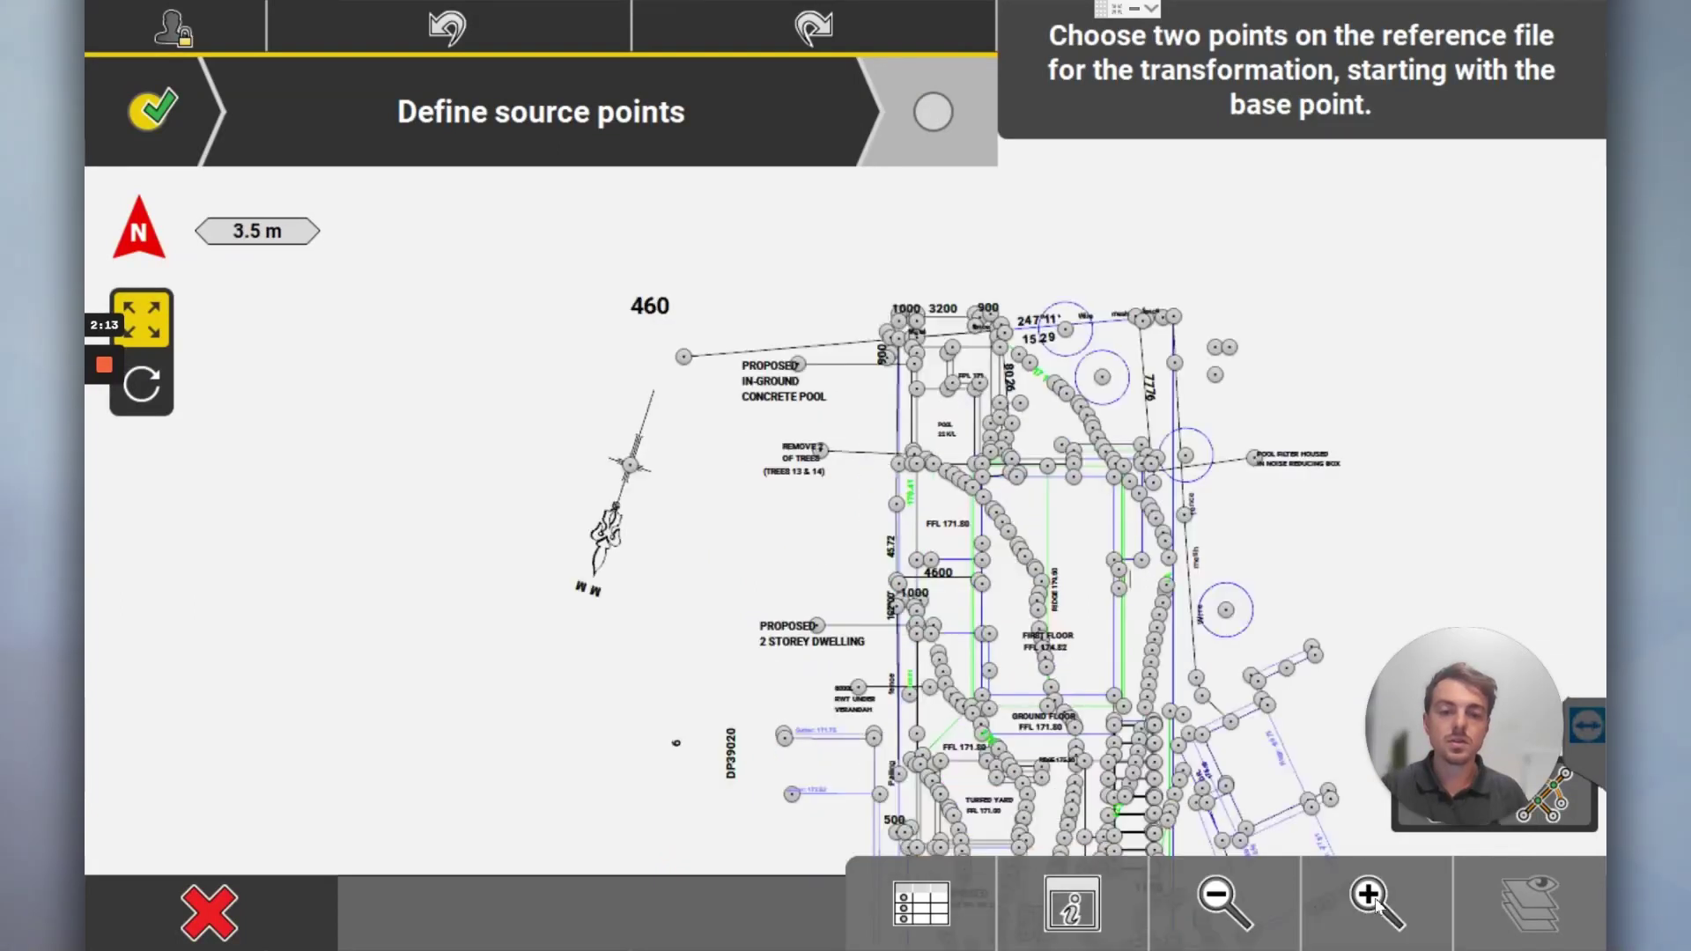
pyautogui.click(1376, 904)
pyautogui.click(1375, 904)
pyautogui.click(1376, 904)
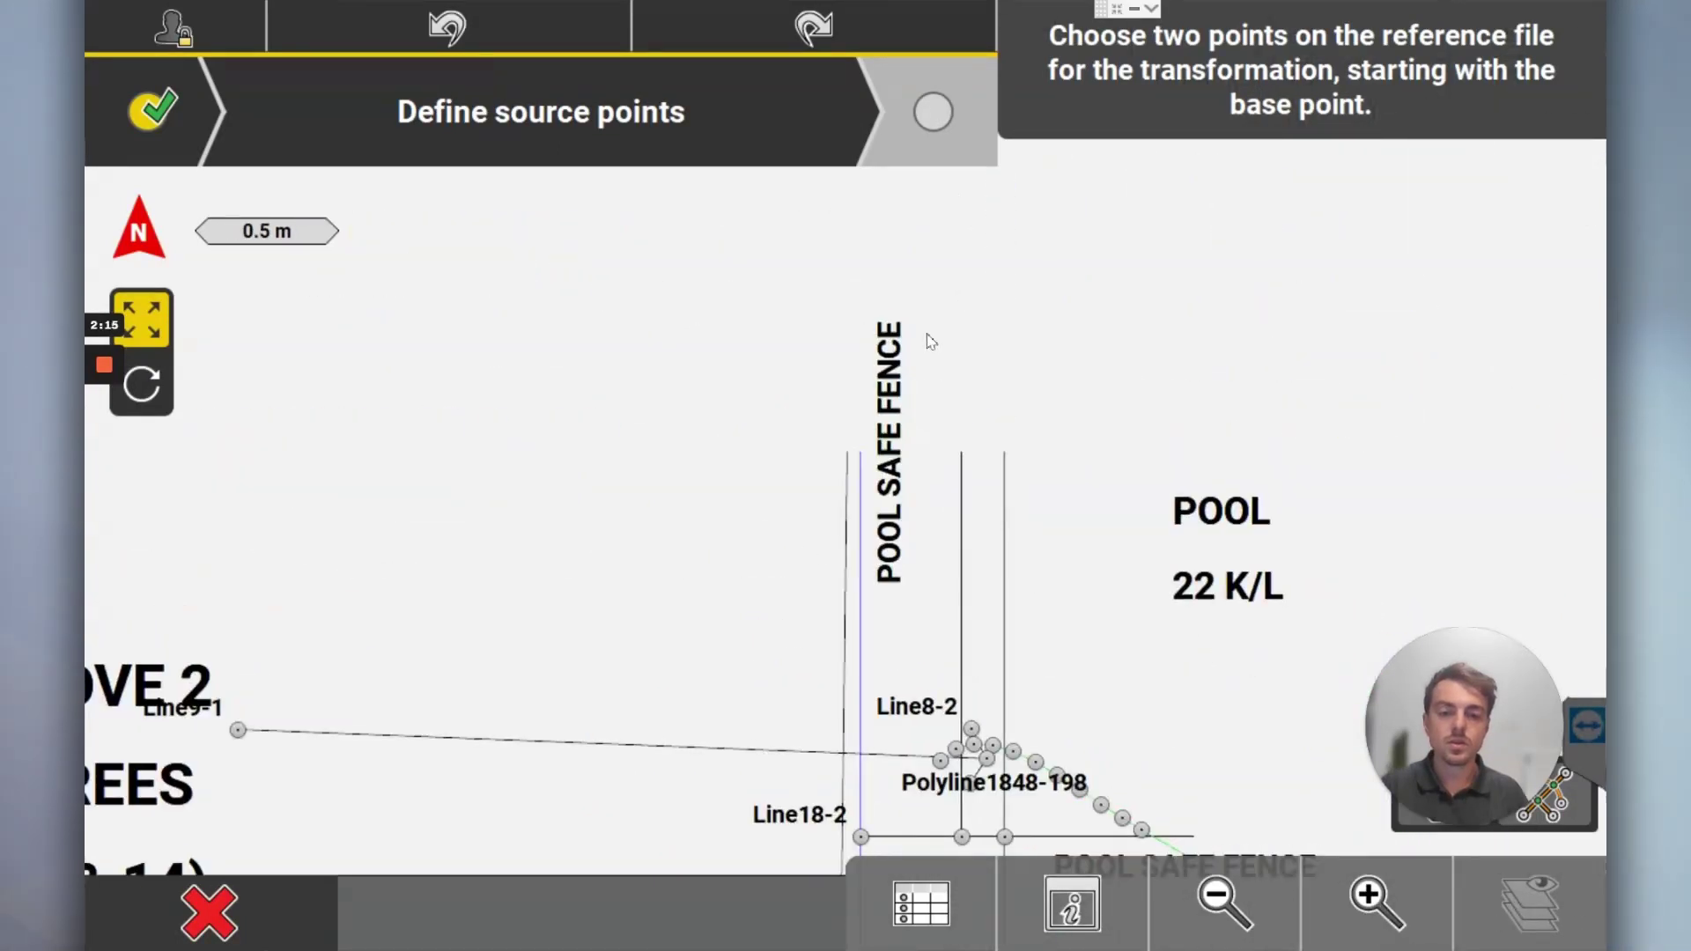
pyautogui.moveTo(929, 340); pyautogui.dragTo(928, 687)
pyautogui.moveTo(915, 383); pyautogui.dragTo(903, 442)
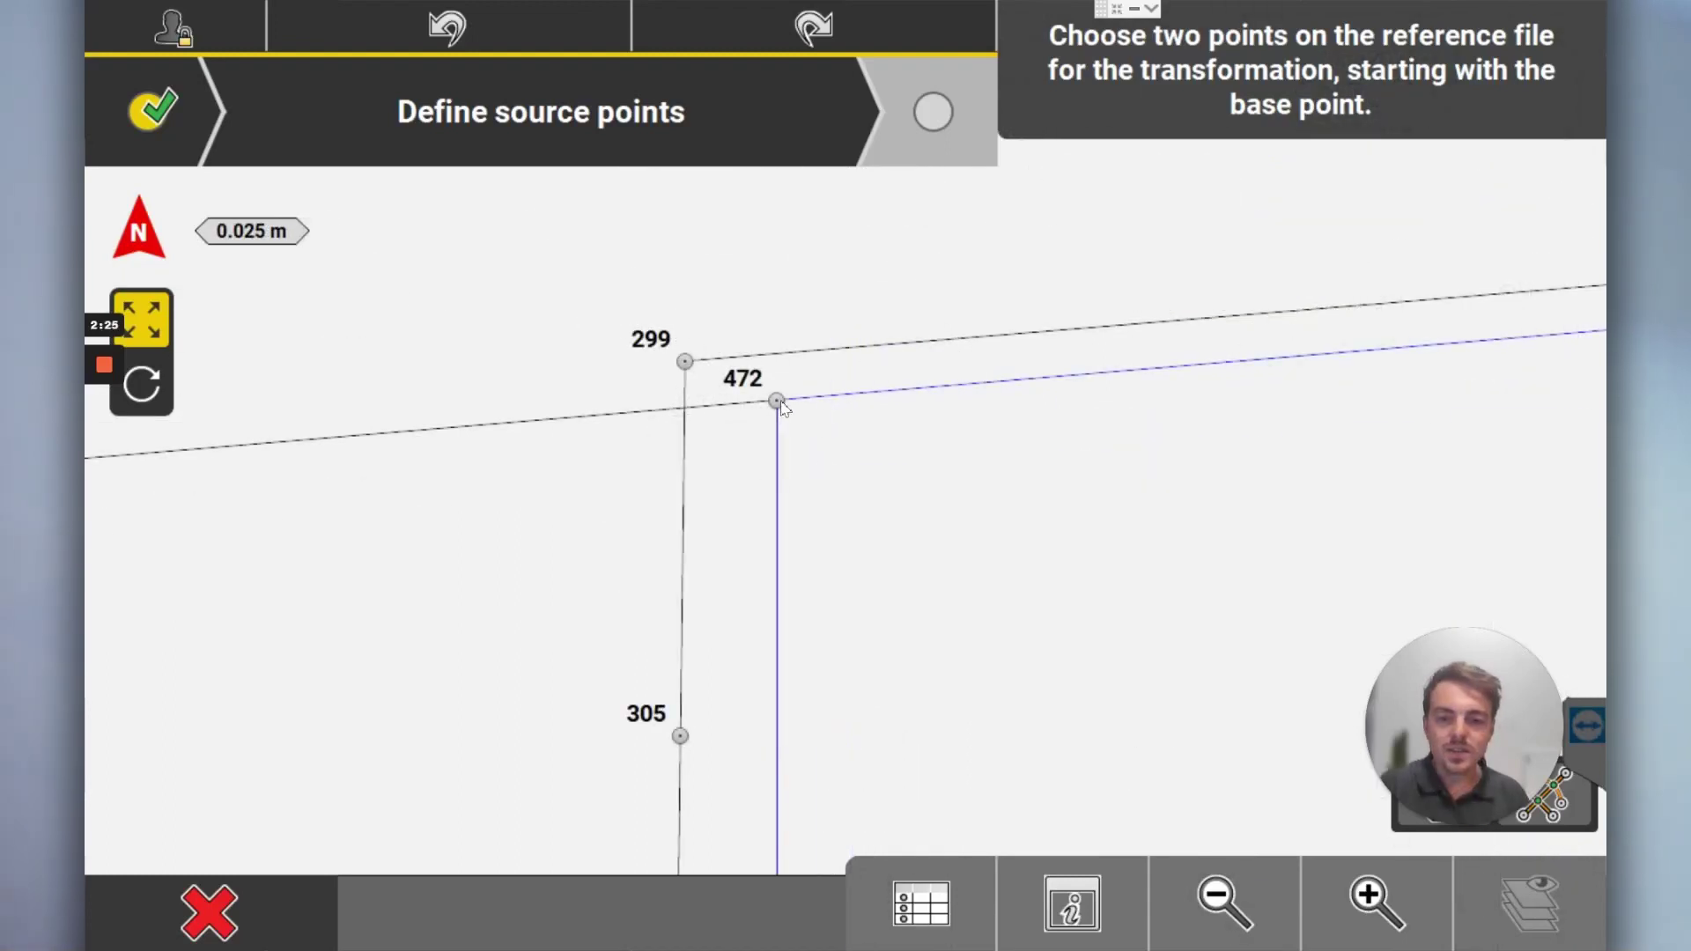
pyautogui.scroll(3, 776, 421)
pyautogui.click(831, 483)
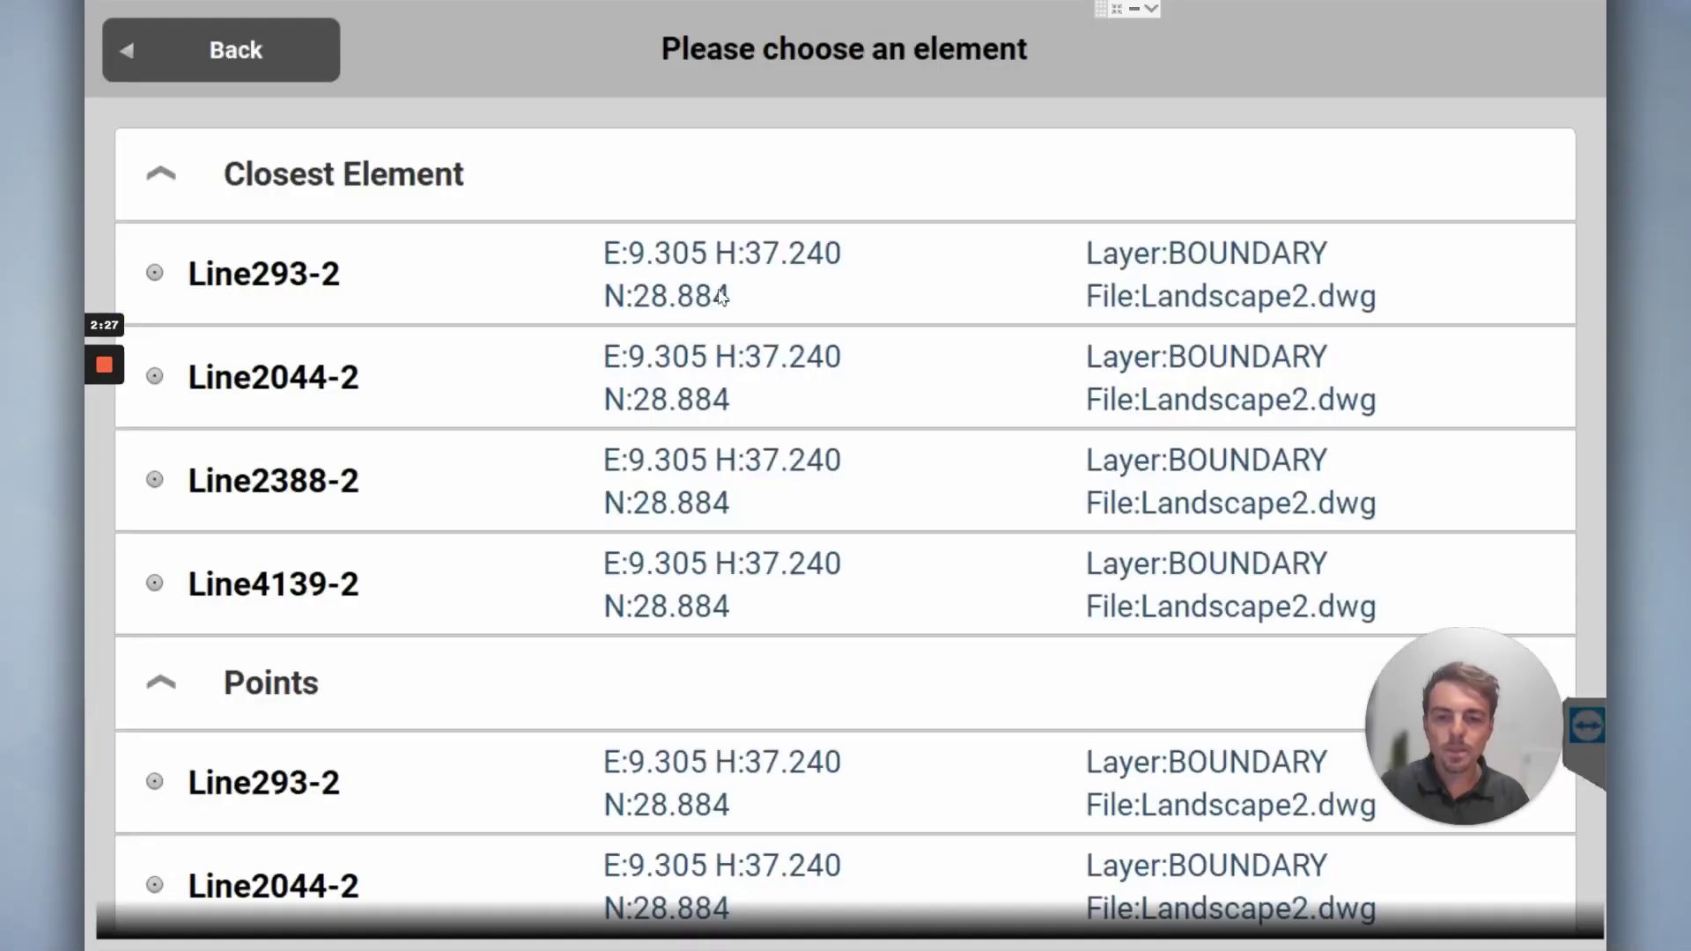
pyautogui.click(674, 239)
# Step: Set the second source point at Line82-2, where the BOW 171.10 retaining wall line meets the upper arc near NGL 171.50
pyautogui.moveTo(987, 675); pyautogui.dragTo(854, 529)
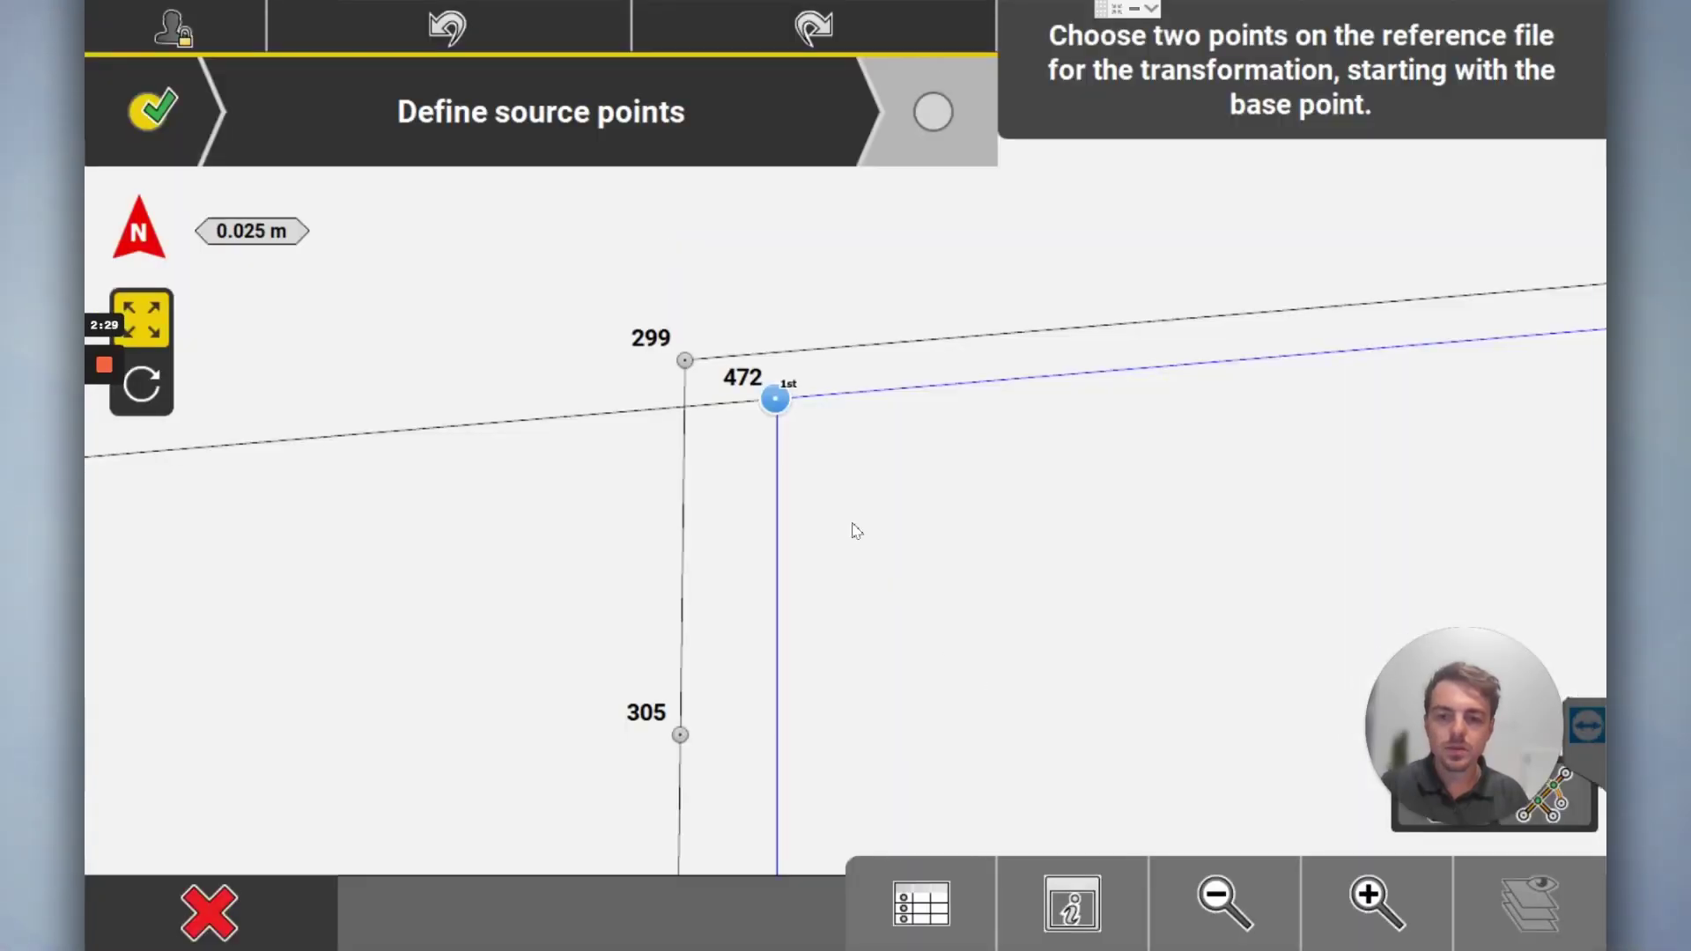
pyautogui.click(1225, 903)
pyautogui.click(1224, 902)
pyautogui.click(1225, 903)
pyautogui.moveTo(1502, 674); pyautogui.dragTo(1522, 341)
pyautogui.moveTo(1253, 687); pyautogui.dragTo(831, 336)
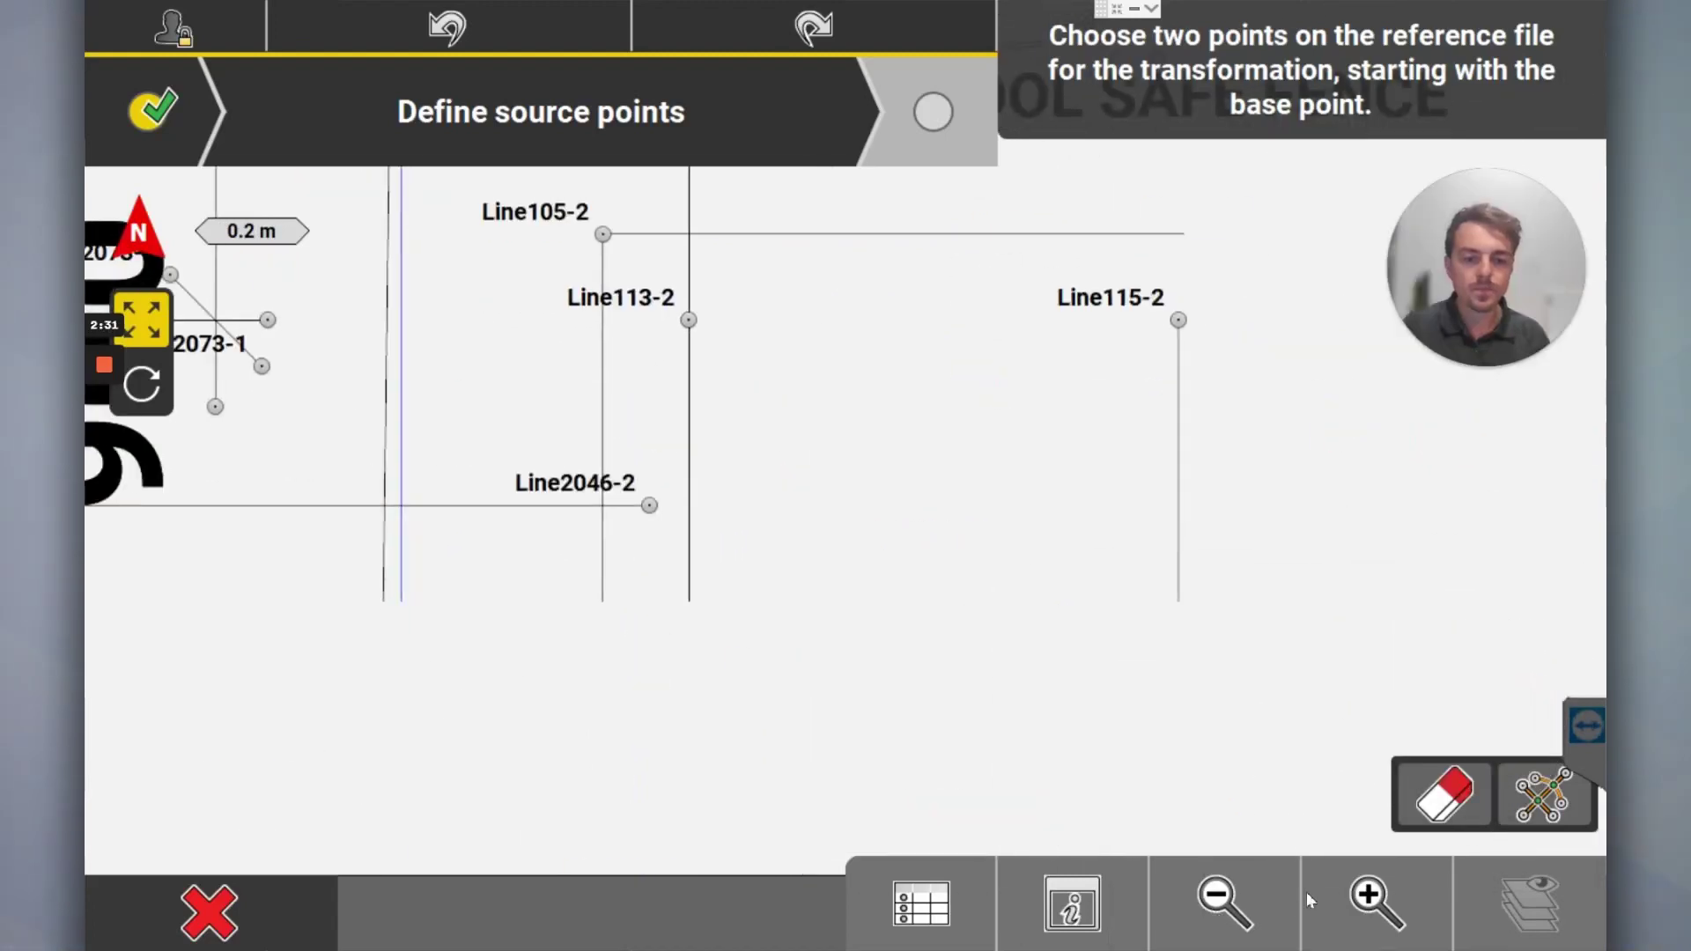
pyautogui.click(1225, 903)
pyautogui.click(1224, 902)
pyautogui.moveTo(1175, 693)
pyautogui.mouseDown()
pyautogui.moveTo(1149, 672)
pyautogui.moveTo(1017, 337)
pyautogui.mouseUp()
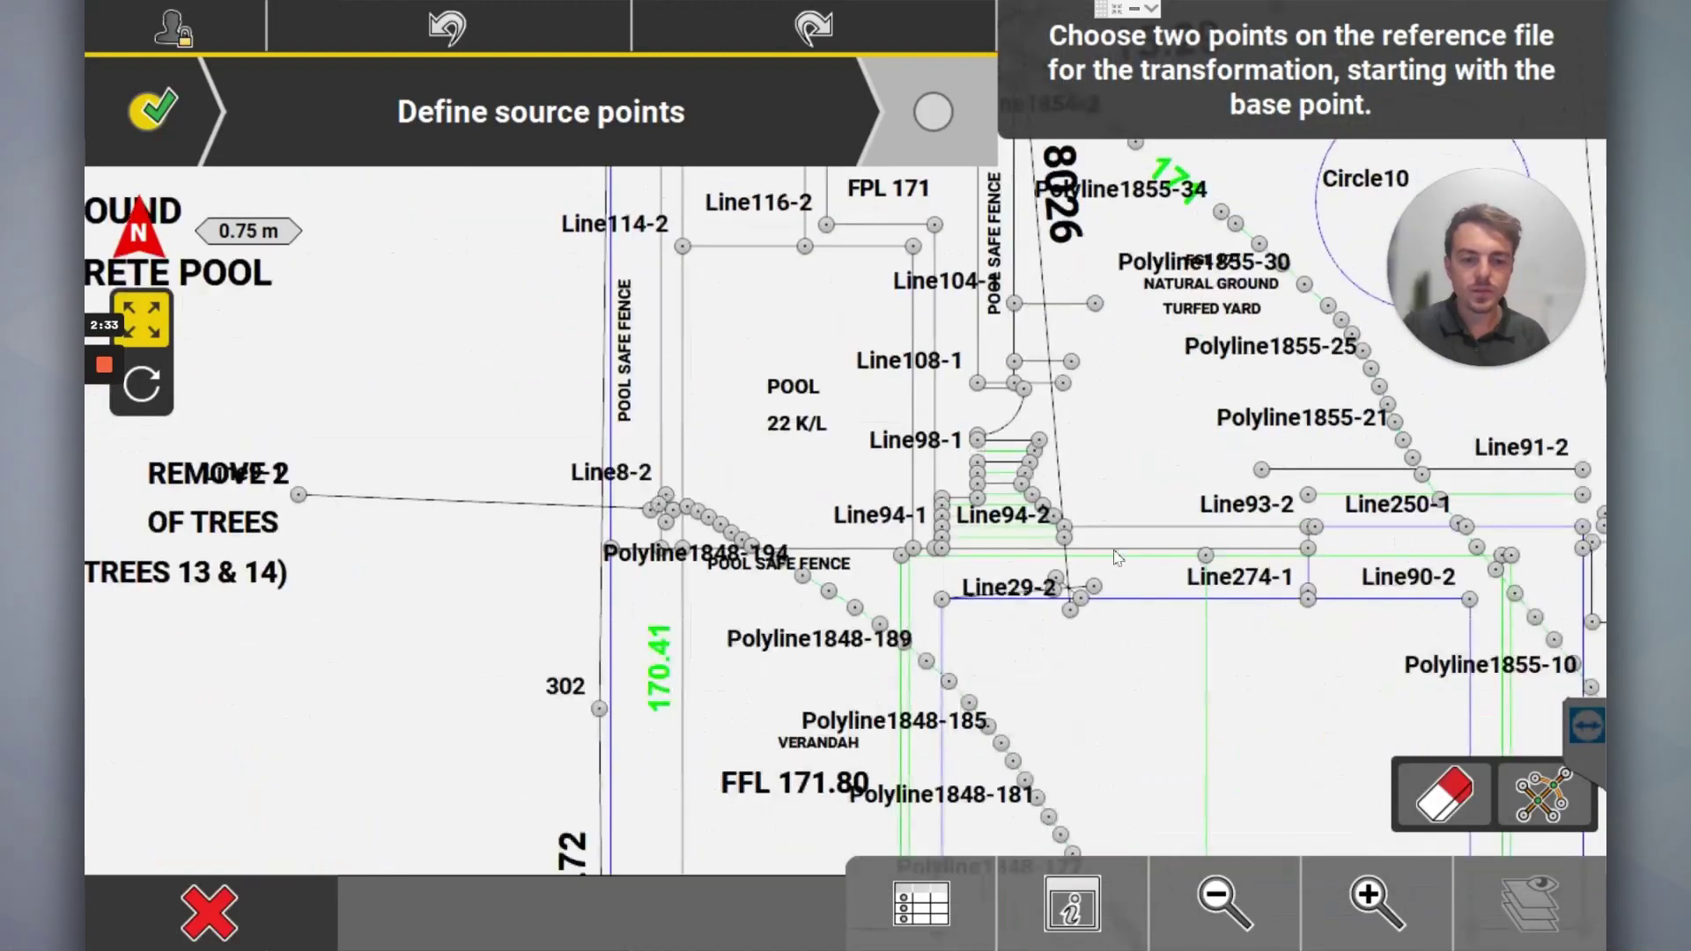
pyautogui.moveTo(1171, 732)
pyautogui.mouseDown()
pyautogui.moveTo(915, 442)
pyautogui.moveTo(499, 233)
pyautogui.mouseUp()
pyautogui.moveTo(1145, 705)
pyautogui.mouseDown()
pyautogui.moveTo(1005, 395)
pyautogui.moveTo(1117, 455)
pyautogui.mouseUp()
pyautogui.moveTo(1043, 671); pyautogui.dragTo(1131, 365)
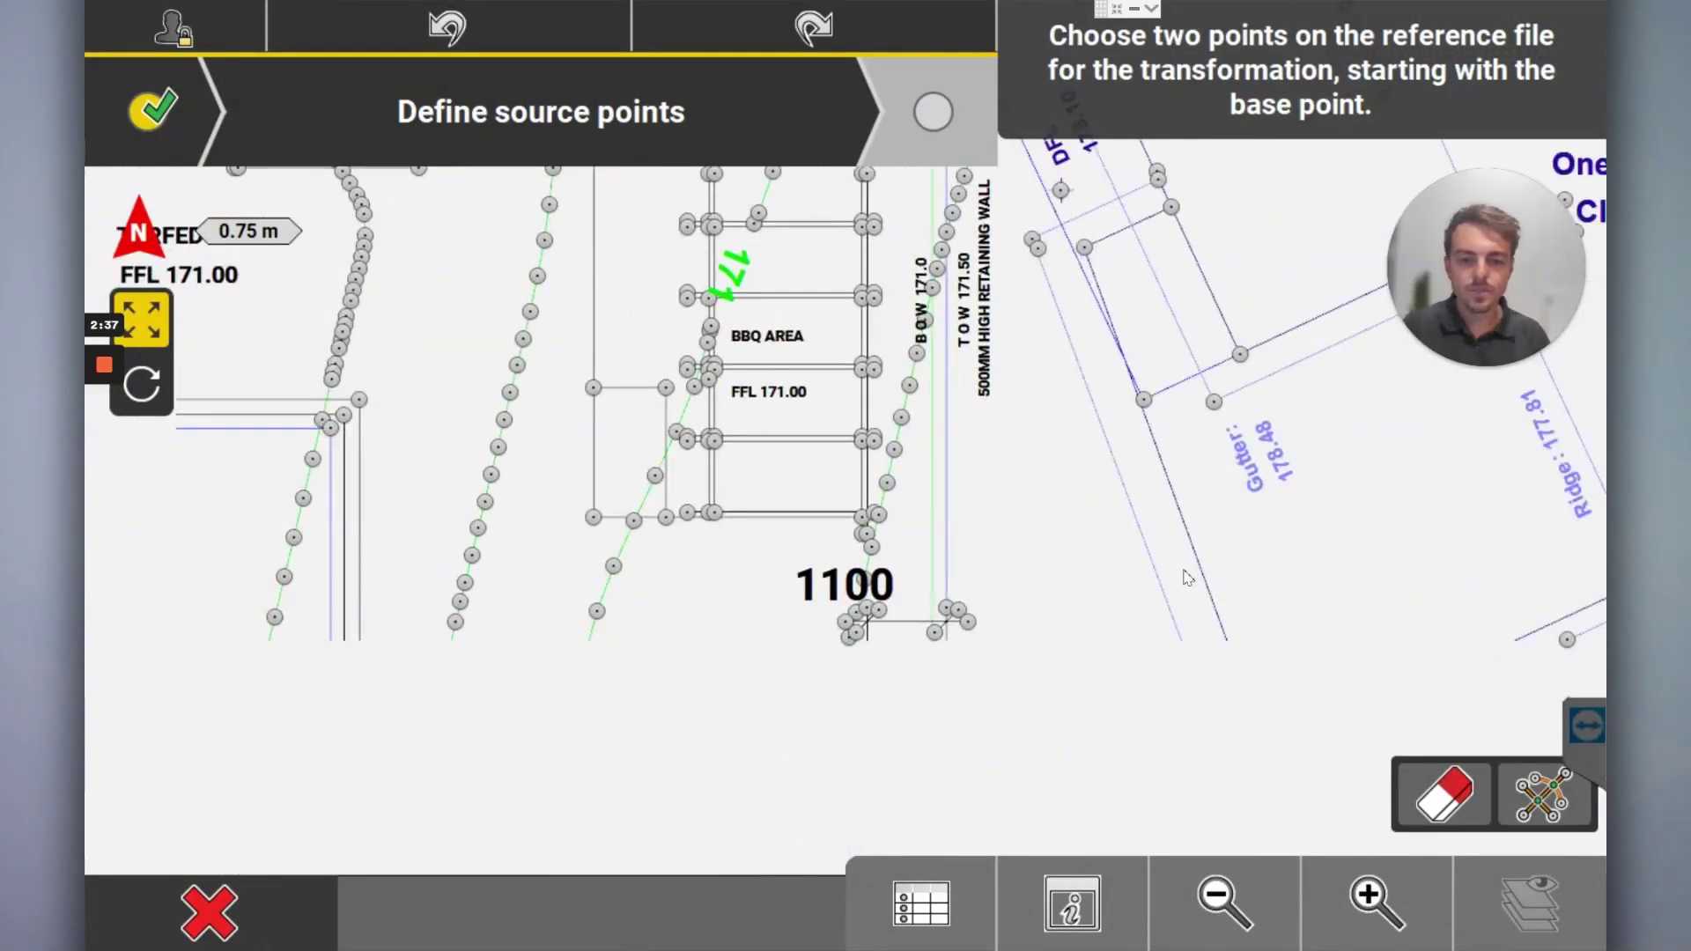
pyautogui.moveTo(1166, 736); pyautogui.dragTo(1129, 375)
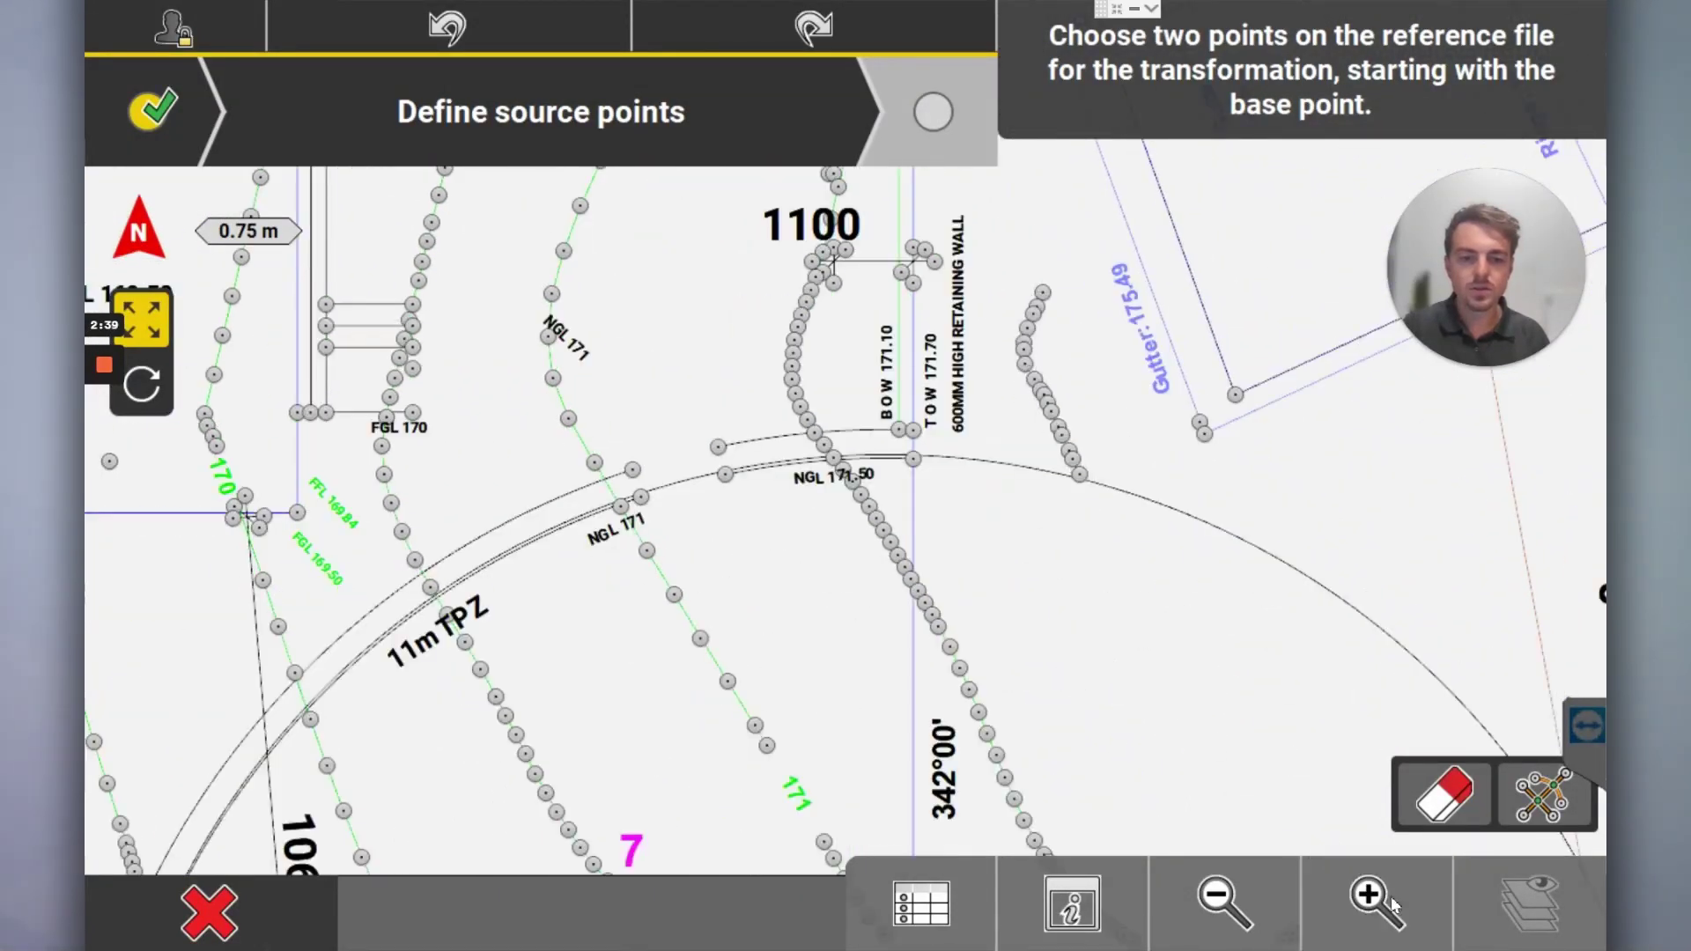
pyautogui.click(1391, 904)
pyautogui.moveTo(1131, 431); pyautogui.dragTo(1020, 569)
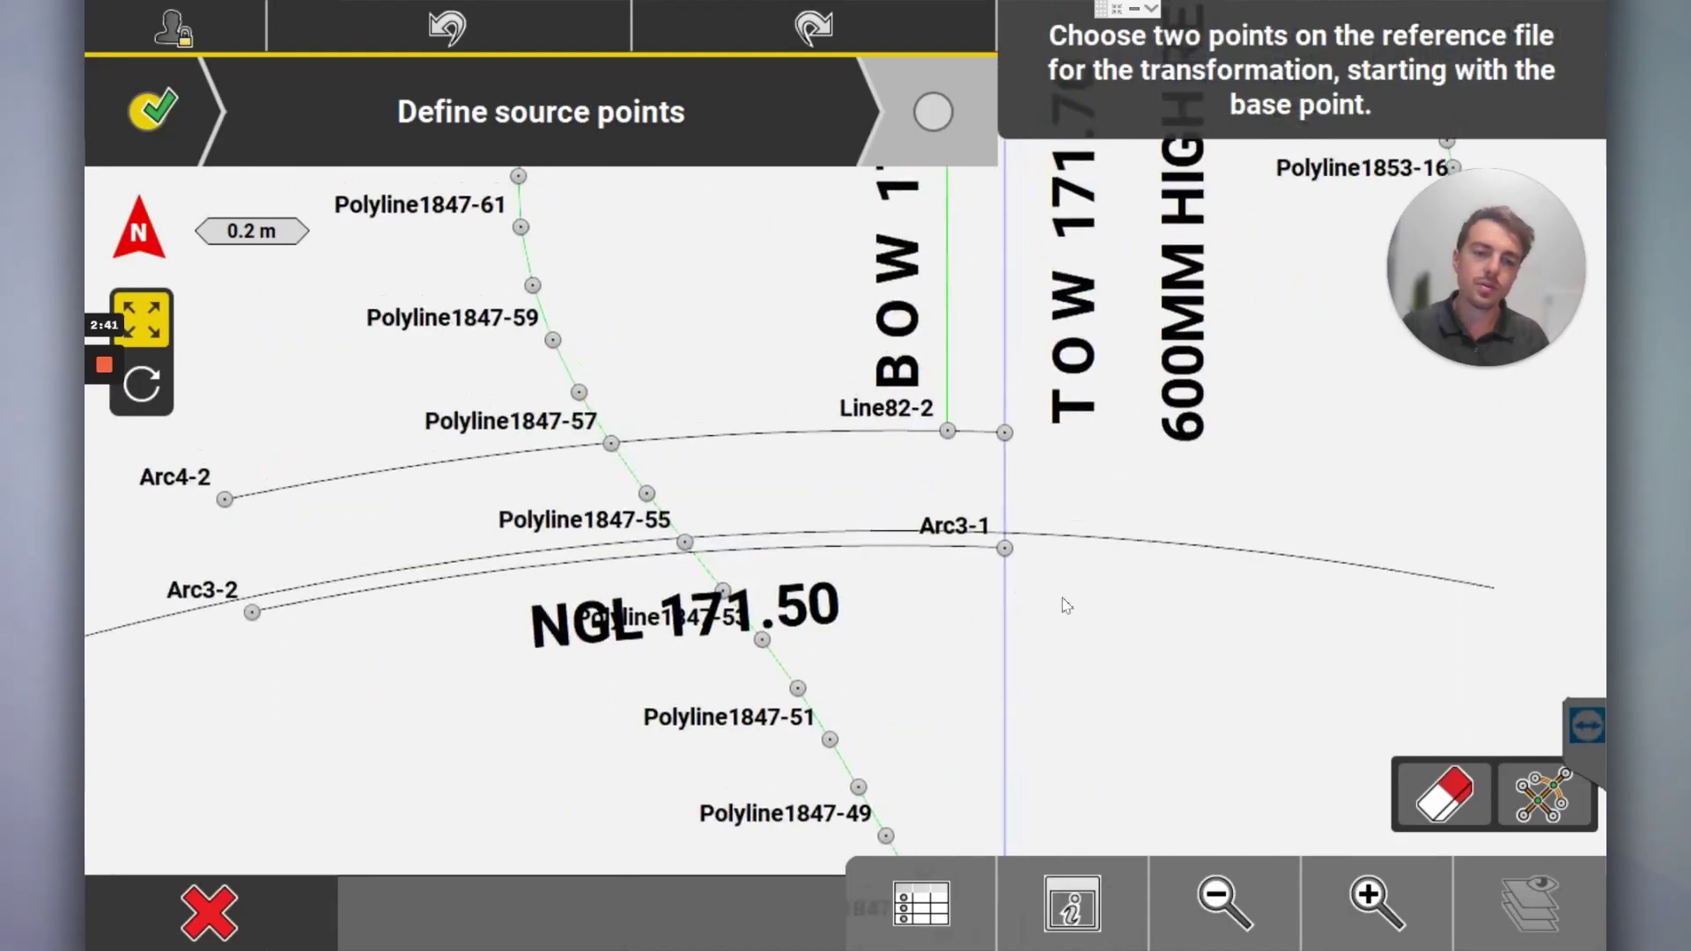
pyautogui.click(1392, 904)
pyautogui.moveTo(1148, 465); pyautogui.dragTo(1012, 514)
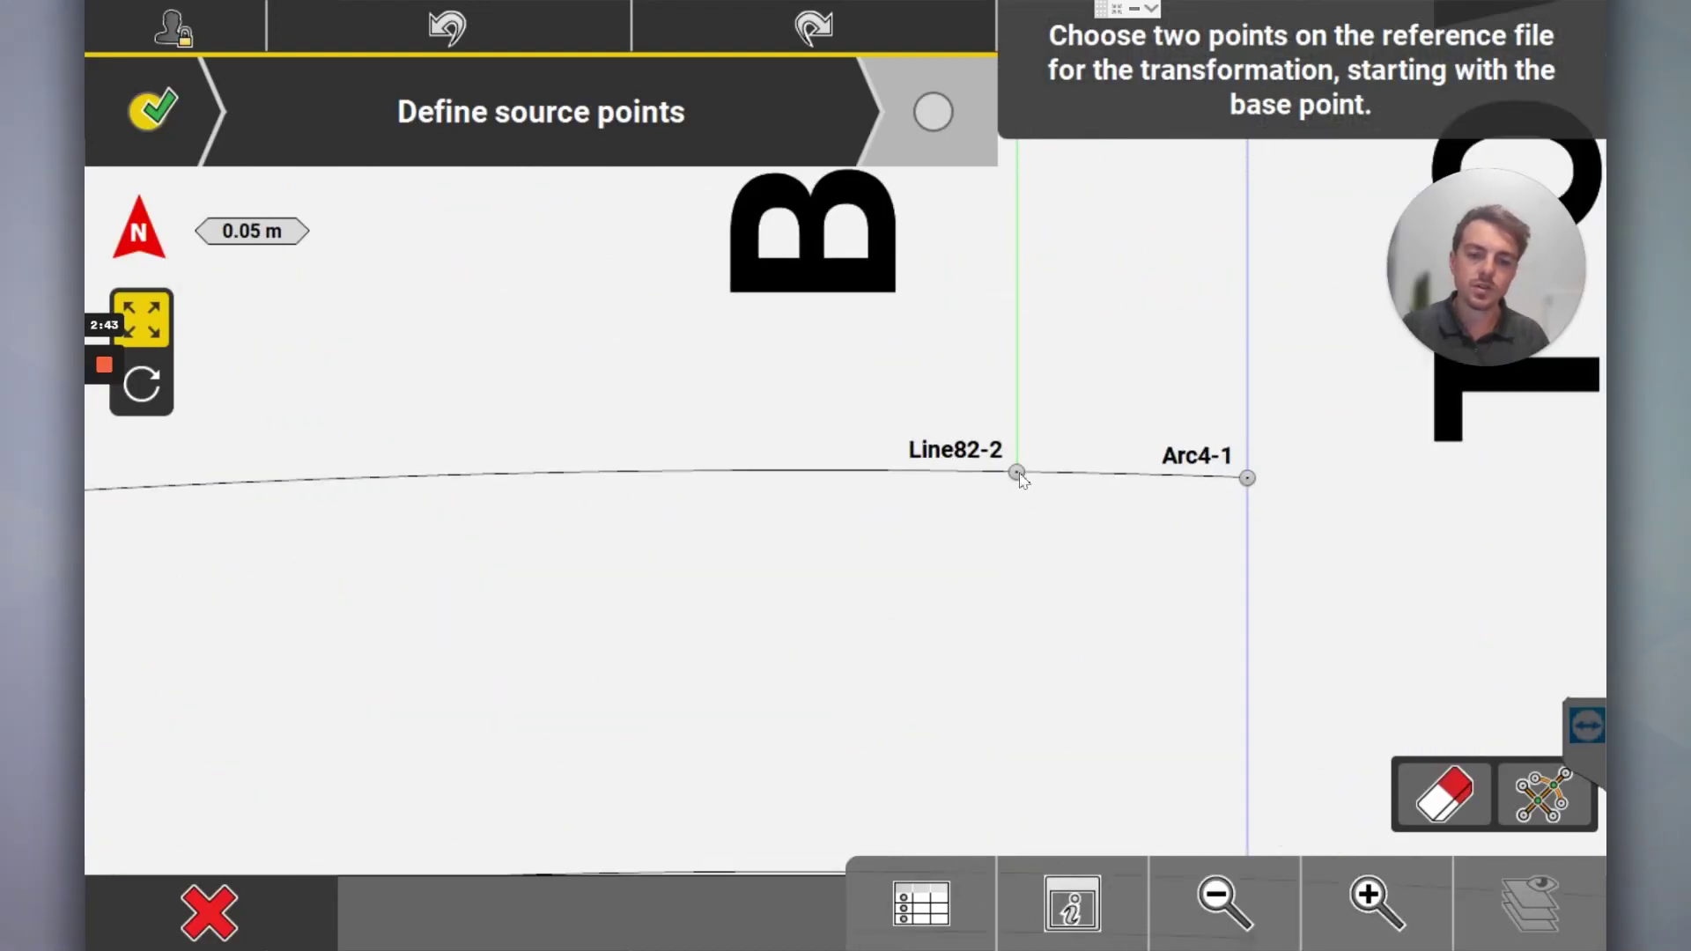
pyautogui.click(1022, 480)
pyautogui.click(845, 255)
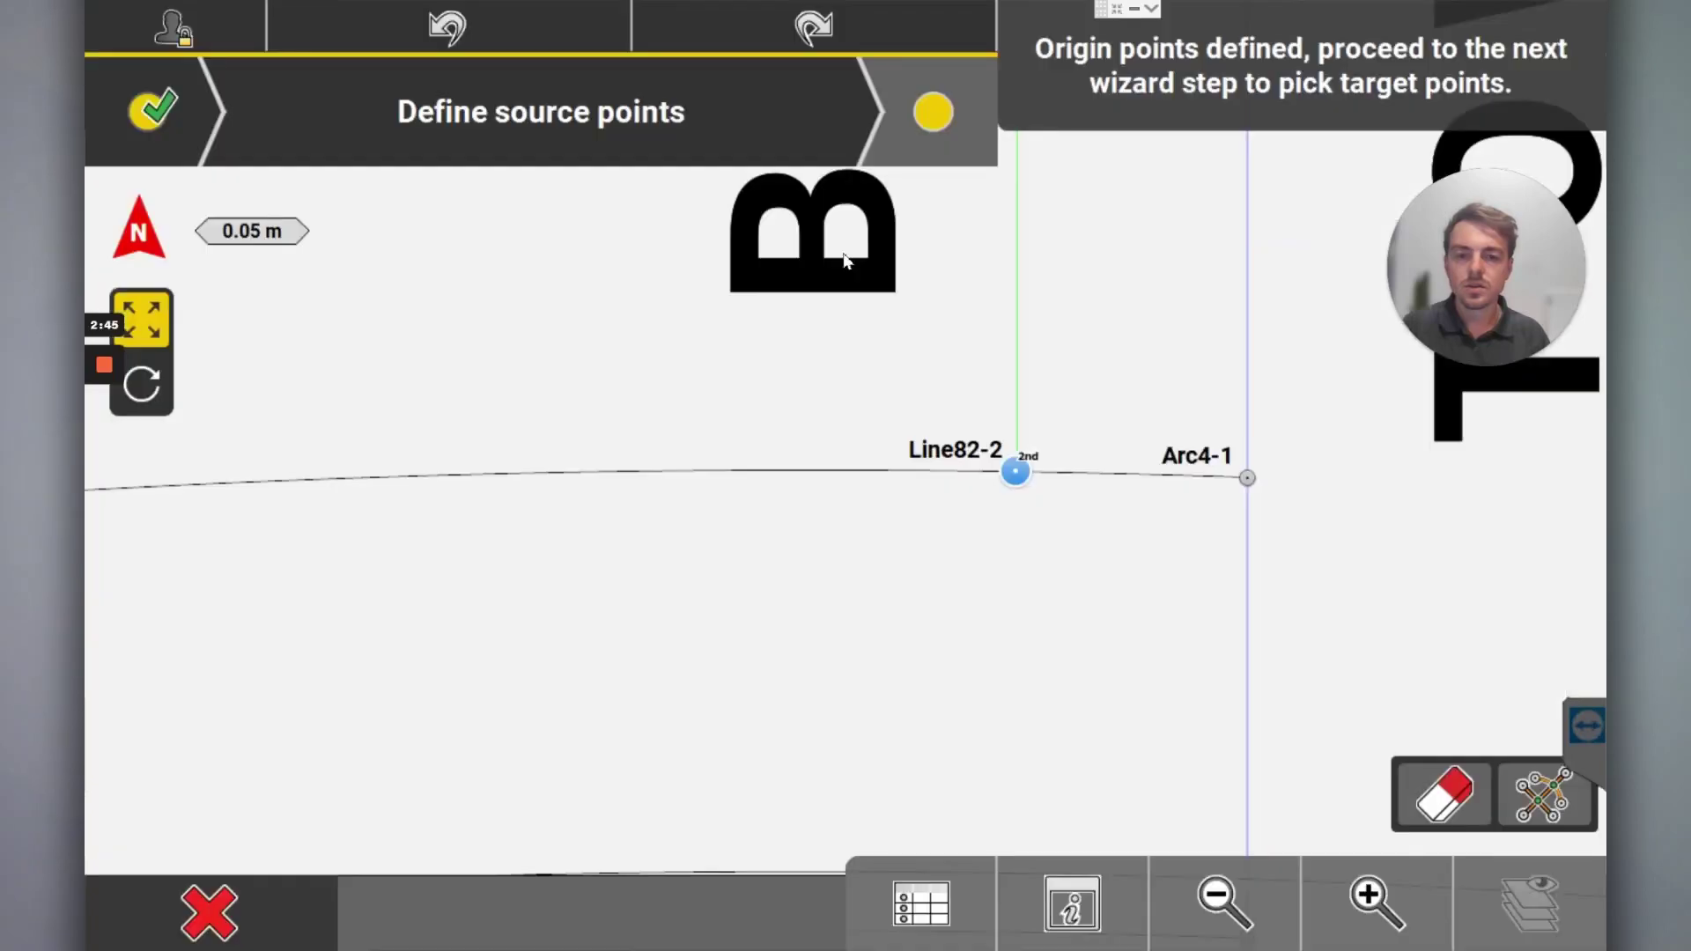
# Step: Examine where the first and second source points lie within the whole drawing
pyautogui.click(1235, 943)
pyautogui.click(1235, 942)
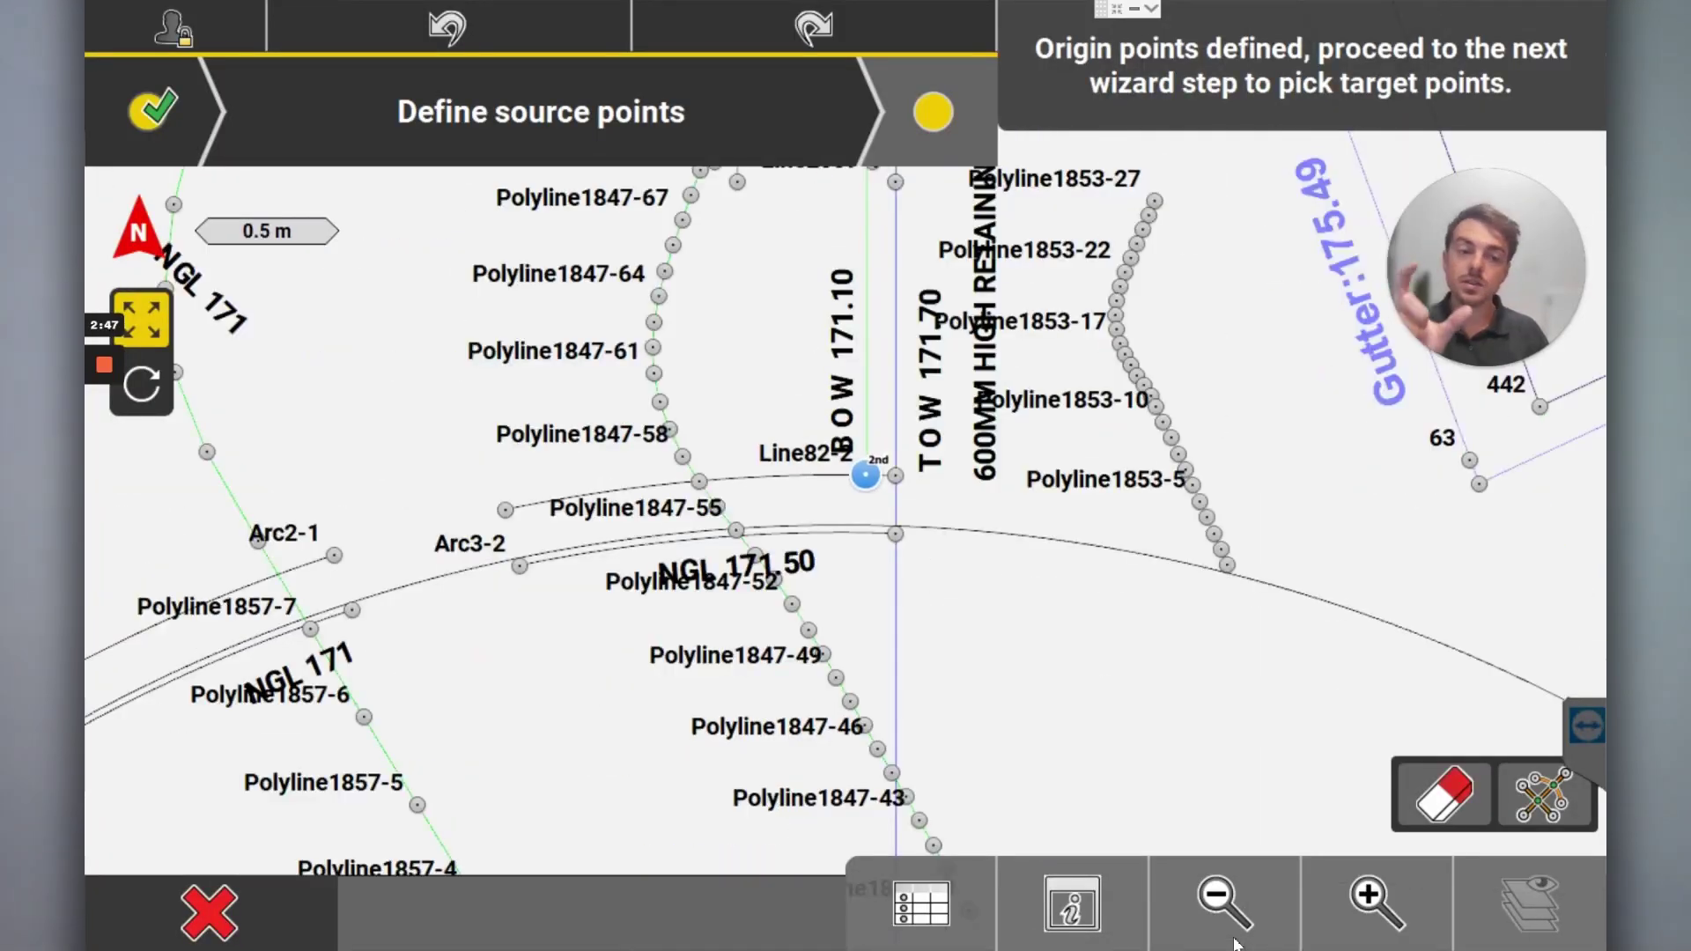
pyautogui.click(1235, 942)
pyautogui.click(1224, 904)
pyautogui.click(1225, 904)
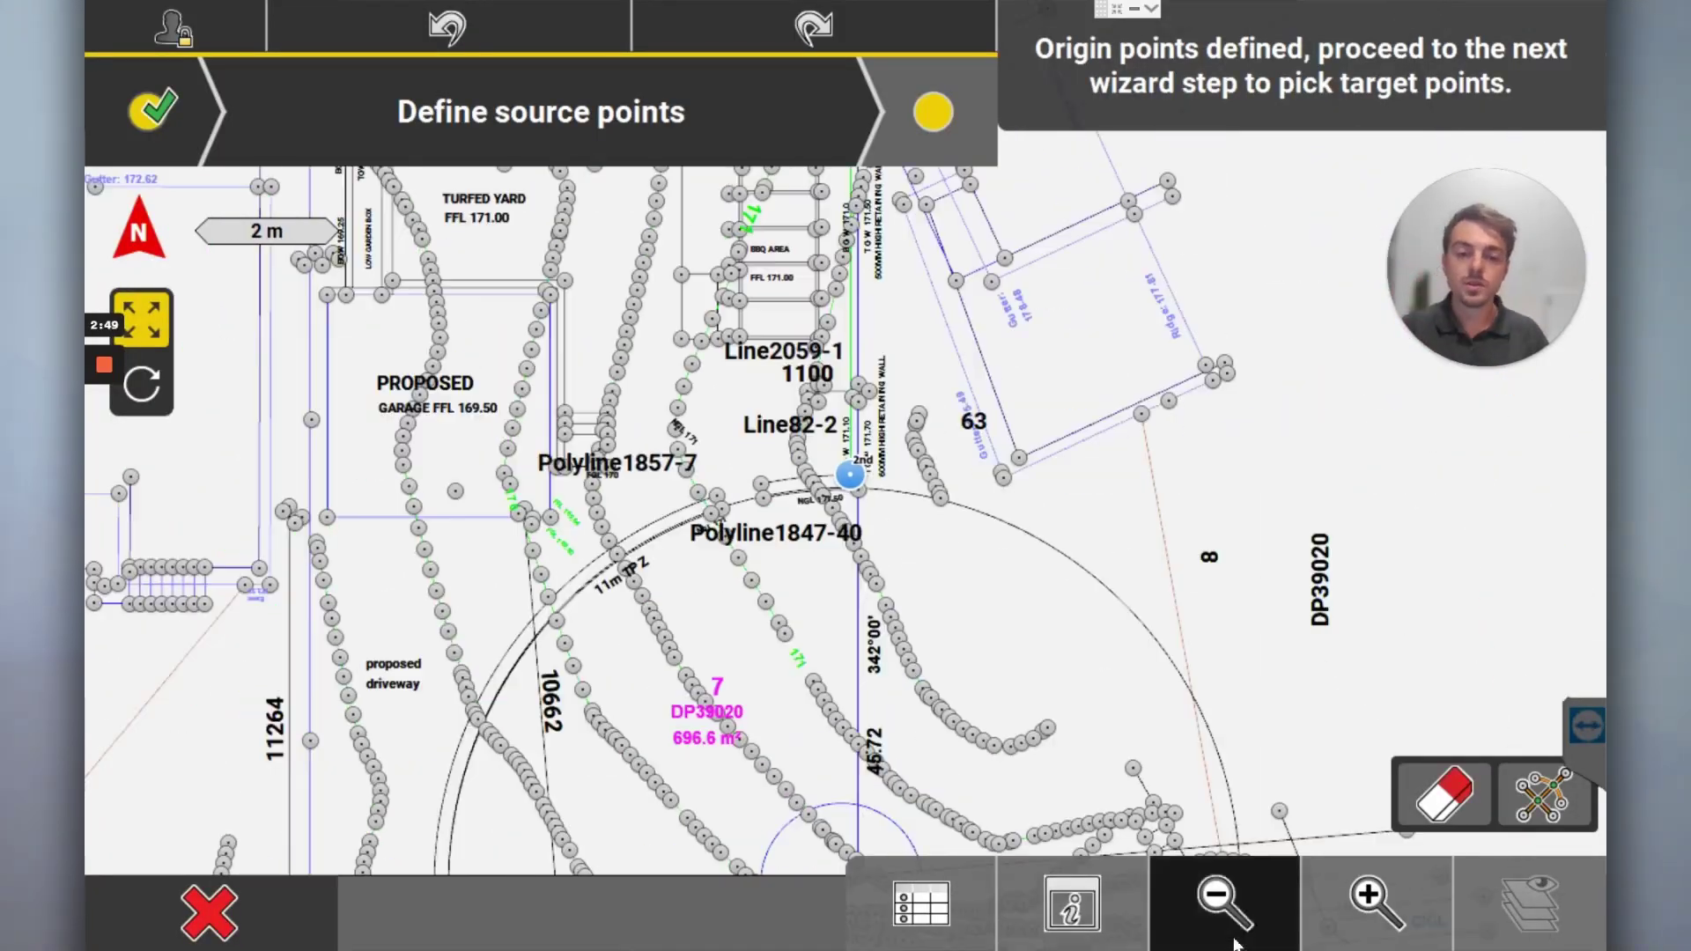
pyautogui.click(1225, 903)
pyautogui.click(1225, 904)
pyautogui.click(1235, 942)
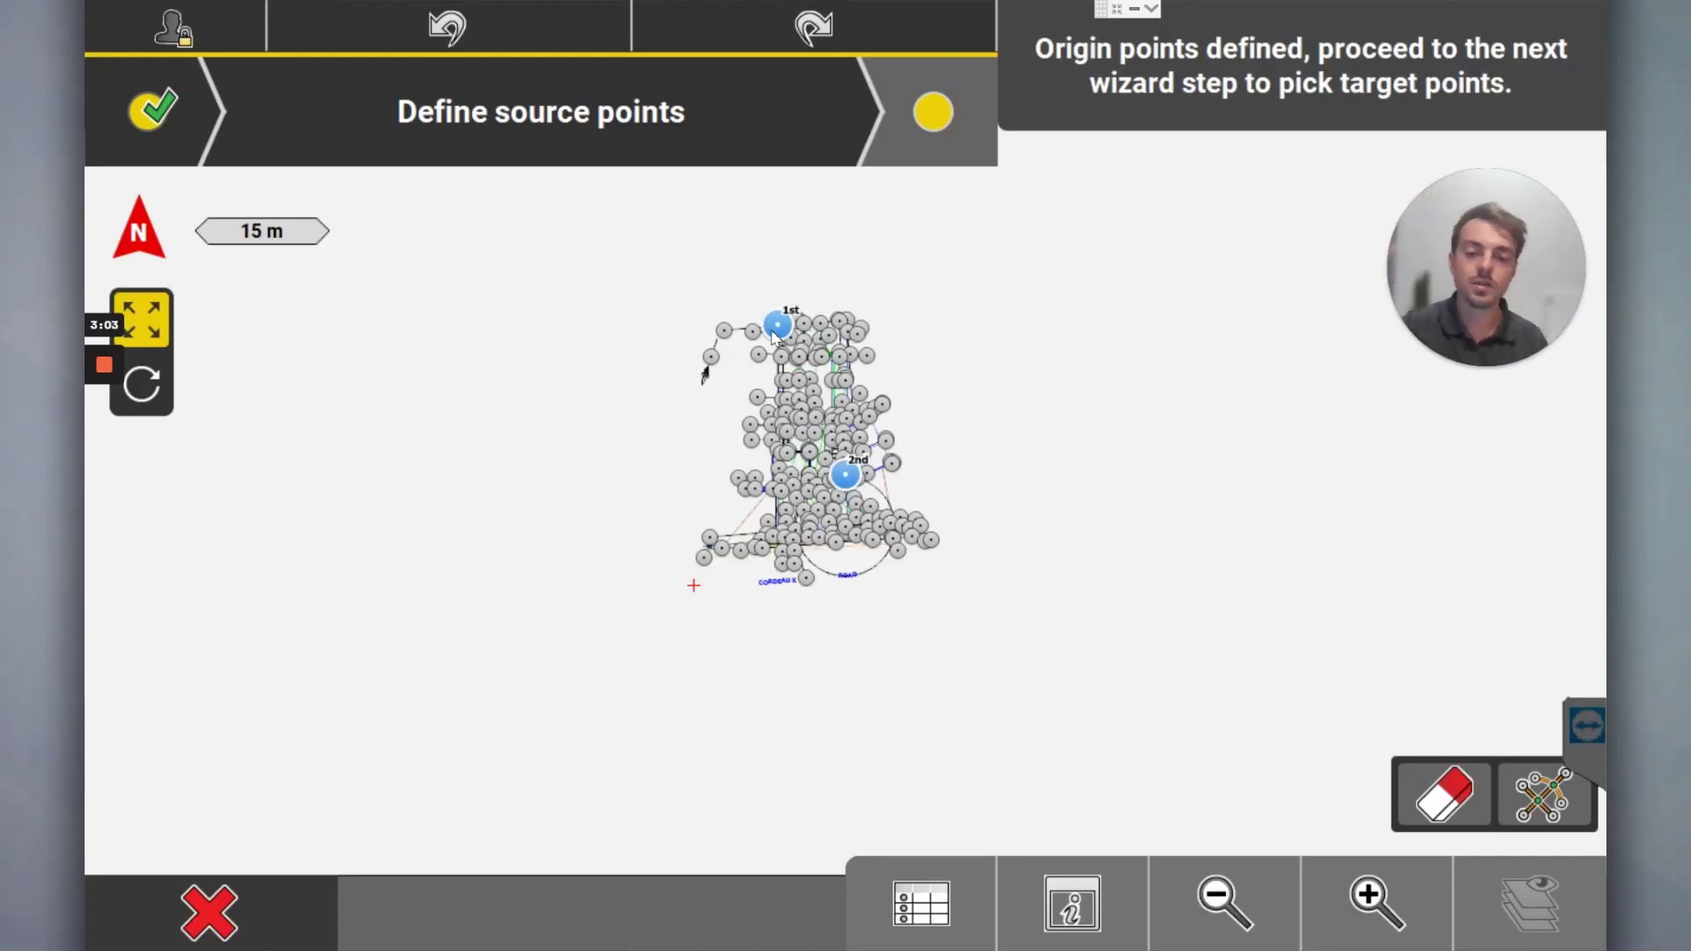
# Step: Proceed to defining the target points and bring the reference drawing's pool area into close view
pyautogui.click(930, 112)
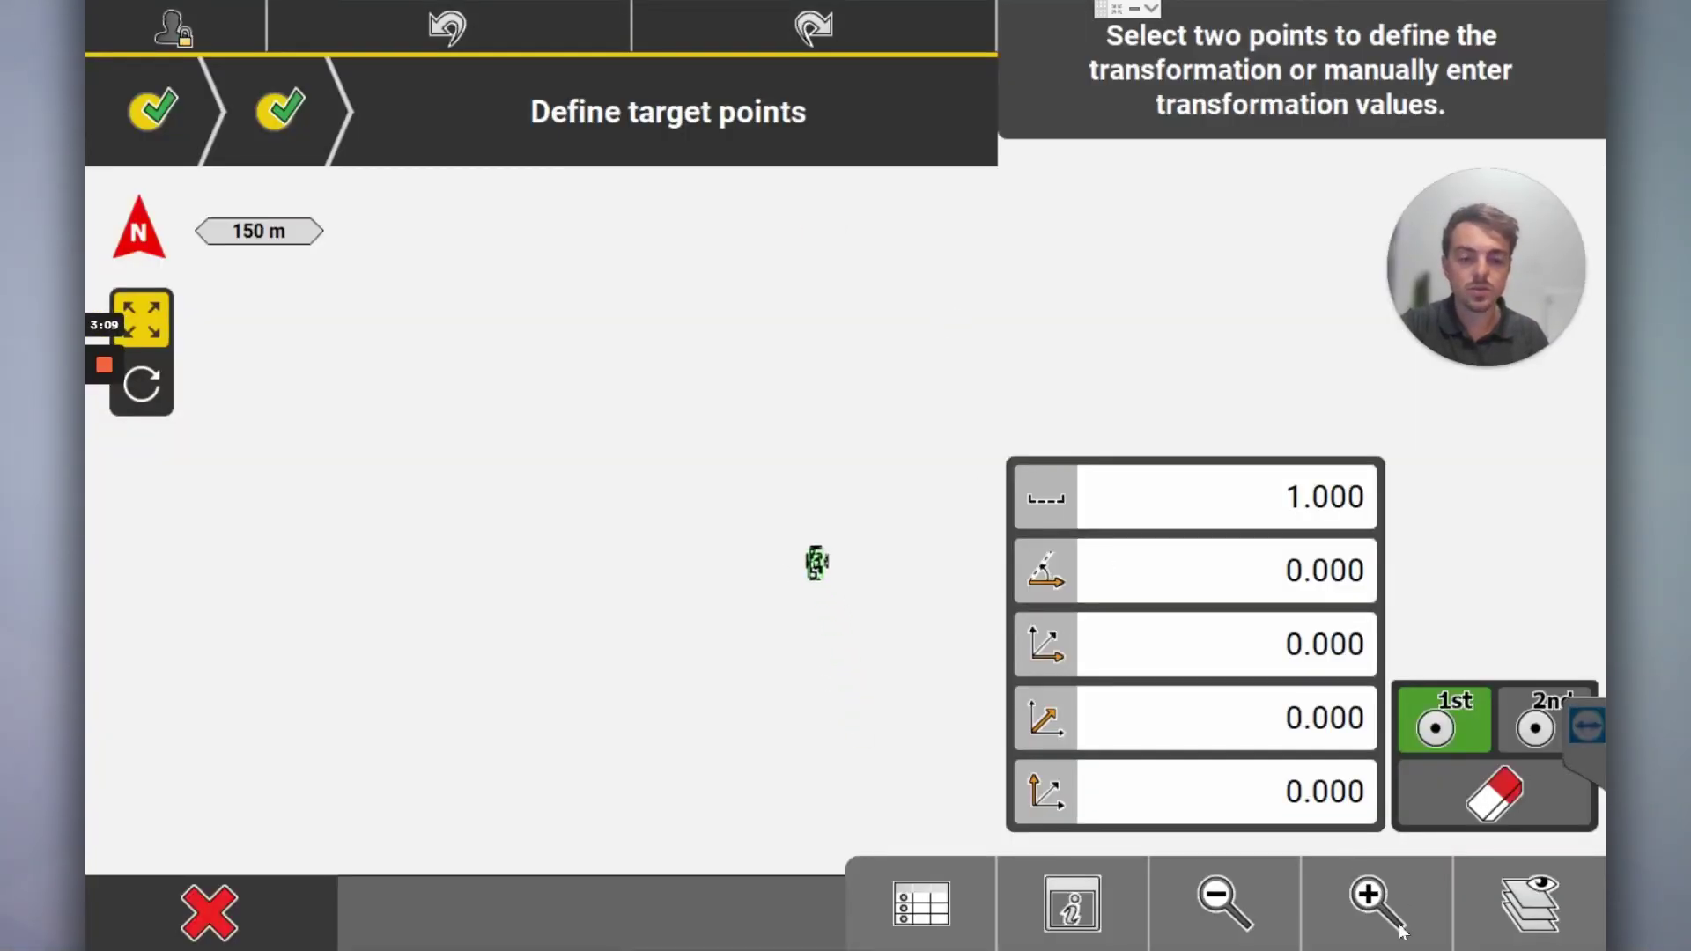
pyautogui.click(1377, 902)
pyautogui.click(1377, 903)
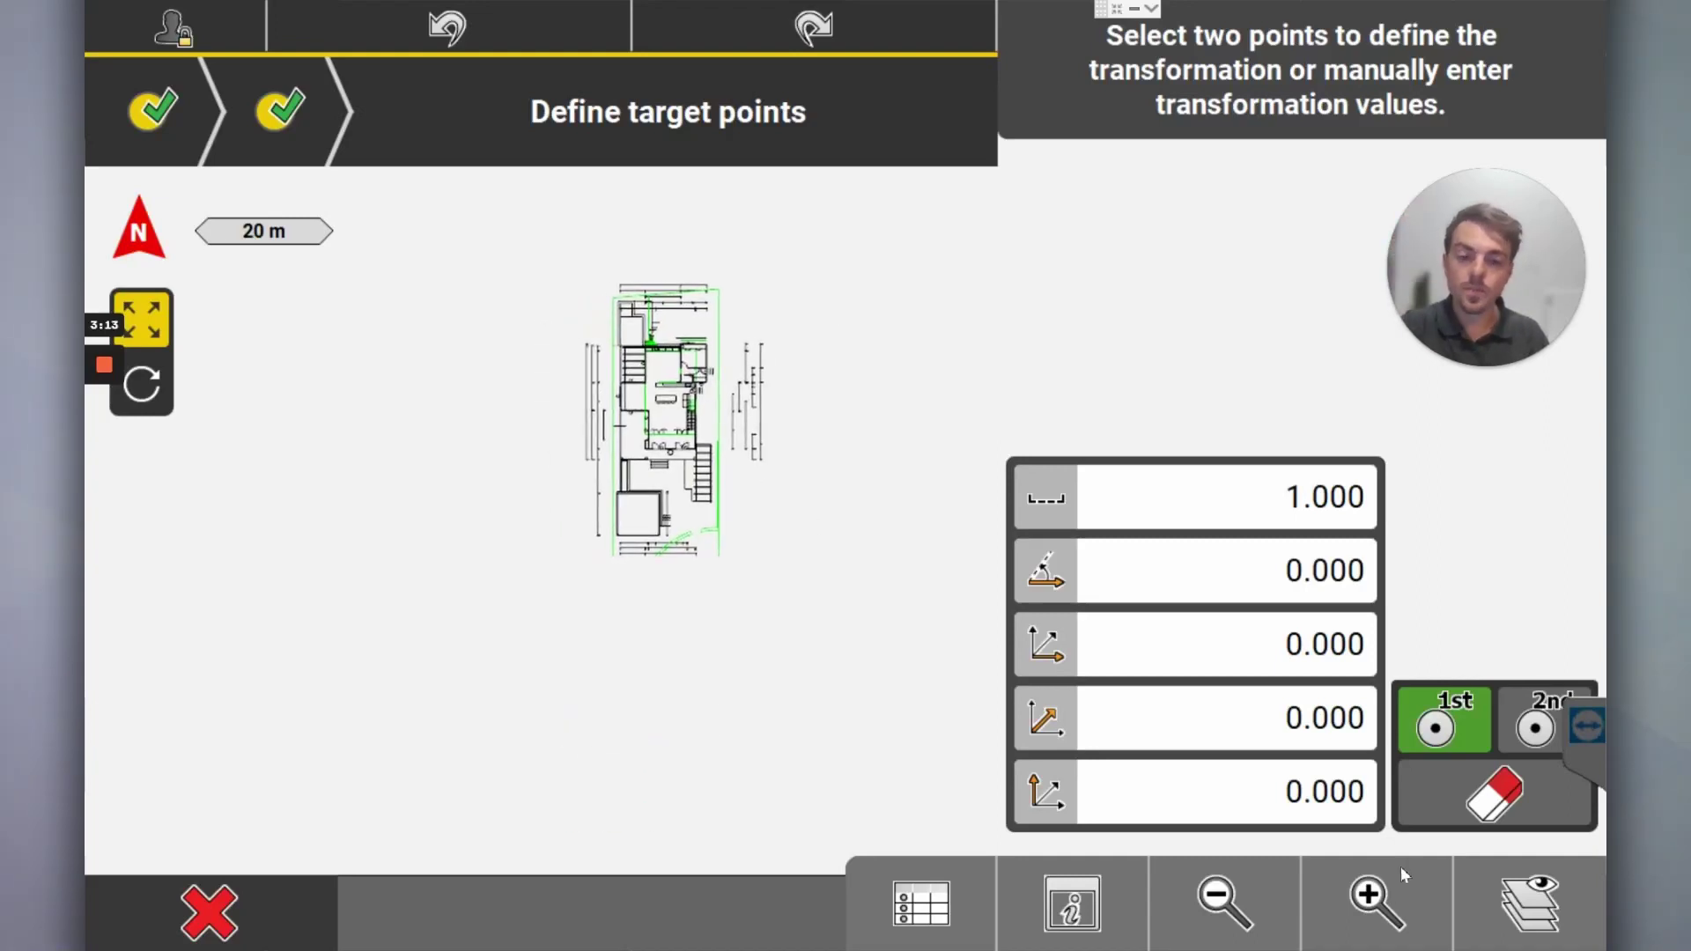
pyautogui.click(1376, 903)
pyautogui.click(1377, 903)
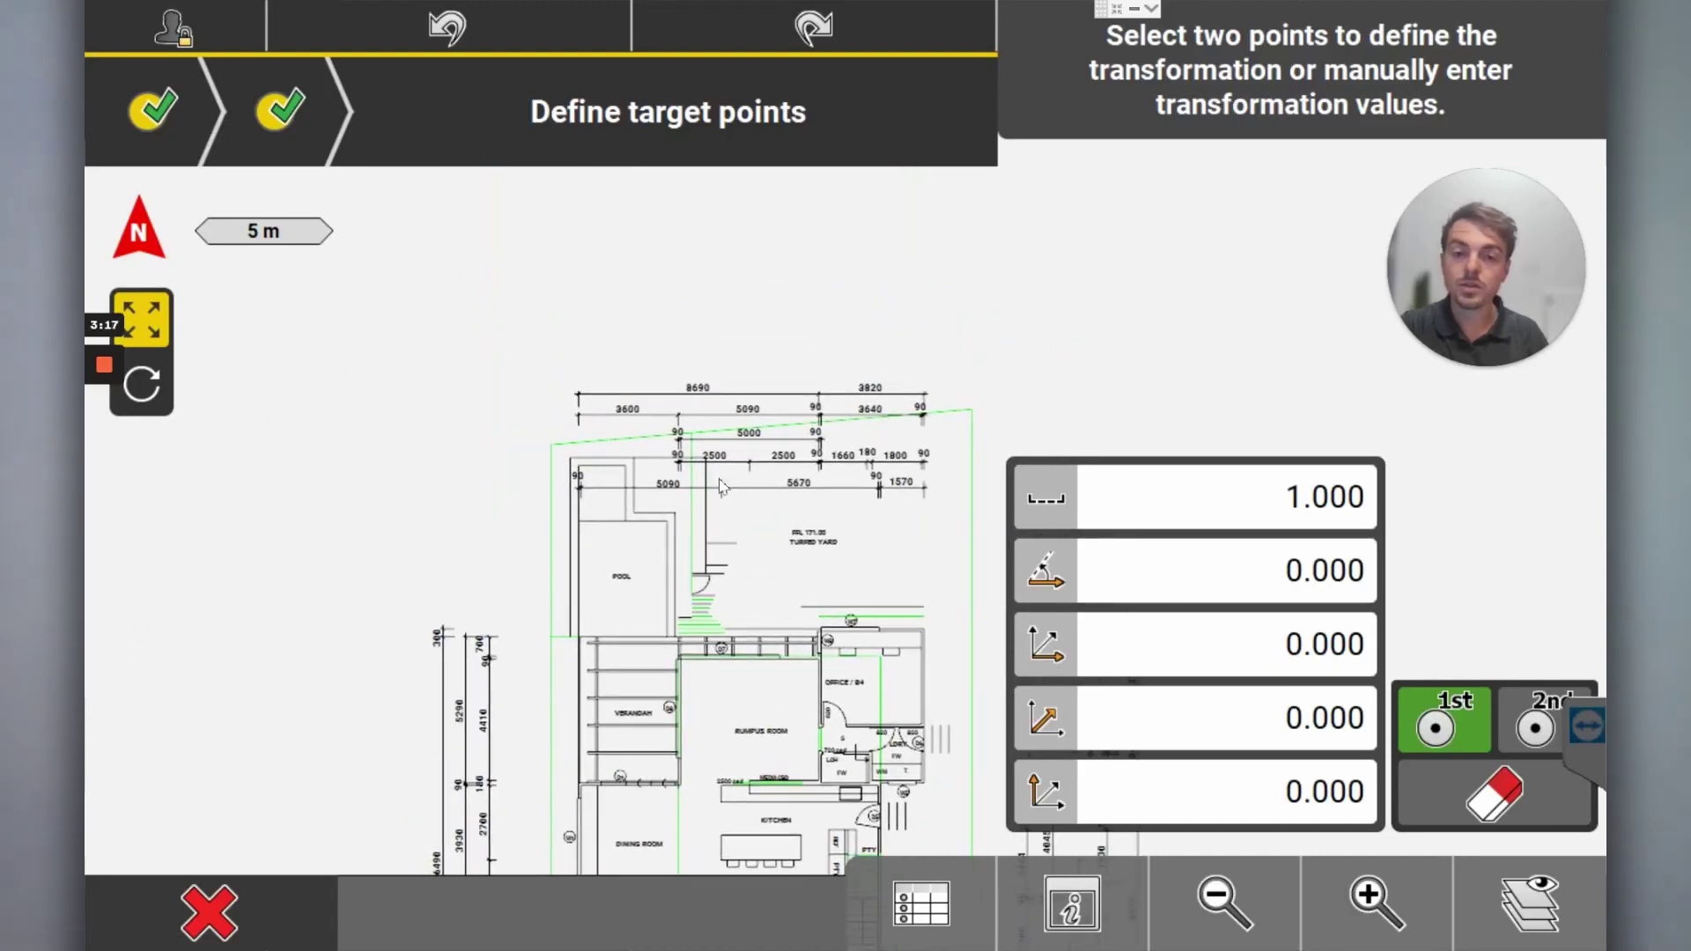
# Step: Turn on Show Points for all layers of Fe LandscapeCleaned.dwg and apply the visibility settings
pyautogui.click(1535, 922)
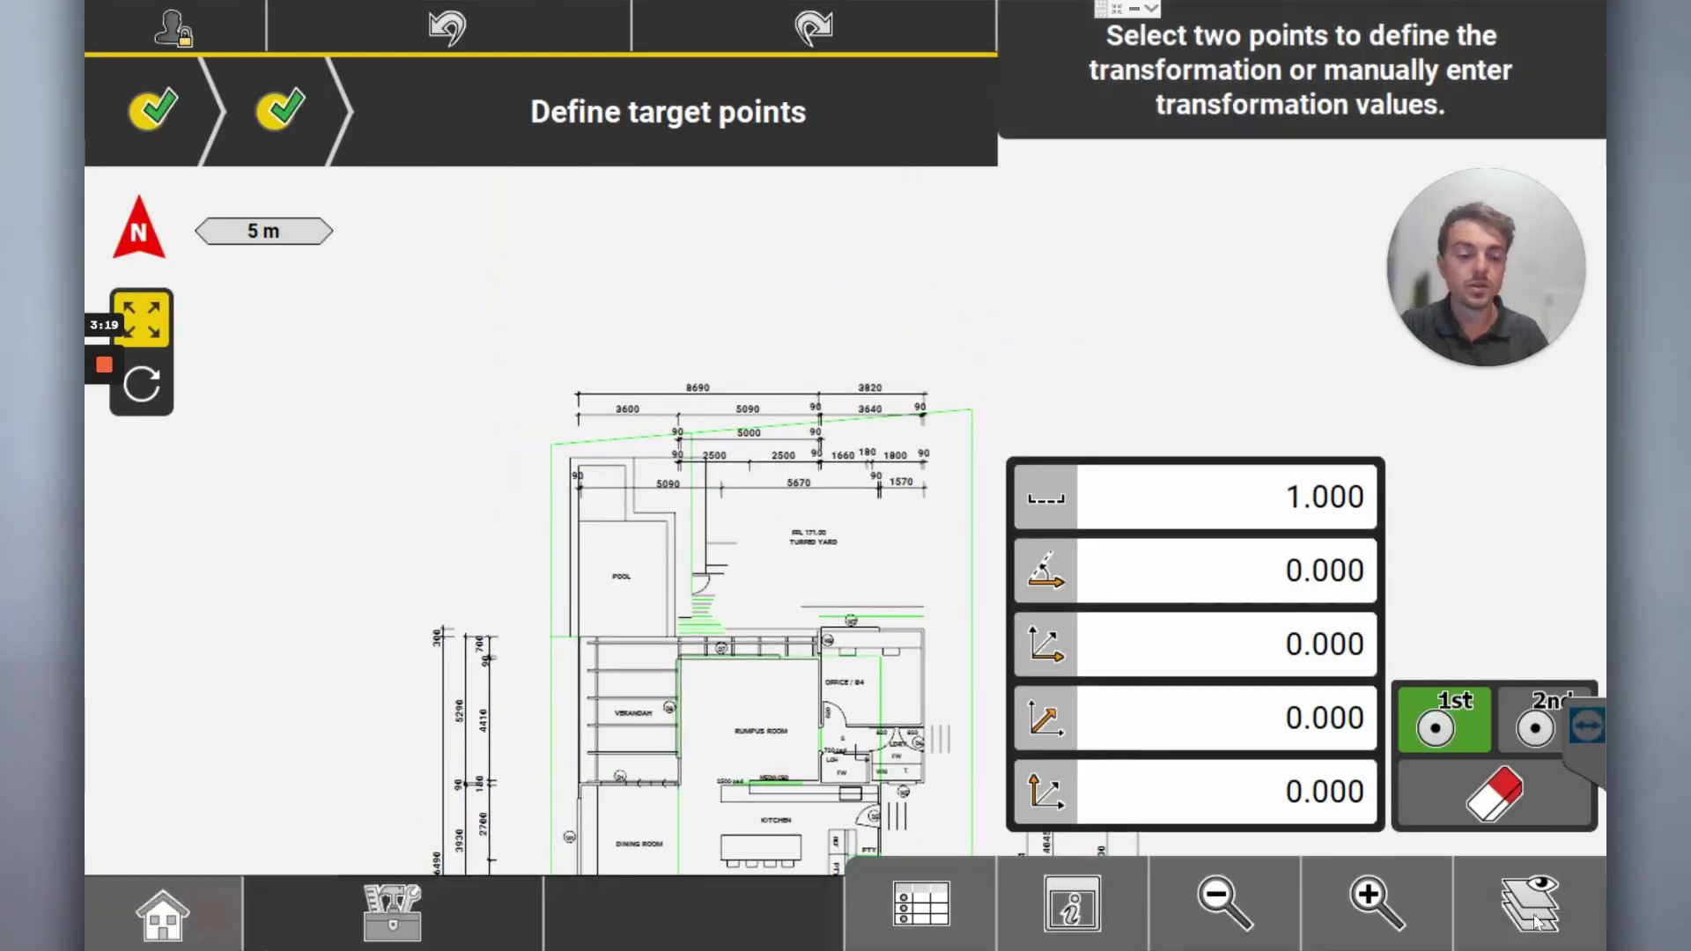
pyautogui.click(1536, 921)
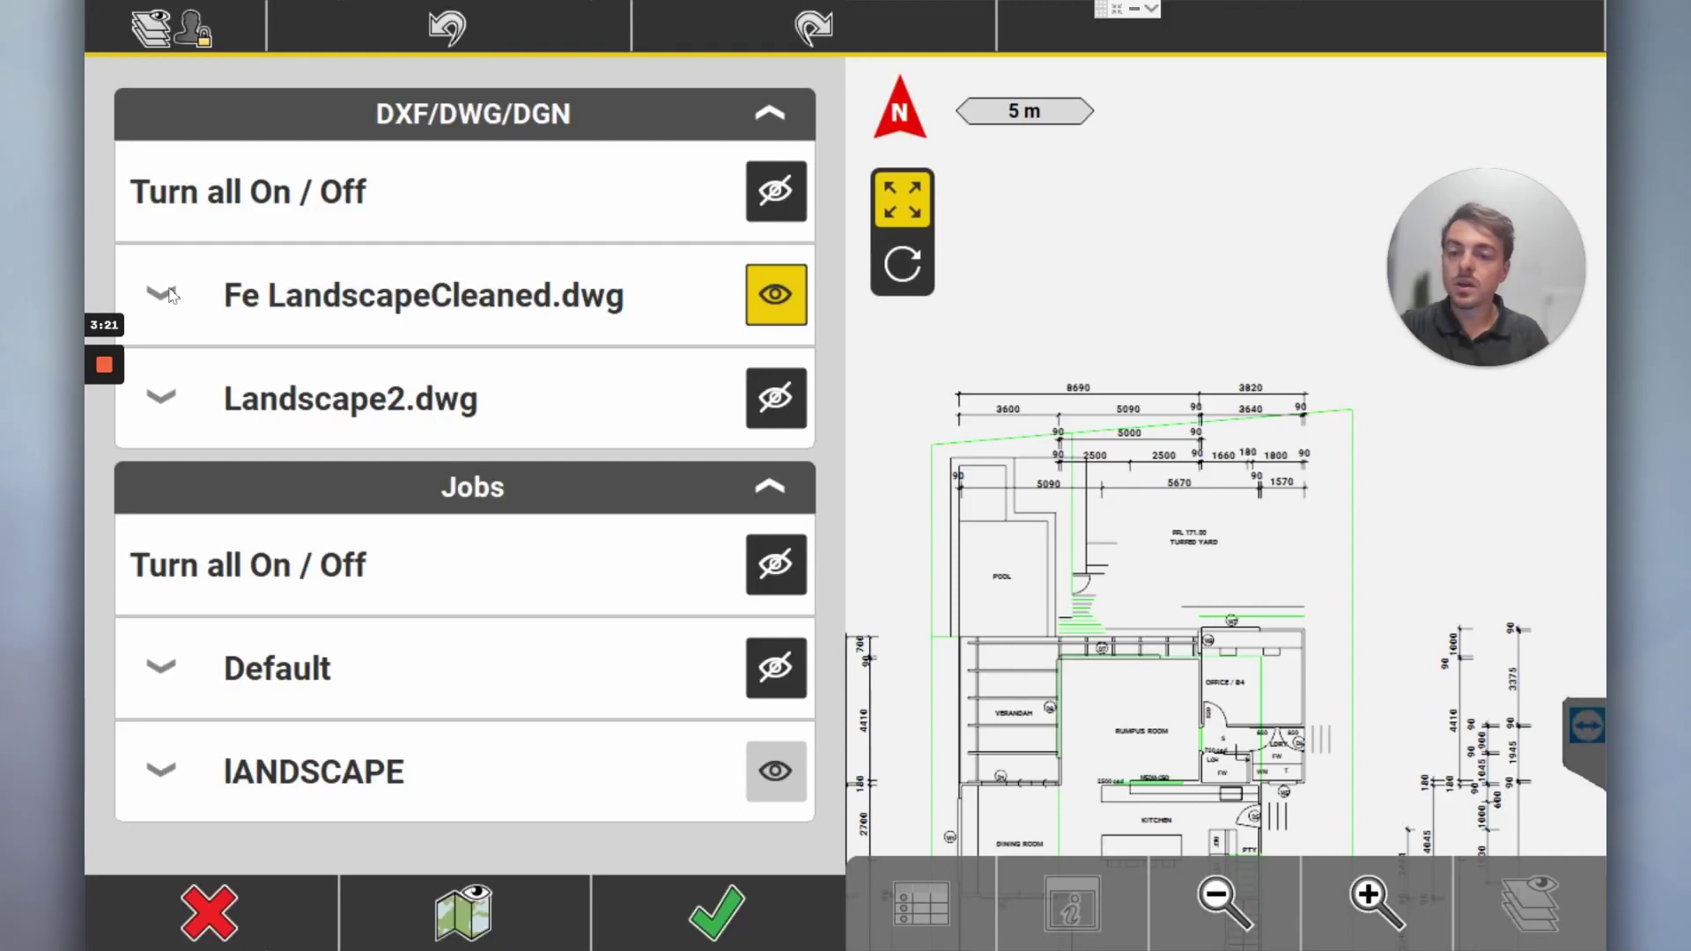
pyautogui.click(199, 304)
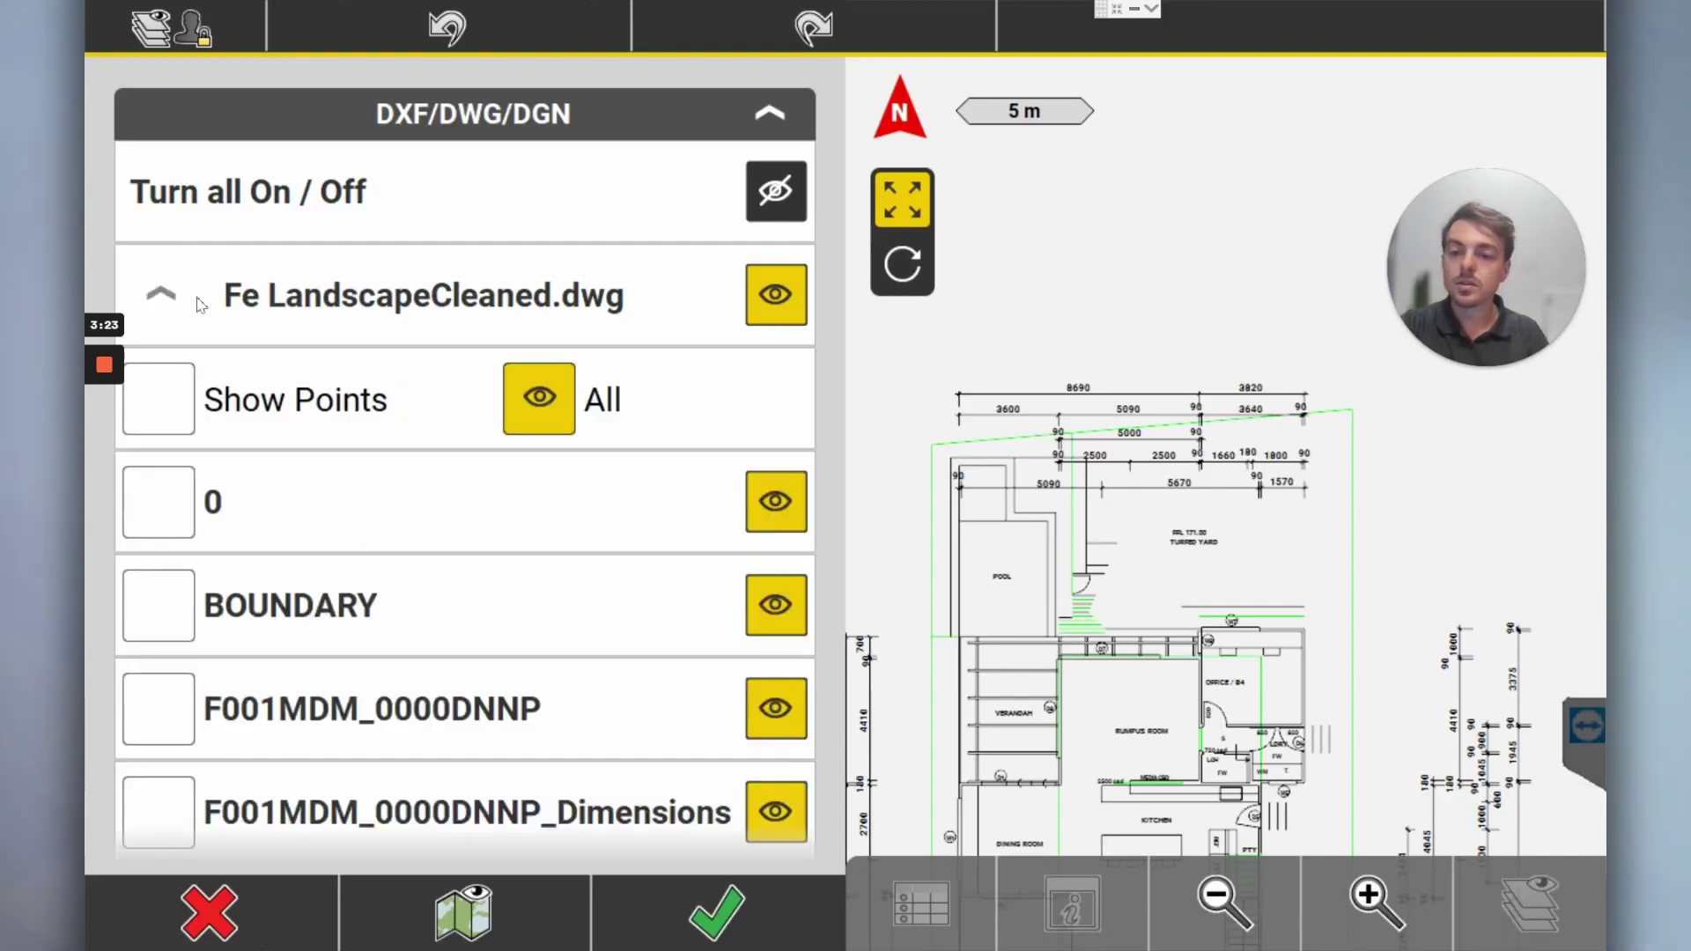
pyautogui.click(161, 409)
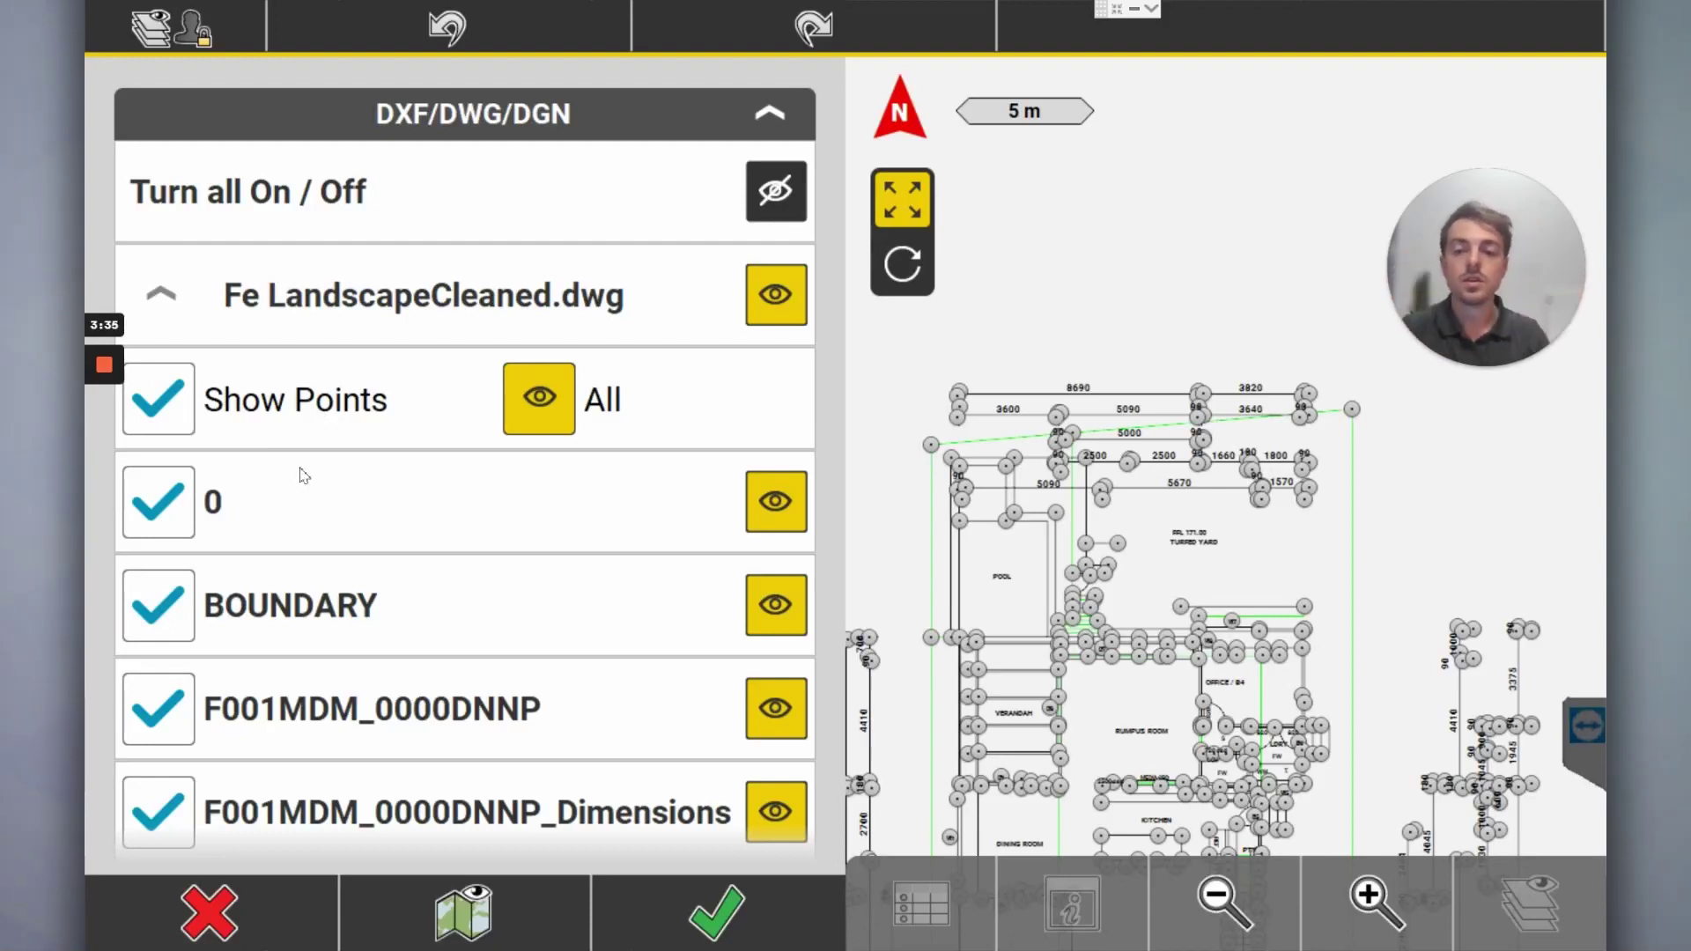
pyautogui.click(718, 916)
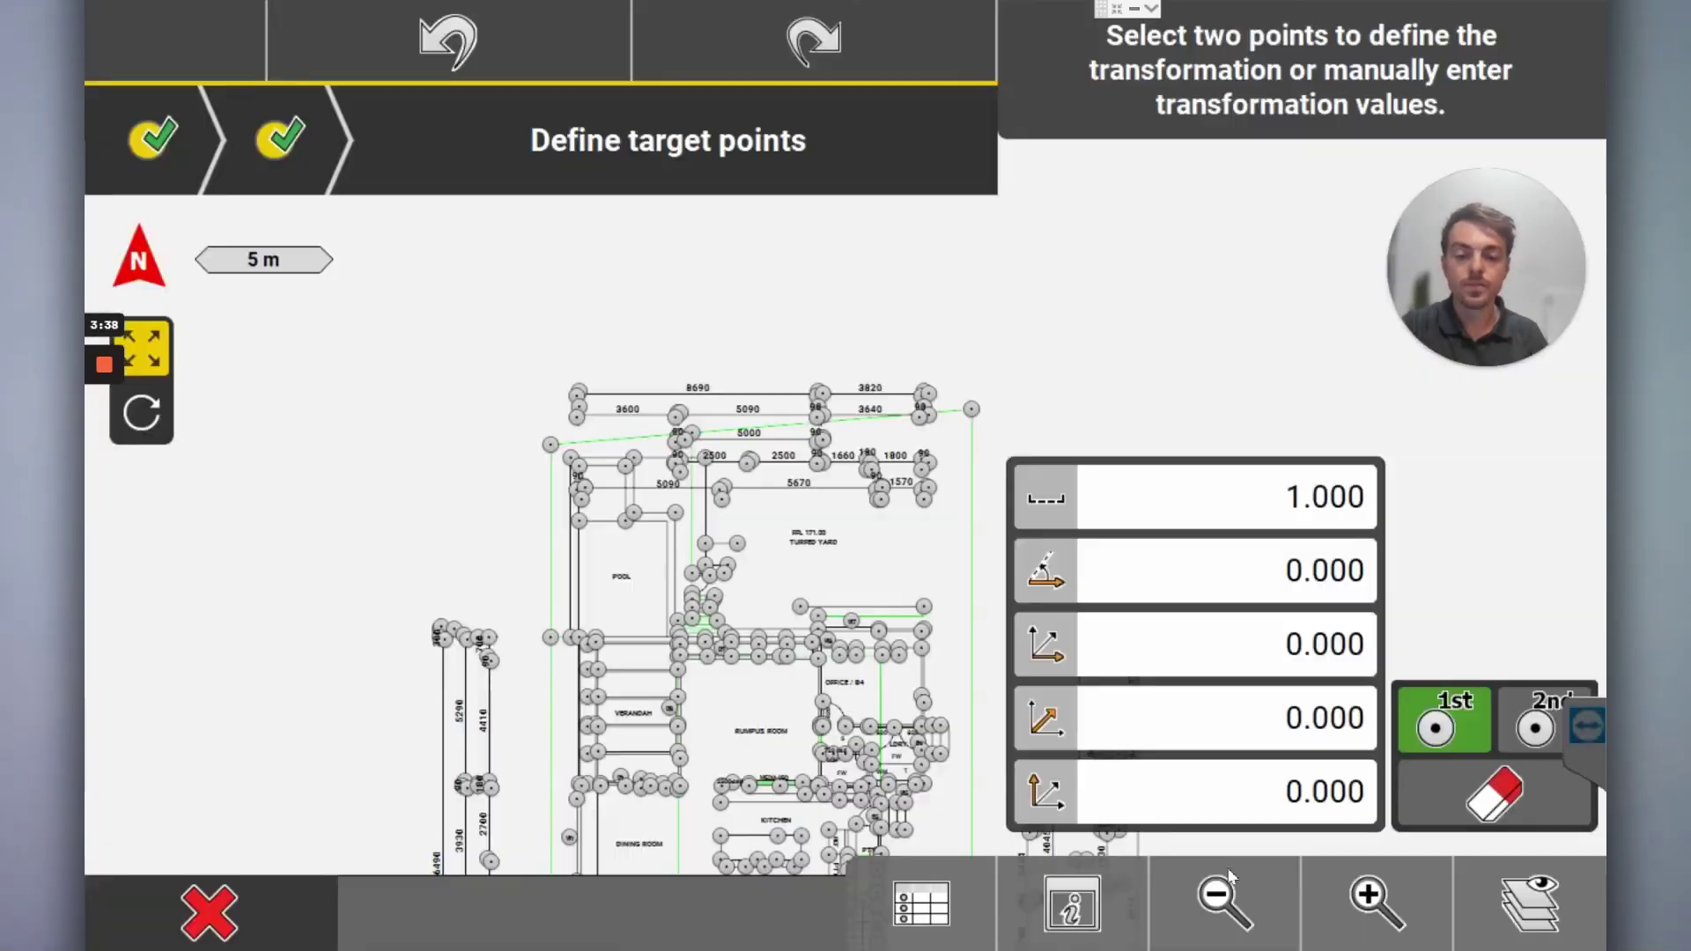
# Step: Set the first target point at the north-west boundary corner beside the pool in Fe LandscapeCleaned.dwg
pyautogui.click(1374, 900)
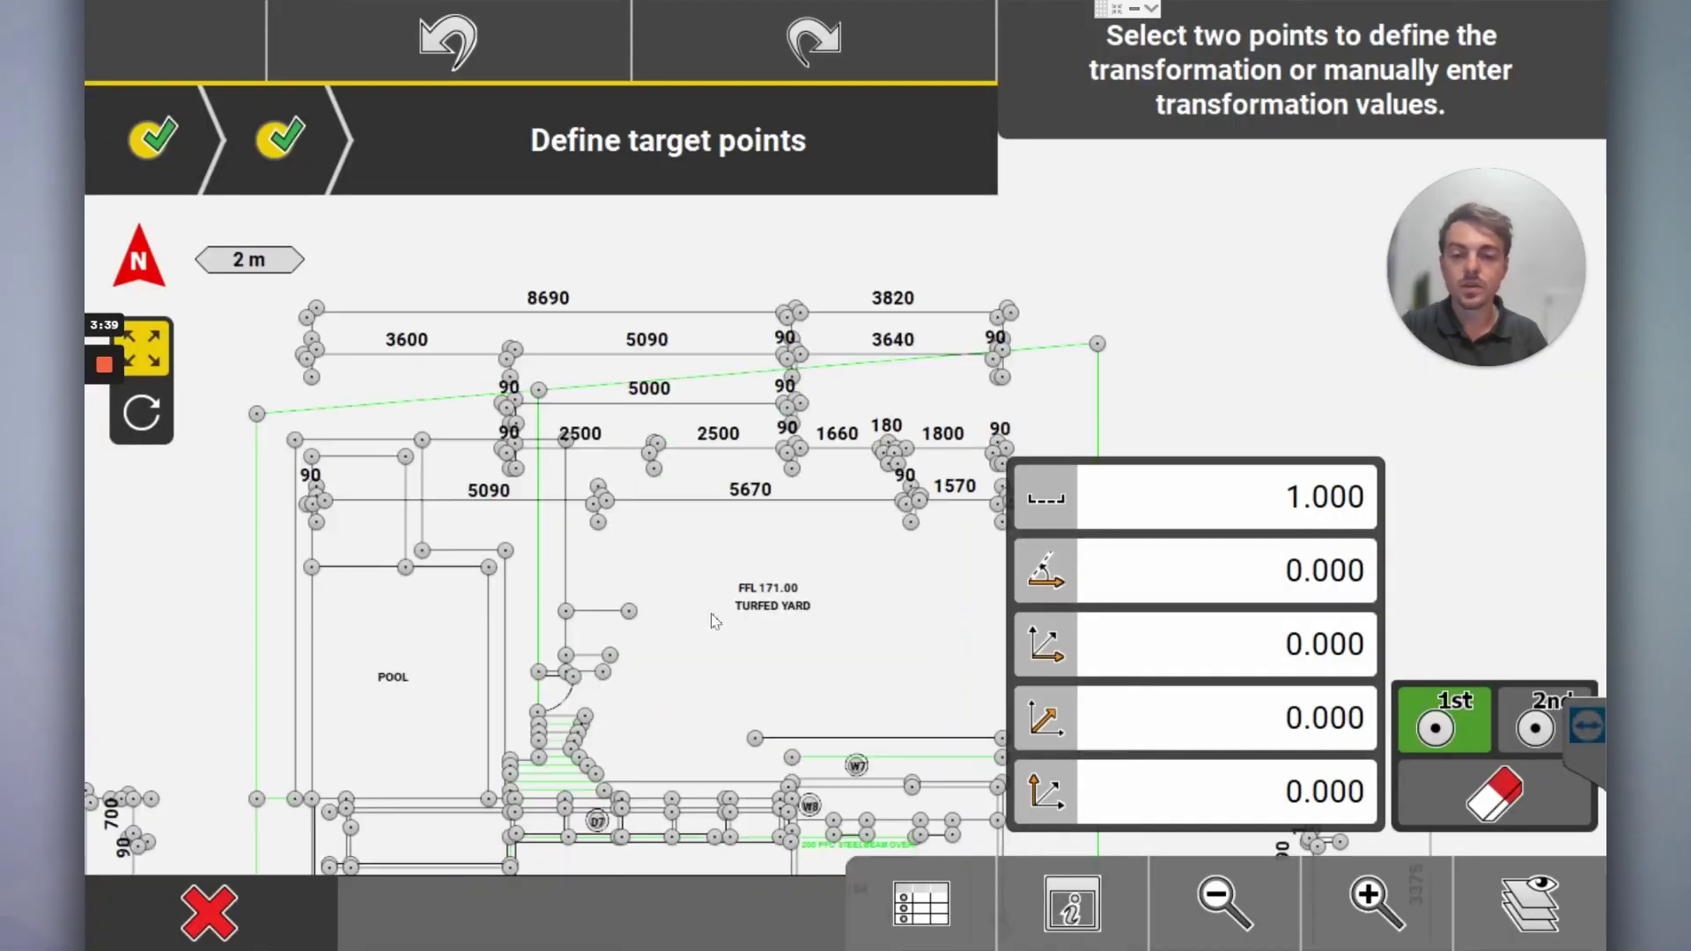
pyautogui.moveTo(360, 449); pyautogui.dragTo(571, 418)
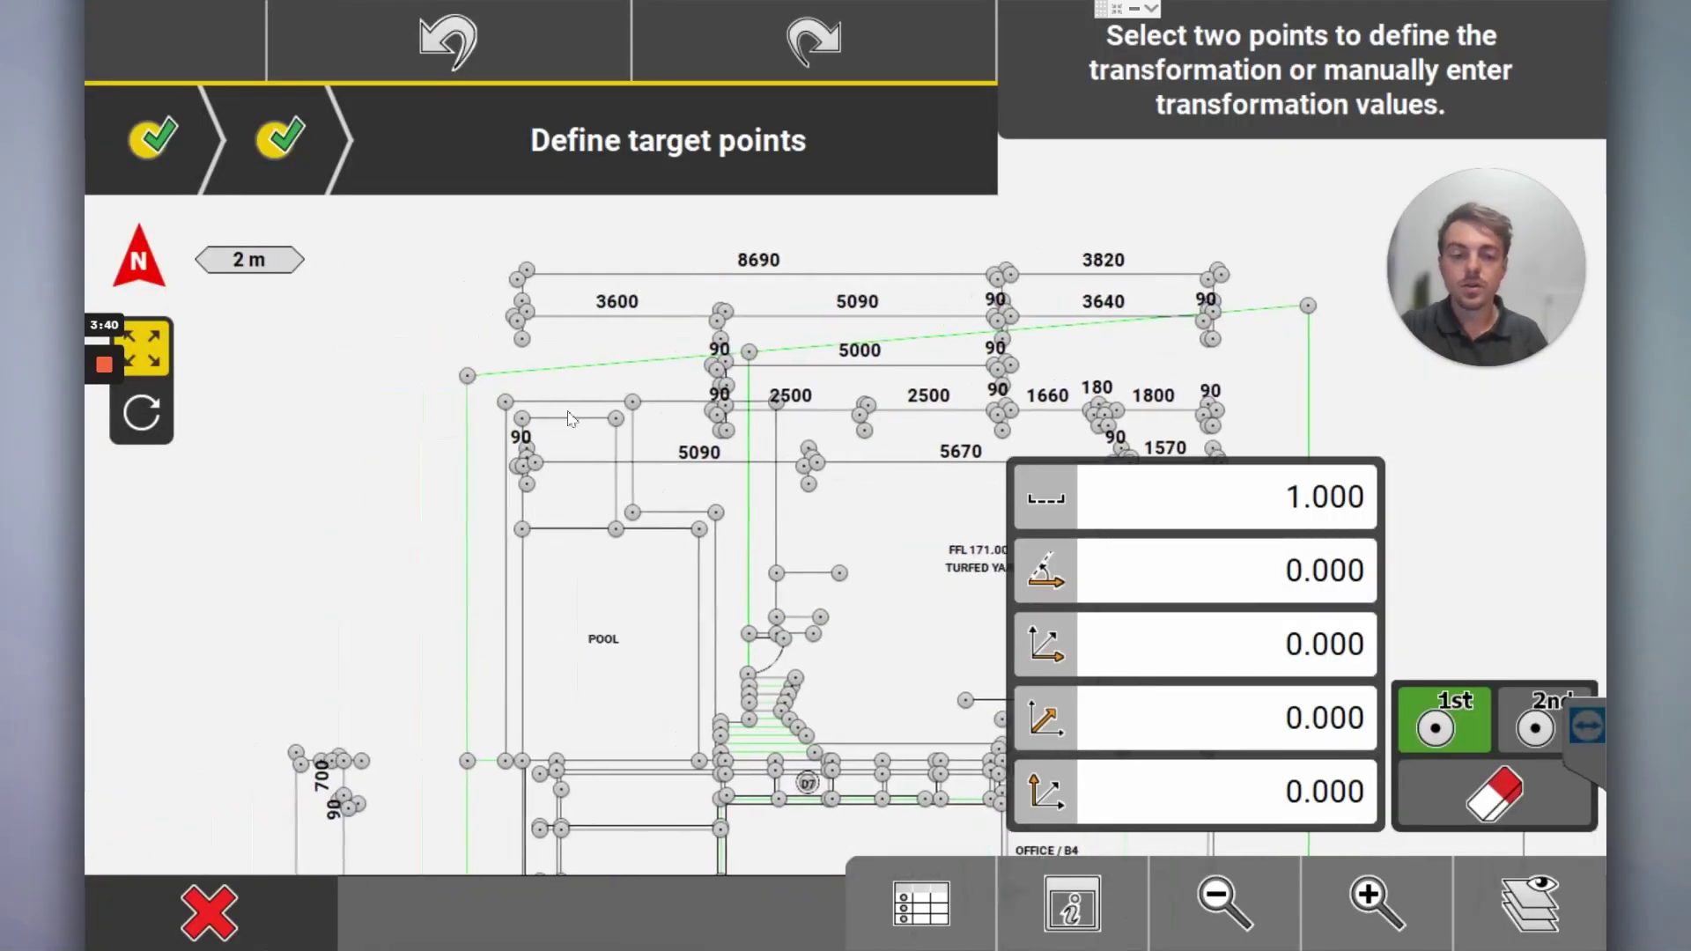
pyautogui.click(468, 385)
pyautogui.click(468, 303)
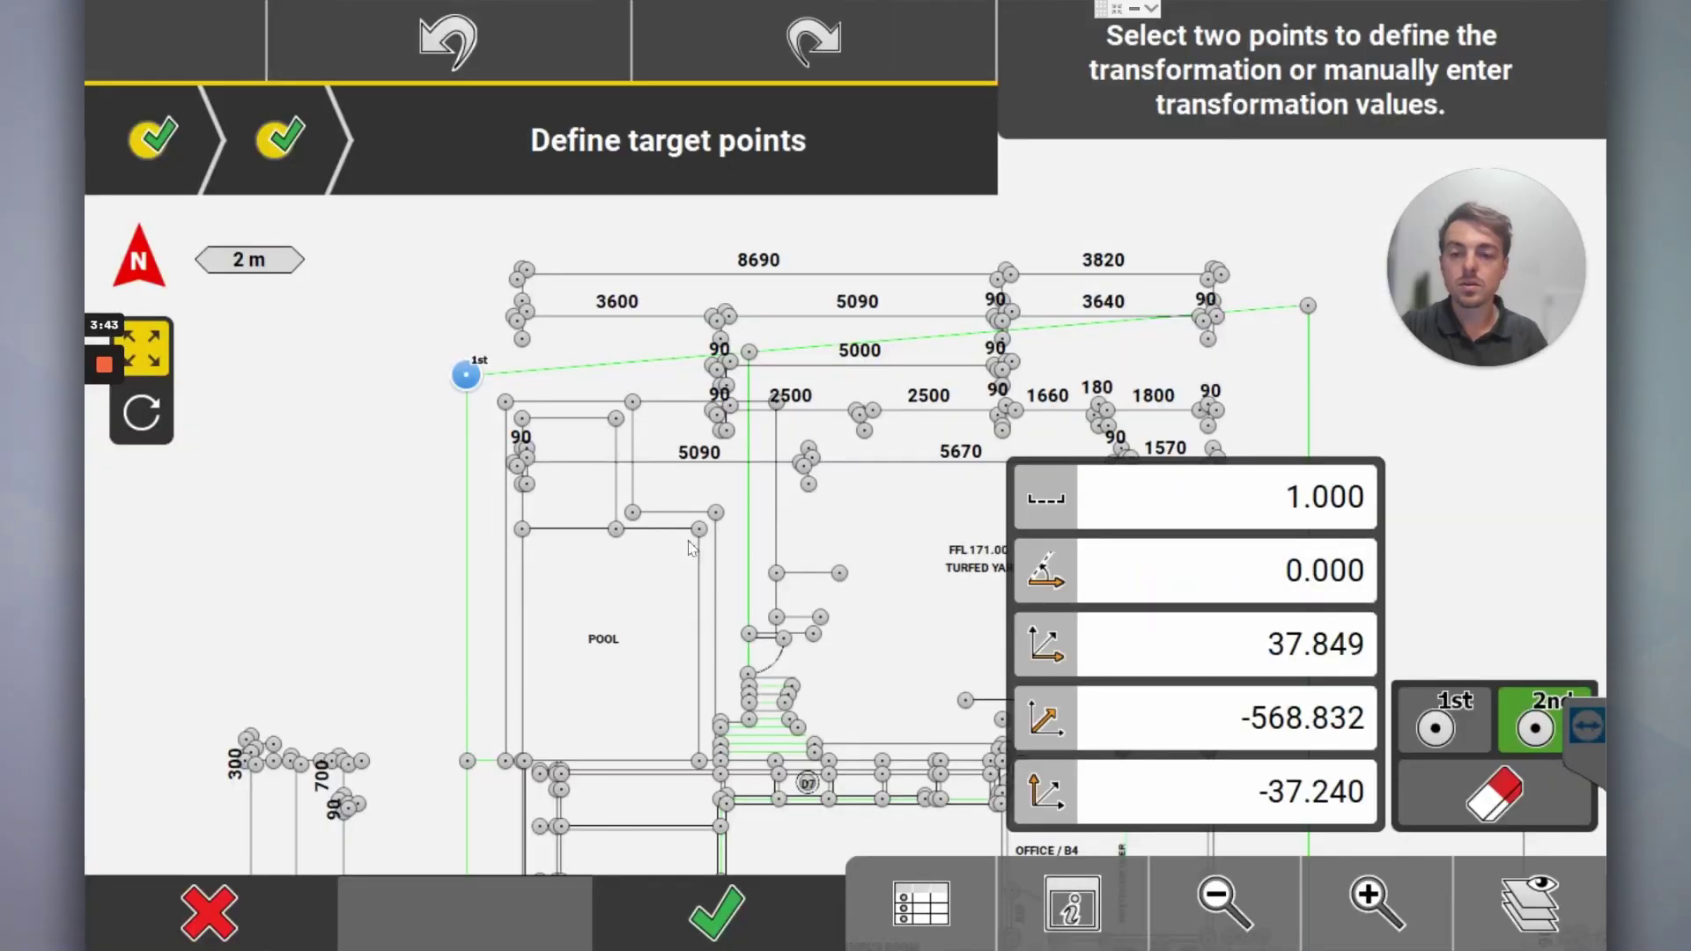
# Step: Set the second target point at Line193-2, where the BOW 171.10 retaining wall line meets the upper arc near NGL 171.50
pyautogui.moveTo(836, 722); pyautogui.dragTo(591, 287)
pyautogui.moveTo(827, 687); pyautogui.dragTo(586, 290)
pyautogui.moveTo(872, 704); pyautogui.dragTo(747, 355)
pyautogui.moveTo(861, 643); pyautogui.dragTo(868, 398)
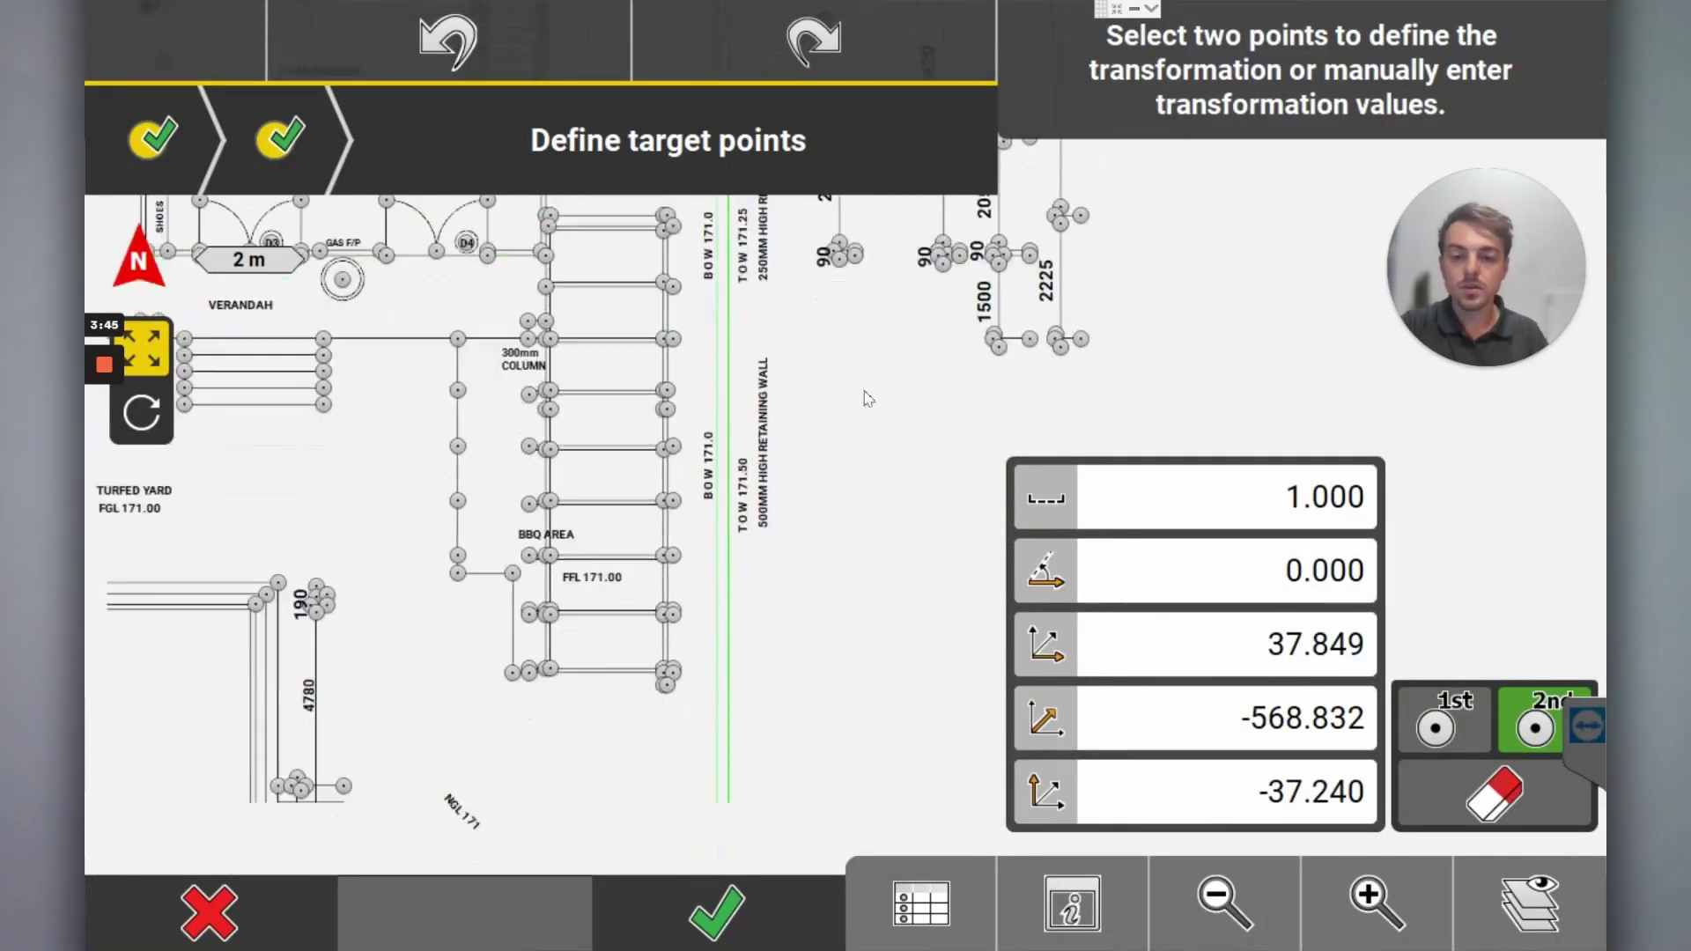
pyautogui.click(1194, 896)
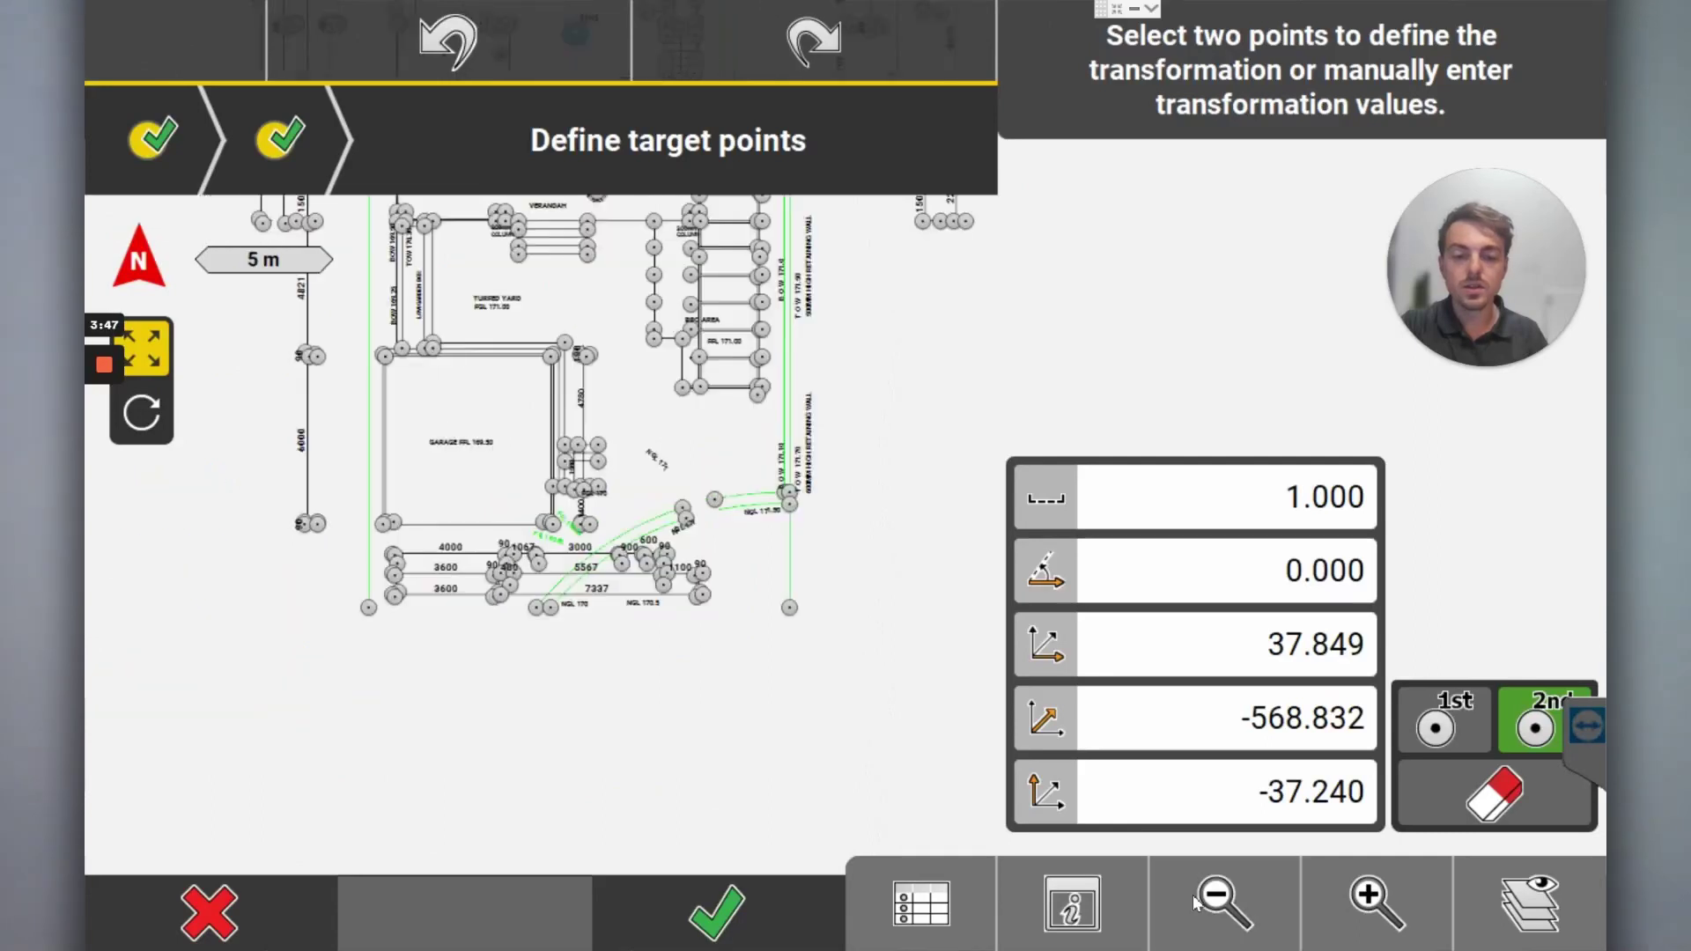
pyautogui.moveTo(616, 236); pyautogui.dragTo(673, 389)
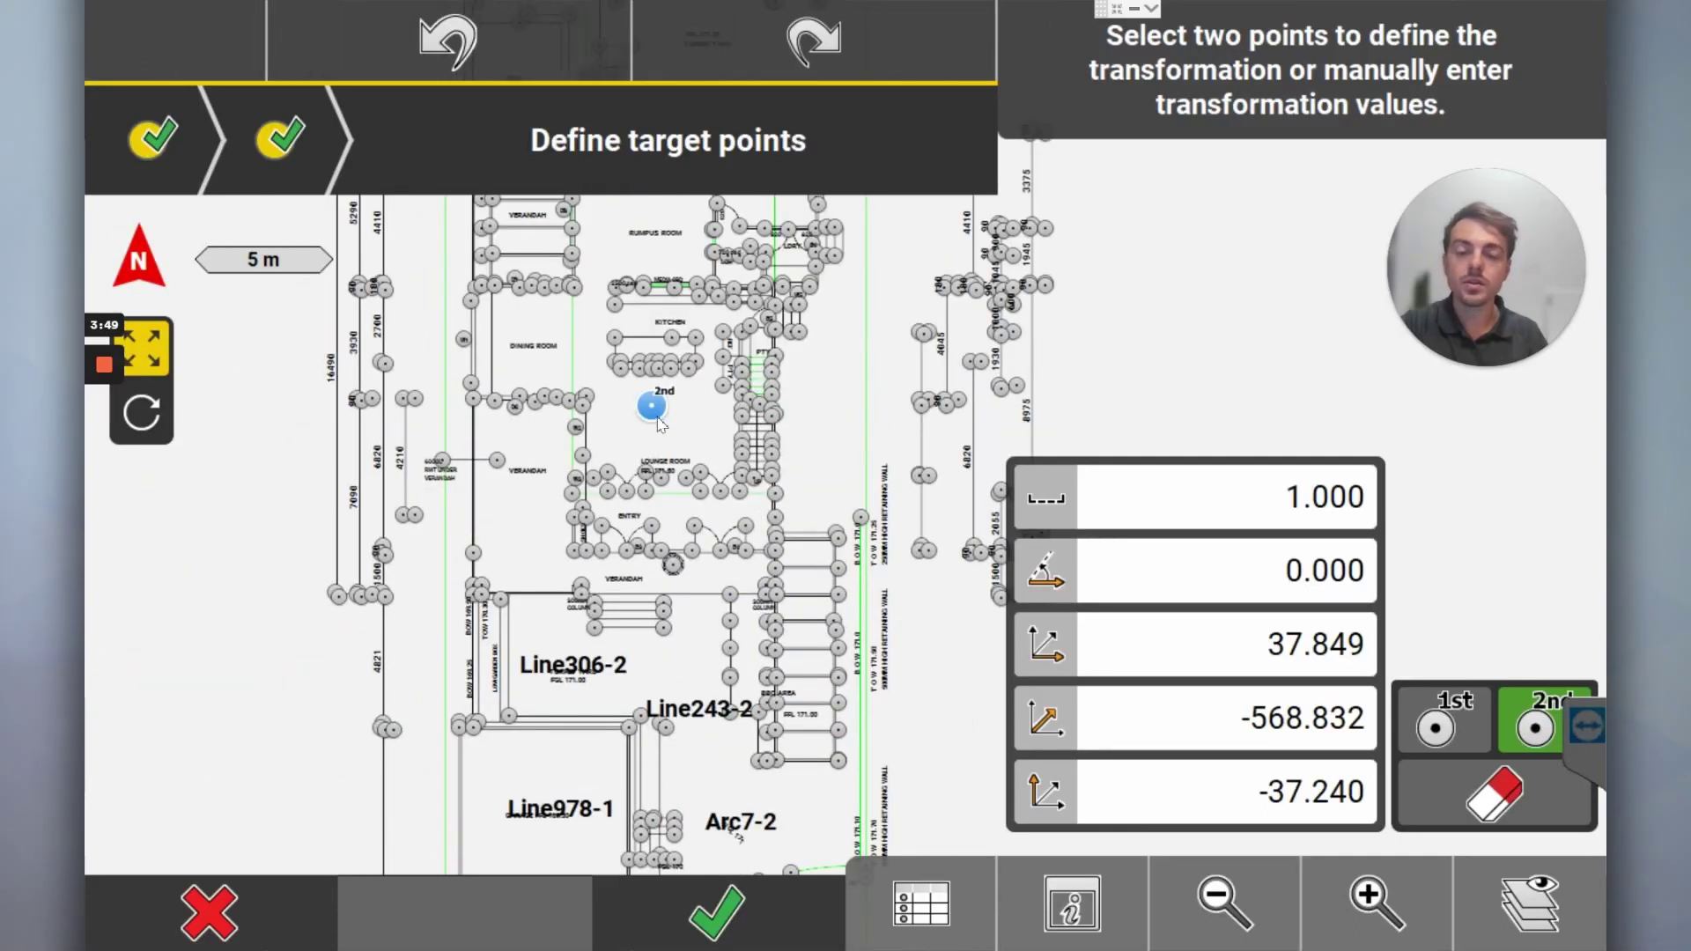
pyautogui.moveTo(589, 456); pyautogui.dragTo(602, 491)
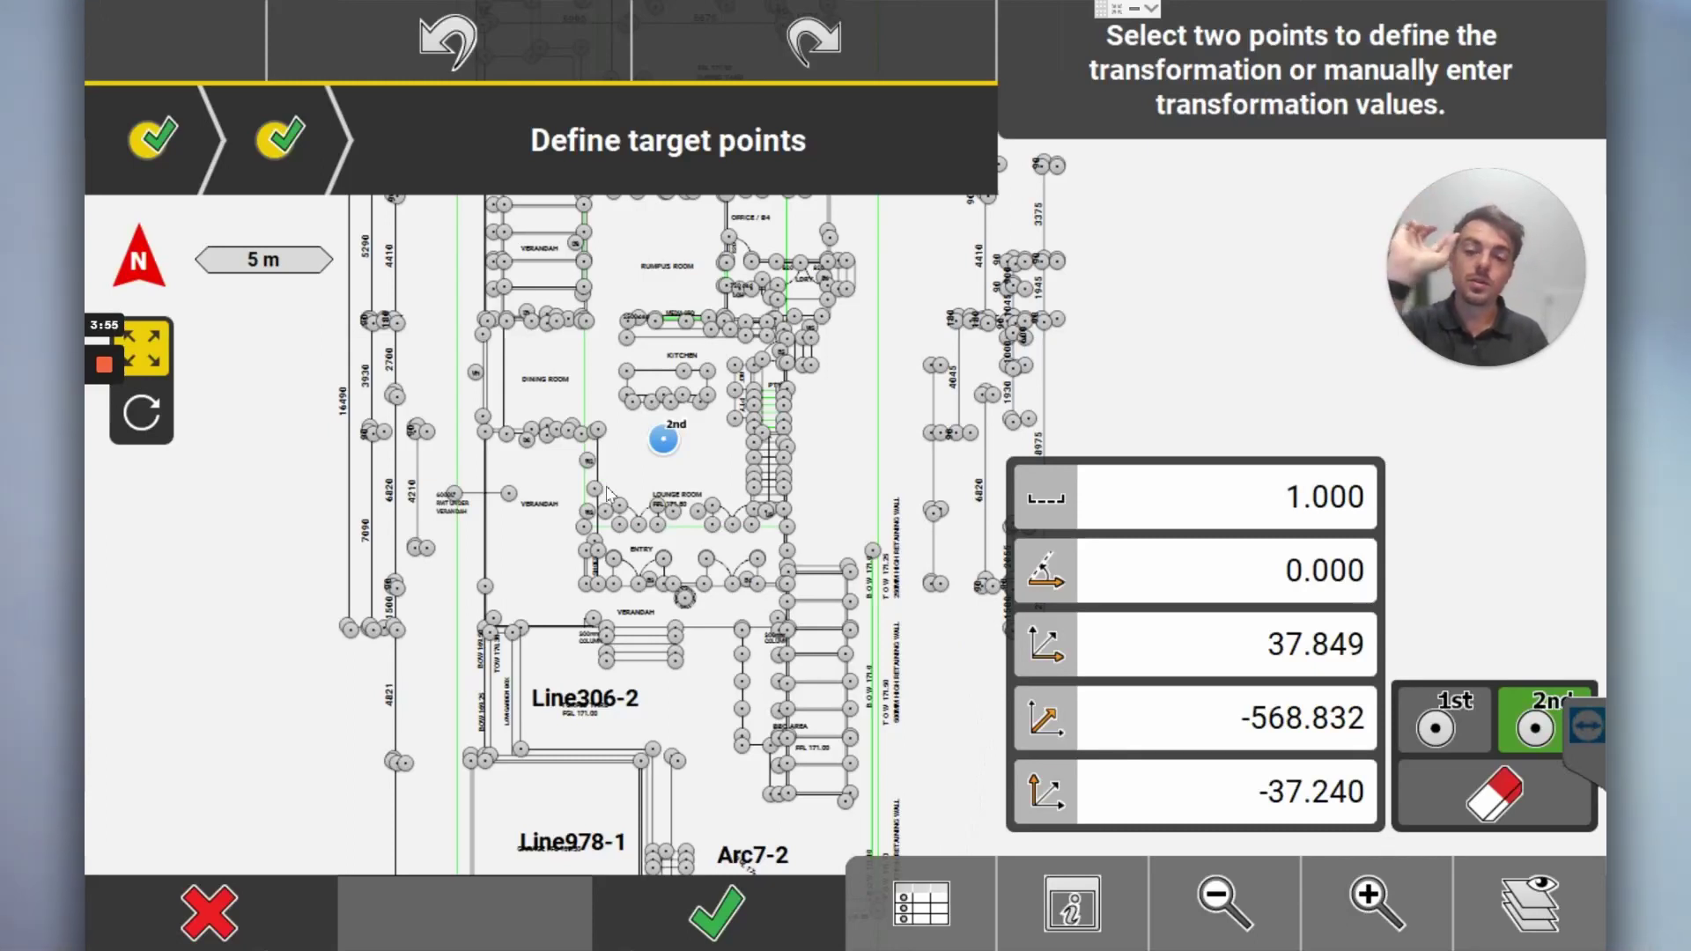
pyautogui.moveTo(887, 813); pyautogui.dragTo(786, 533)
pyautogui.click(1376, 901)
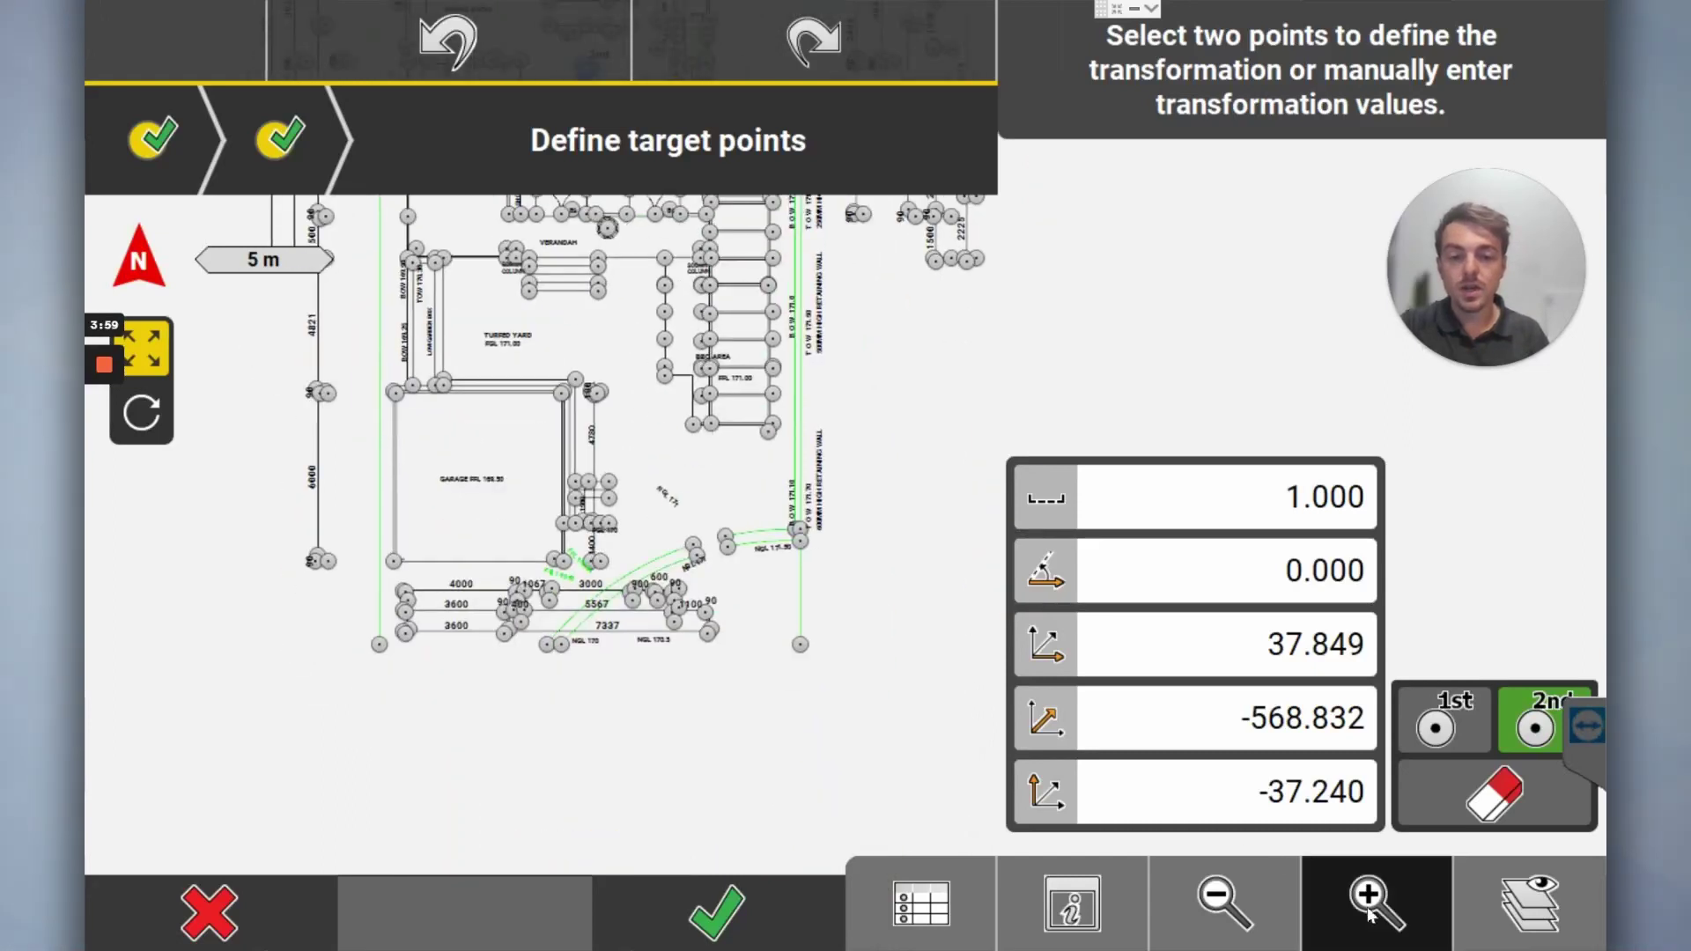
pyautogui.moveTo(827, 512); pyautogui.dragTo(918, 440)
pyautogui.click(1376, 903)
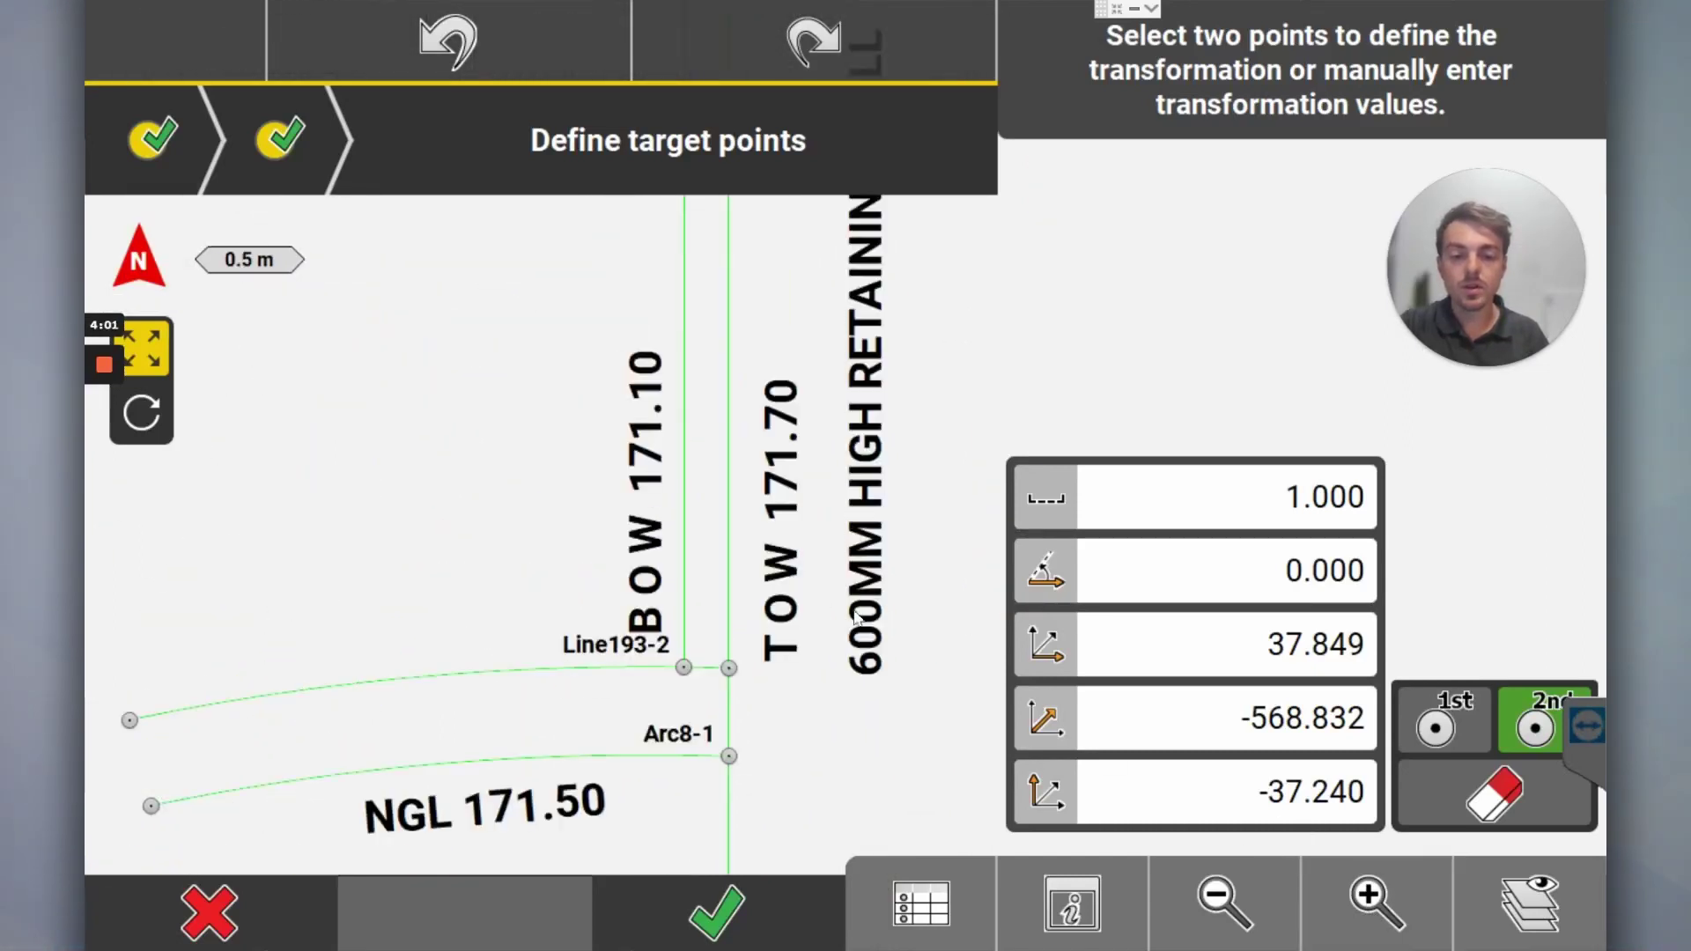
pyautogui.moveTo(826, 606); pyautogui.dragTo(829, 475)
pyautogui.click(683, 531)
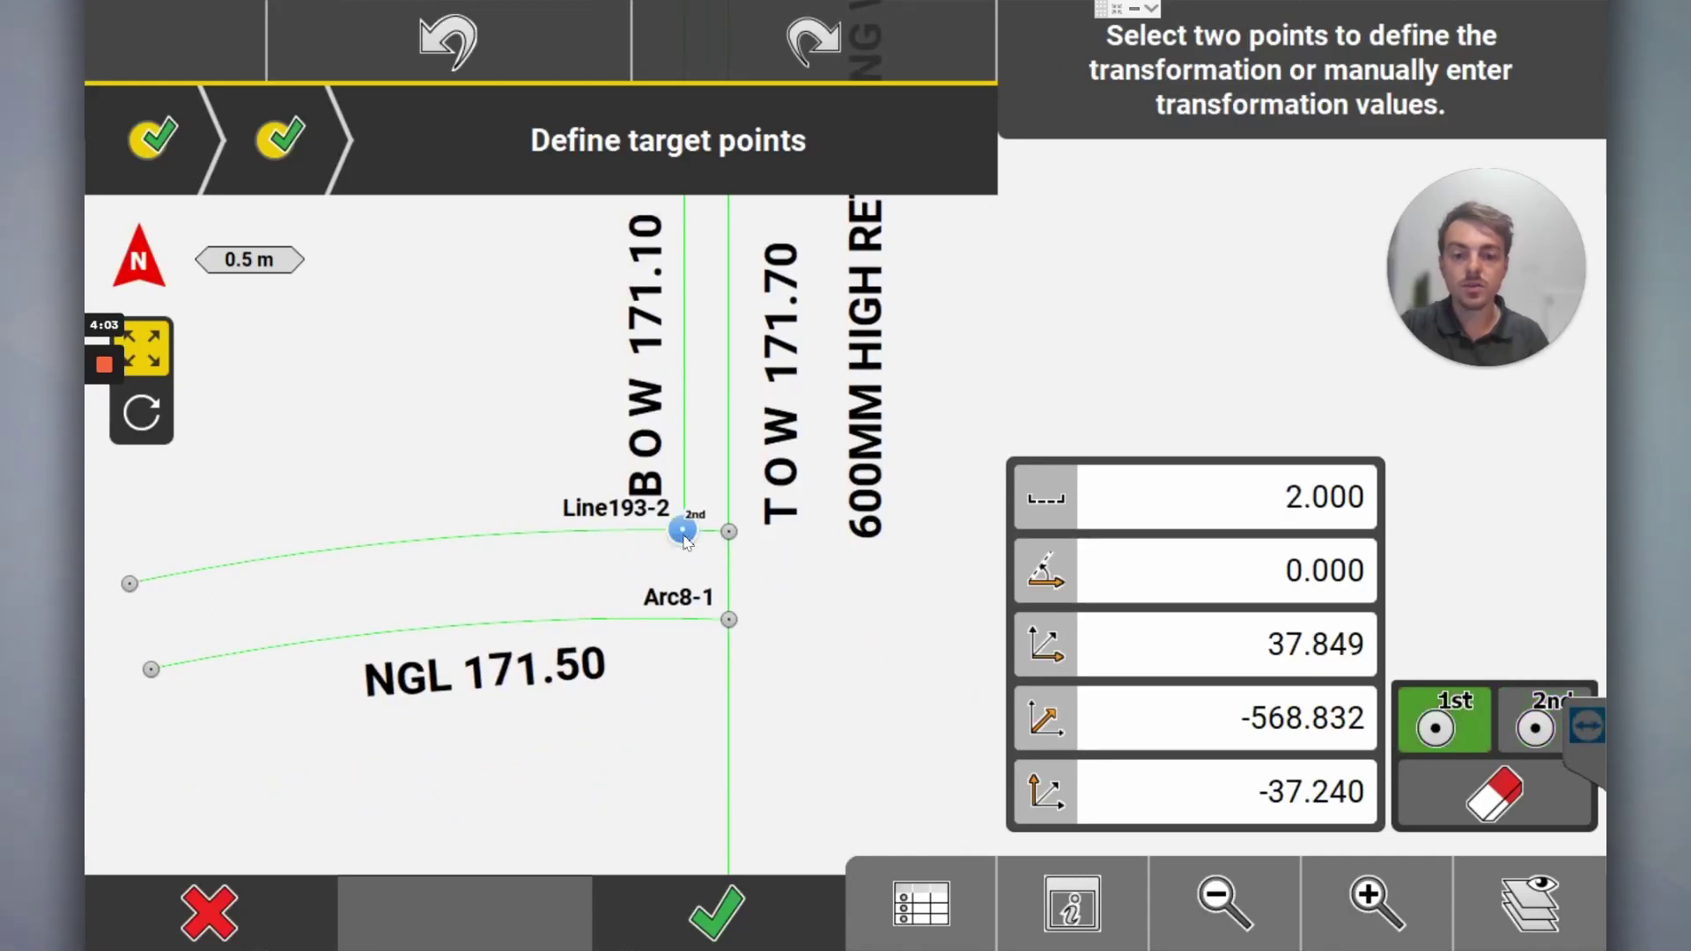
# Step: Check both target points across the whole reference drawing and inspect the transformation's scale factor and north deviation
pyautogui.click(1249, 918)
pyautogui.click(1249, 918)
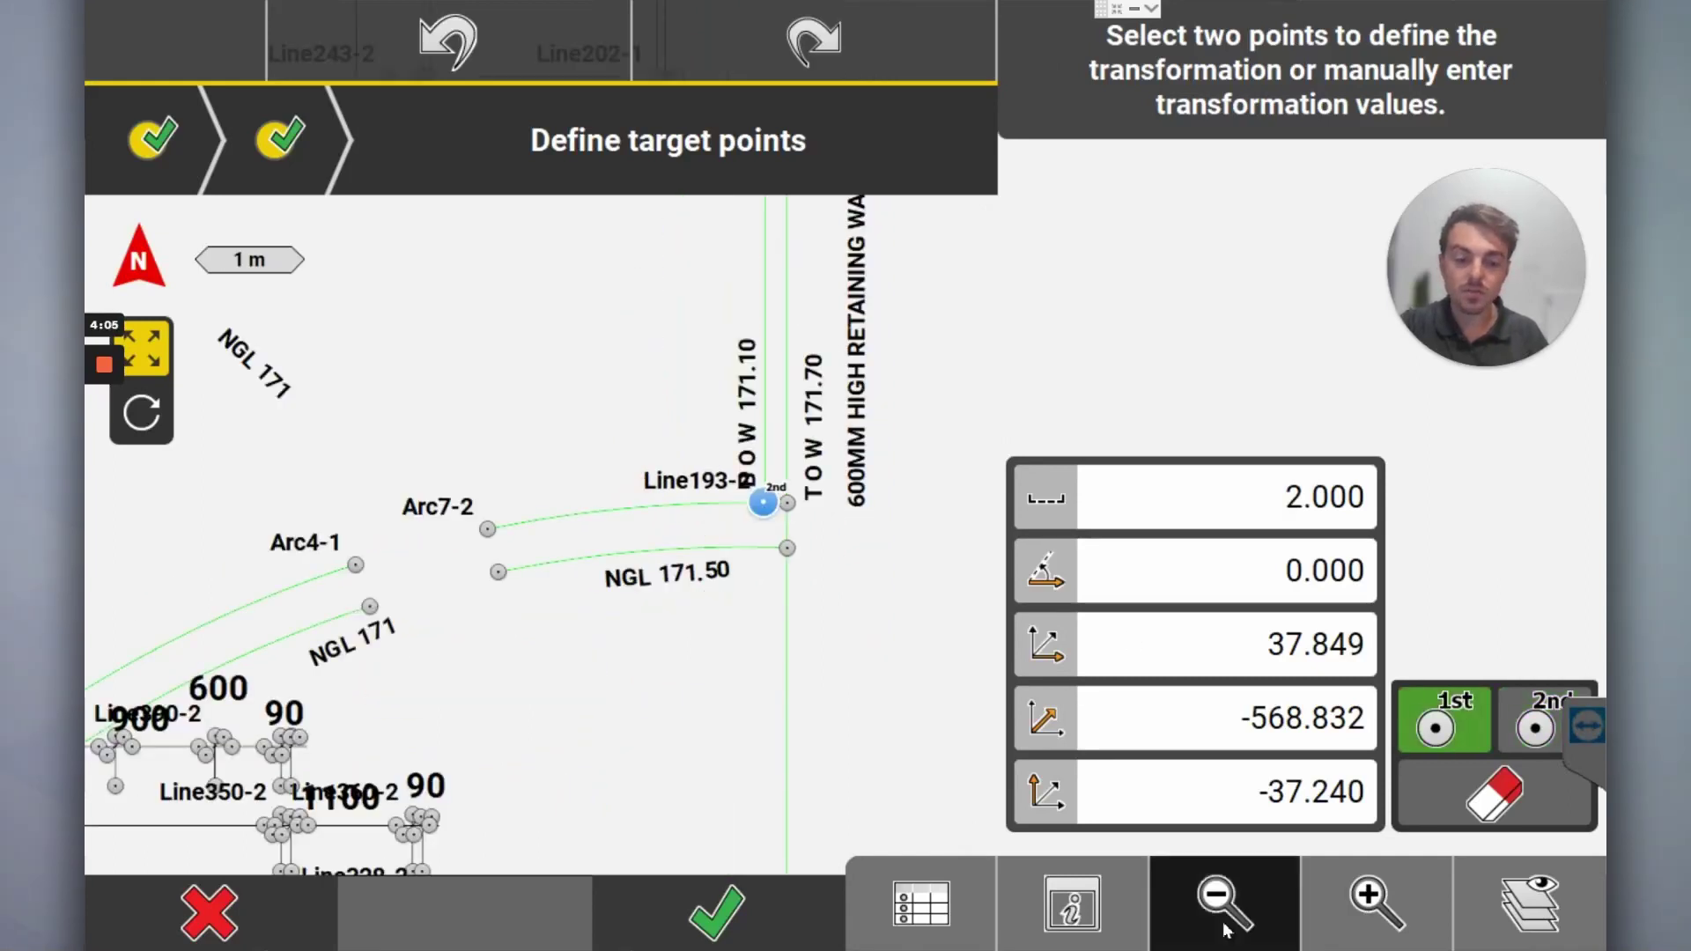
pyautogui.click(1246, 920)
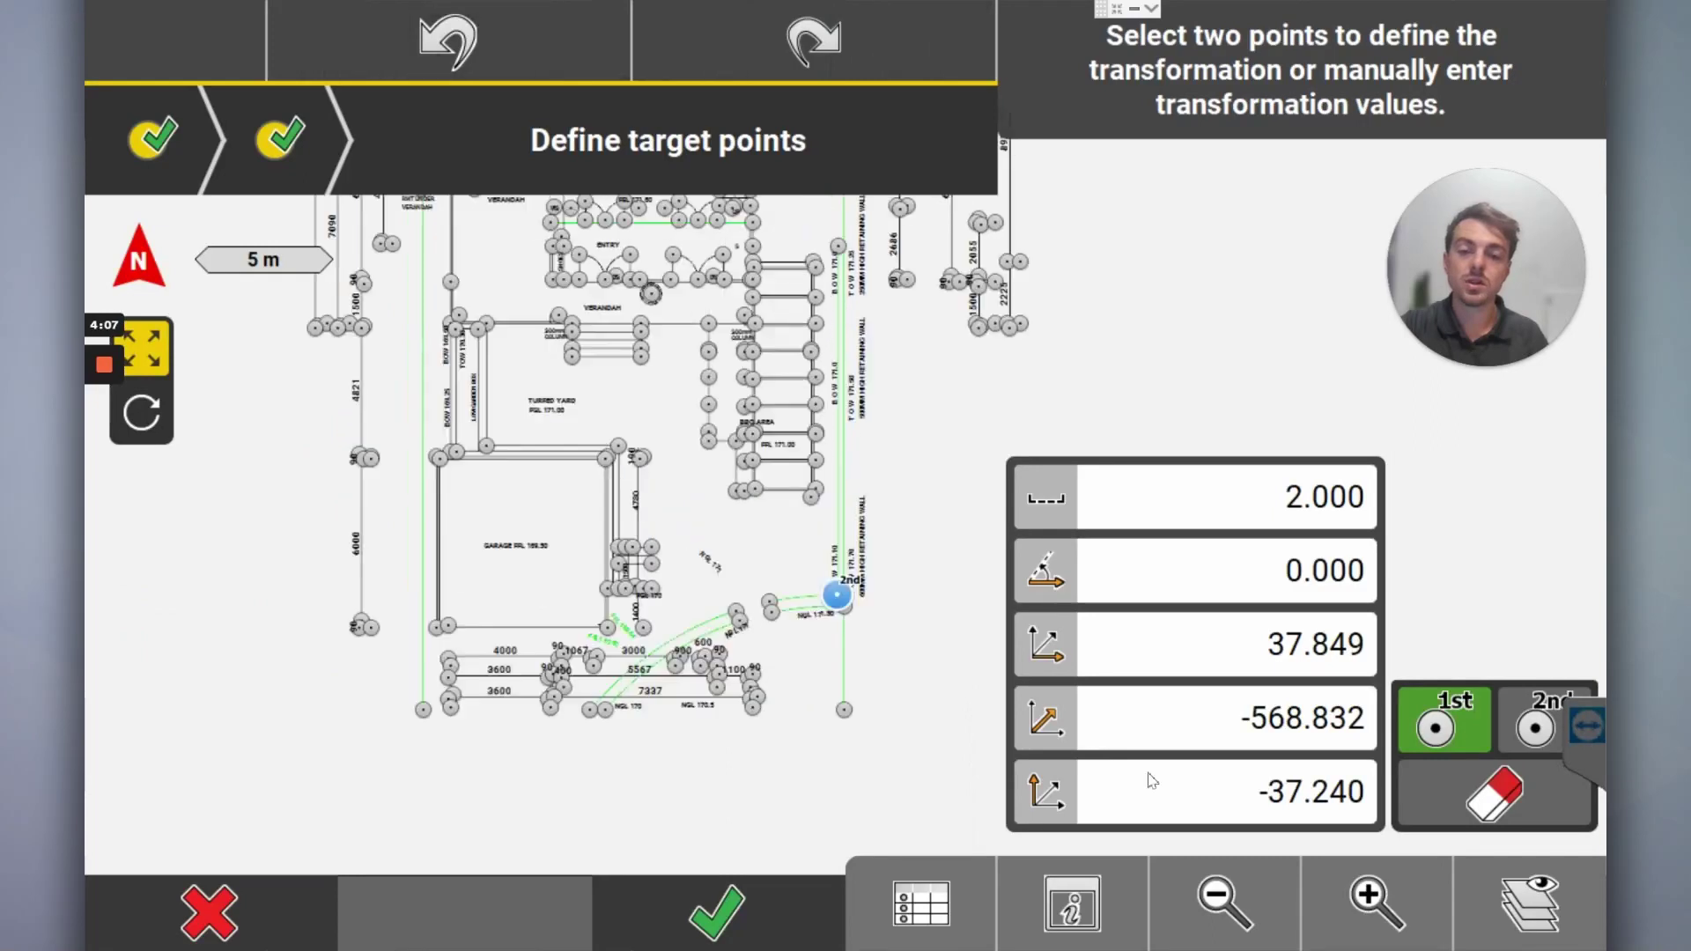
pyautogui.click(1250, 891)
pyautogui.moveTo(888, 491); pyautogui.dragTo(847, 649)
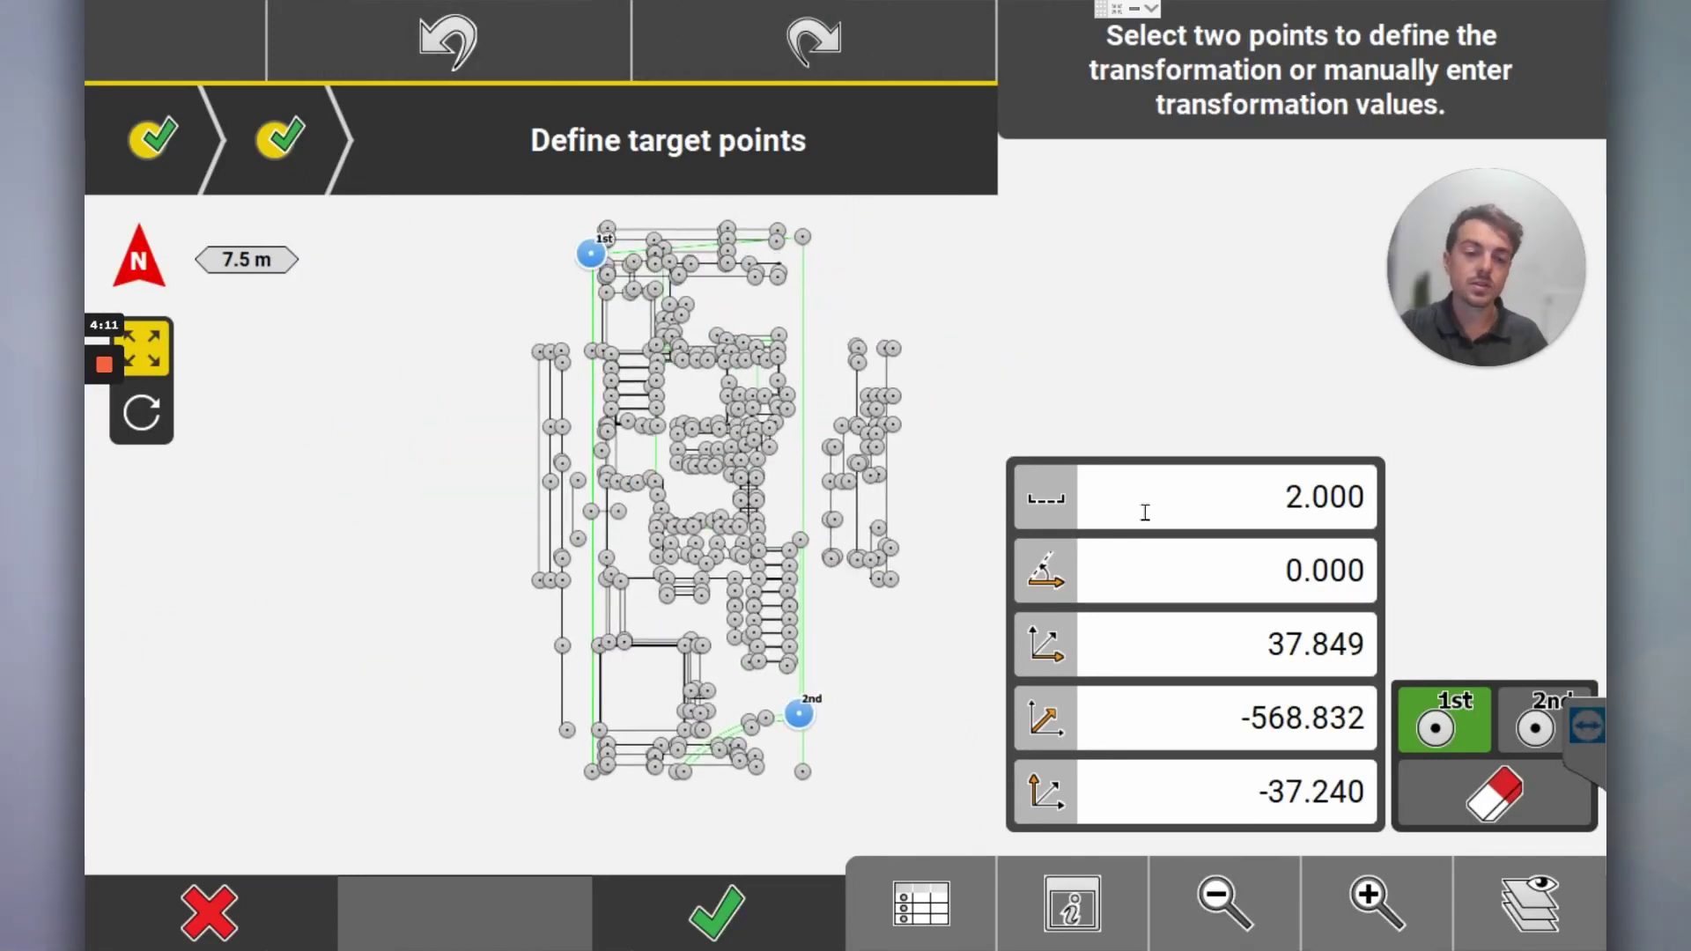
pyautogui.click(1182, 507)
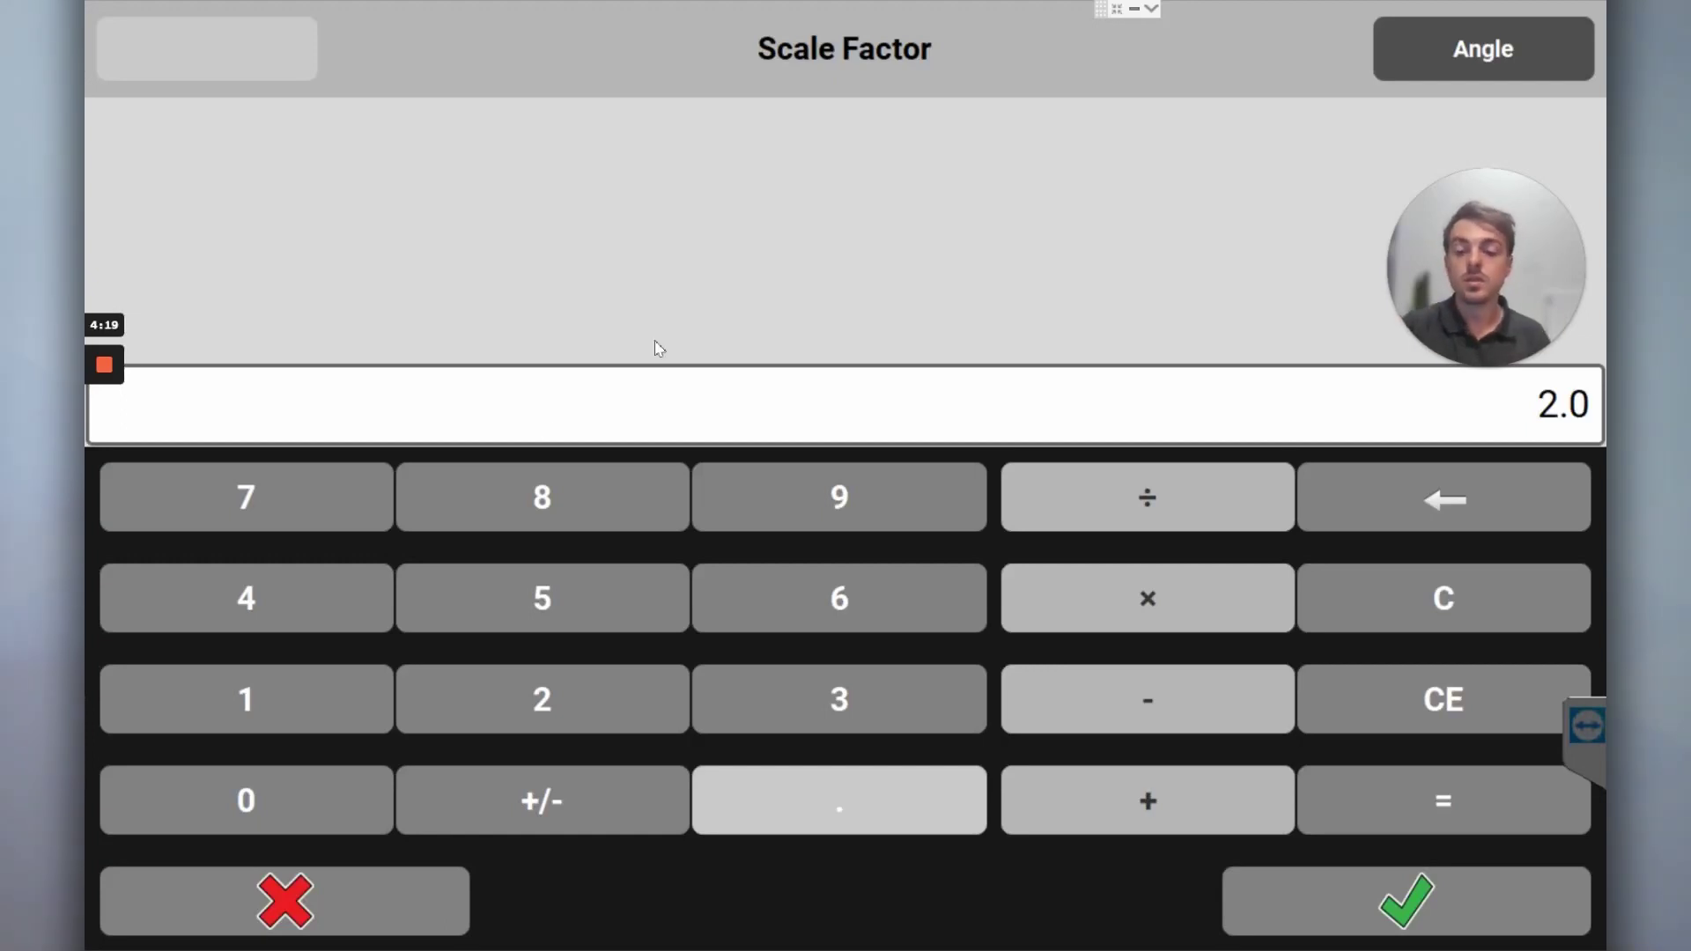
pyautogui.click(281, 907)
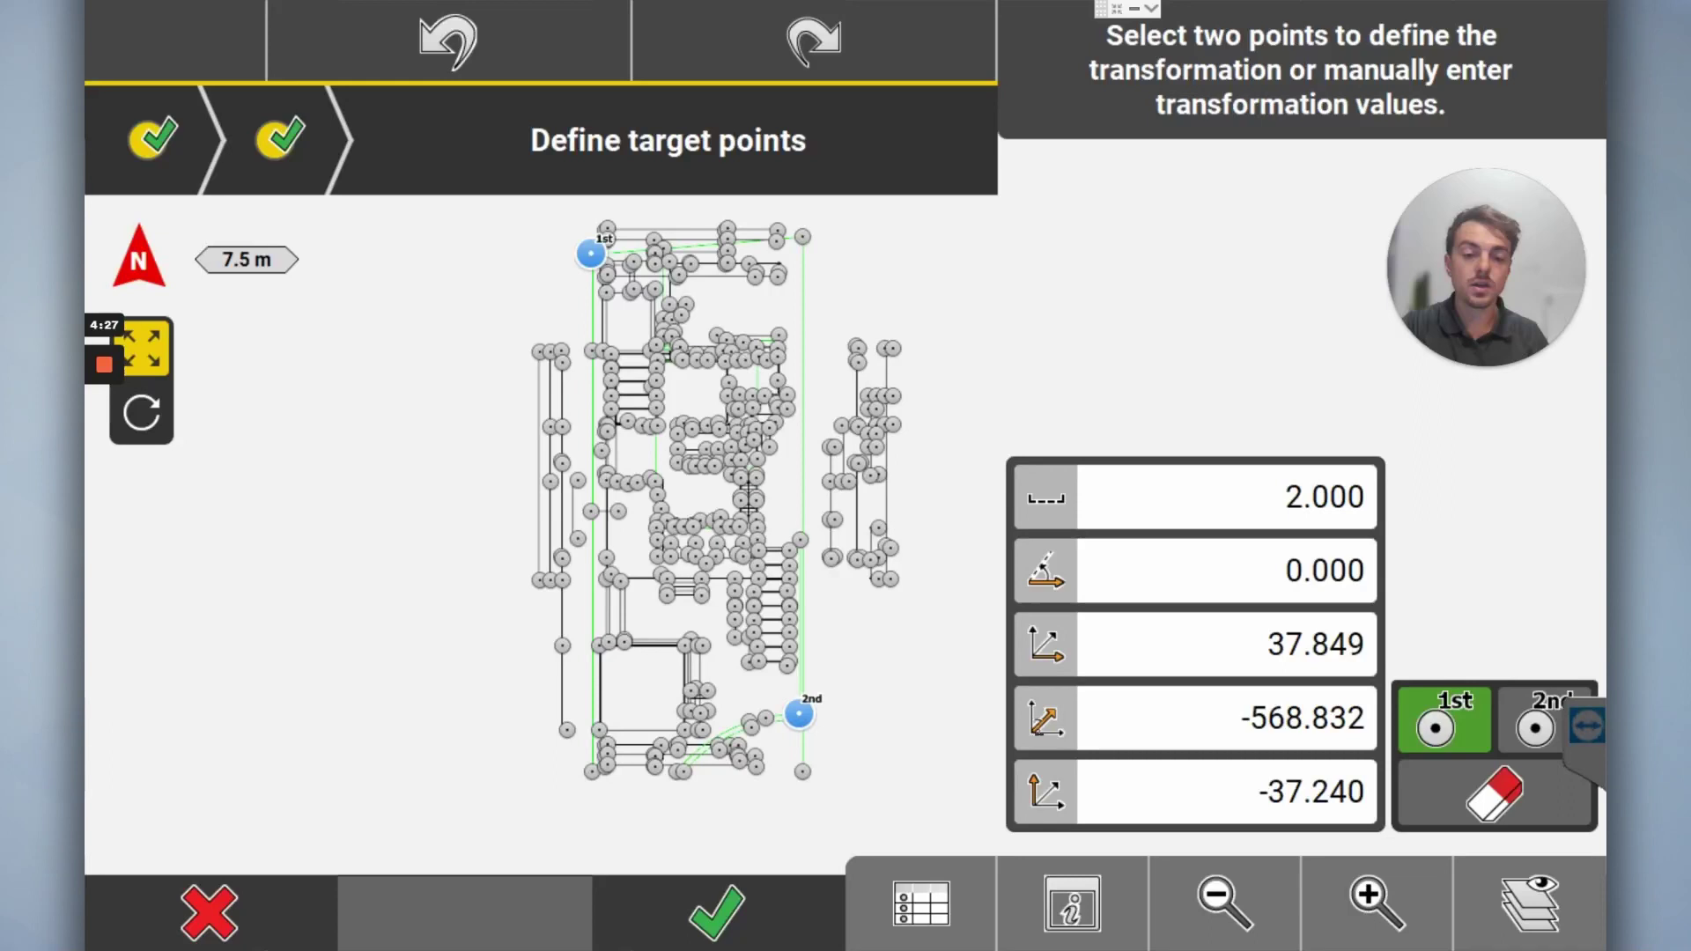
pyautogui.click(1211, 718)
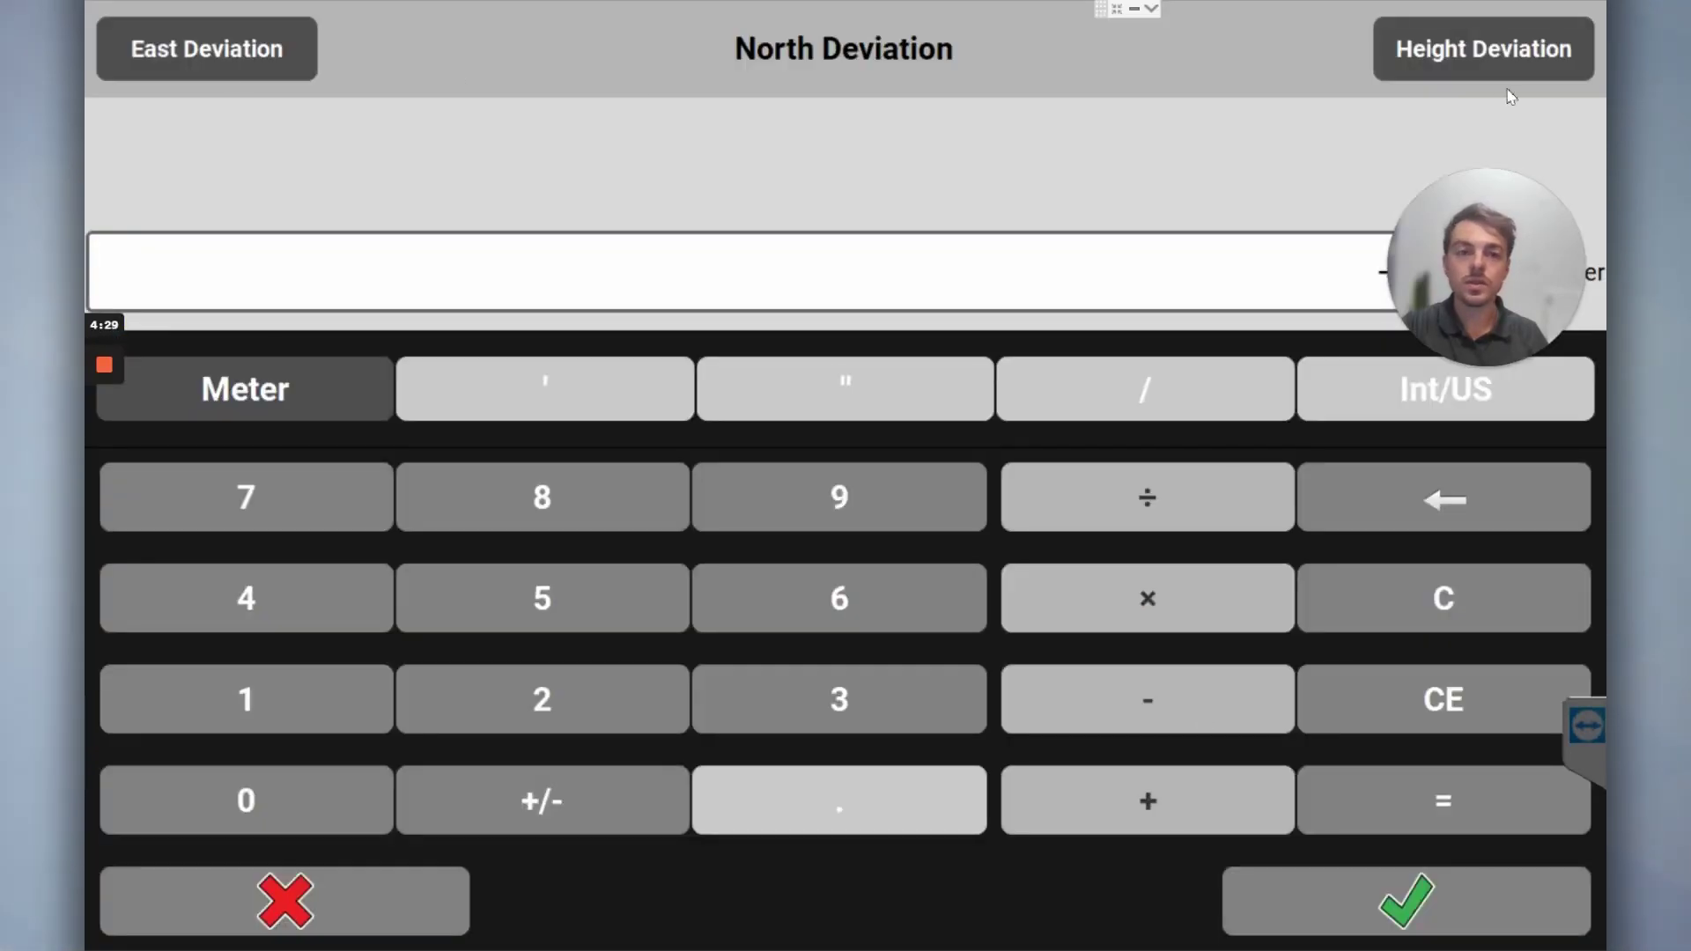
pyautogui.click(350, 903)
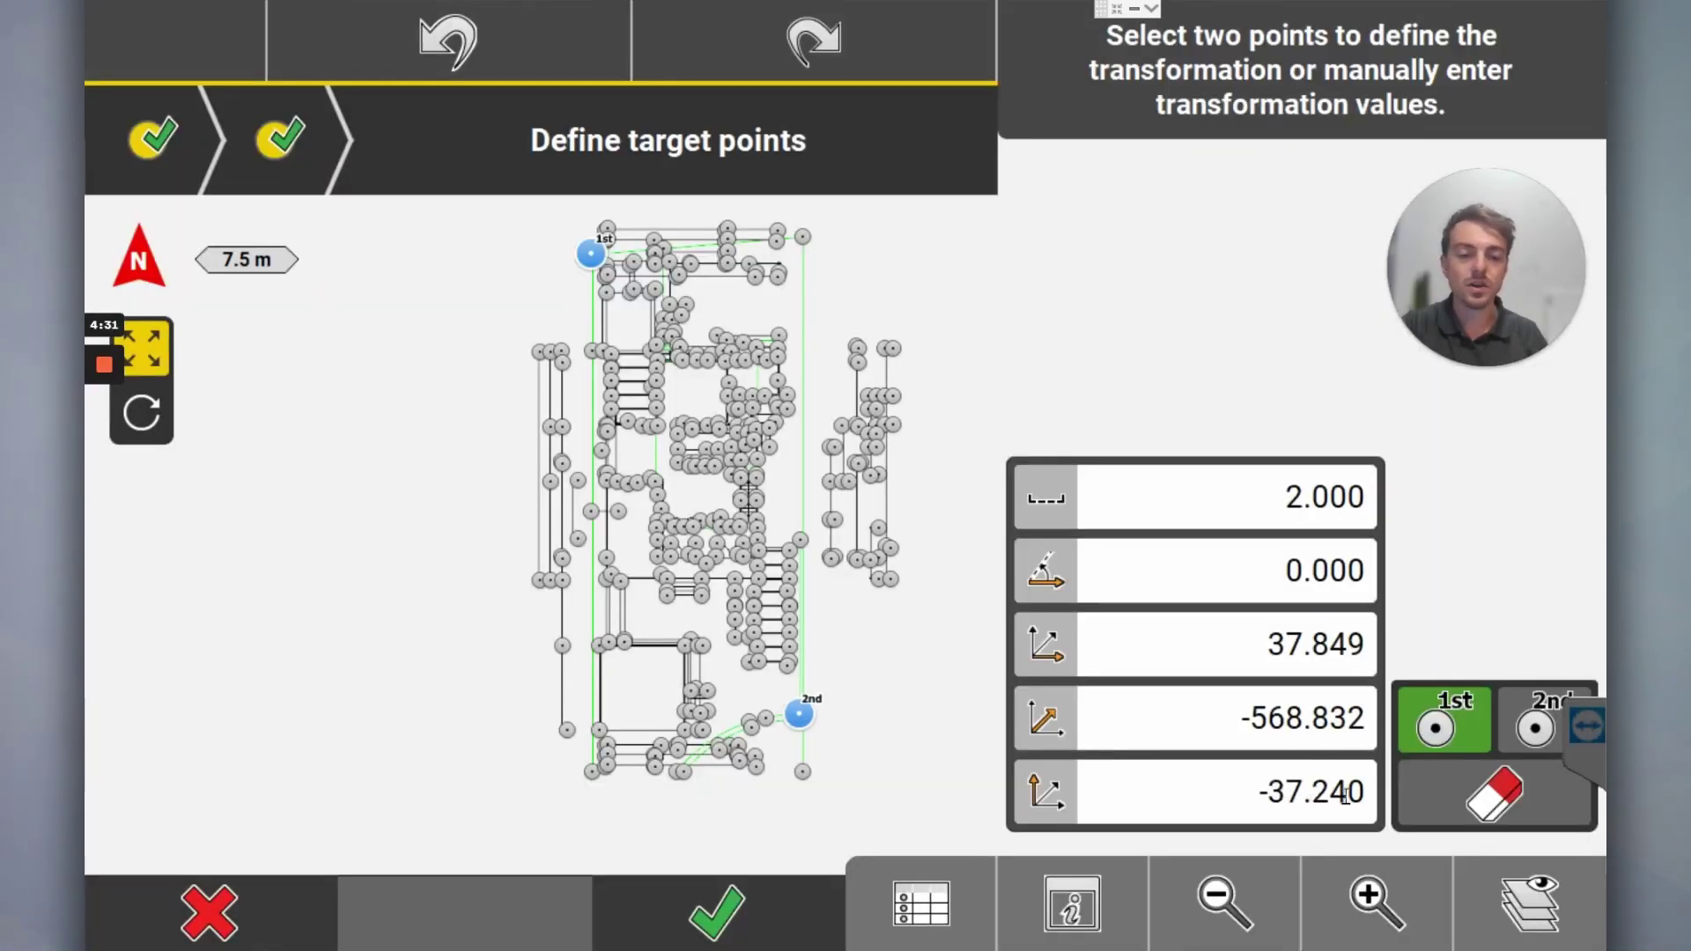
# Step: Accept the two-point transformation and save the transformed drawing as Landscape2_Edit.dxf in the project's References folder
pyautogui.click(720, 927)
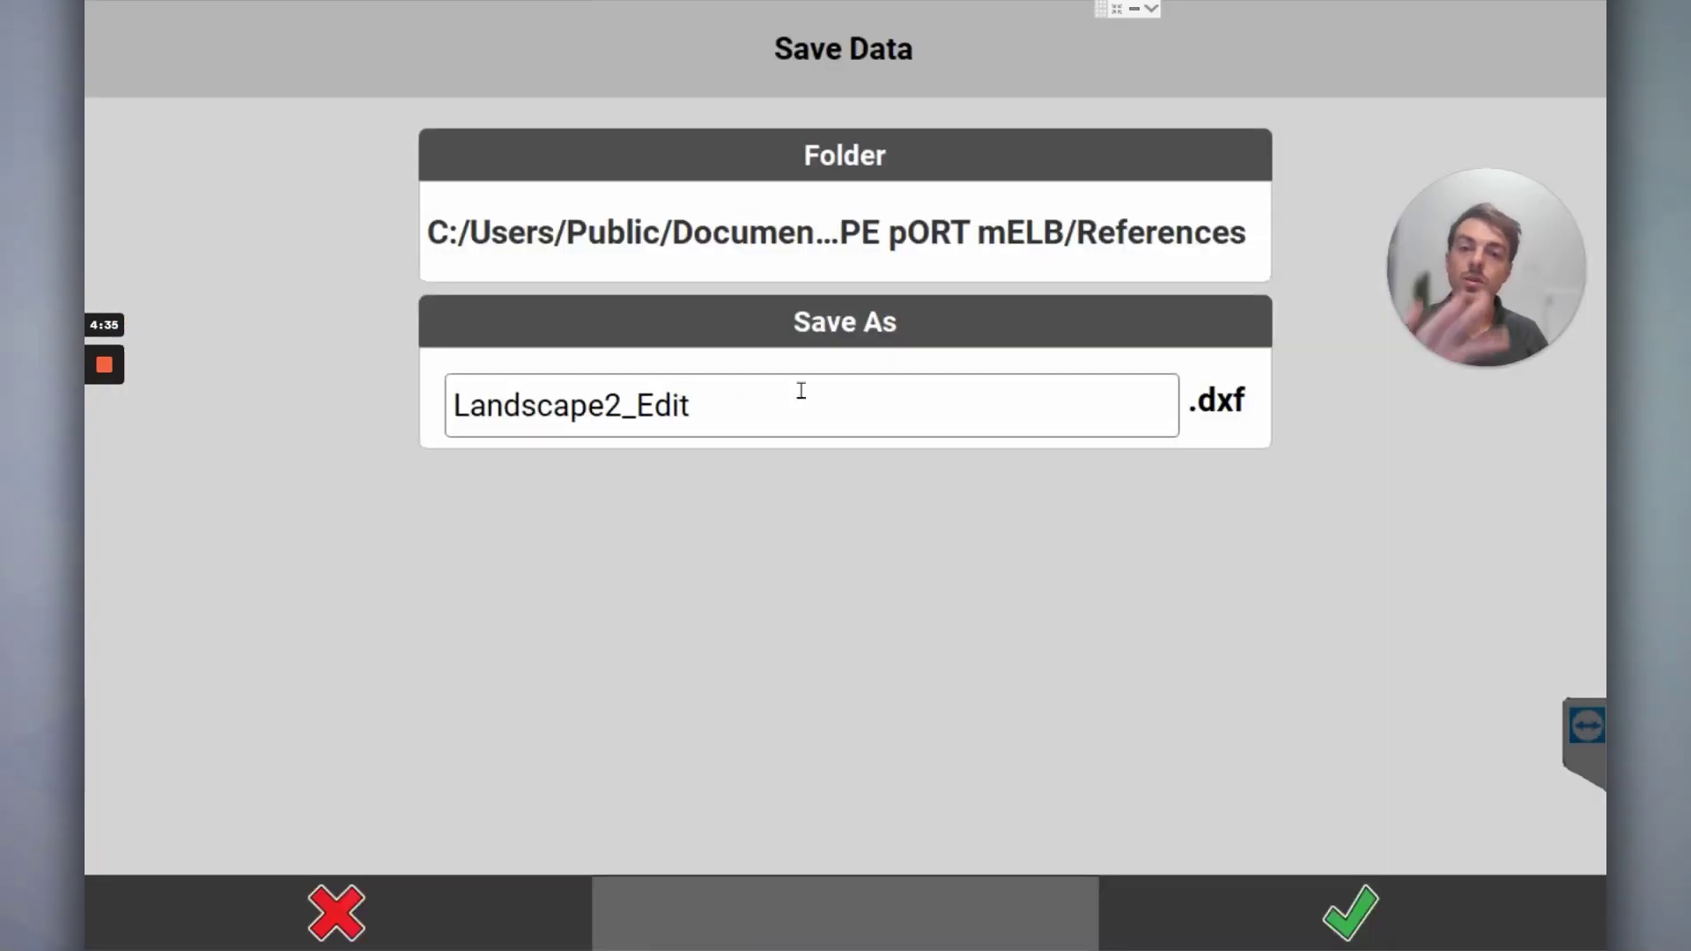
pyautogui.click(1369, 929)
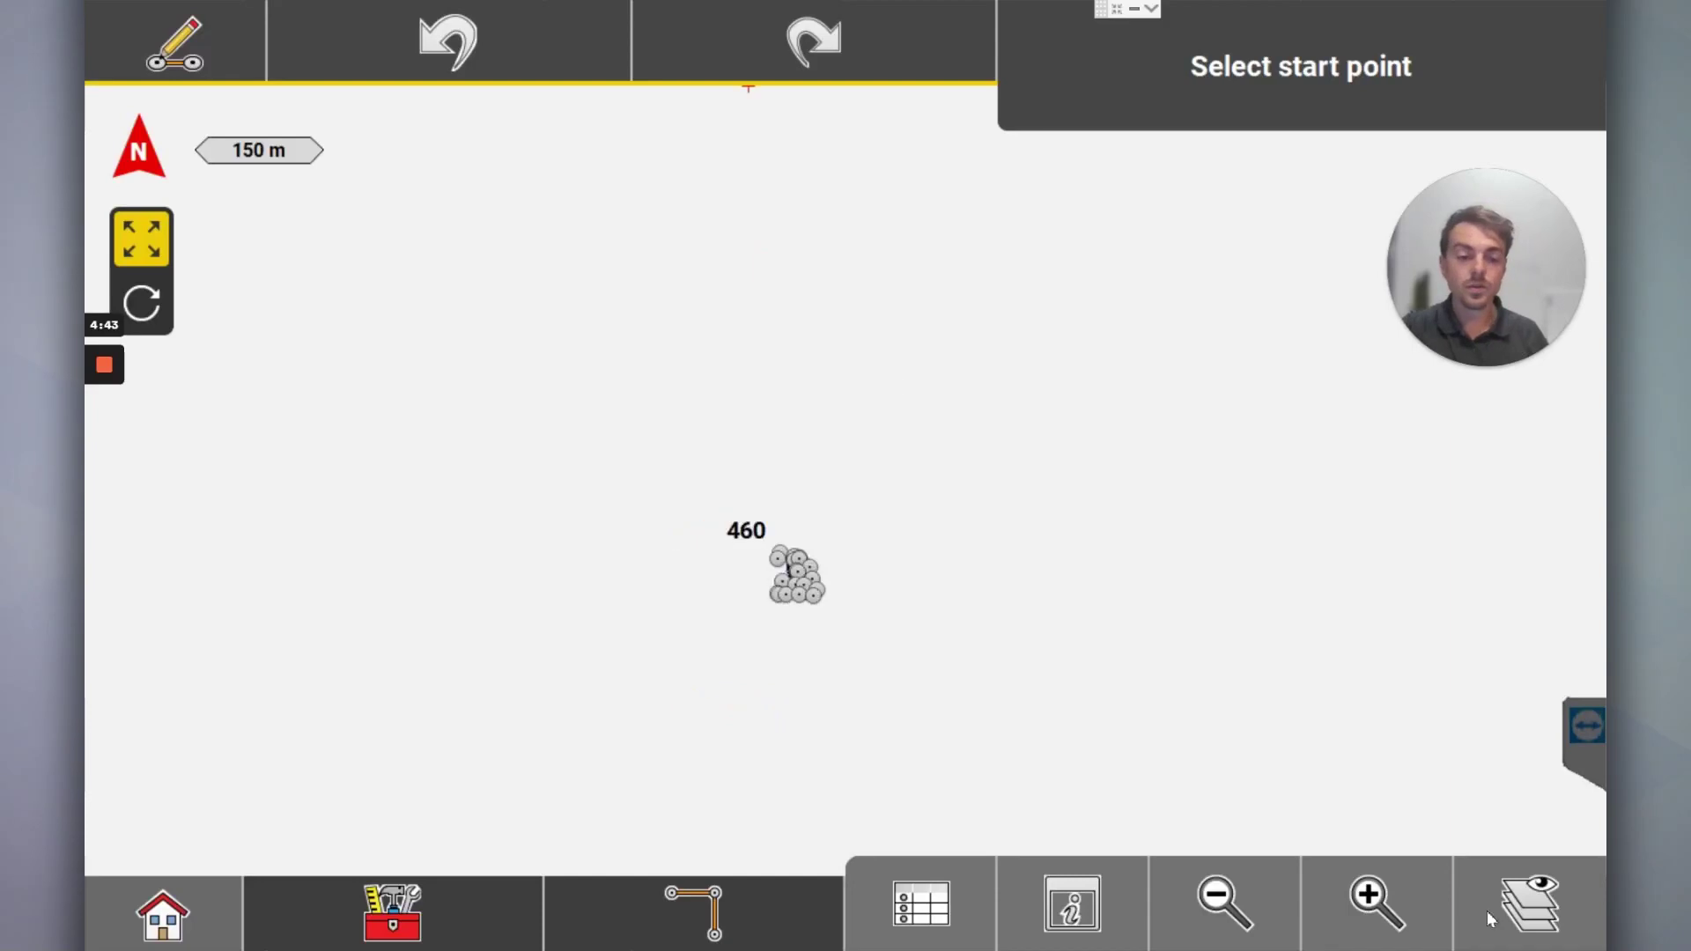
# Step: Compare the overlaid drawings by switching Landscape2_Edit.dxf and Fe LandscapeCleaned.dwg off and back on one at a time
pyautogui.moveTo(1114, 691); pyautogui.dragTo(1114, 621)
pyautogui.scroll(3, 1076, 766)
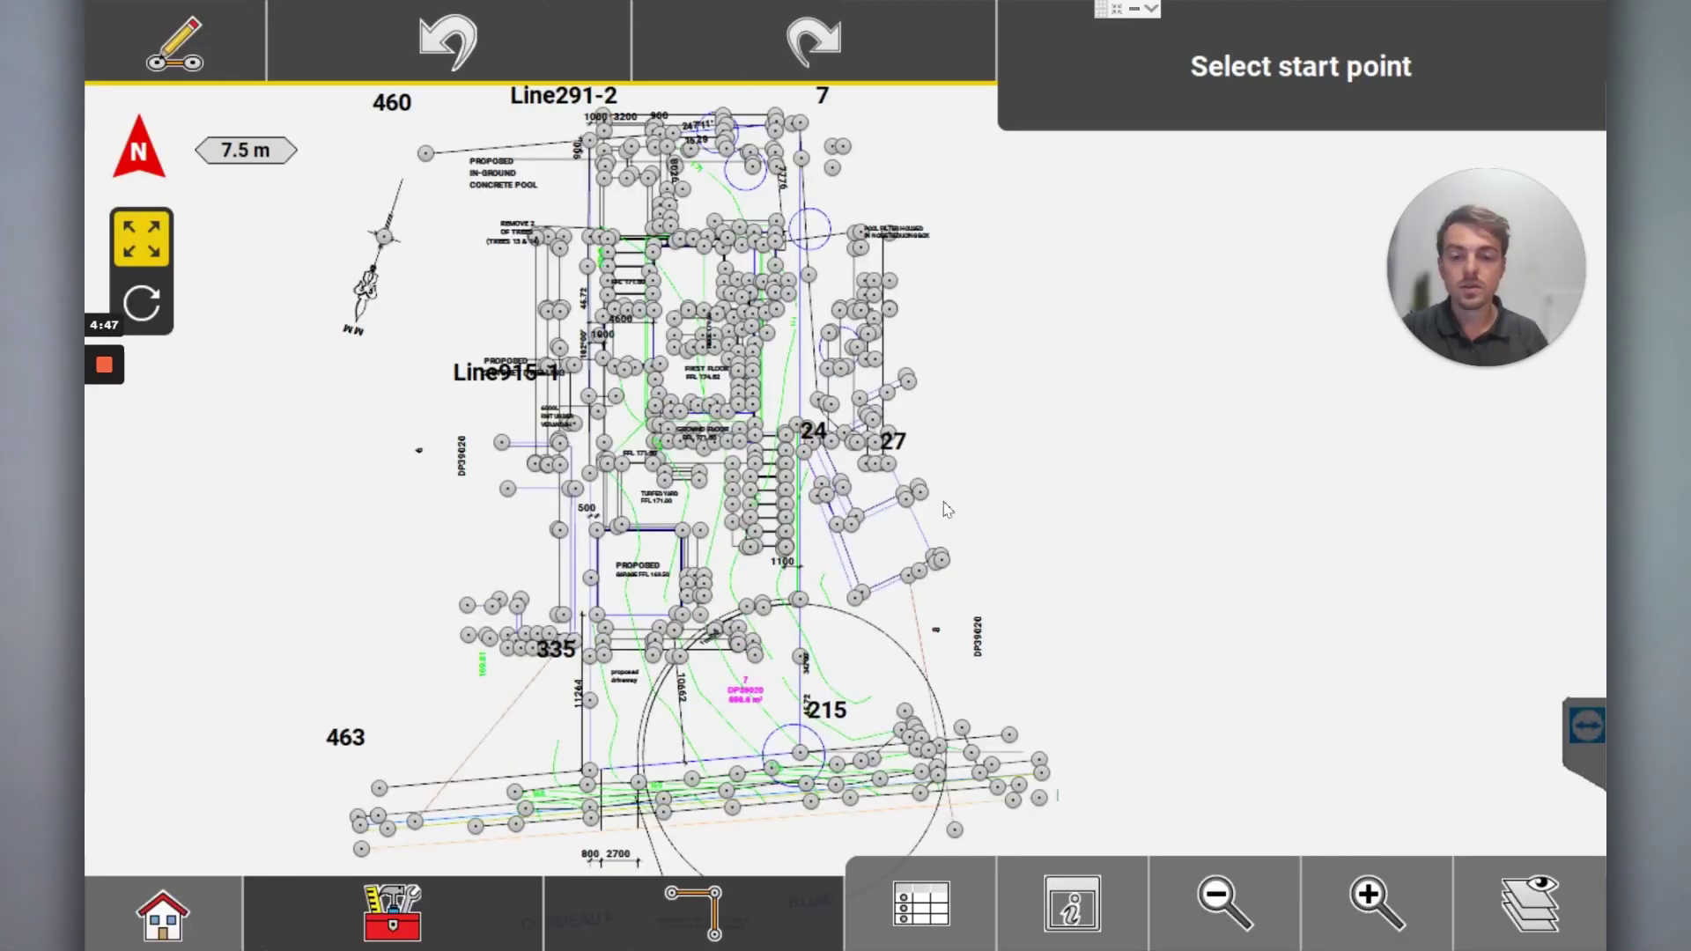
pyautogui.moveTo(943, 502); pyautogui.dragTo(1029, 493)
pyautogui.click(1533, 897)
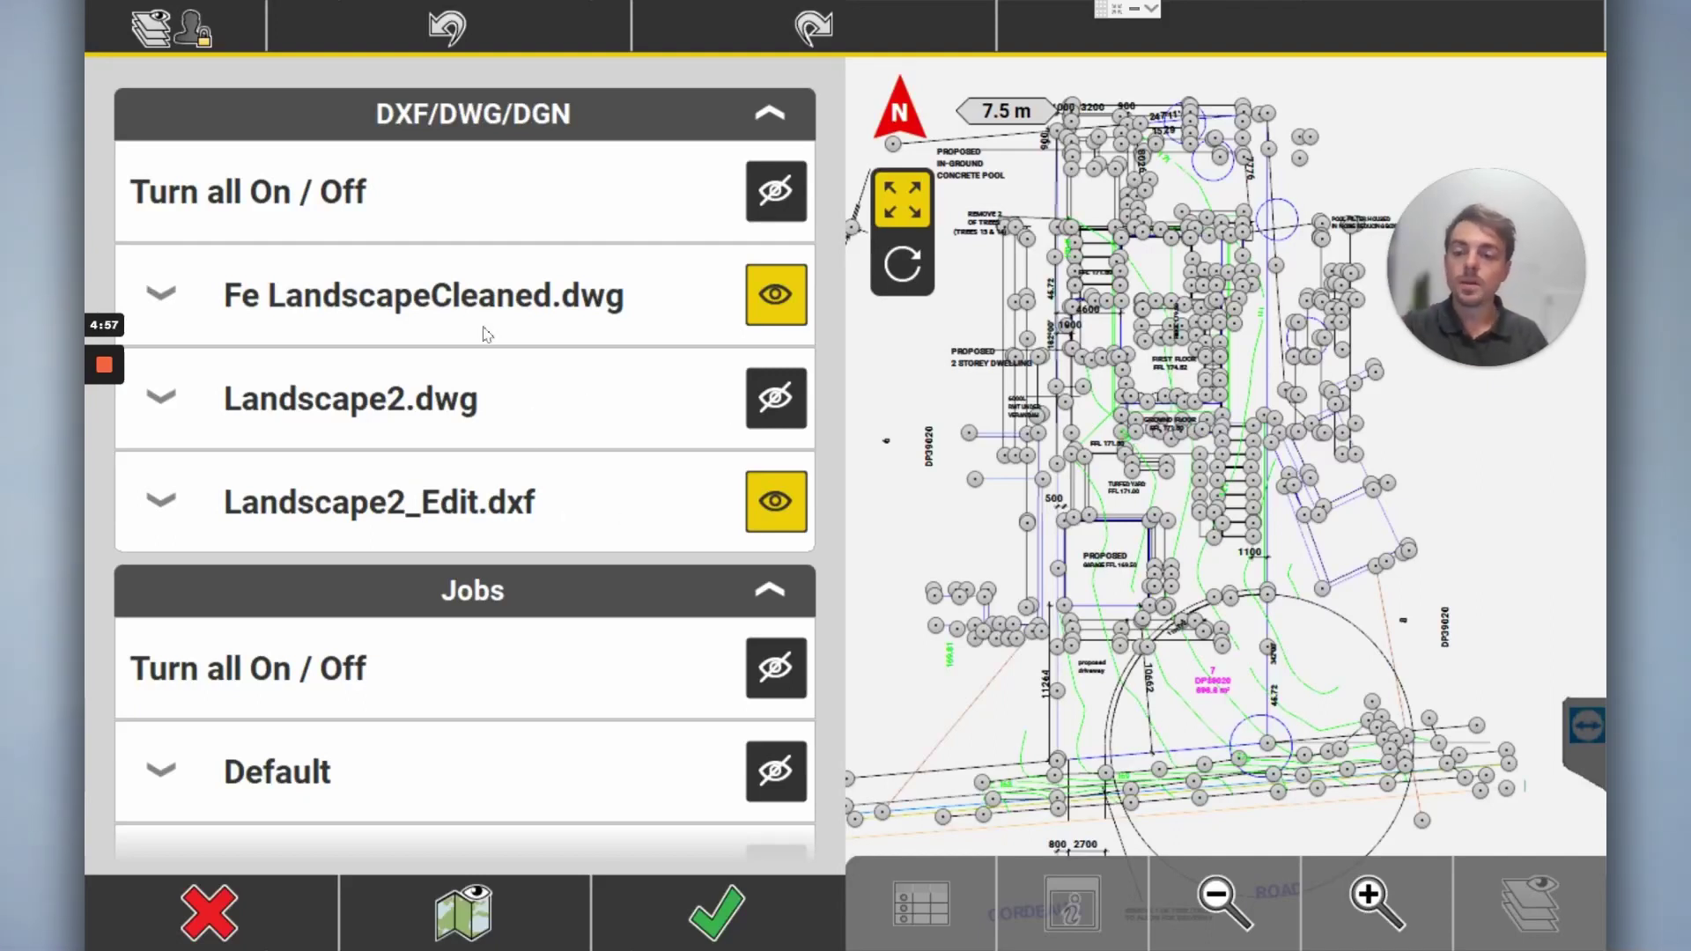
pyautogui.click(773, 516)
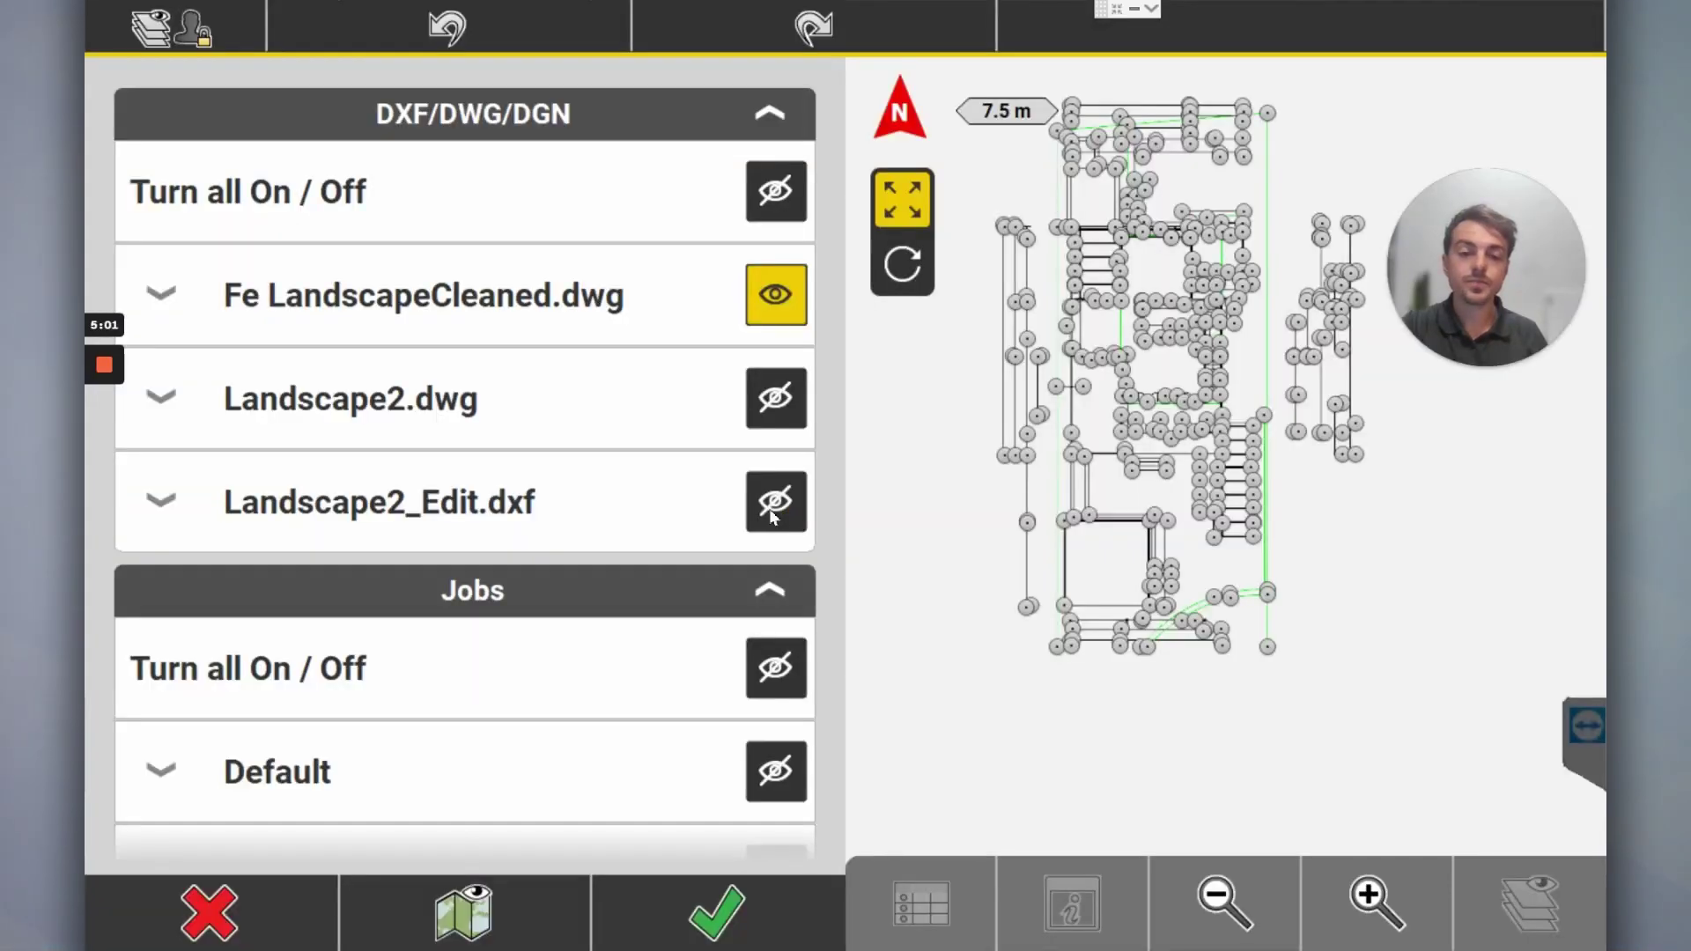
pyautogui.click(772, 516)
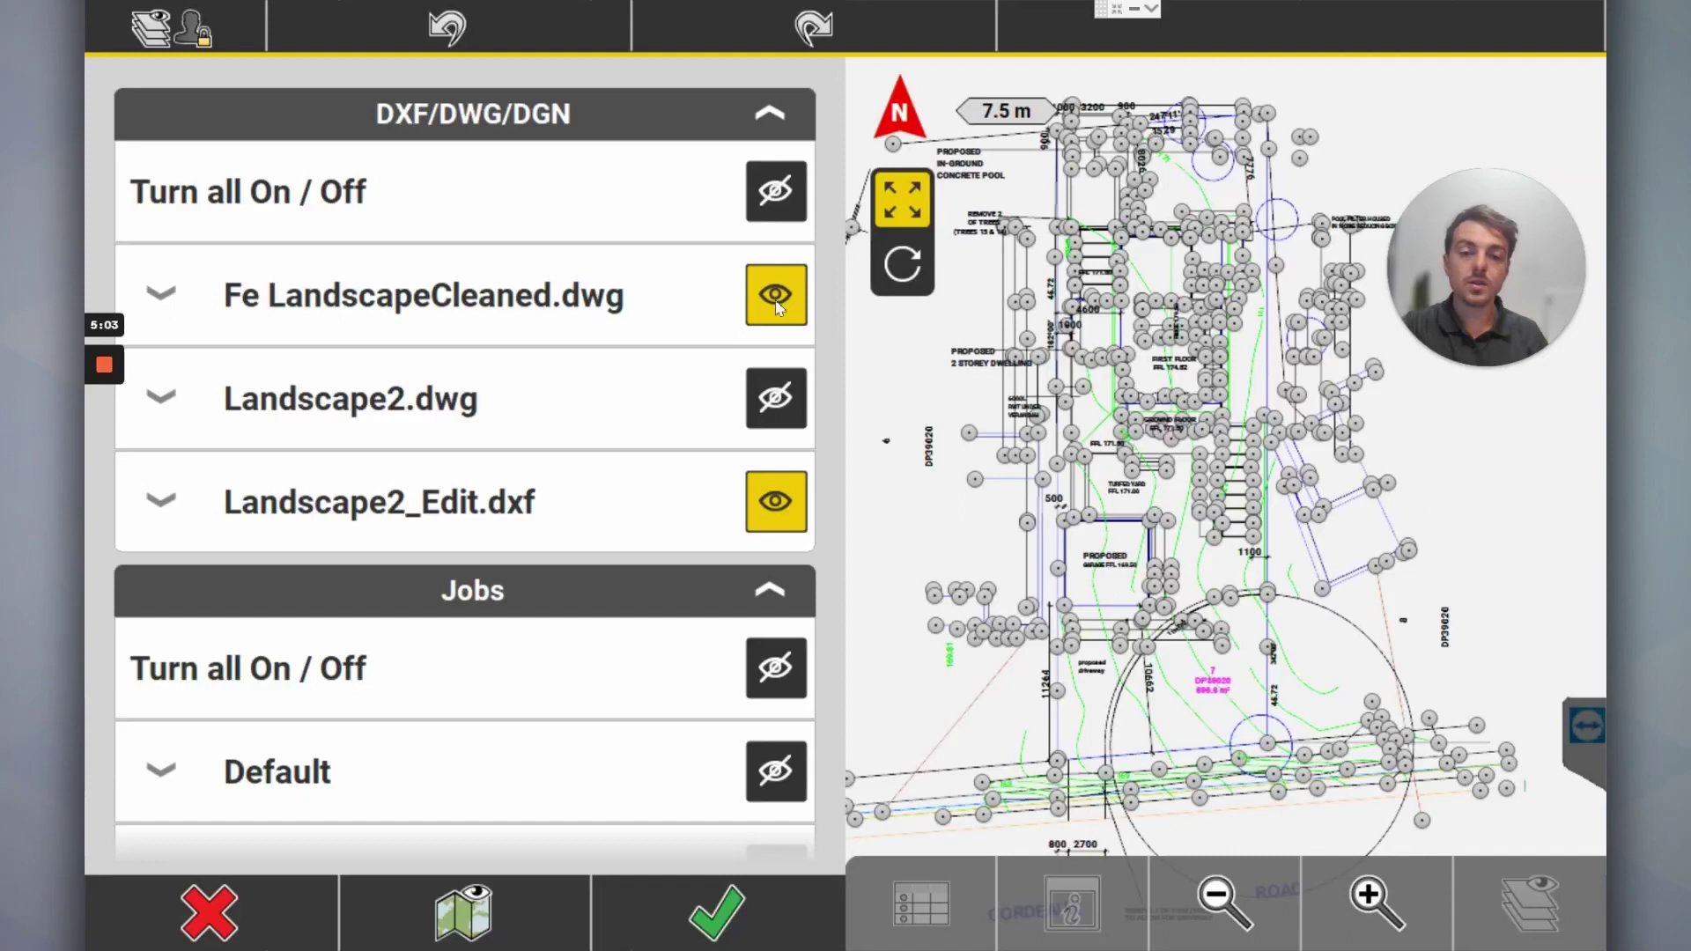
pyautogui.click(776, 304)
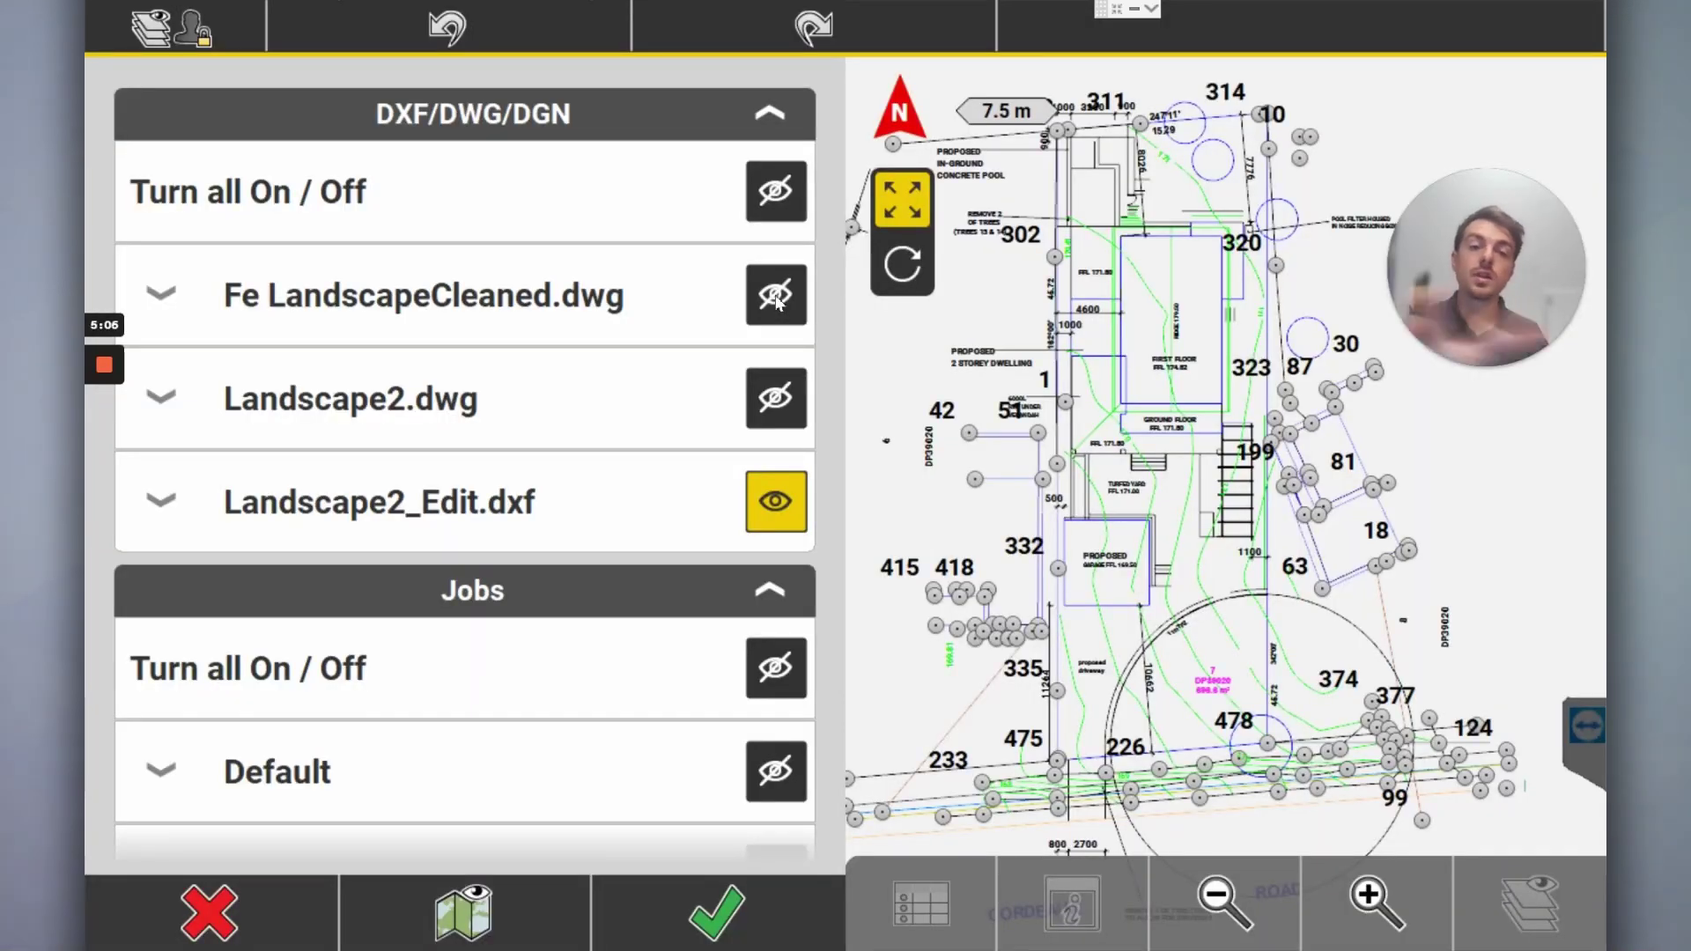
pyautogui.click(776, 299)
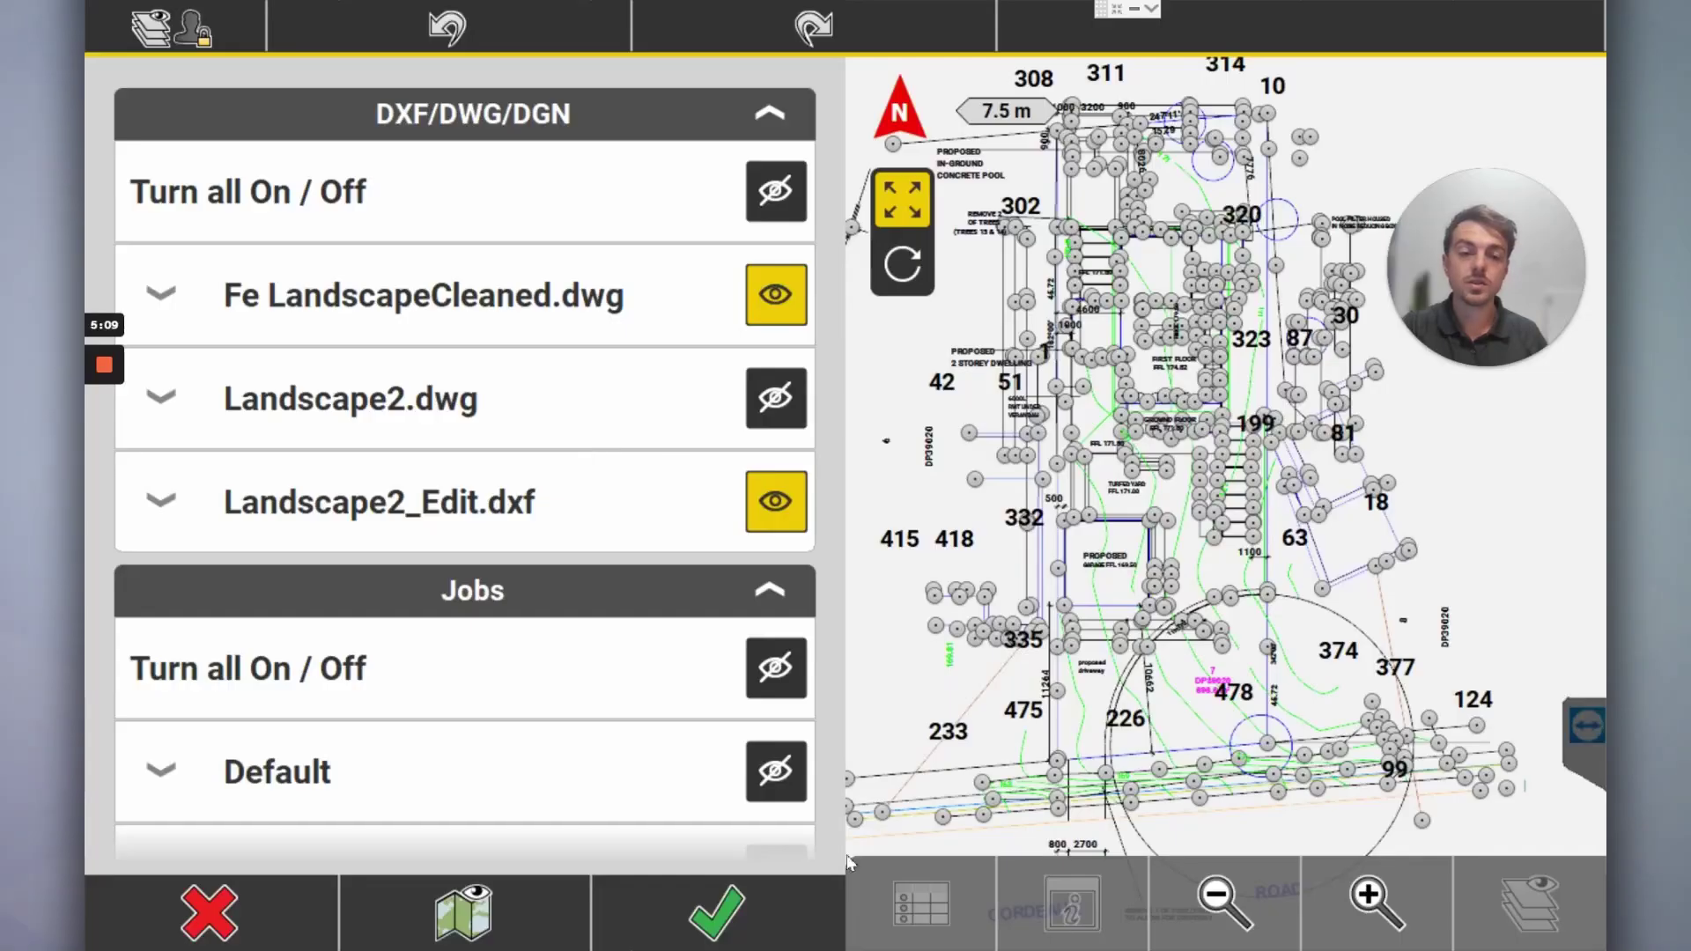
# Step: Turn off Show Points for all layers of Fe LandscapeCleaned.dwg, apply the visibility settings, and look over the combined plan
pyautogui.click(152, 521)
pyautogui.click(176, 301)
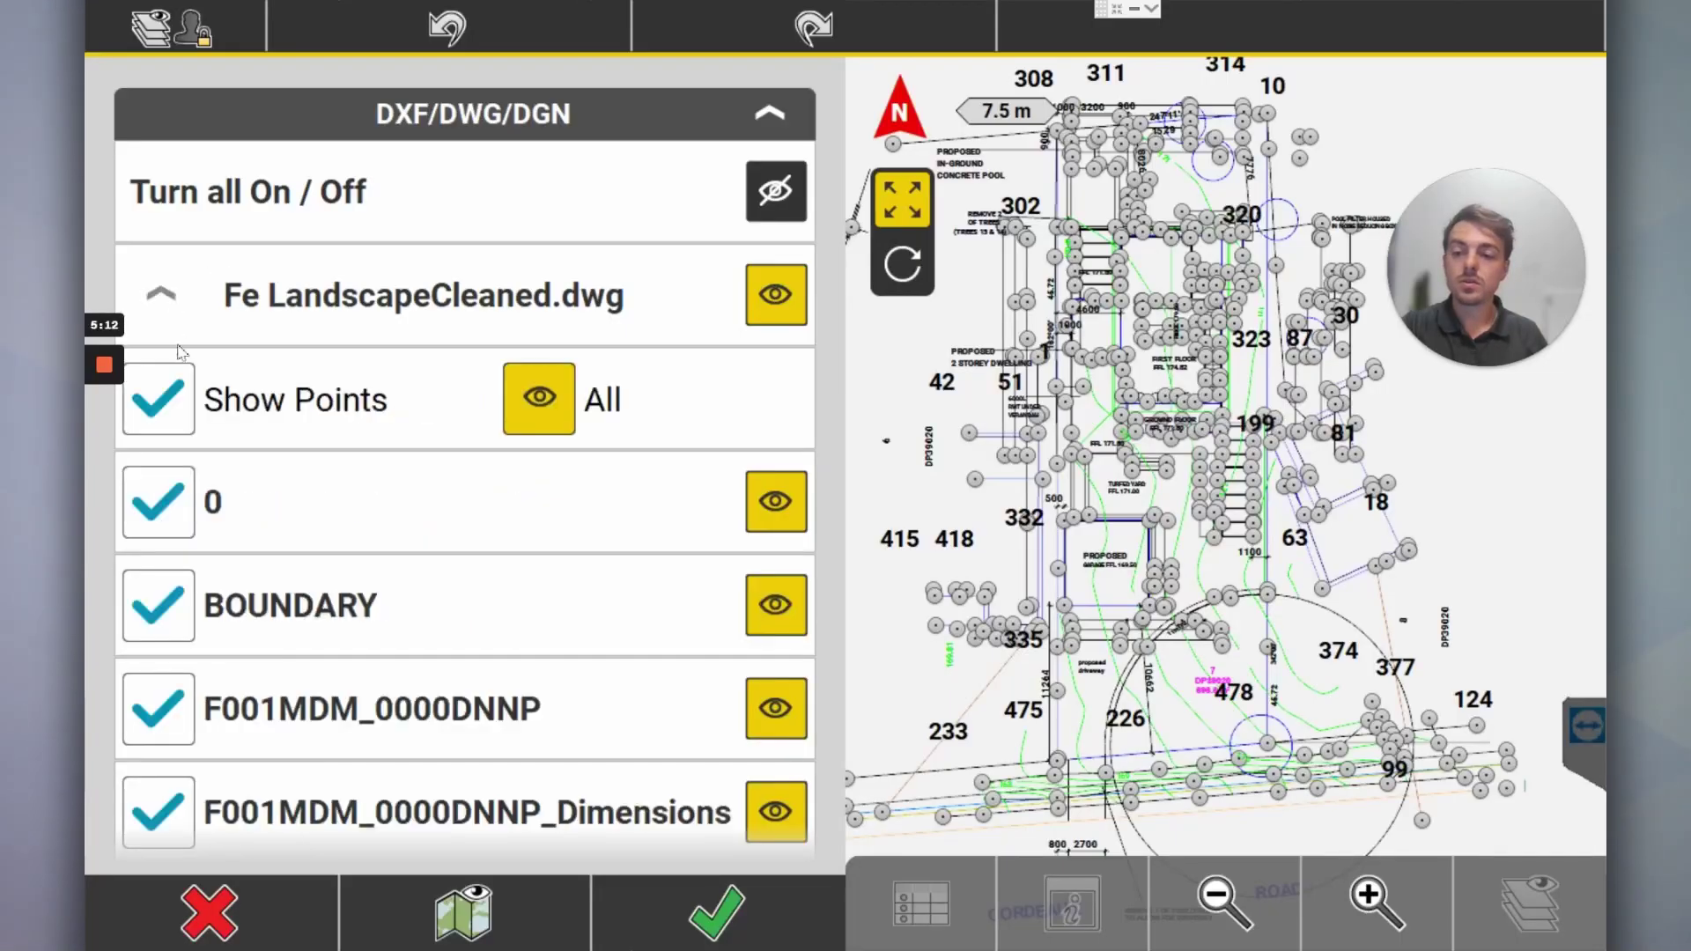
pyautogui.click(172, 401)
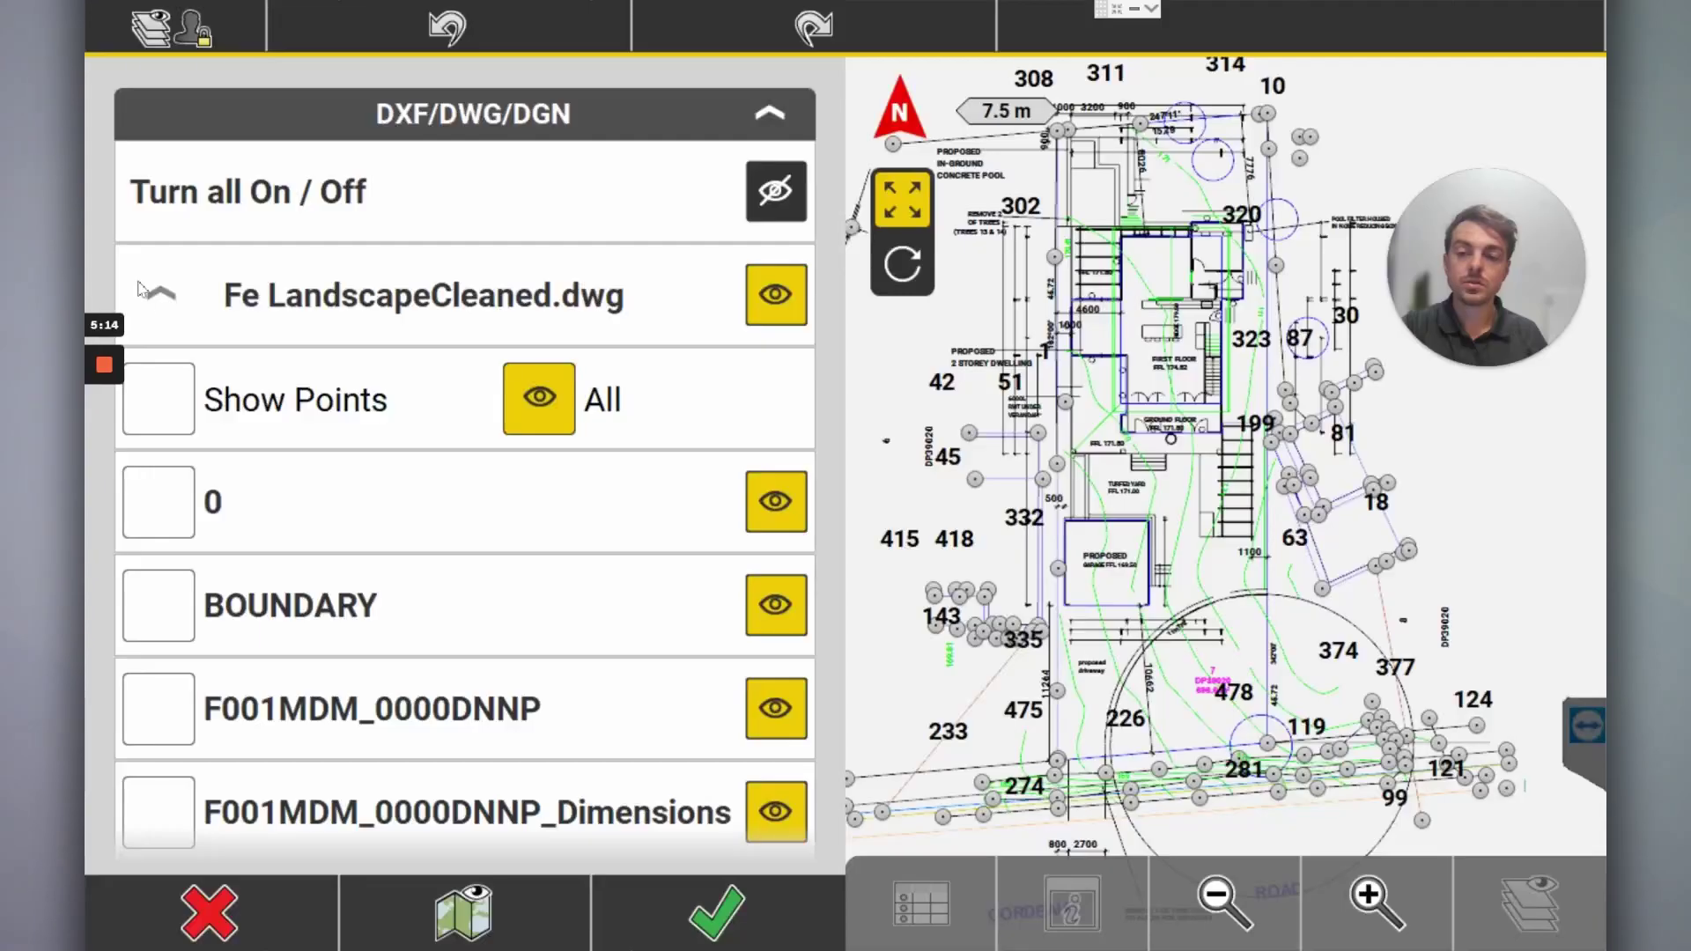
pyautogui.click(165, 299)
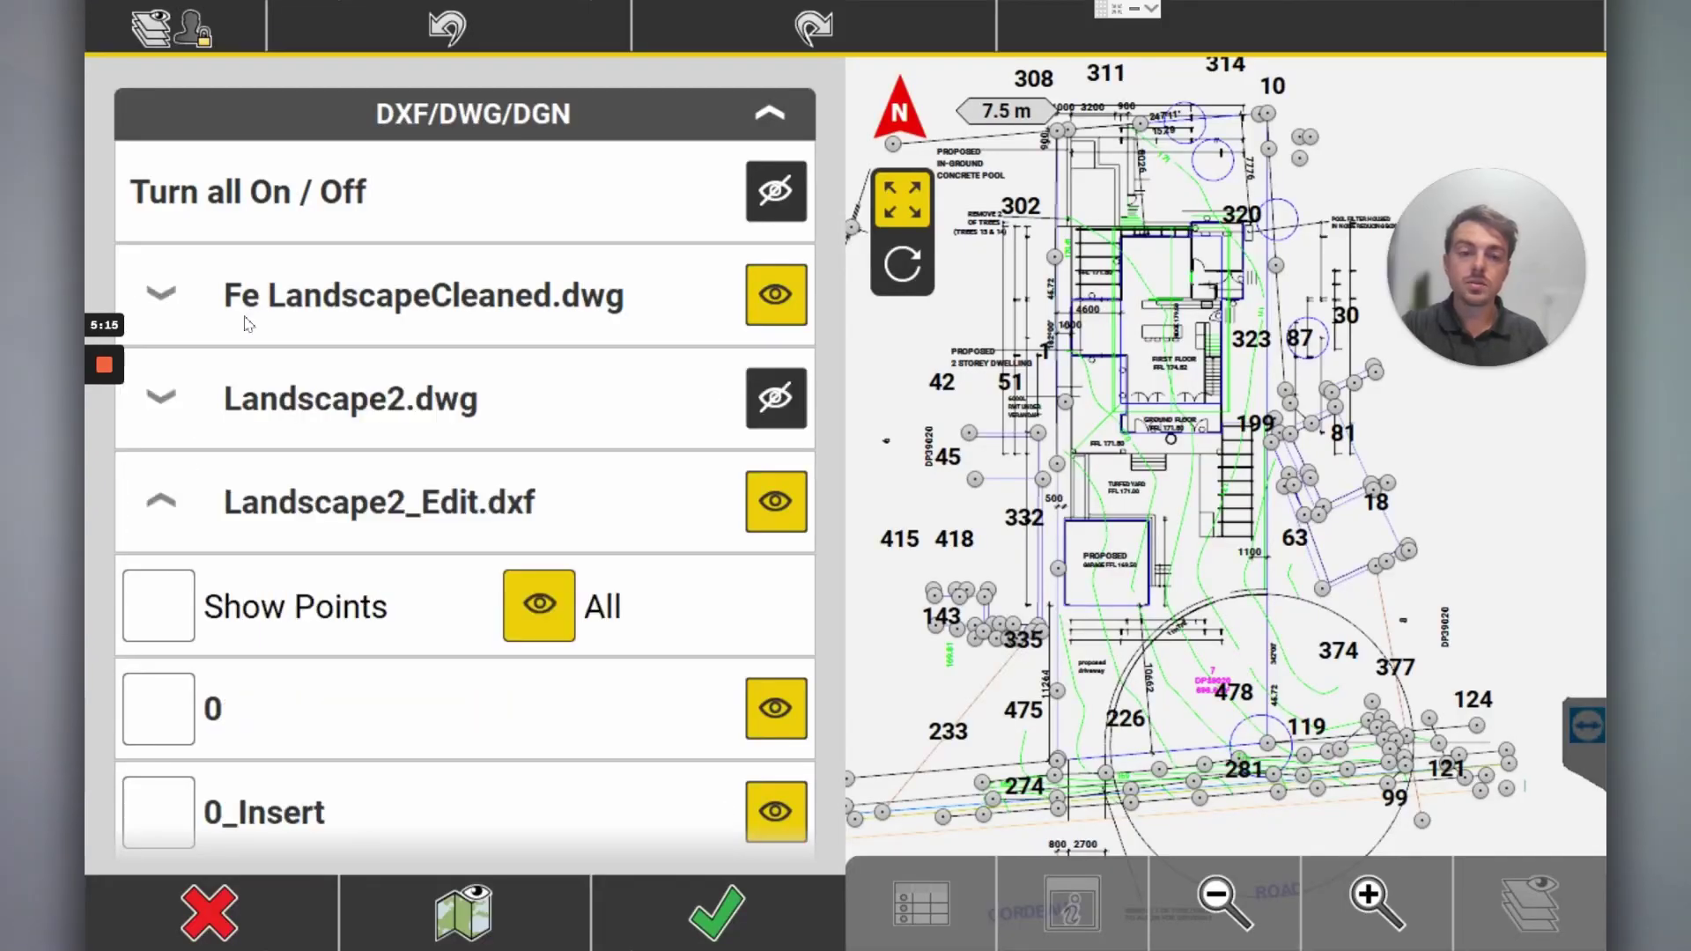
pyautogui.click(743, 932)
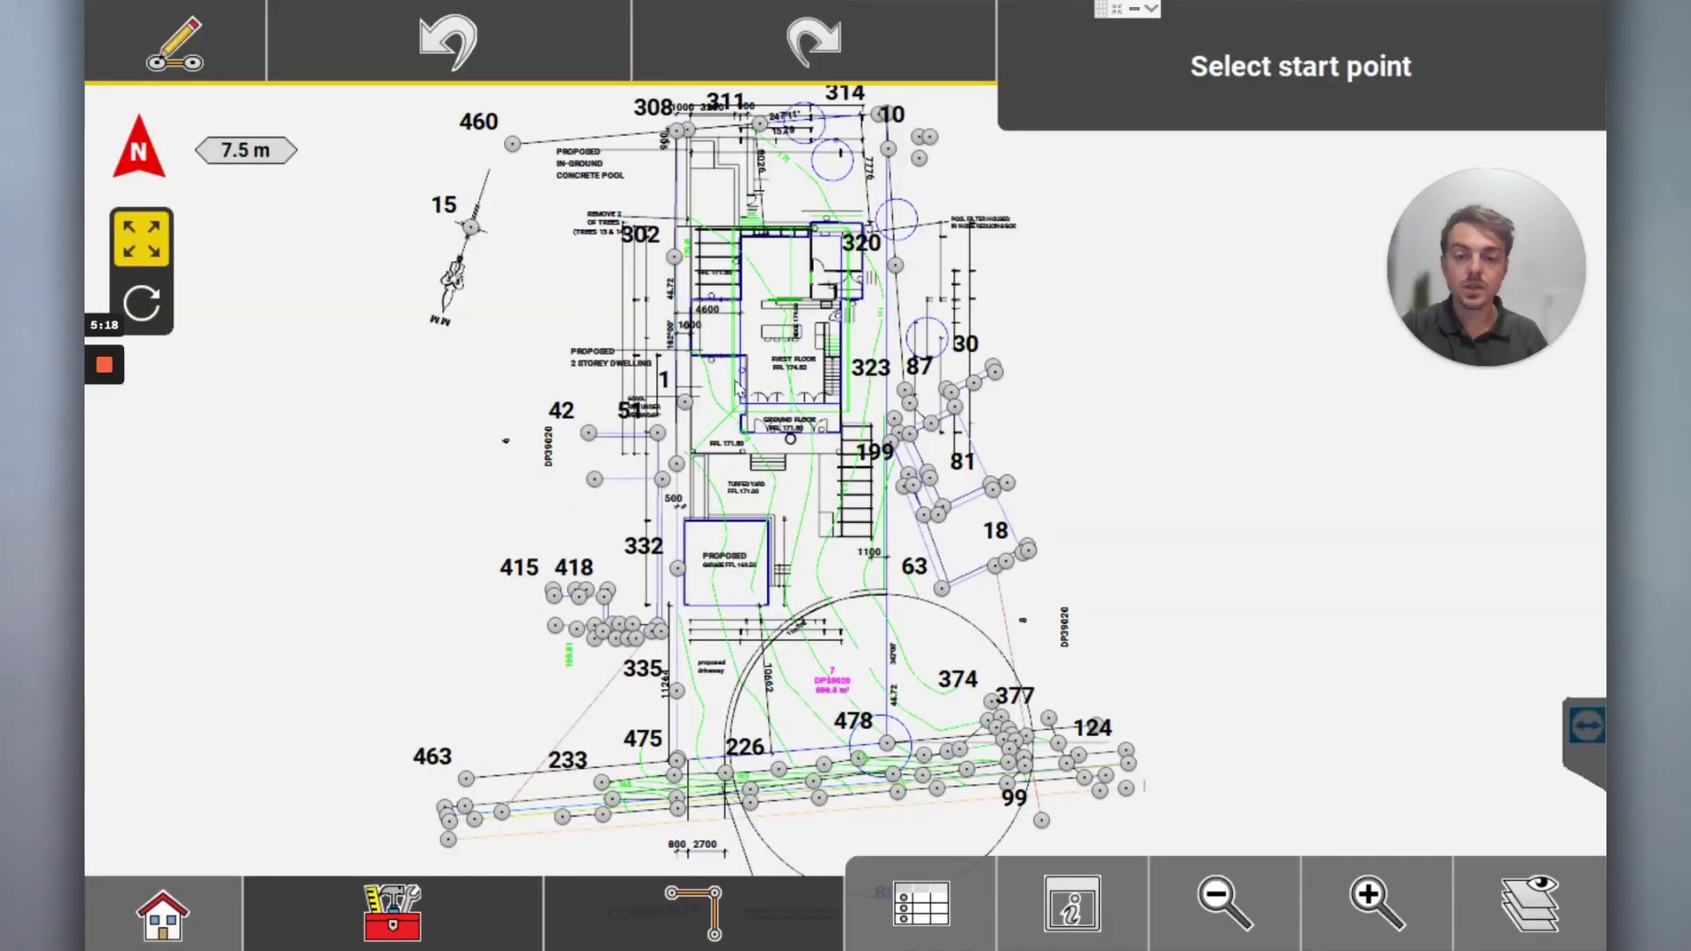
pyautogui.moveTo(737, 383); pyautogui.dragTo(882, 575)
pyautogui.moveTo(1073, 756); pyautogui.dragTo(1008, 558)
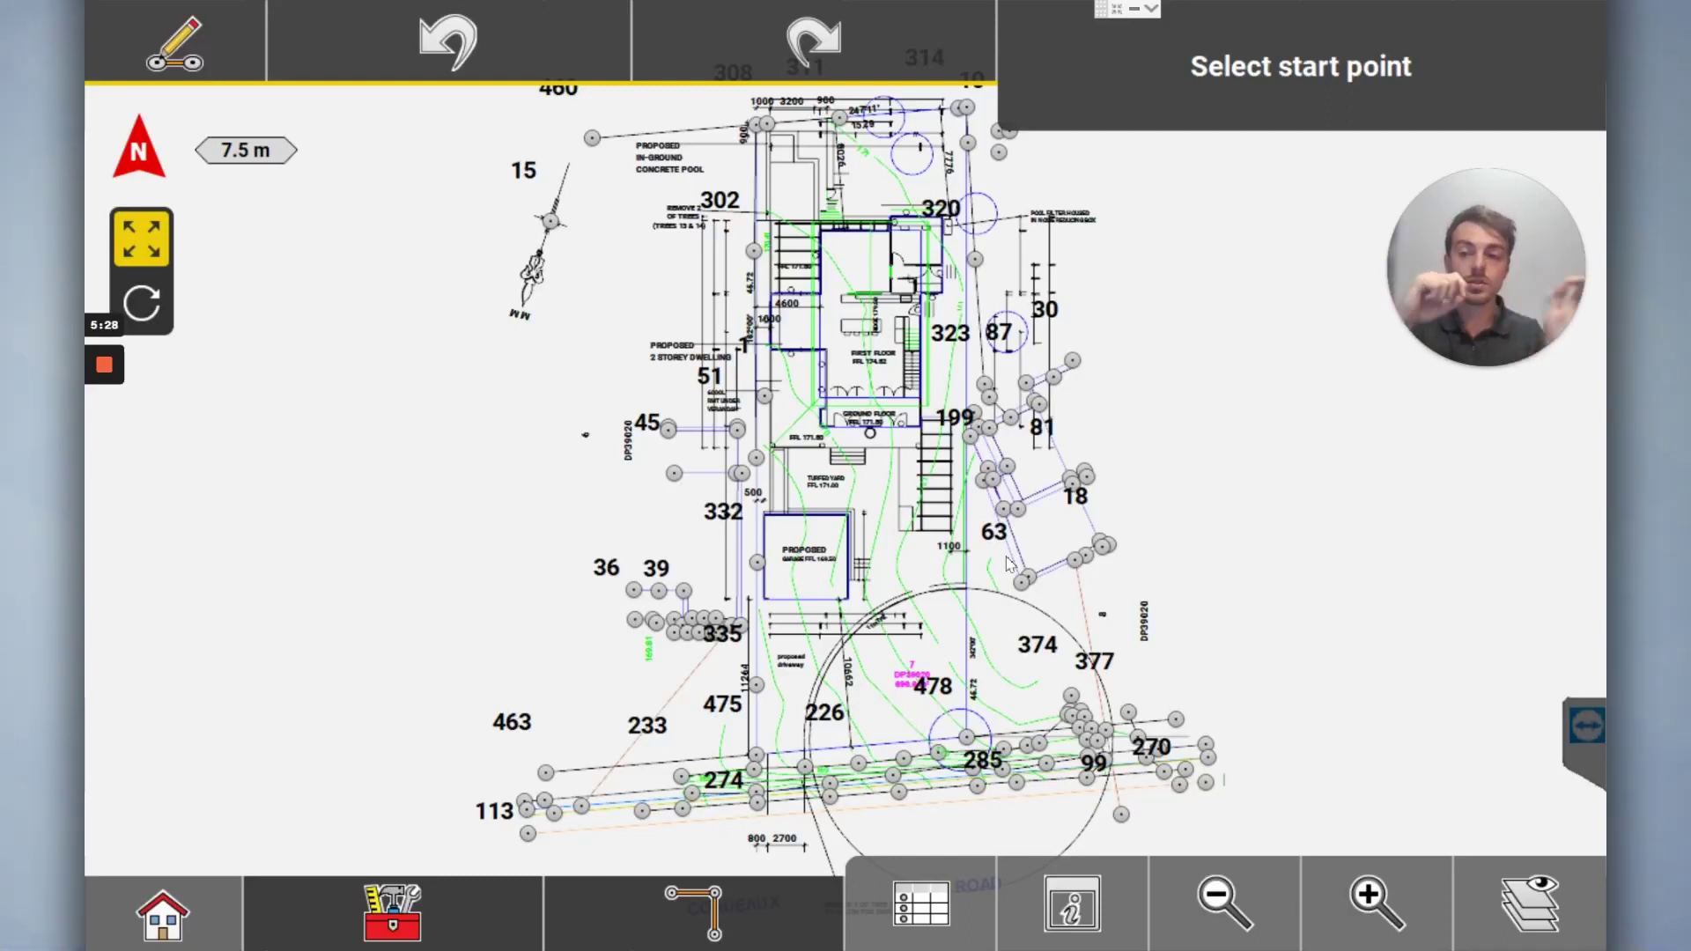
# Step: Turn on Show Points for all layers of both Fe LandscapeCleaned.dwg and Landscape2_Edit.dxf and apply the visibility settings
pyautogui.click(1529, 916)
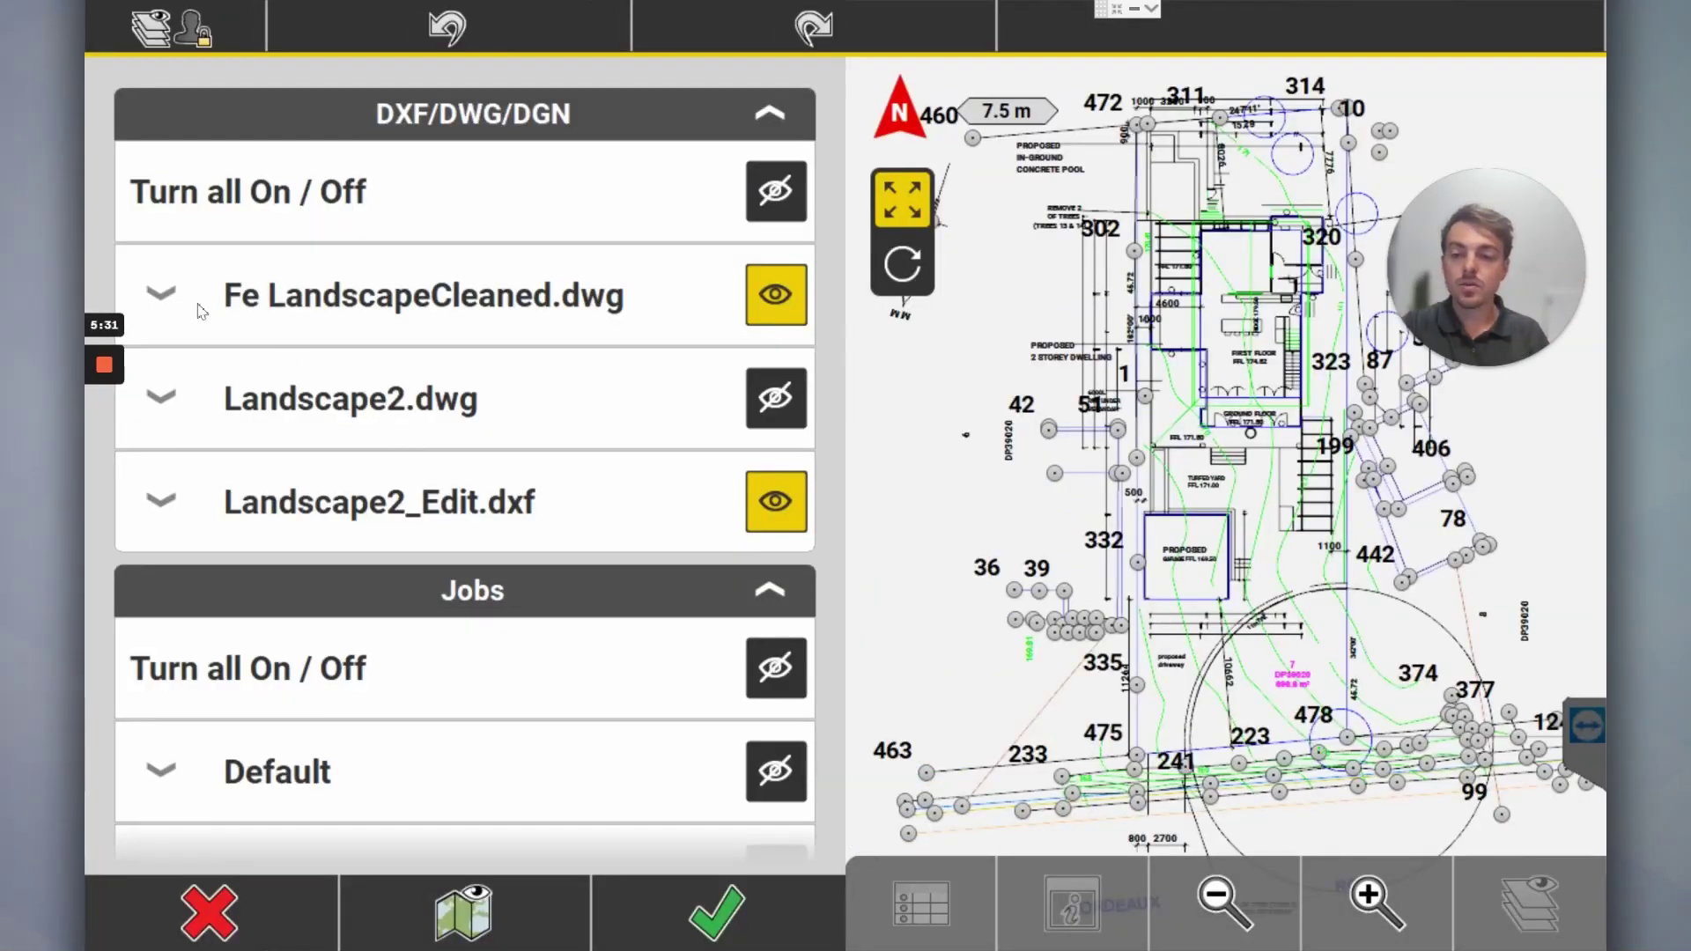
pyautogui.click(201, 310)
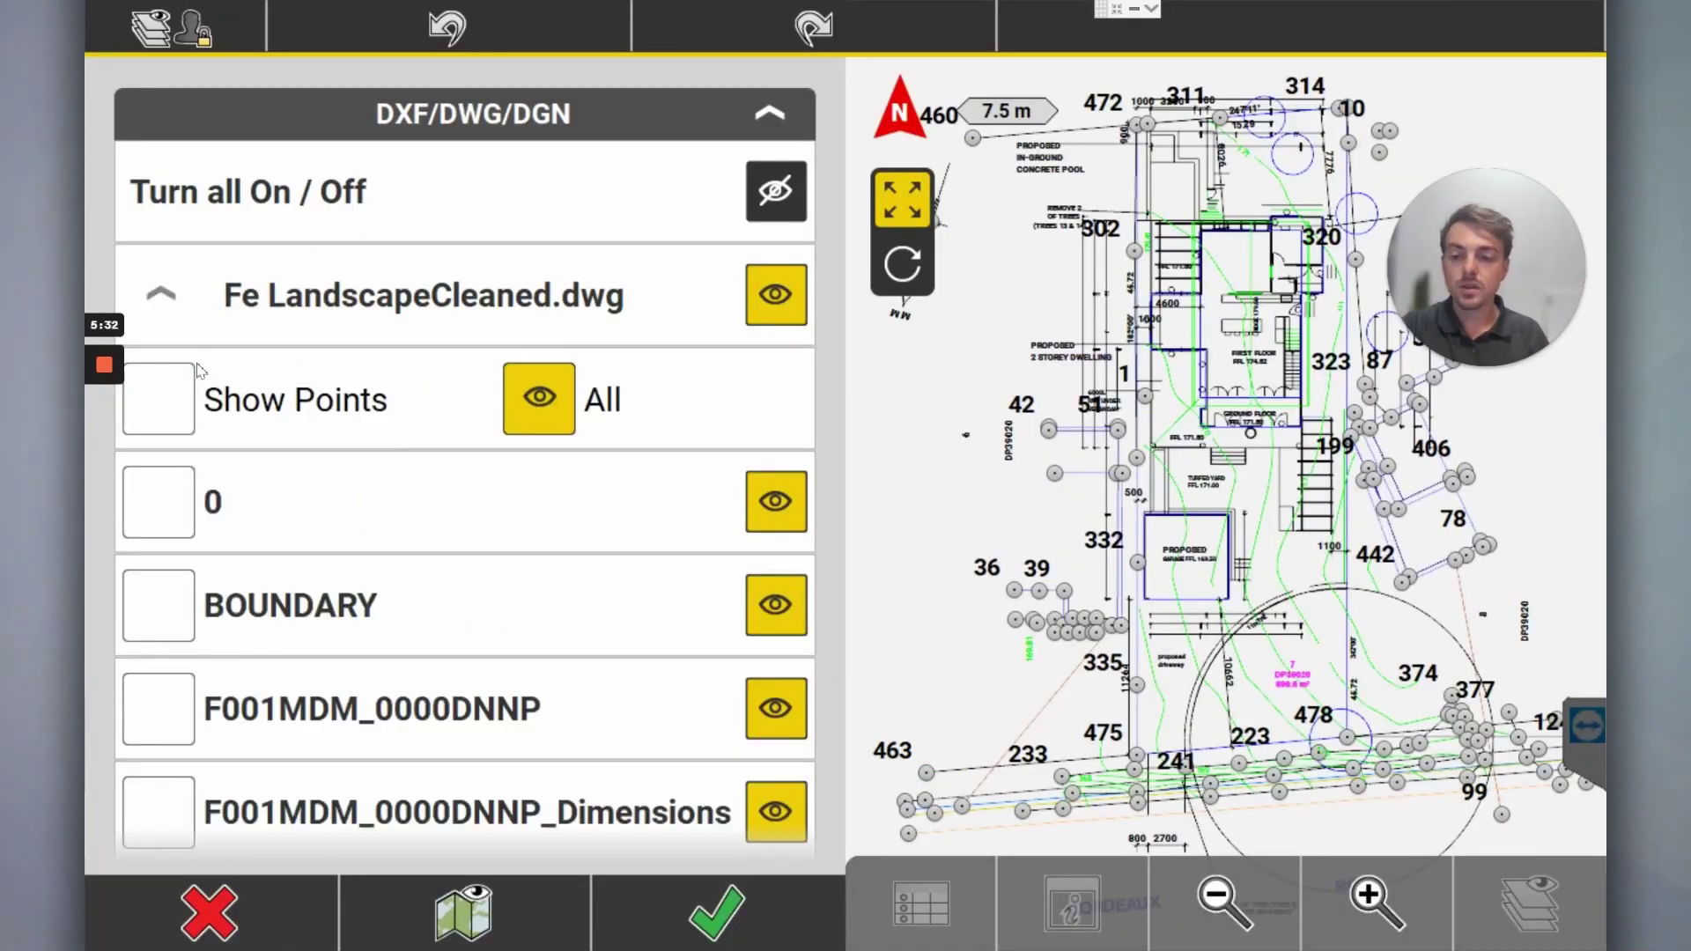
pyautogui.click(177, 412)
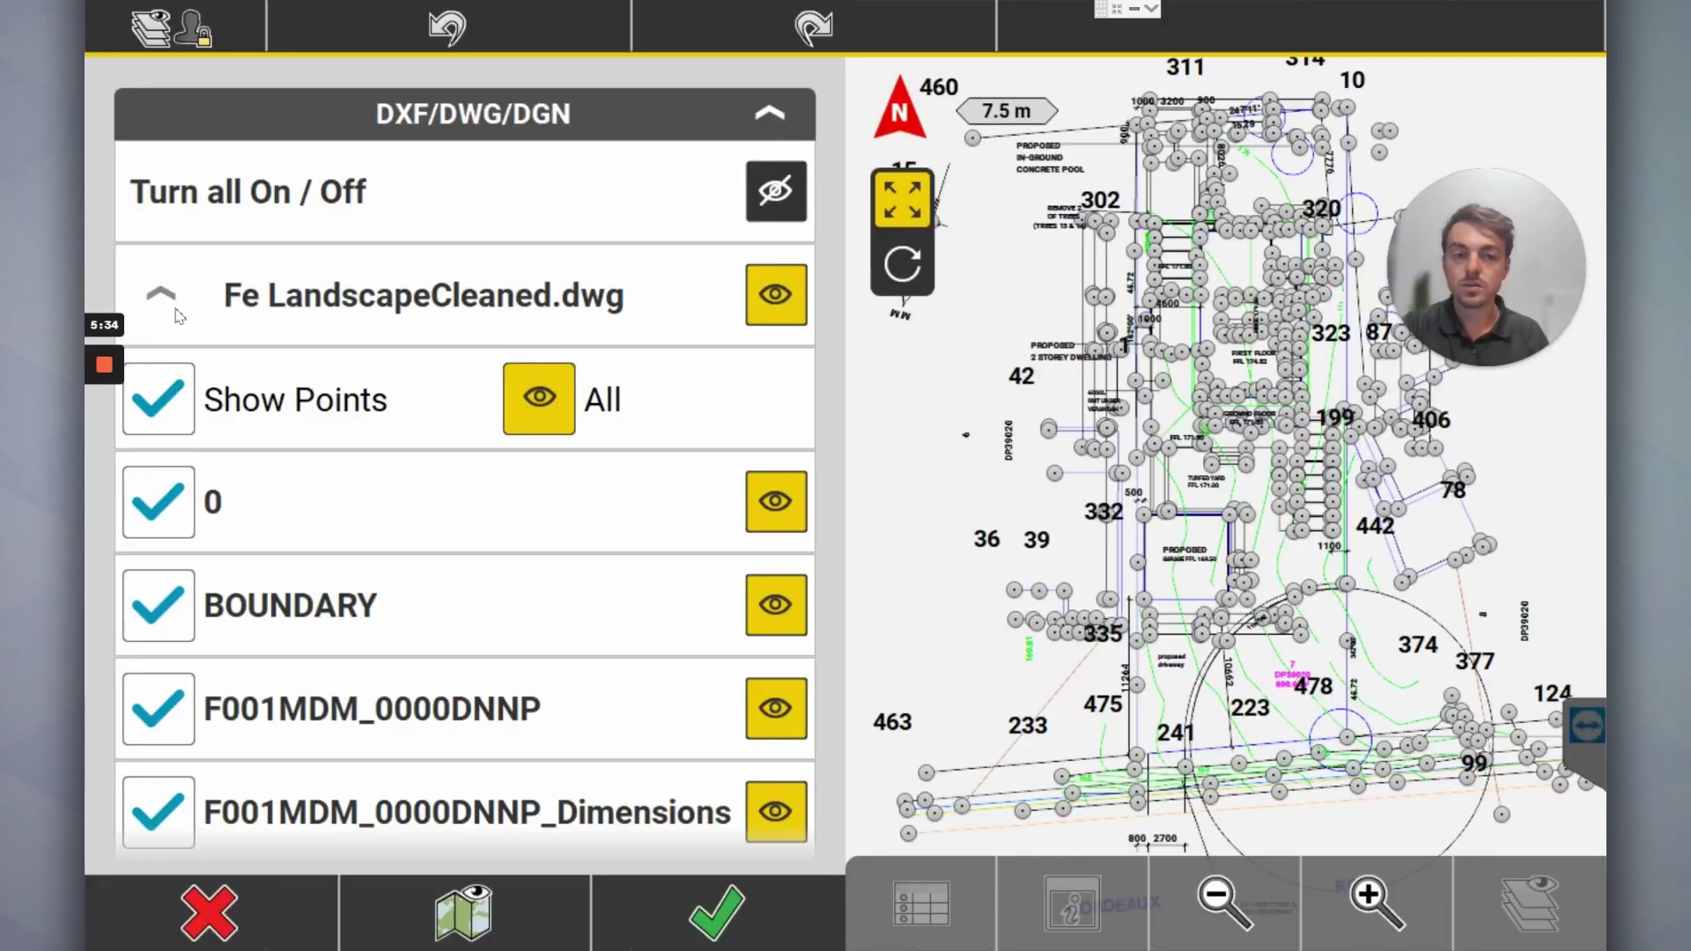
pyautogui.click(177, 313)
pyautogui.click(177, 495)
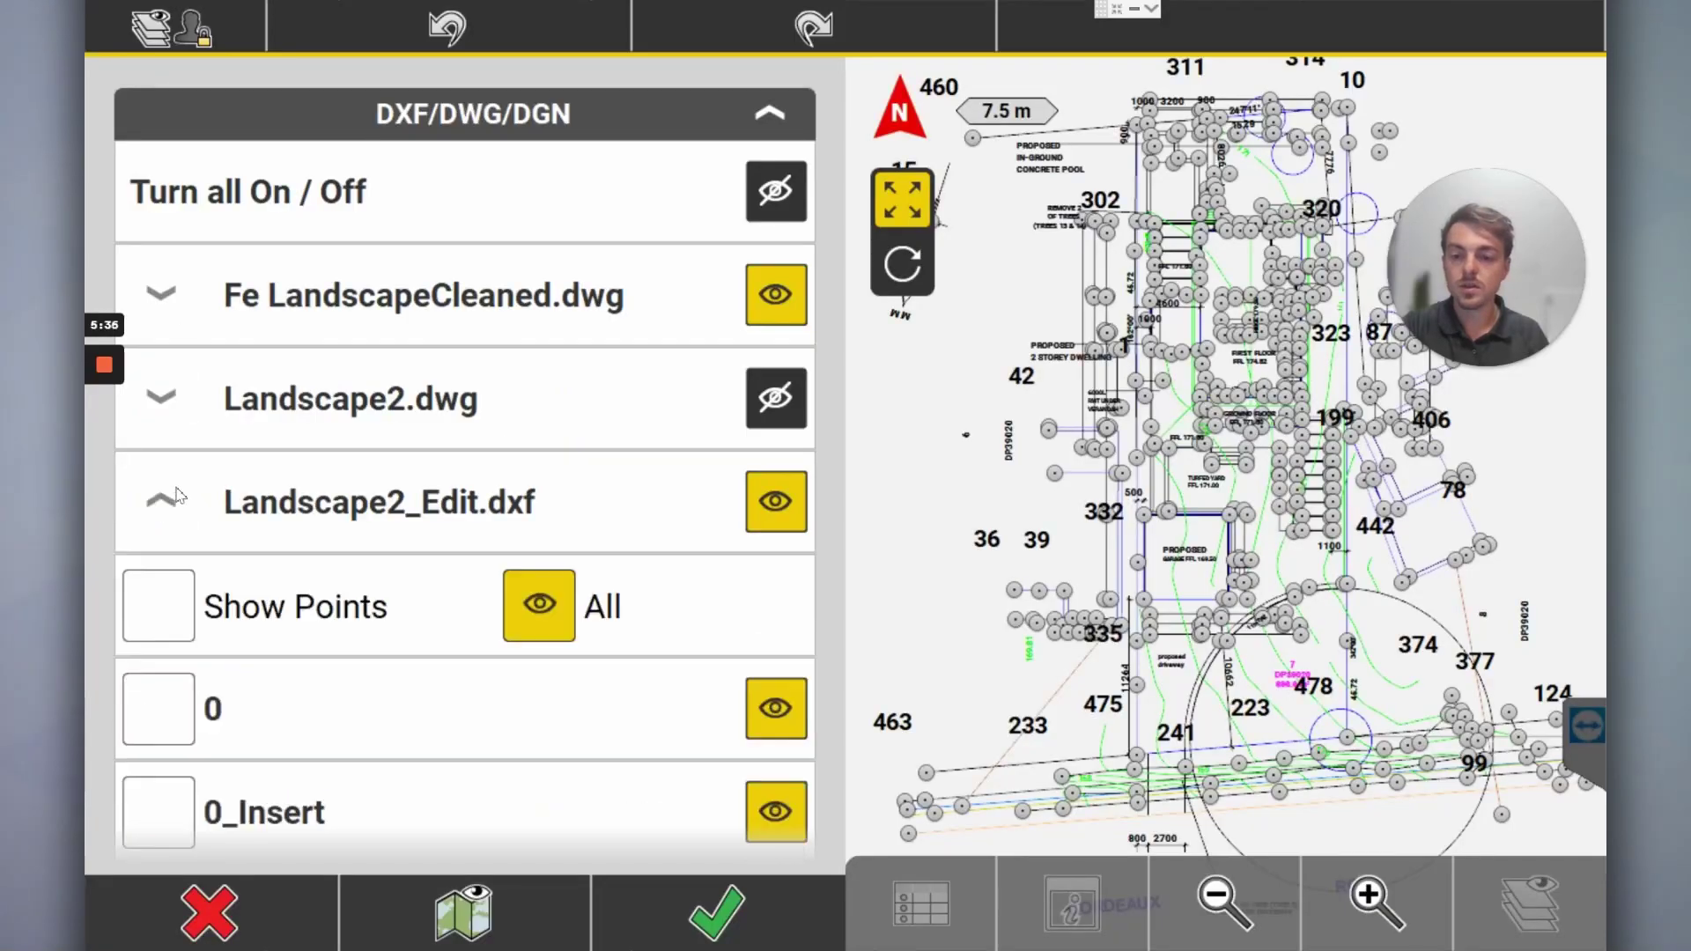
pyautogui.click(171, 605)
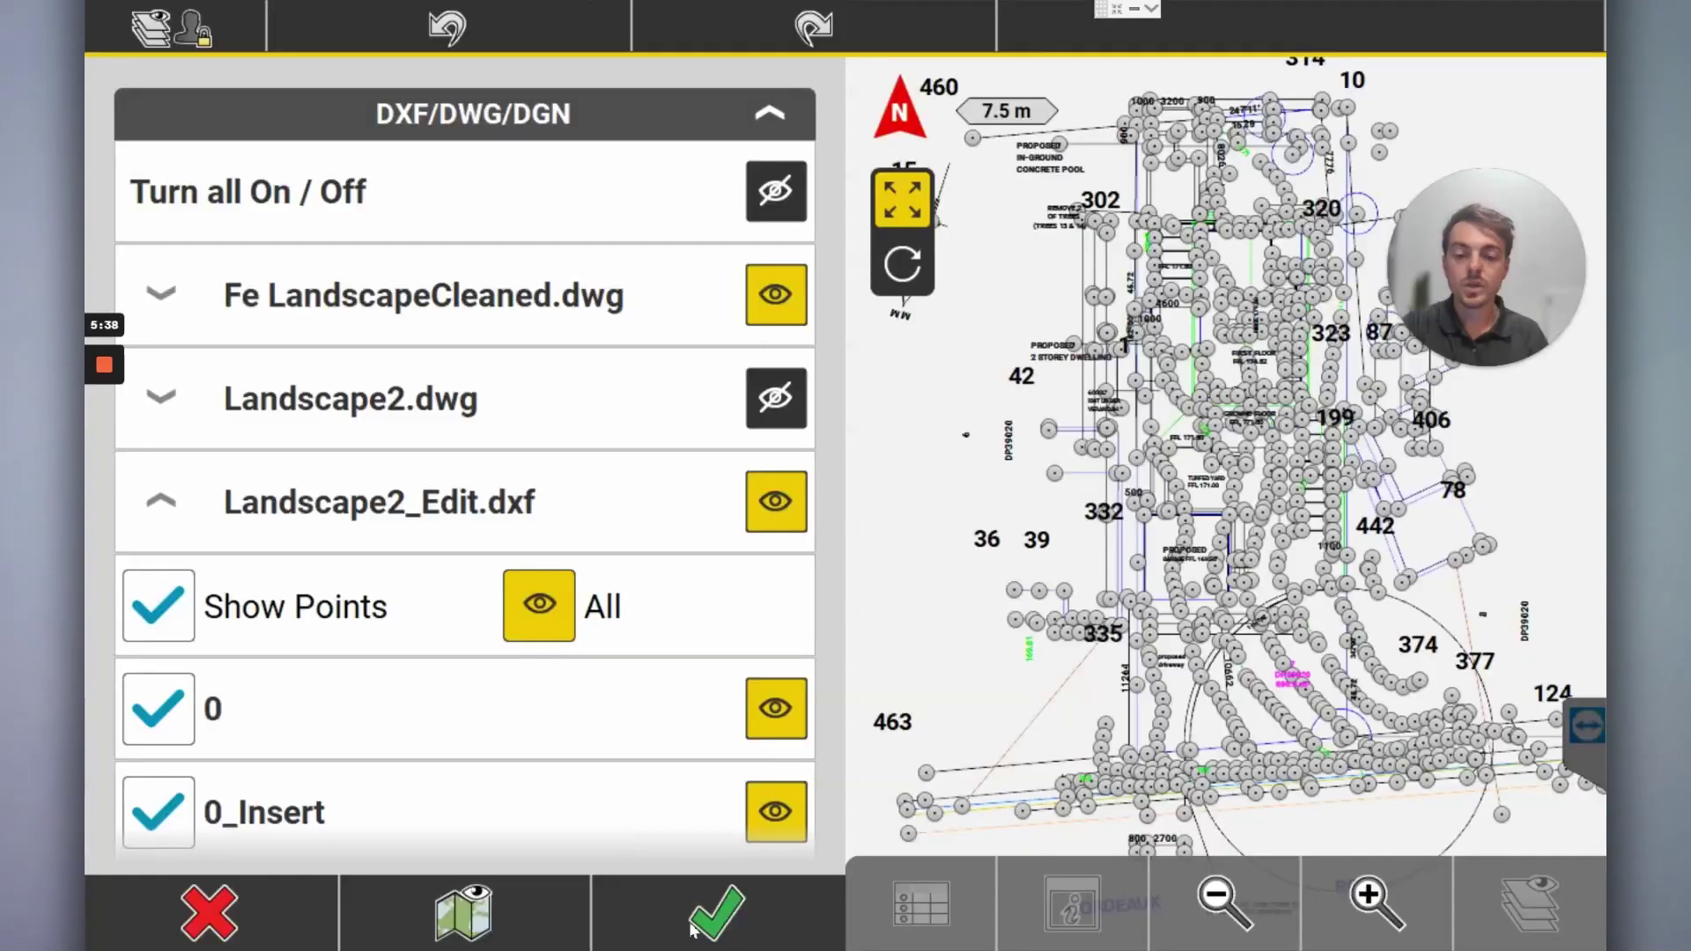
pyautogui.click(702, 921)
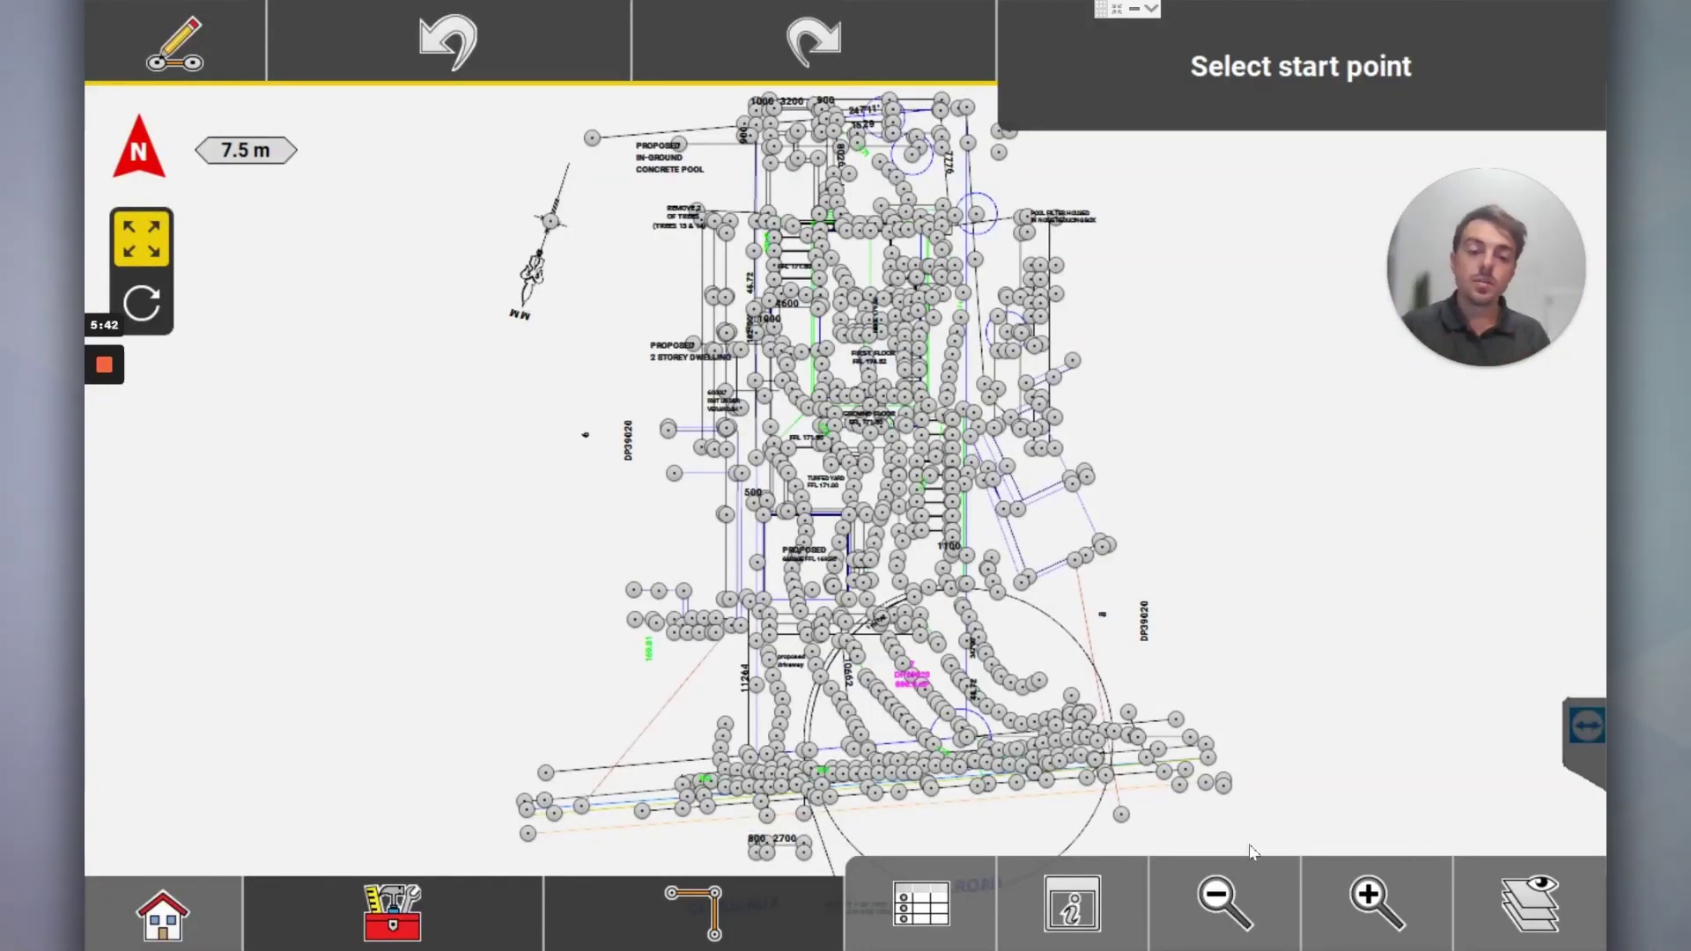
# Step: Examine the elements at the pool's inner north-east corner, Line294-2, and compare their coordinates between the two drawings
pyautogui.click(1388, 918)
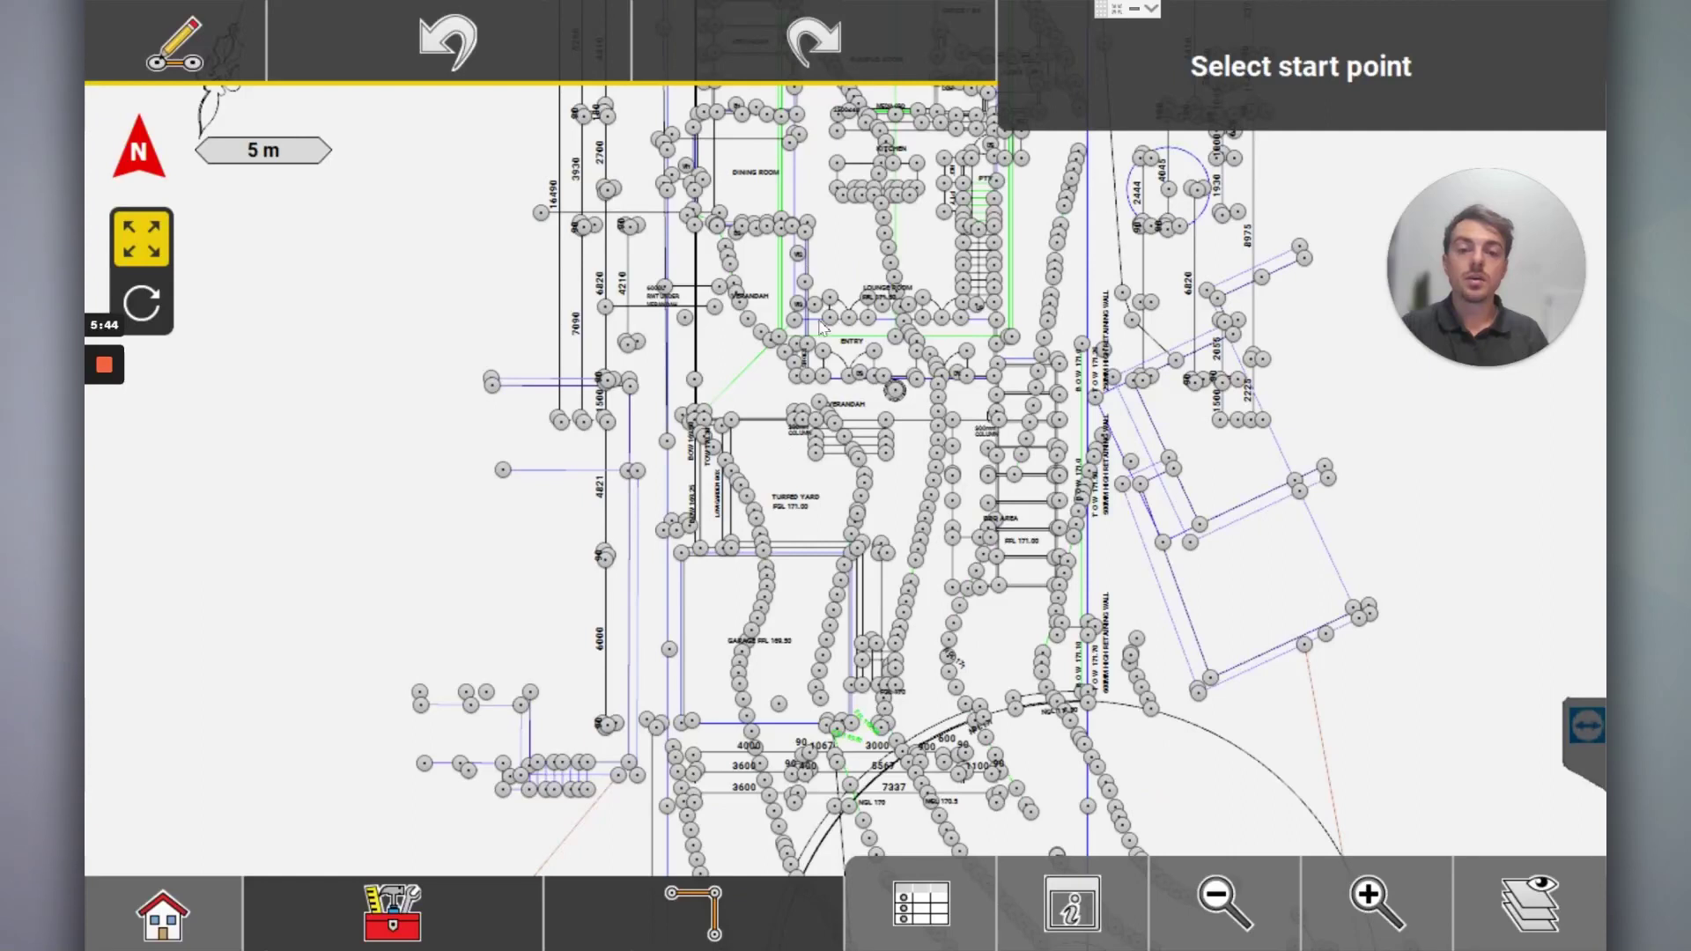
pyautogui.moveTo(821, 326); pyautogui.dragTo(884, 612)
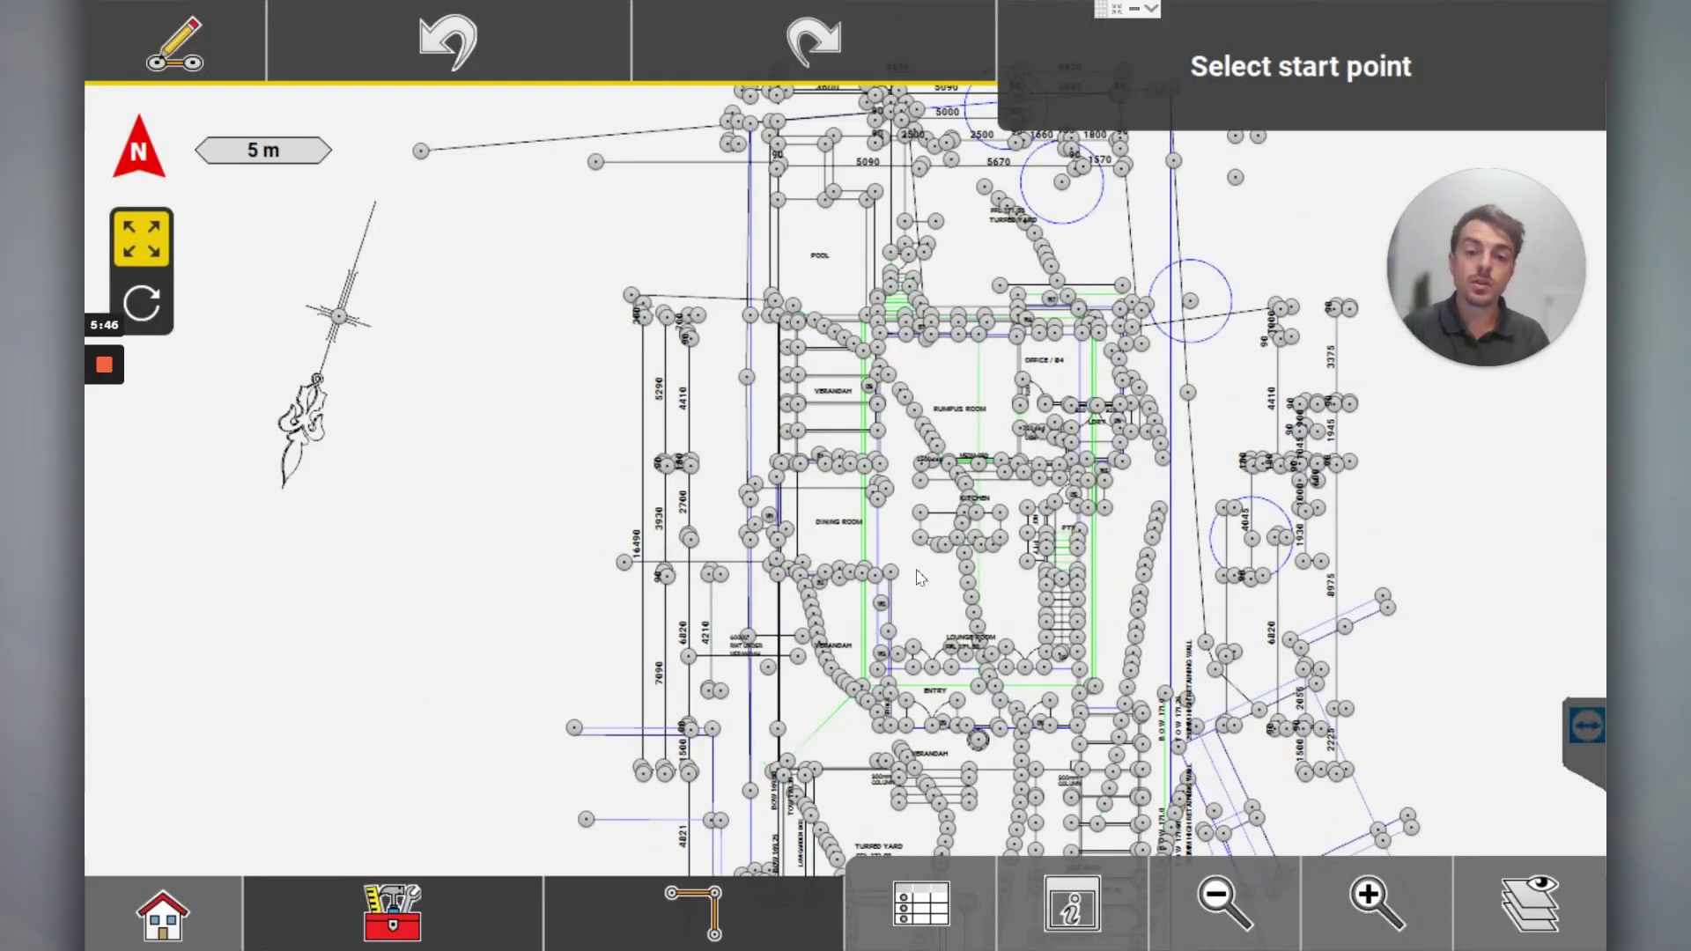
pyautogui.moveTo(896, 453); pyautogui.dragTo(898, 643)
pyautogui.click(1363, 908)
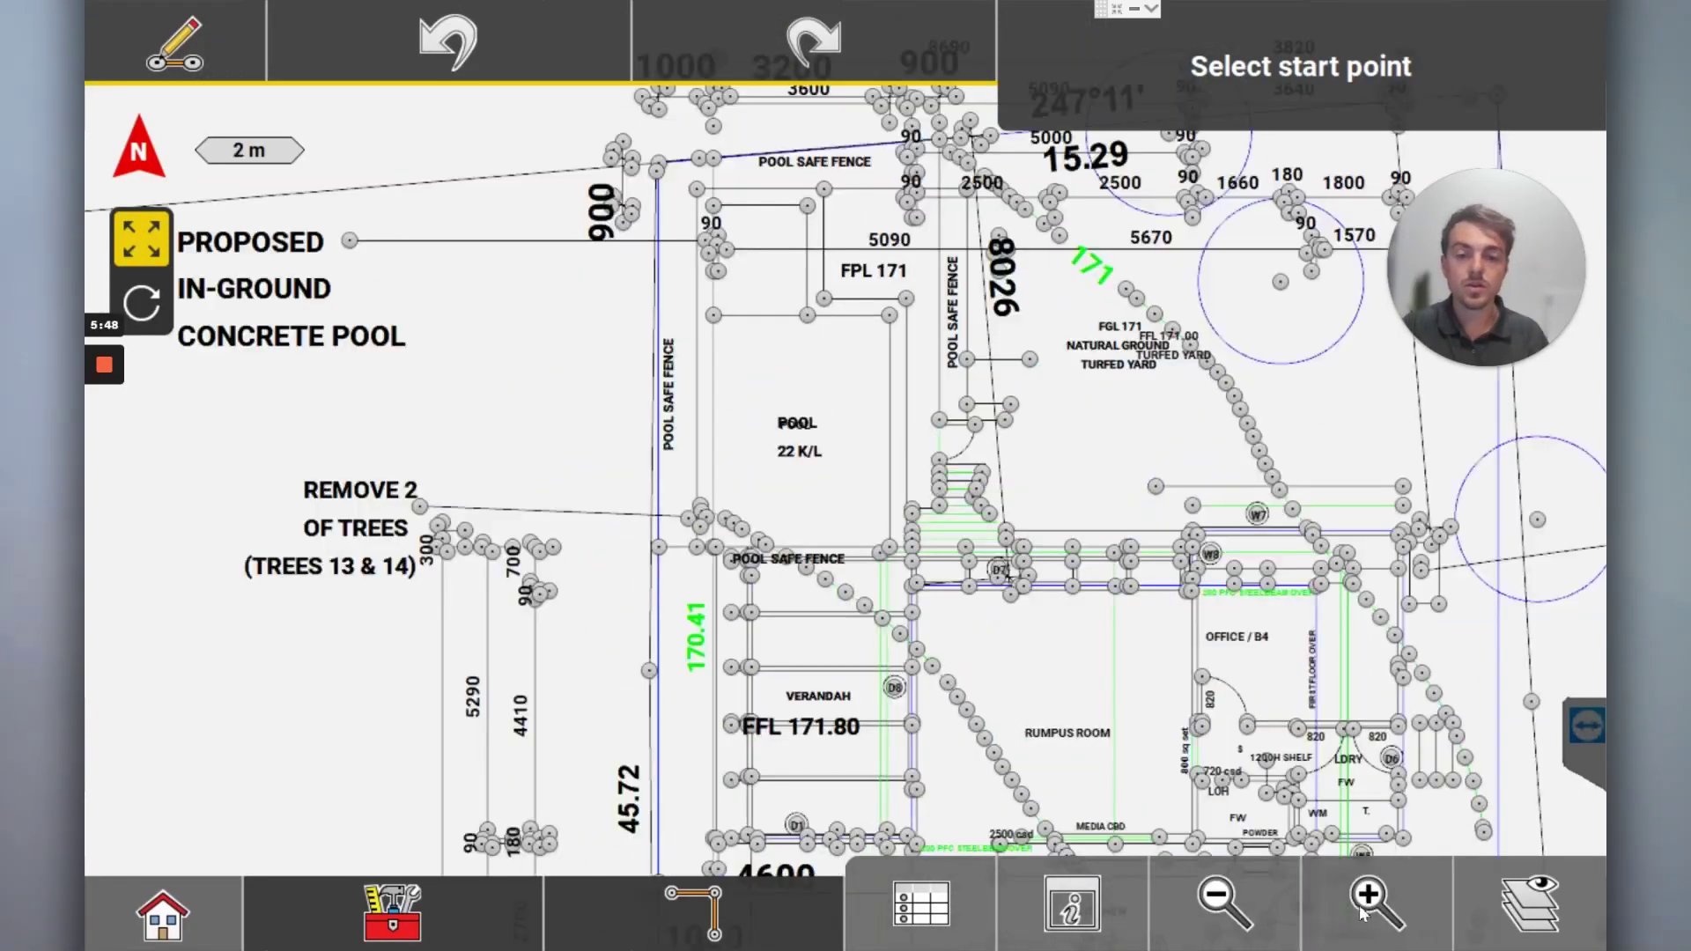
pyautogui.click(1363, 912)
pyautogui.moveTo(883, 382); pyautogui.dragTo(851, 499)
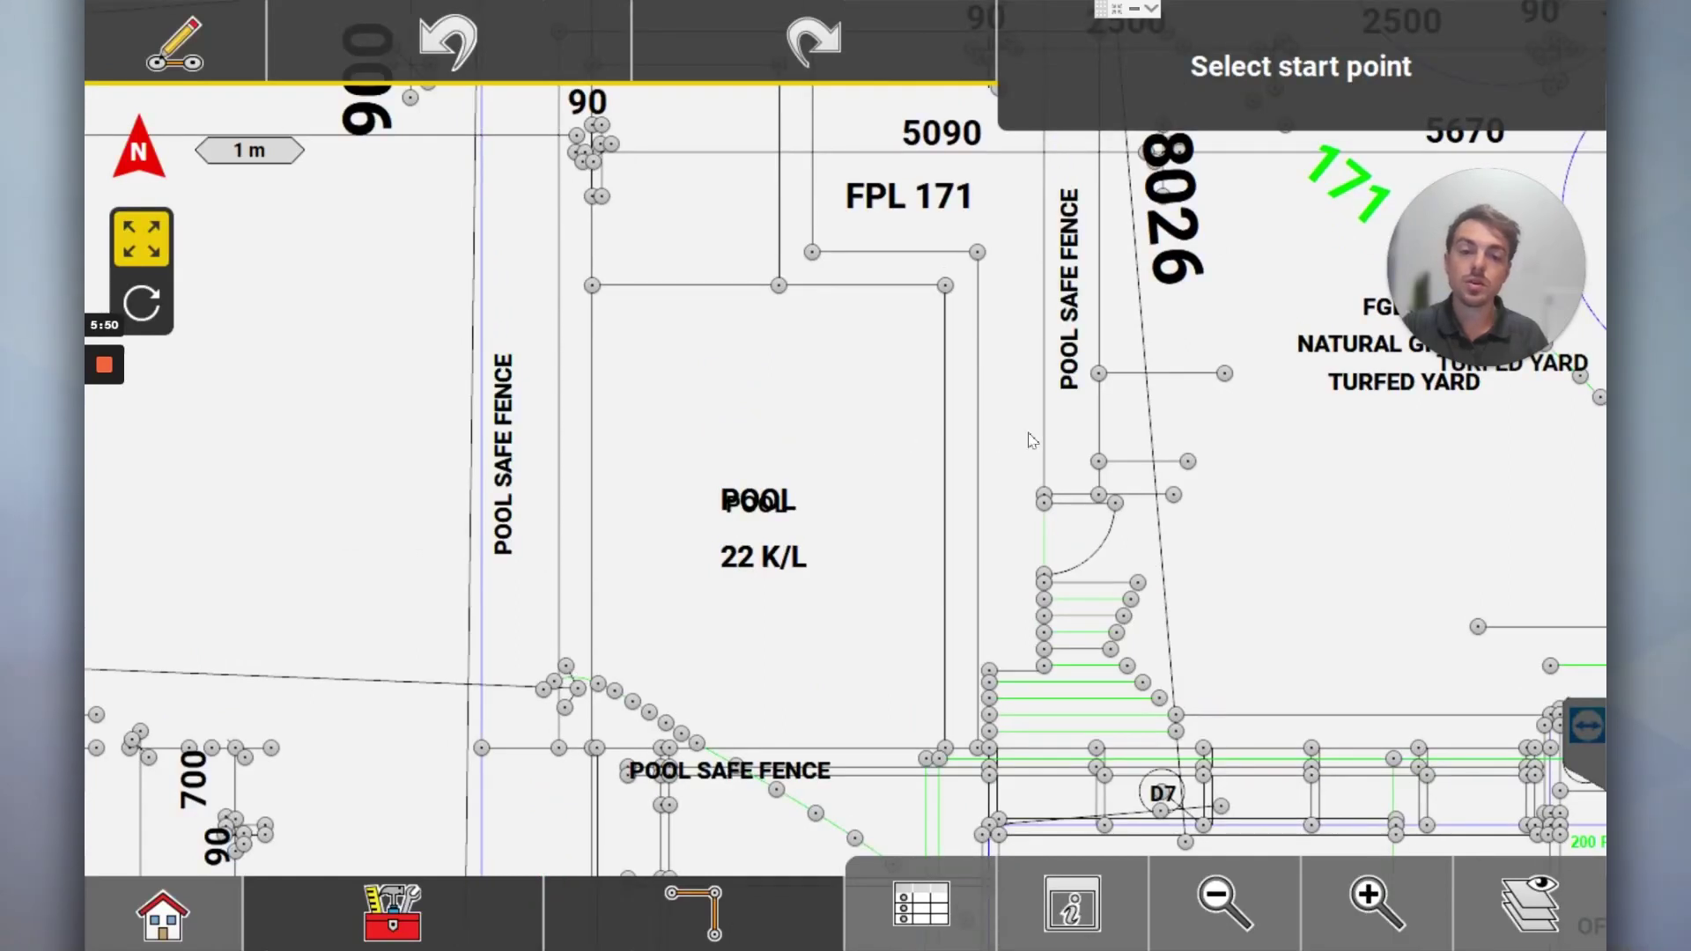
pyautogui.click(933, 341)
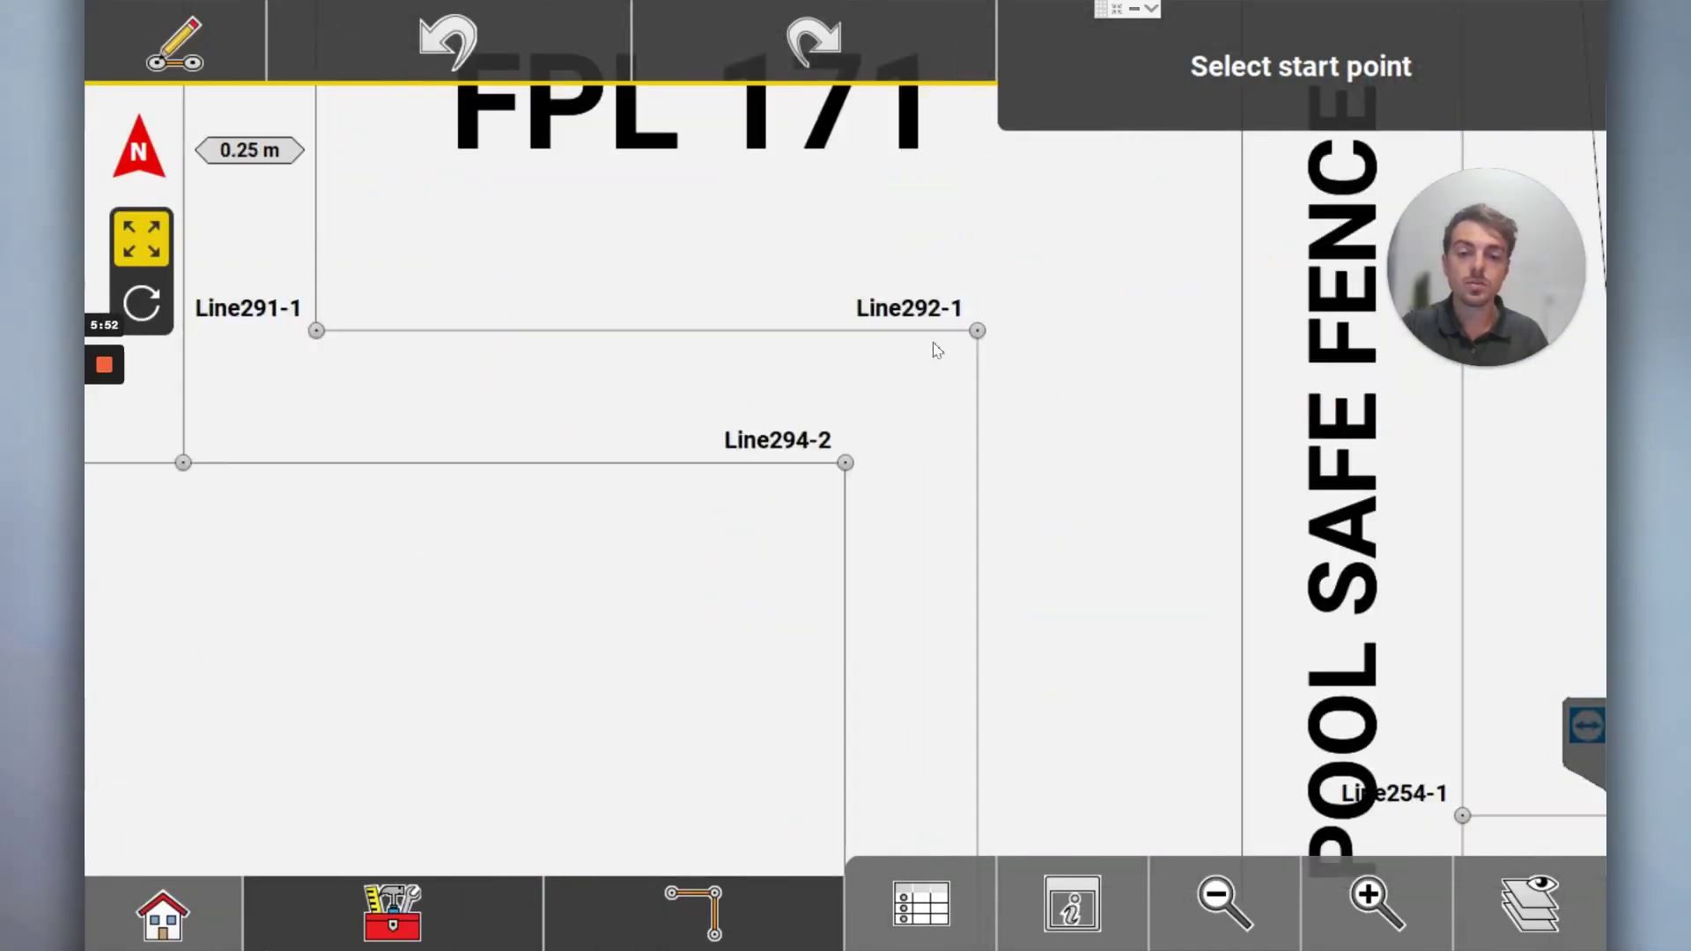
pyautogui.scroll(2, 847, 466)
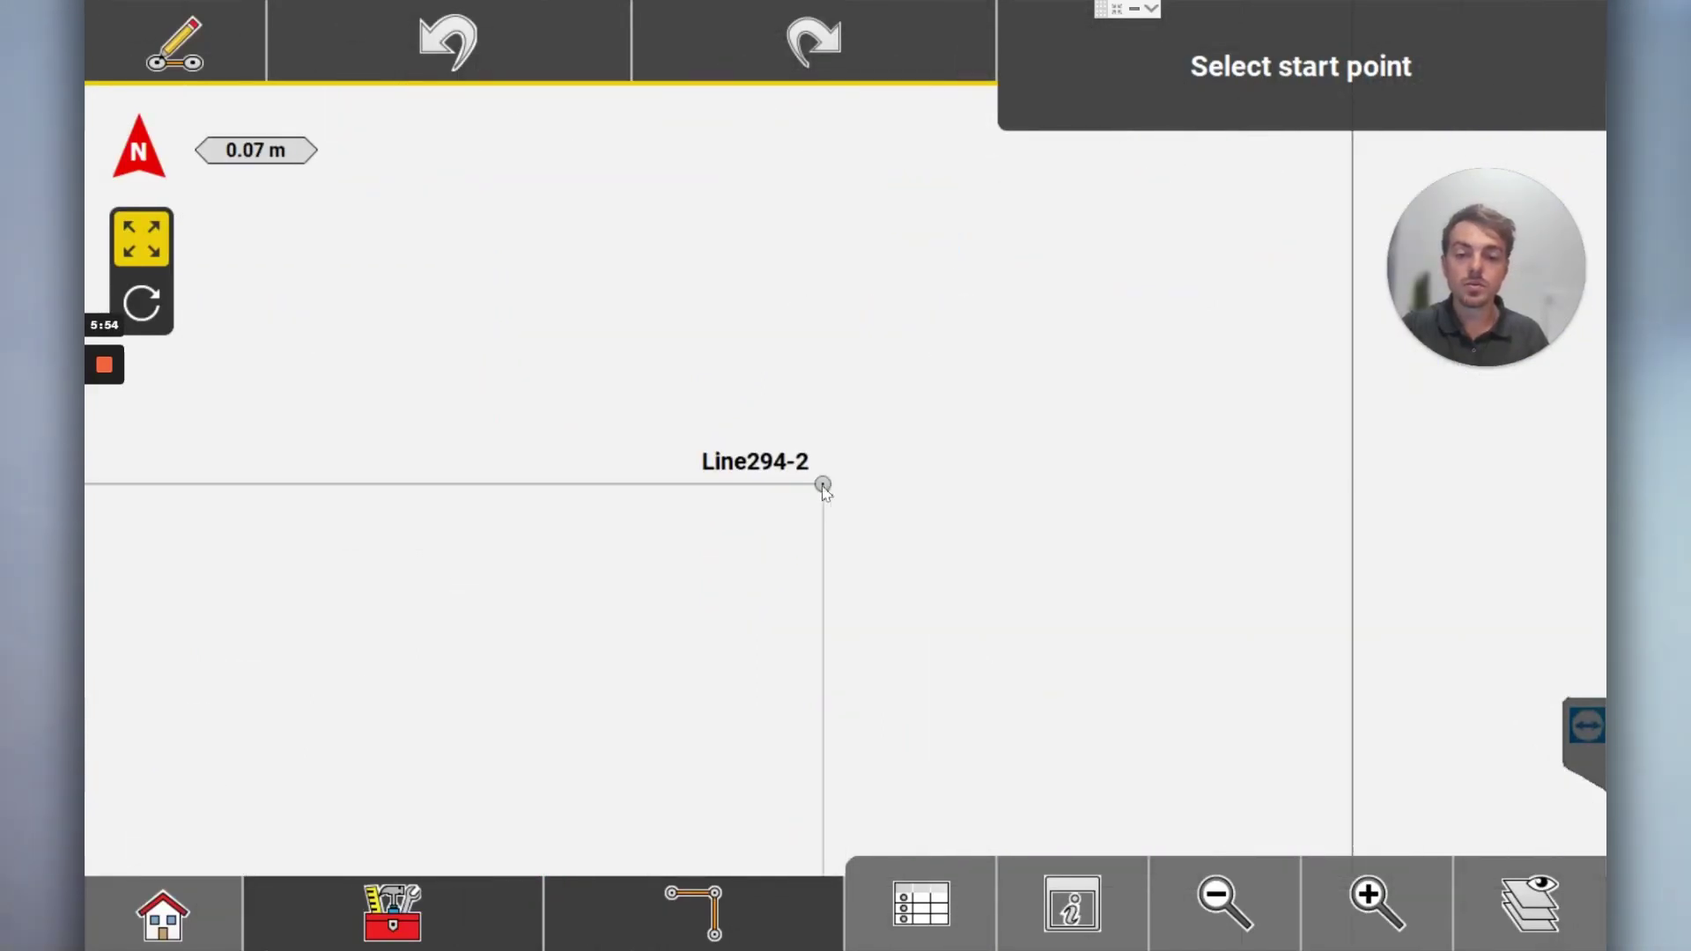
pyautogui.click(825, 486)
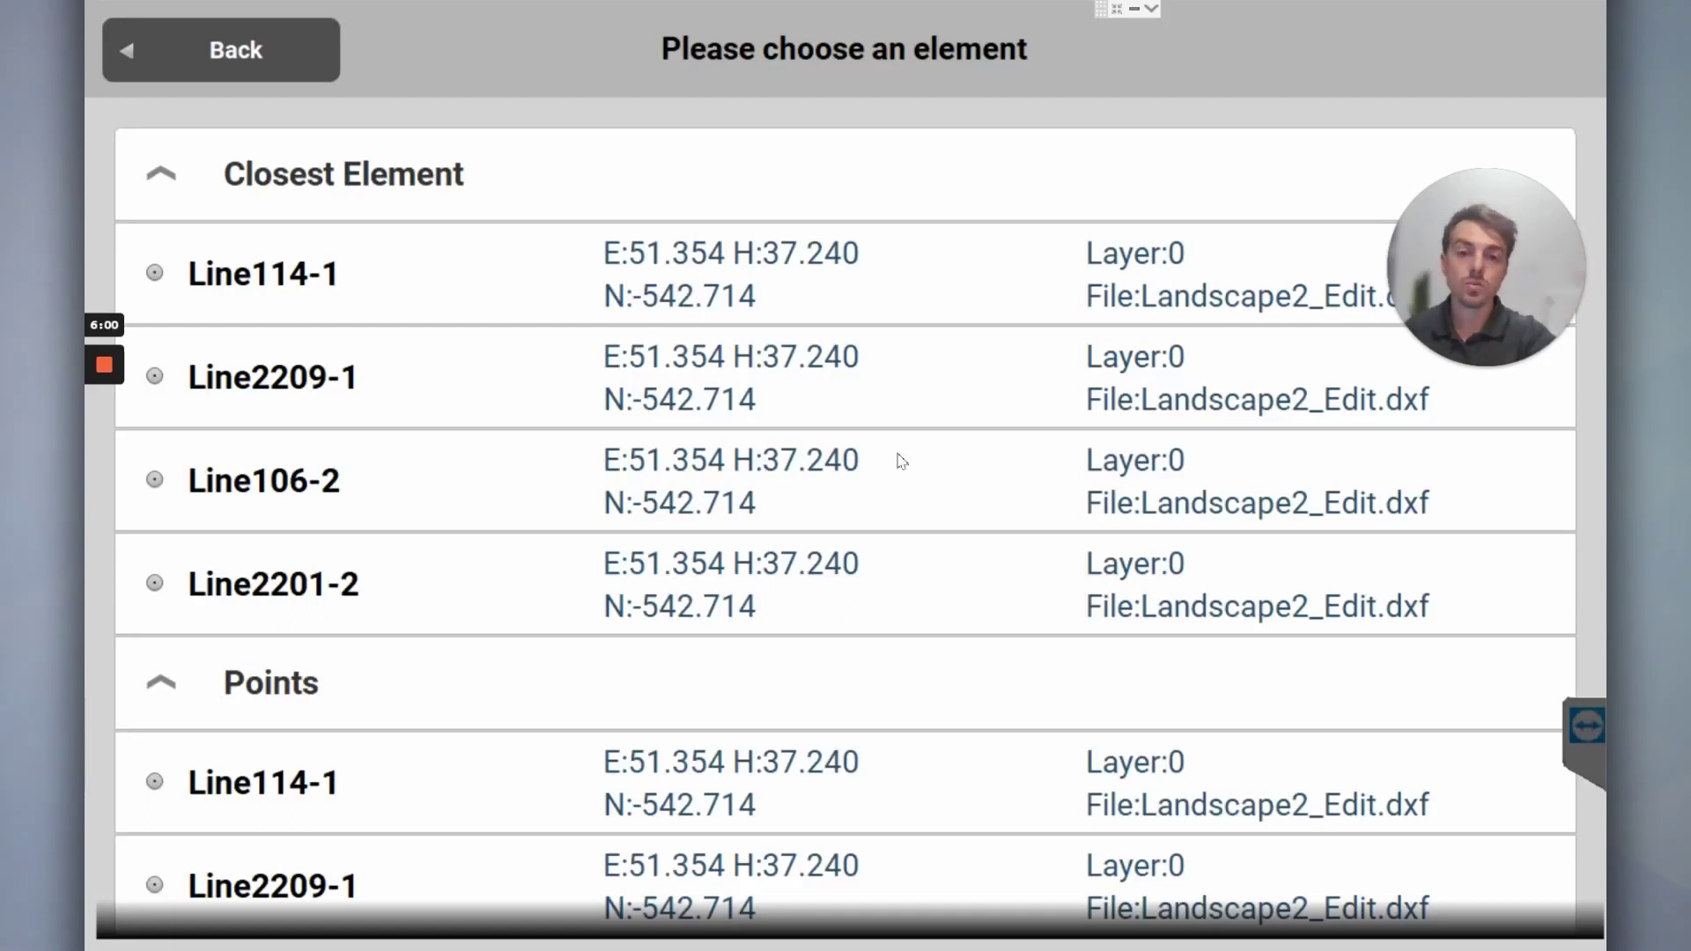
pyautogui.scroll(-5, 978, 385)
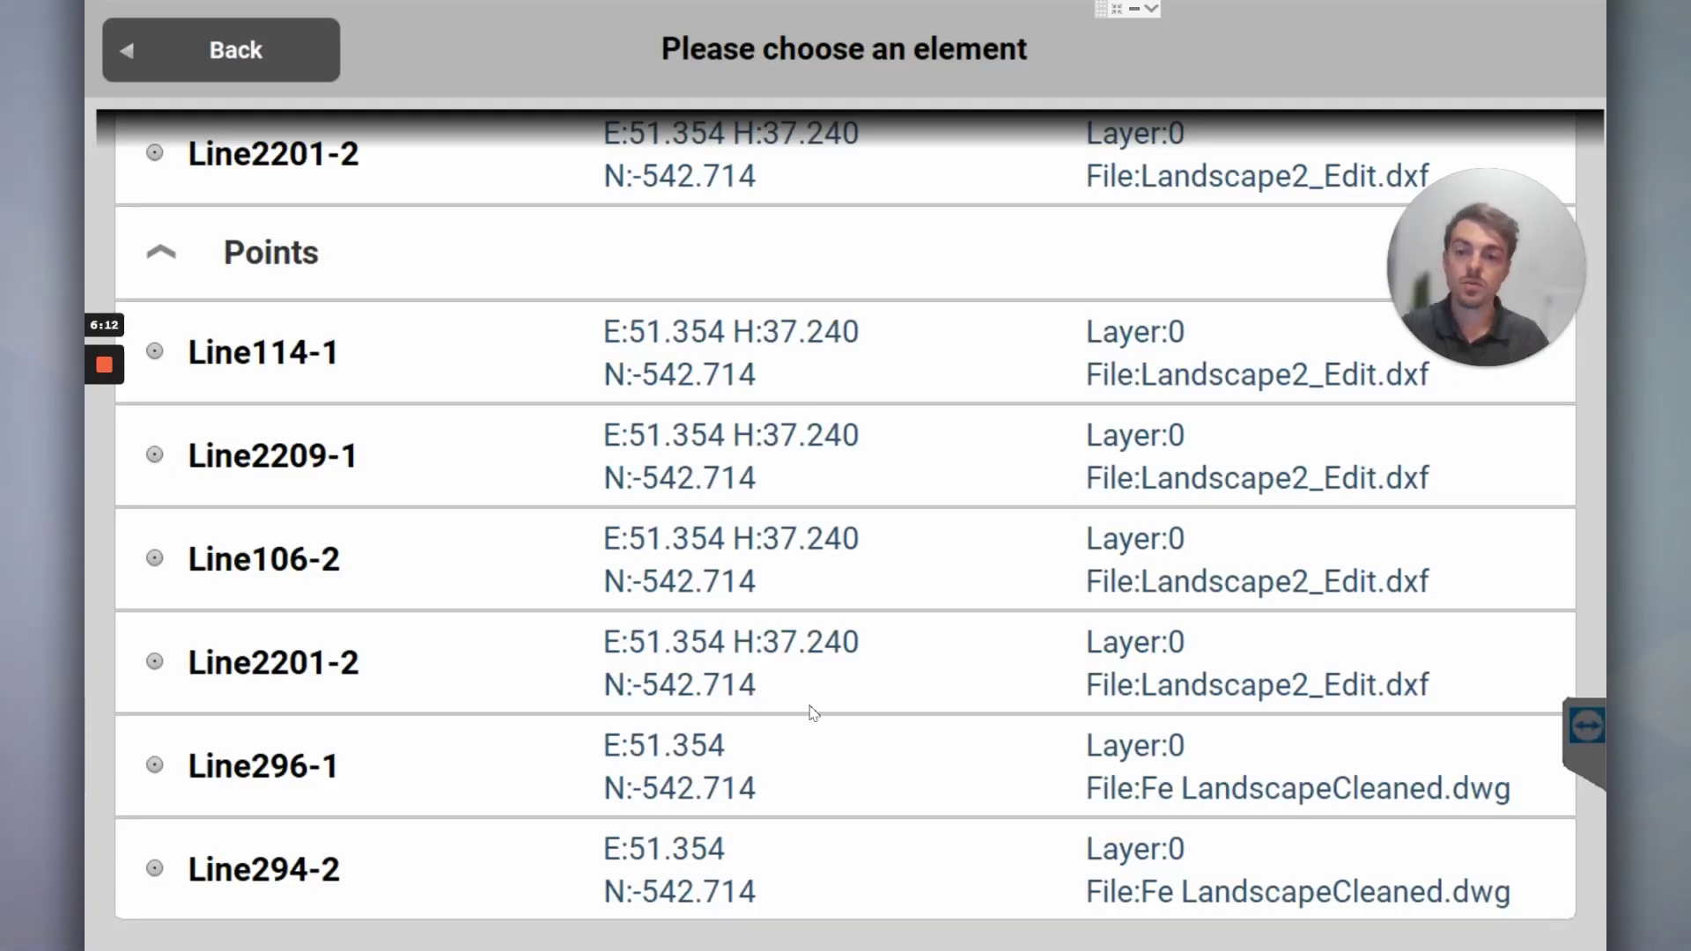
pyautogui.scroll(3, 792, 687)
pyautogui.click(220, 60)
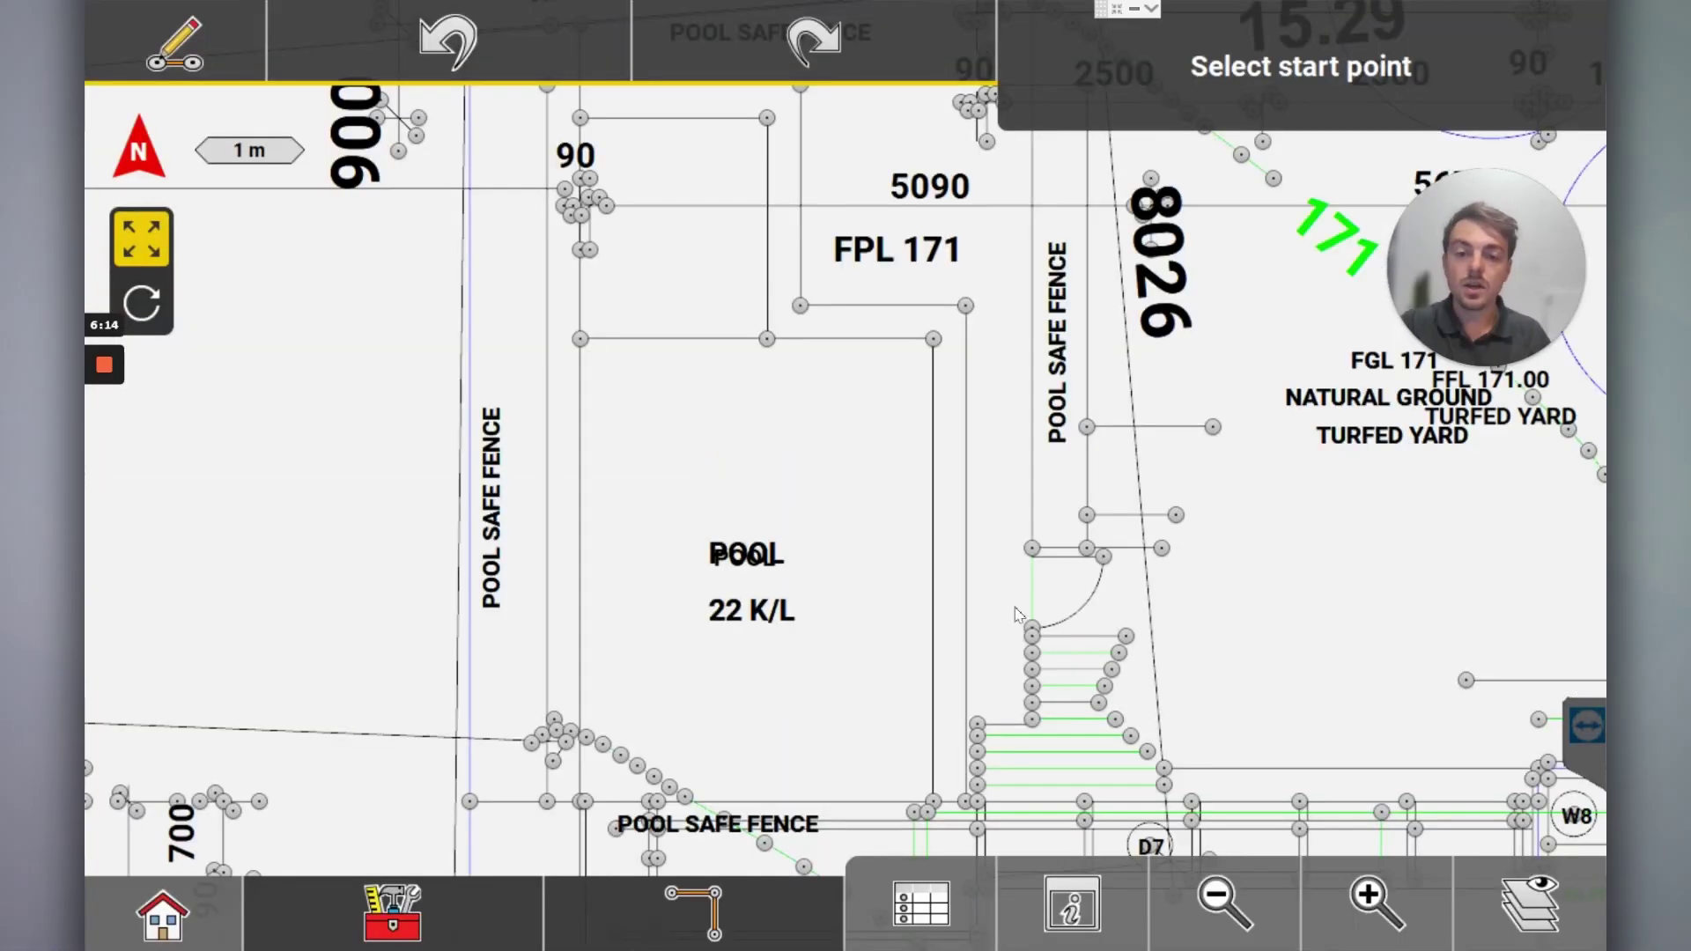
# Step: Switch from Sketching to the Checks application with the pool area of the plan in view
pyautogui.click(1225, 900)
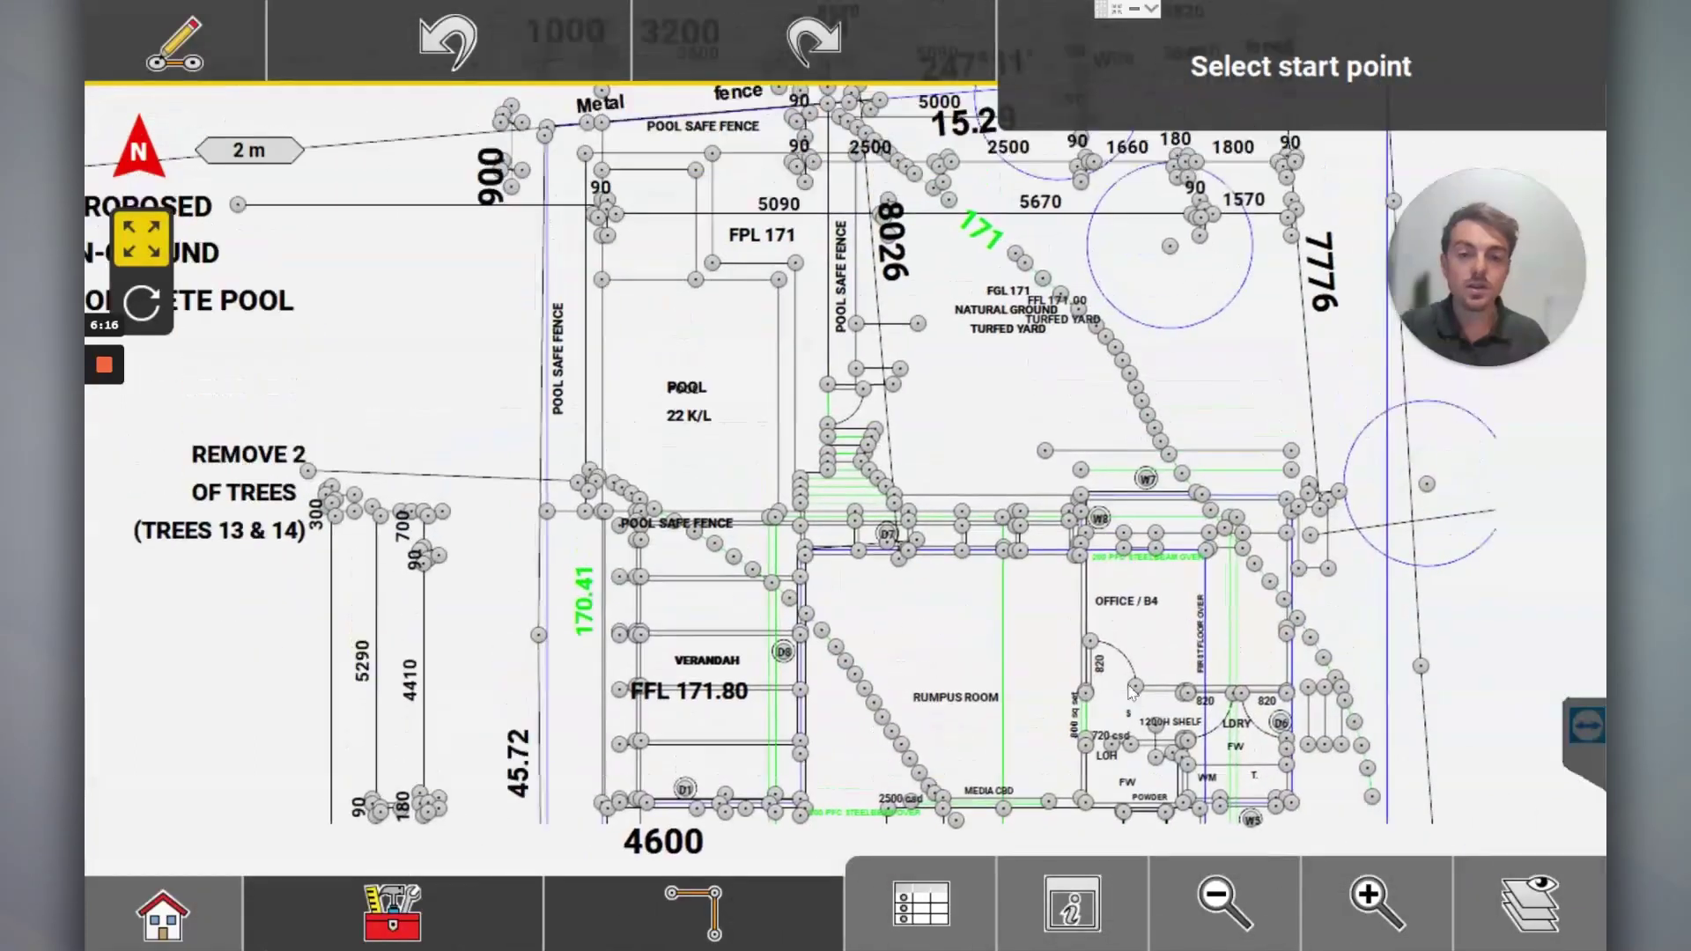
pyautogui.click(1440, 923)
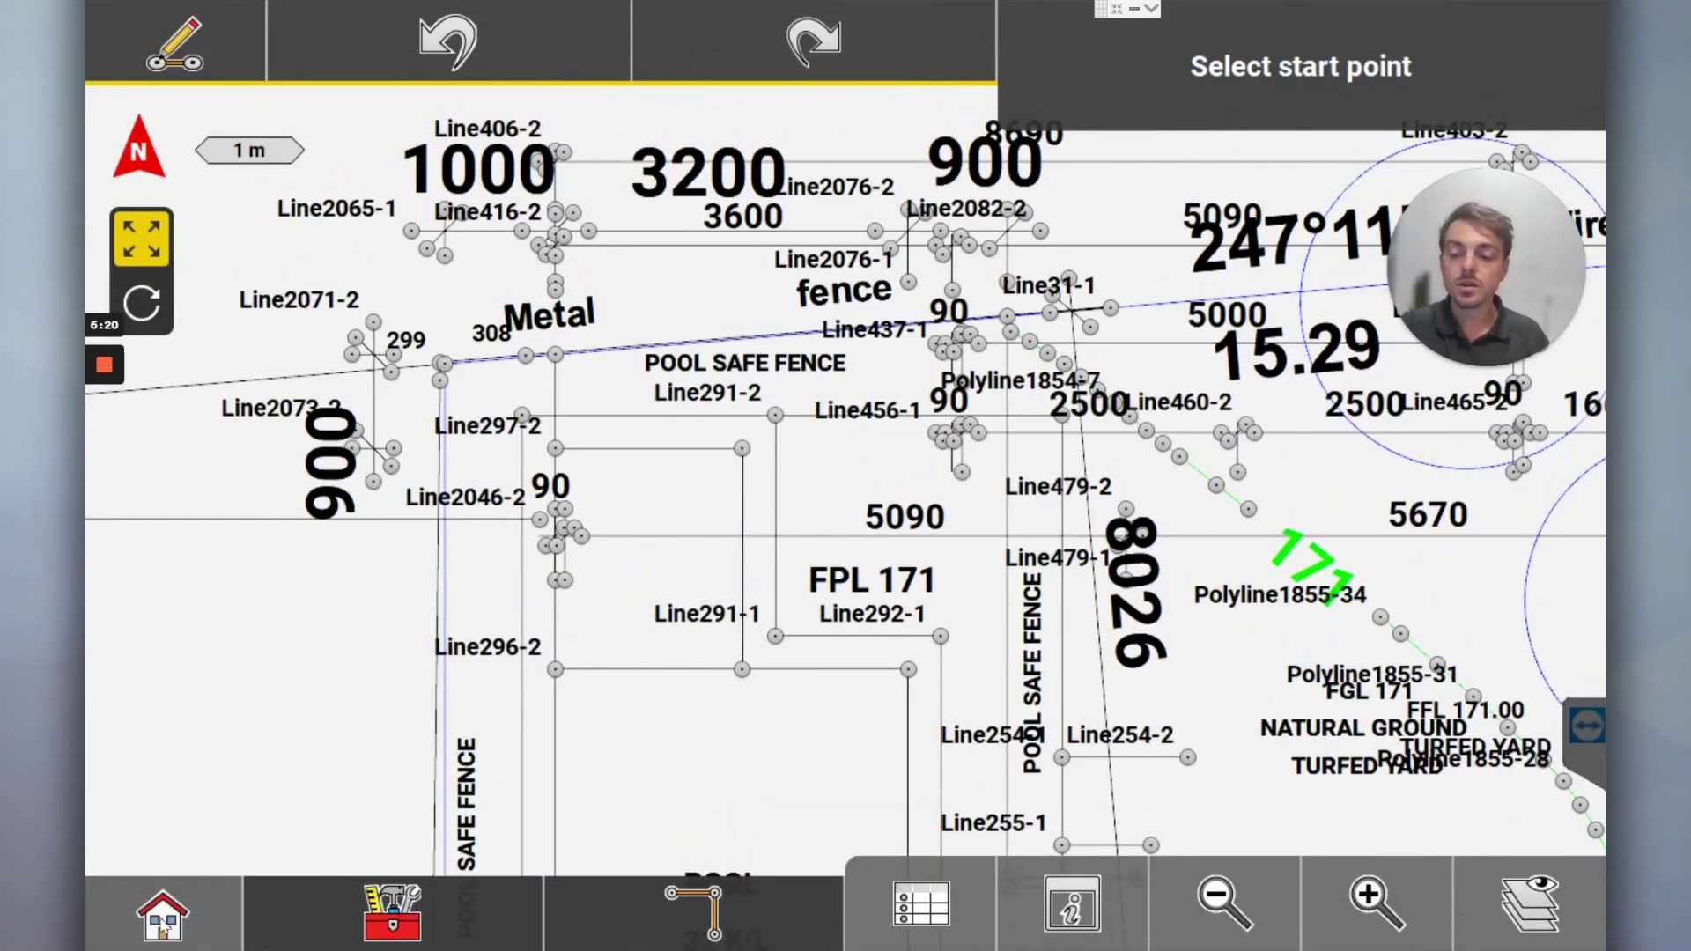
pyautogui.click(163, 920)
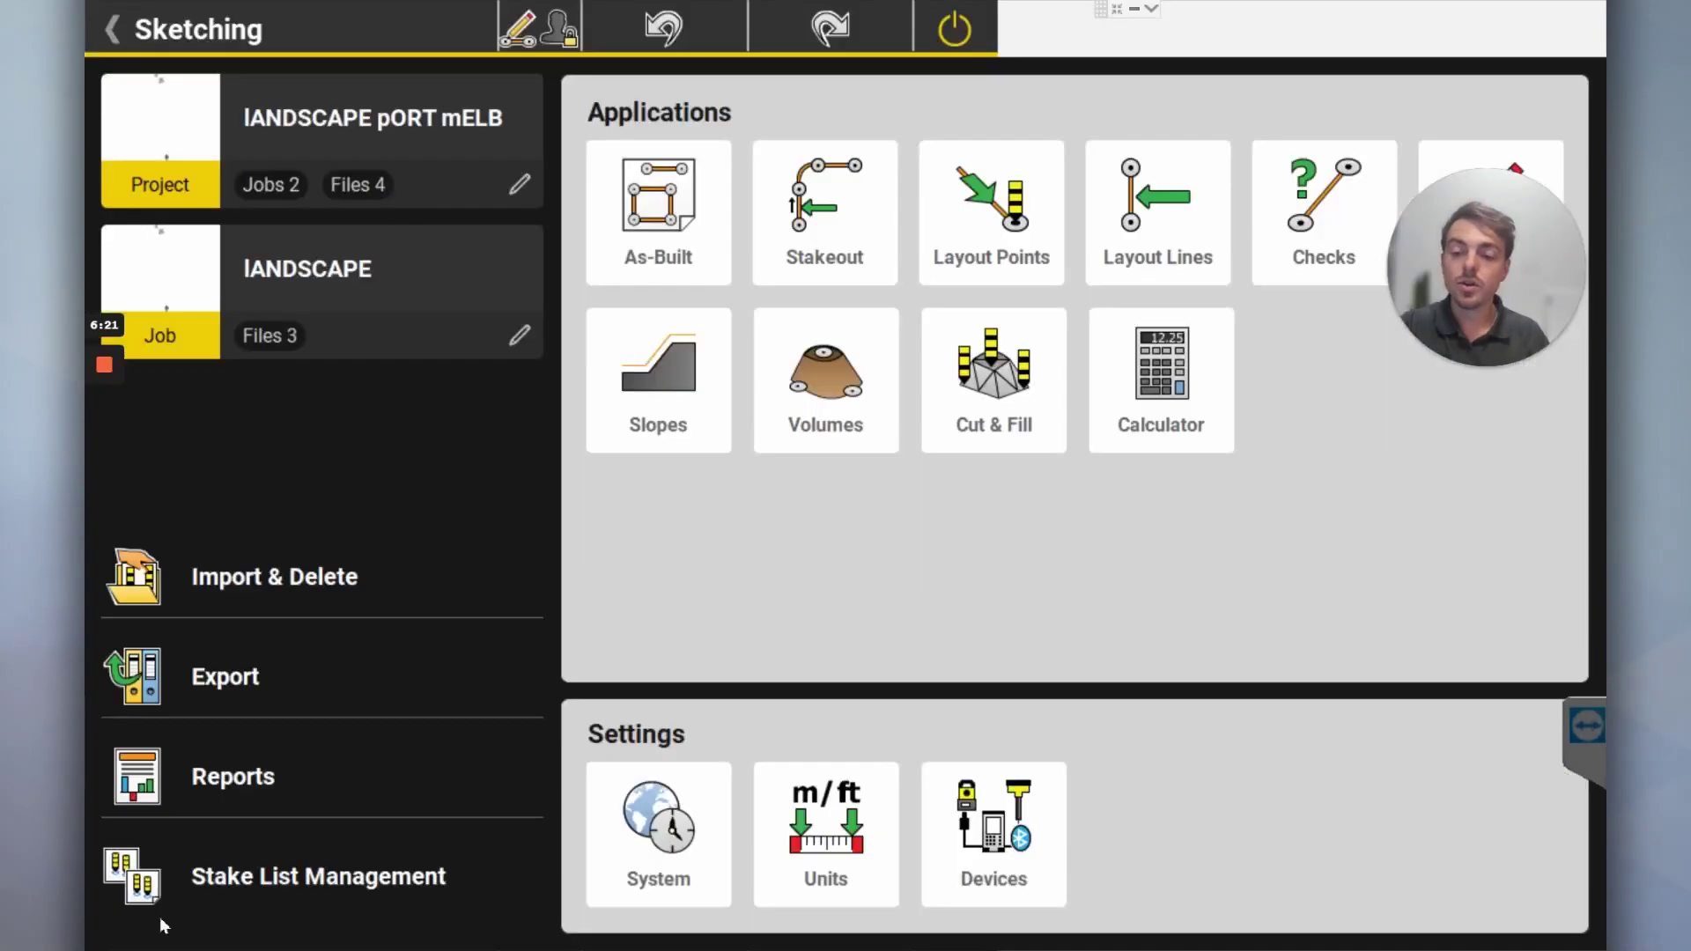
pyautogui.click(1331, 221)
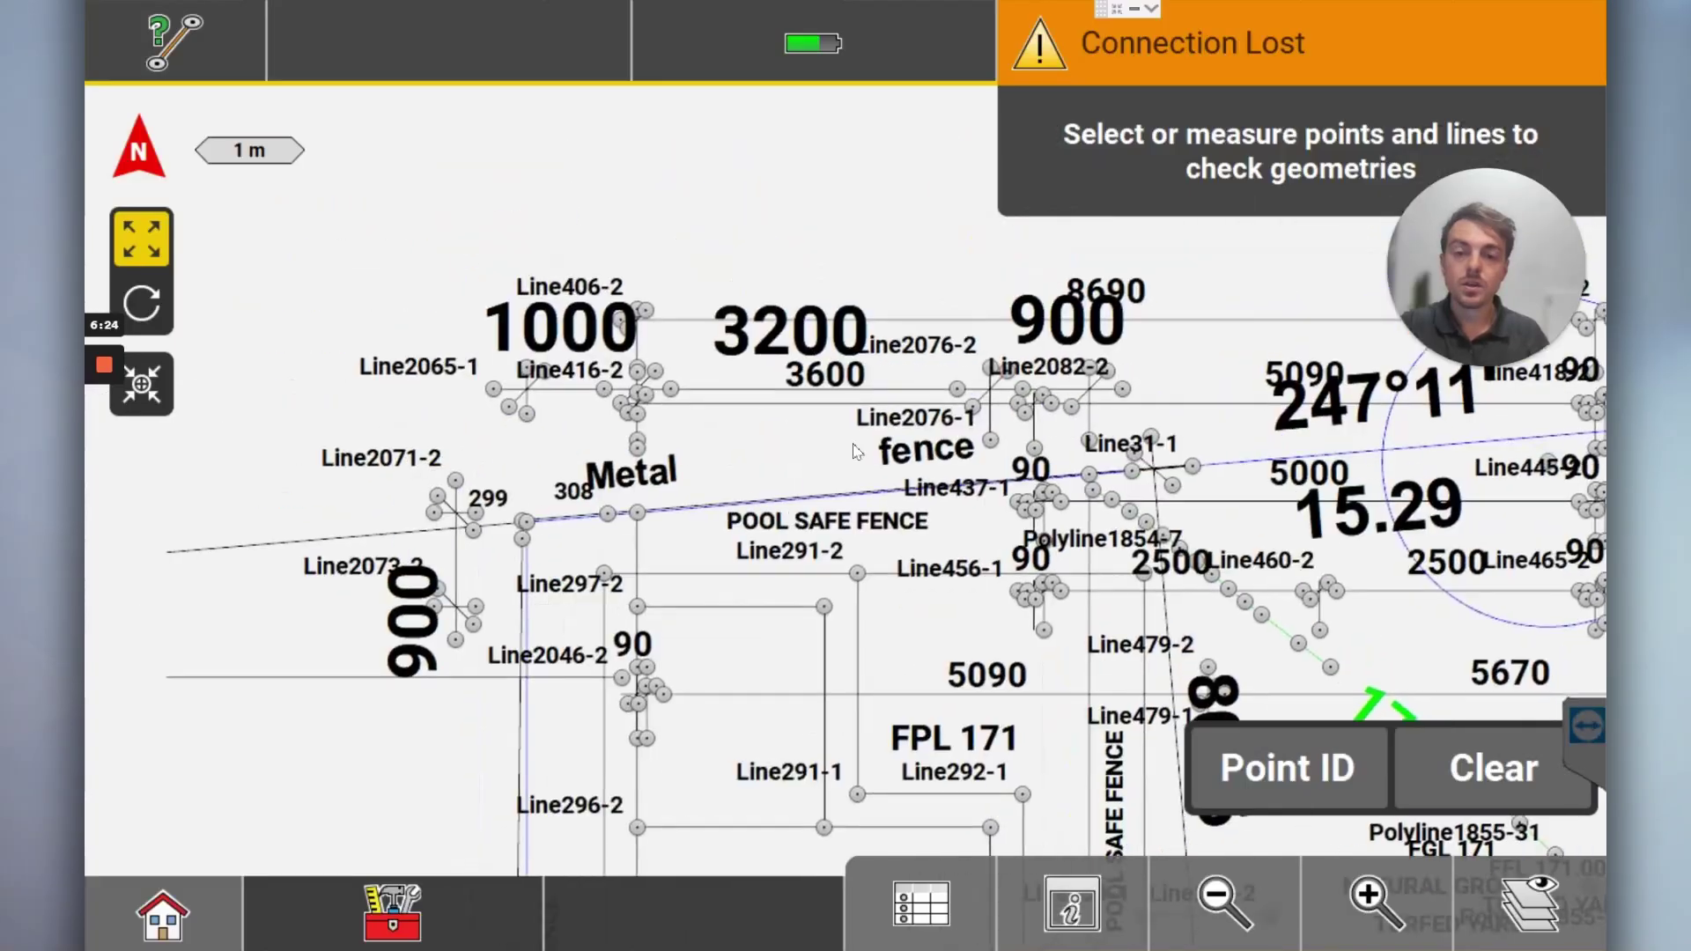
# Step: Choose point Line406-1, at the west end of the 3200 dimension above the pool, as the first check point
pyautogui.click(1377, 903)
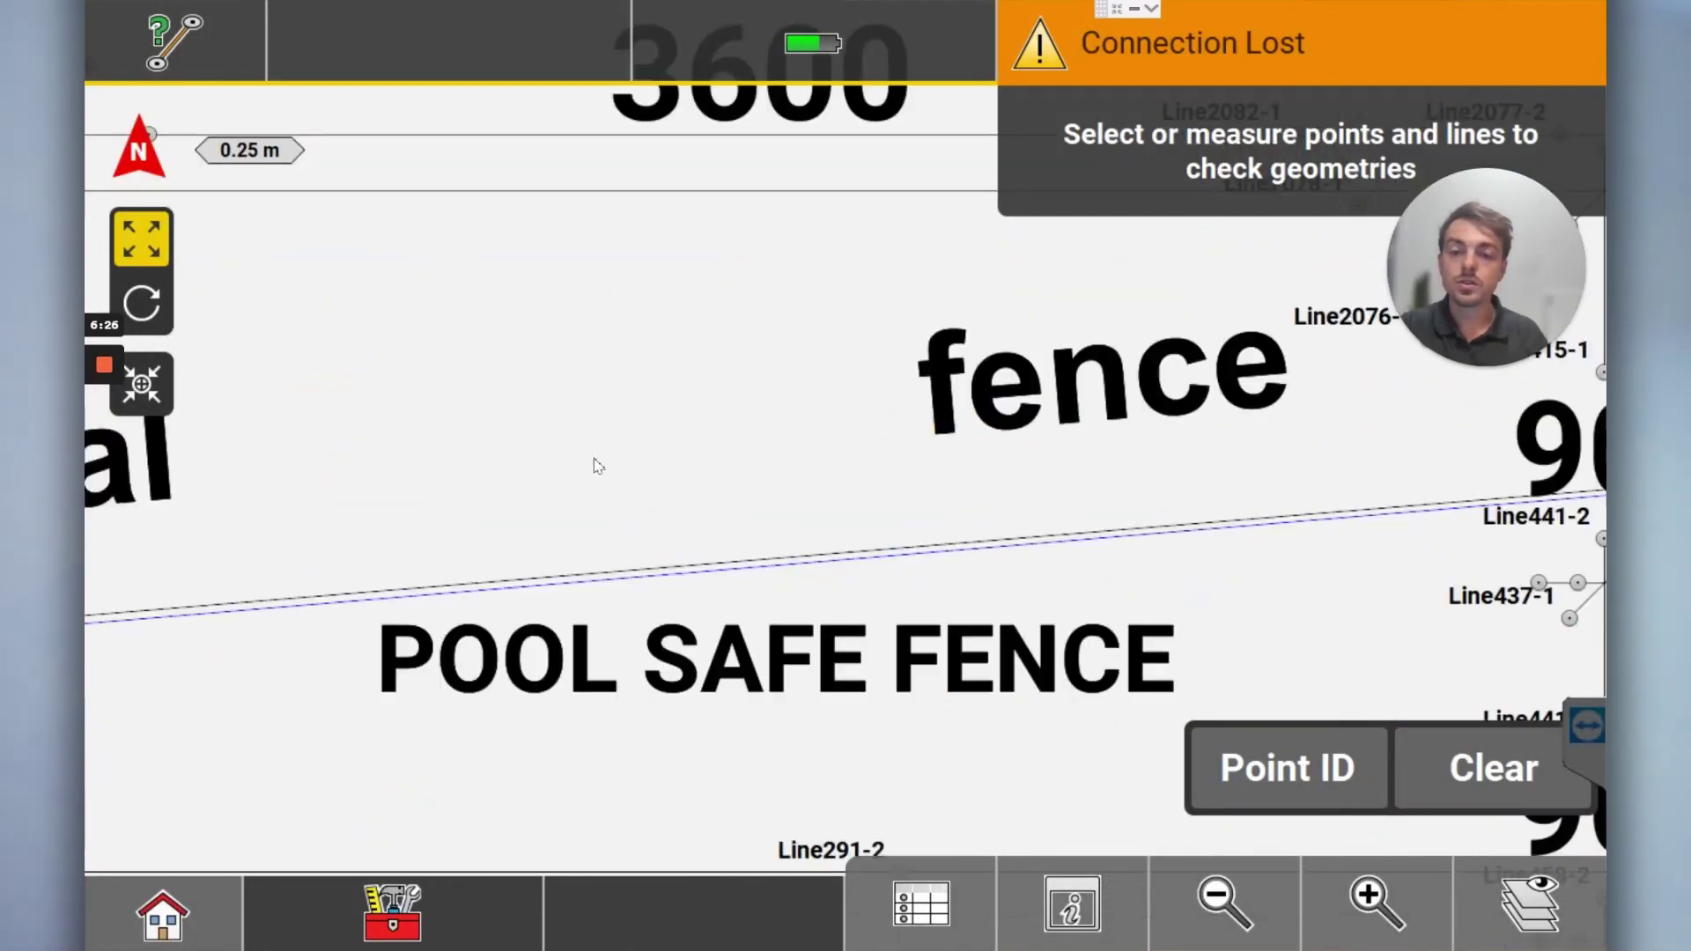
pyautogui.moveTo(595, 463); pyautogui.dragTo(1215, 749)
pyautogui.moveTo(858, 516); pyautogui.dragTo(809, 650)
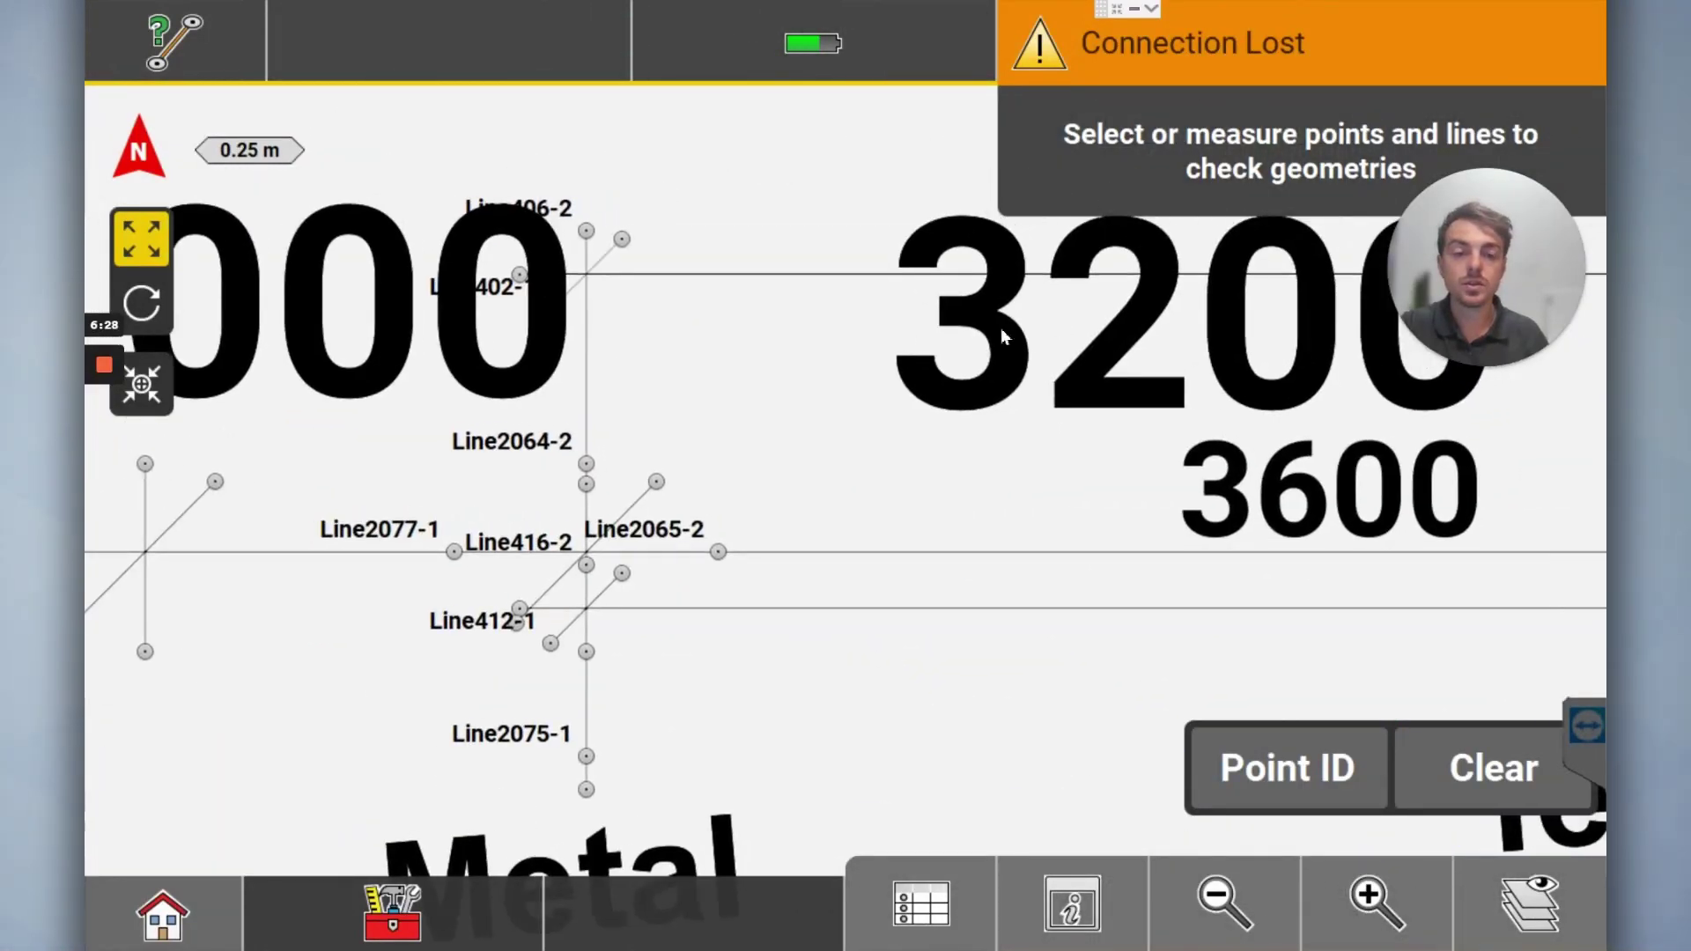
pyautogui.click(1214, 915)
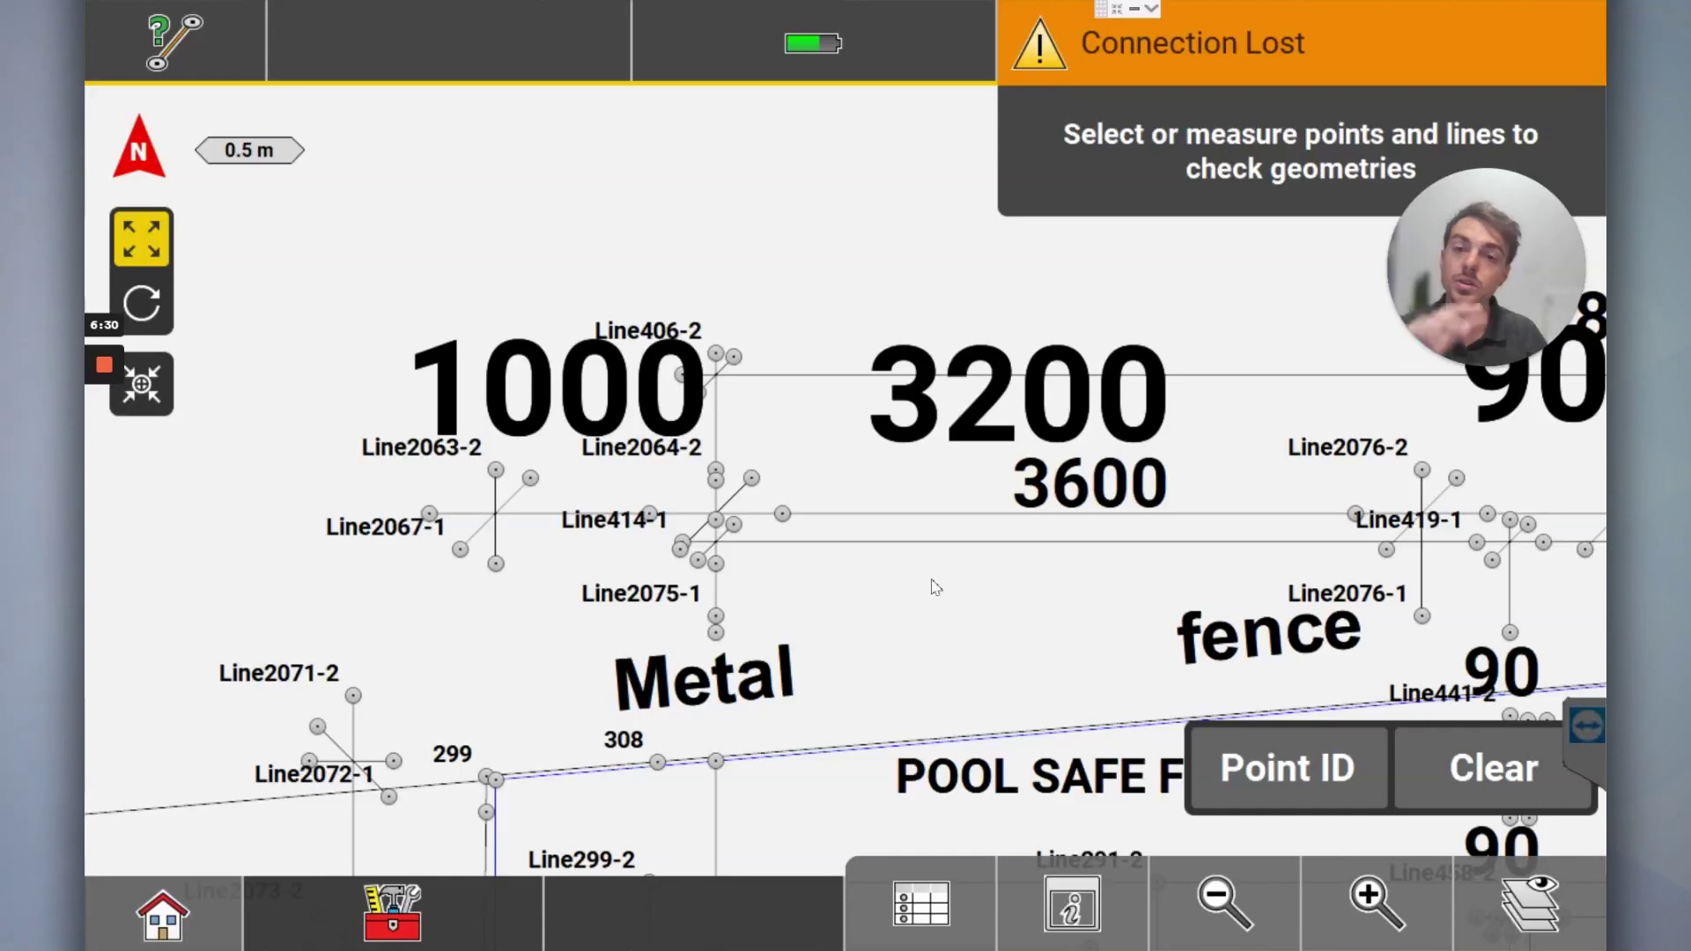
pyautogui.click(1322, 910)
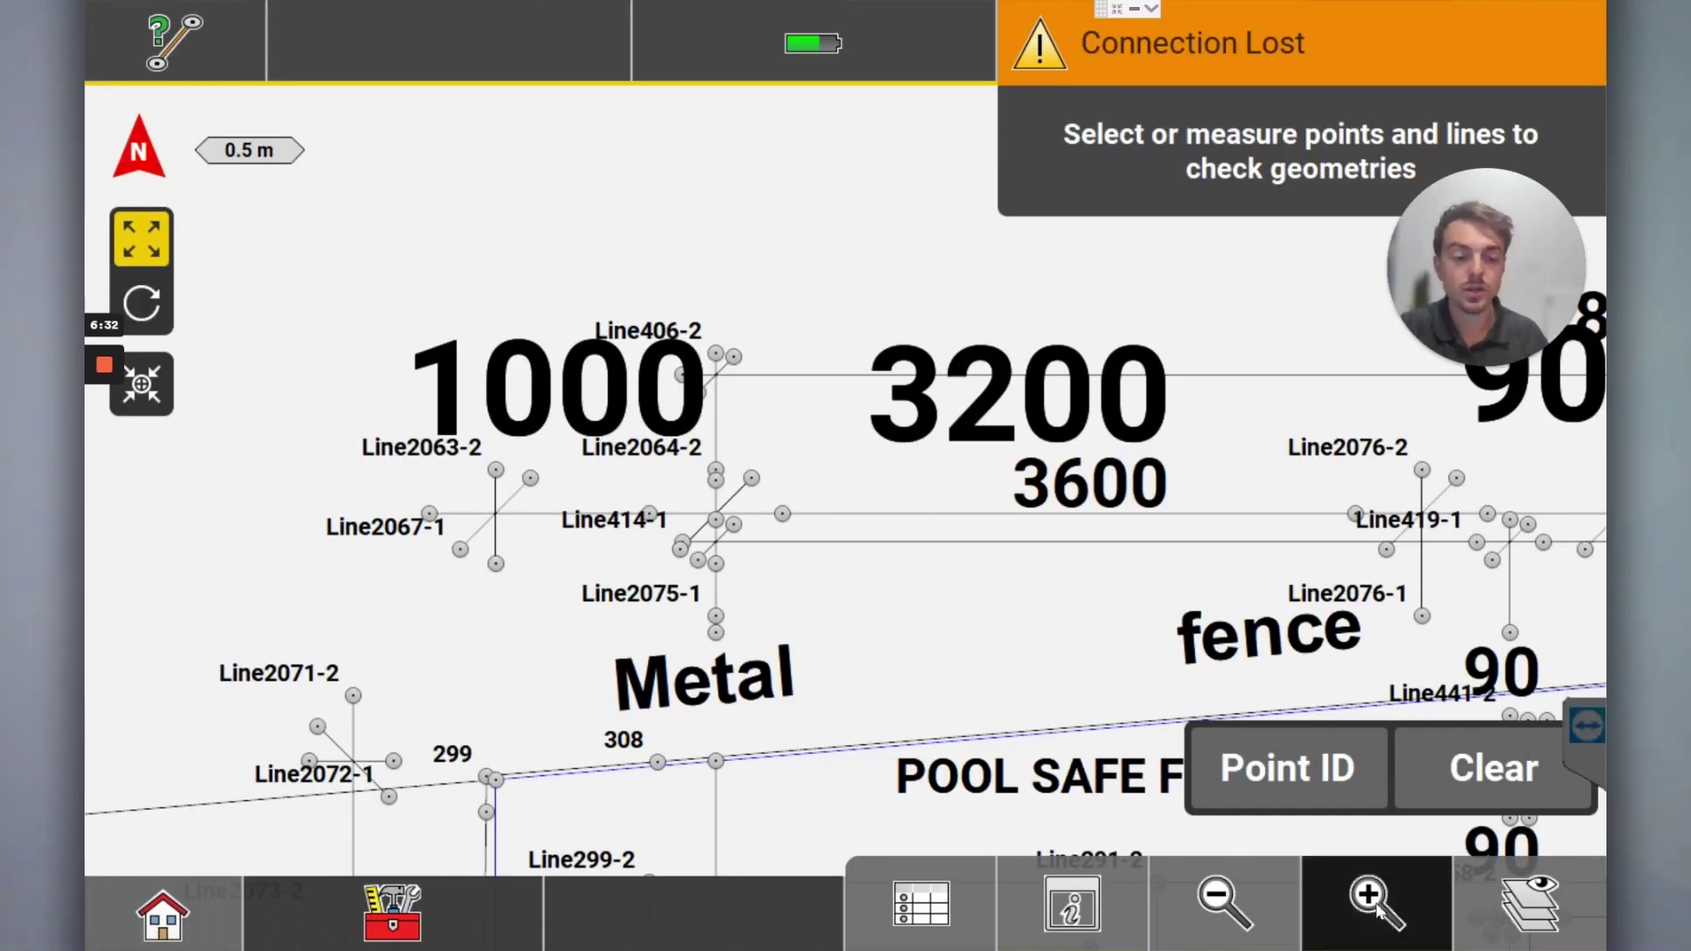
pyautogui.moveTo(672, 400); pyautogui.dragTo(660, 453)
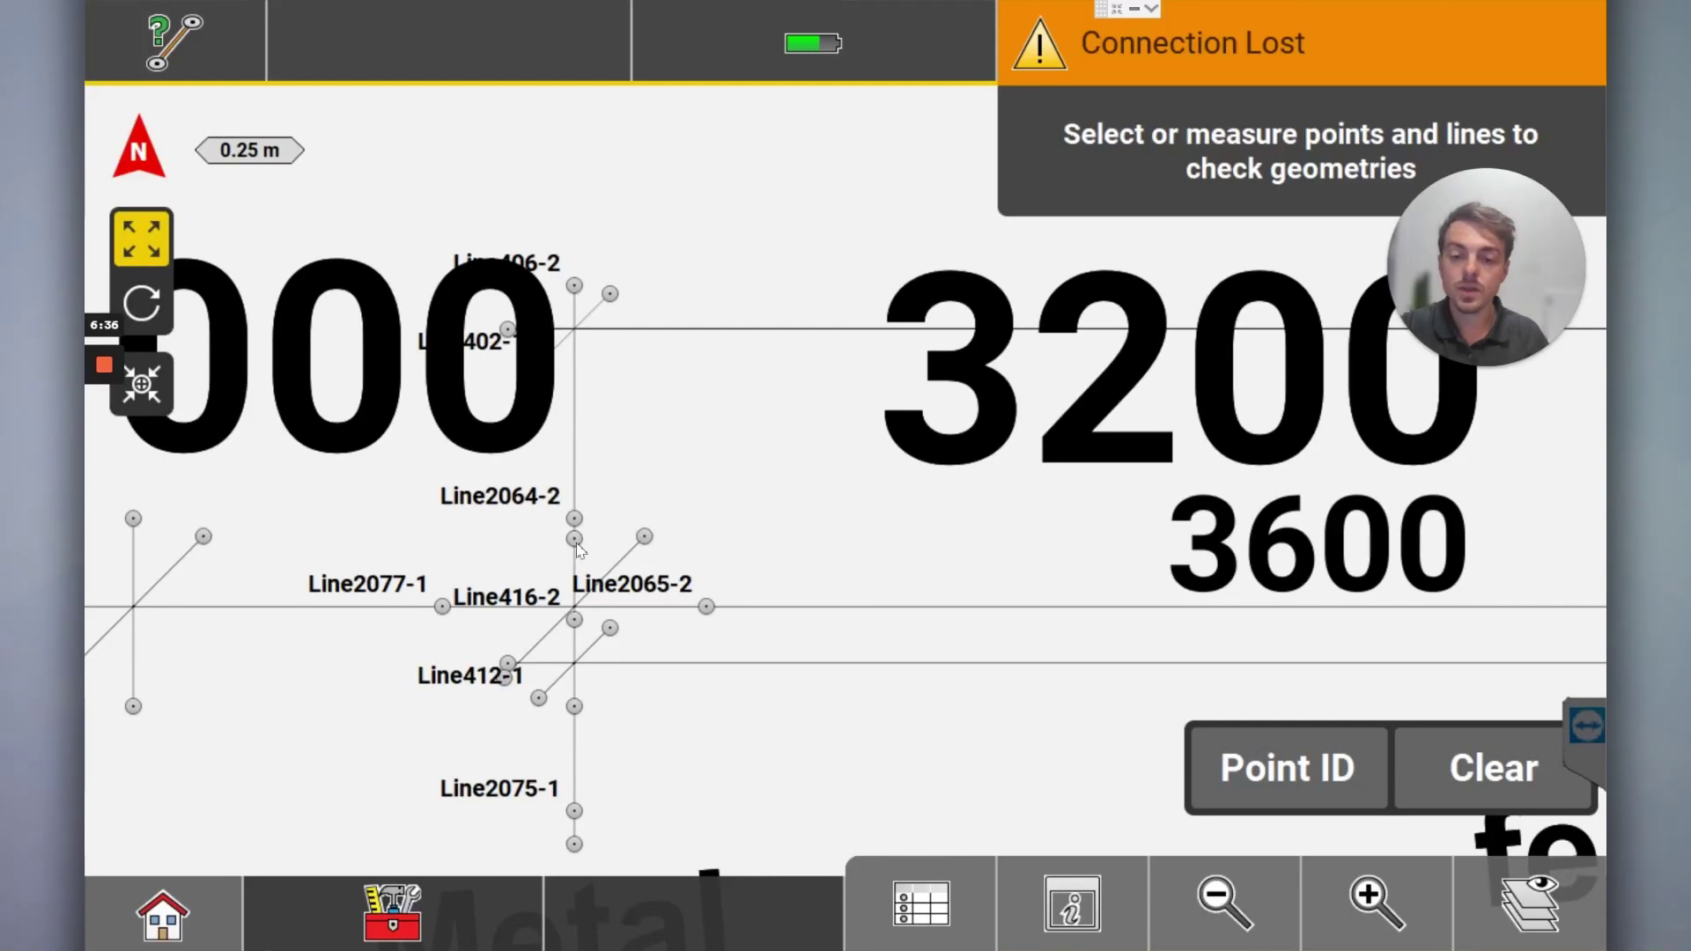
pyautogui.scroll(2, 577, 543)
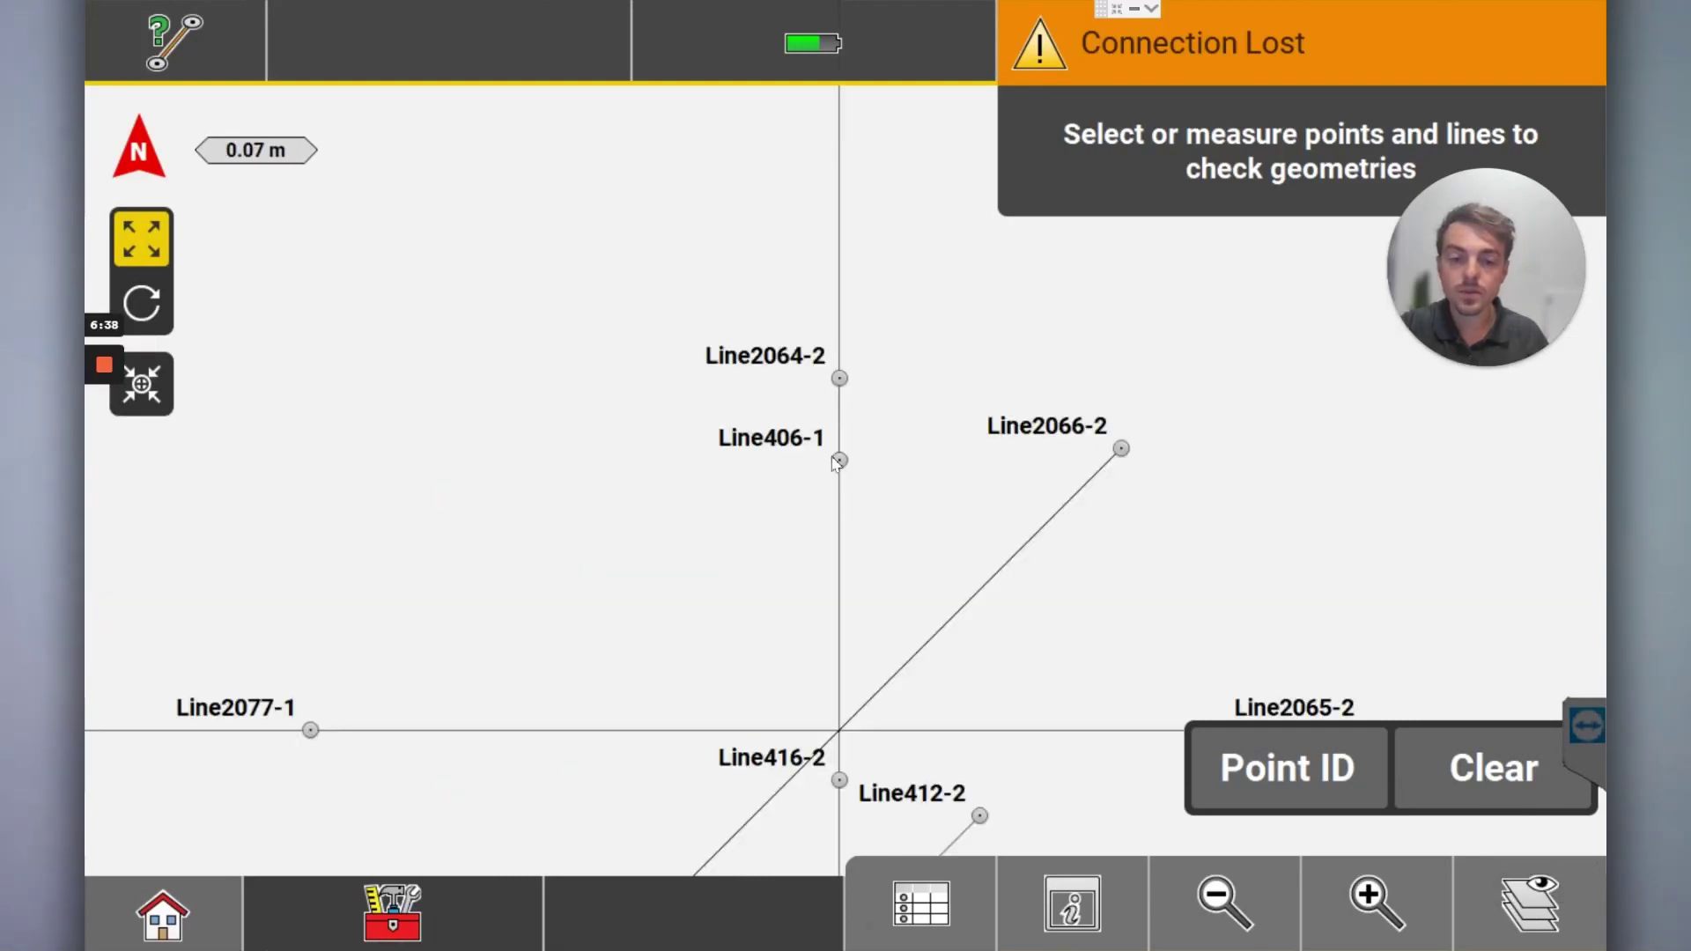
pyautogui.scroll(3, 837, 464)
pyautogui.click(877, 495)
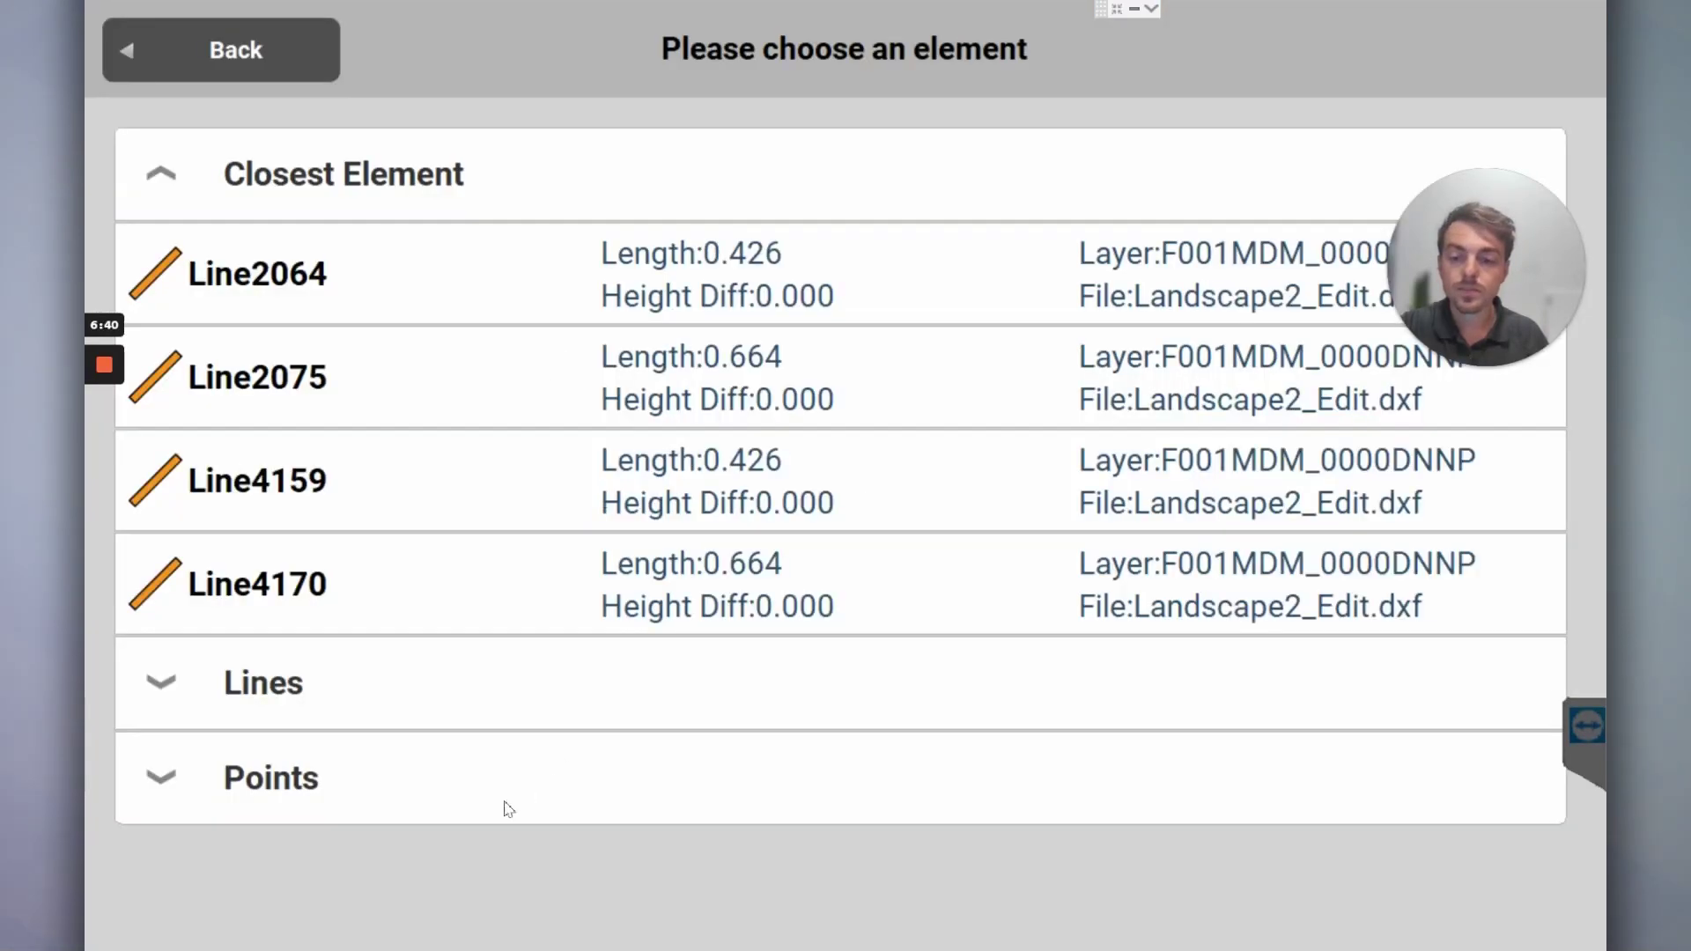
pyautogui.click(467, 792)
pyautogui.click(506, 878)
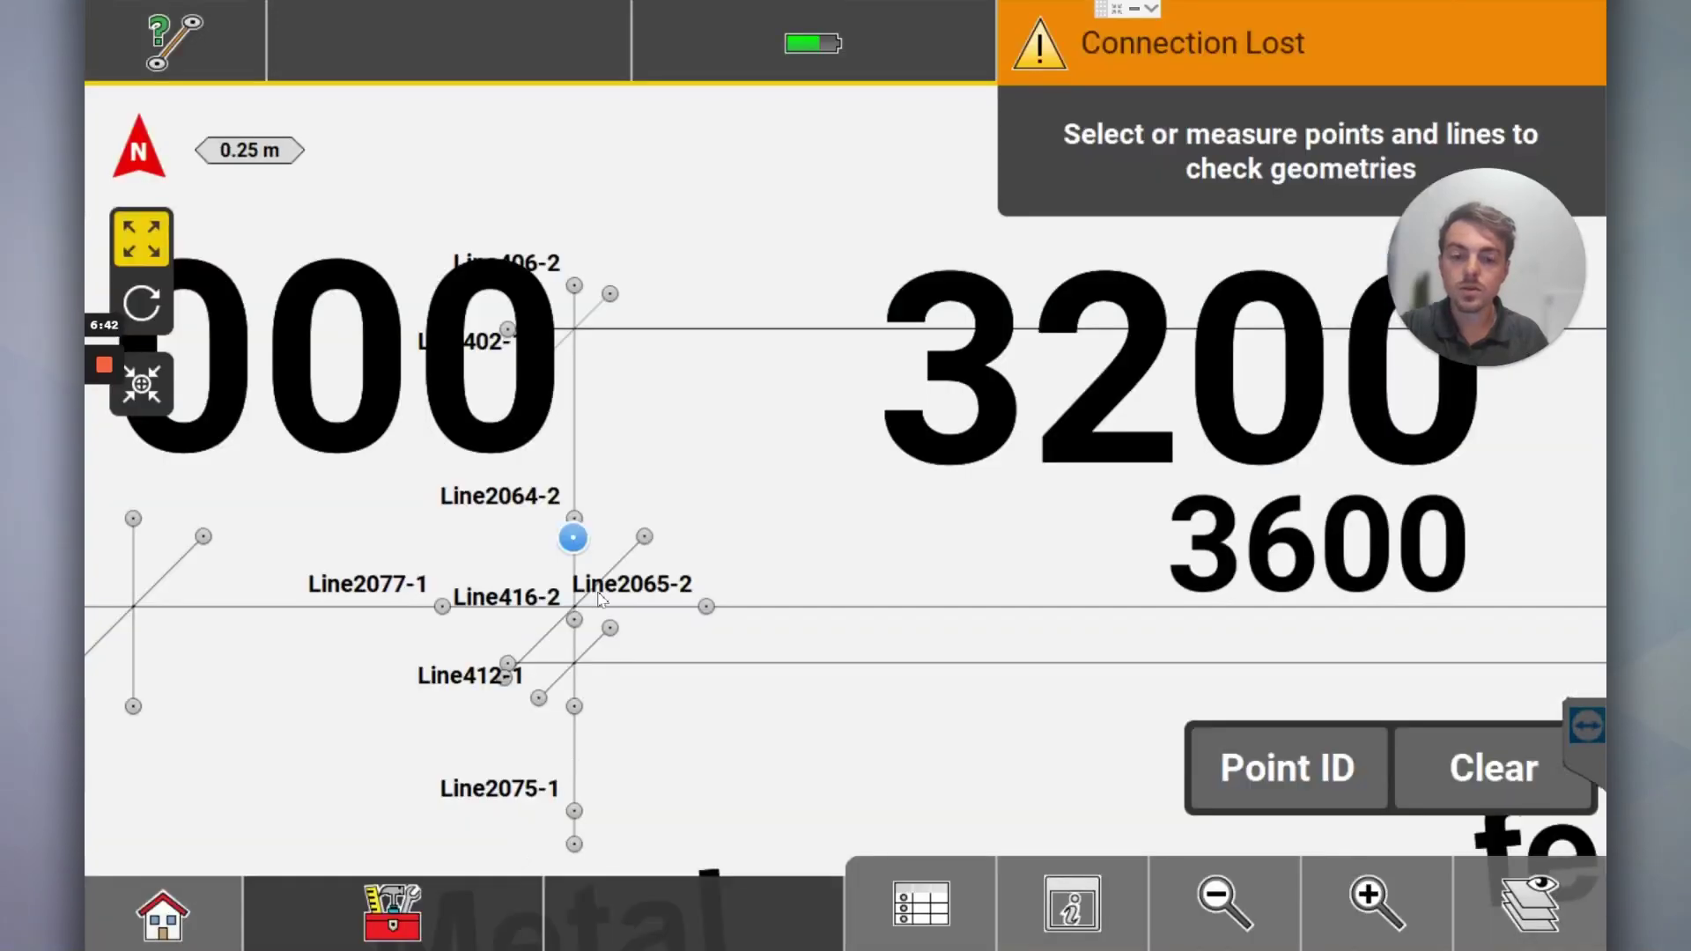
# Step: Choose point Line2076-2 at the east end of the 3200 dimension to check the distance from Line406-1
pyautogui.moveTo(1011, 590); pyautogui.dragTo(494, 528)
pyautogui.moveTo(1011, 540); pyautogui.dragTo(722, 539)
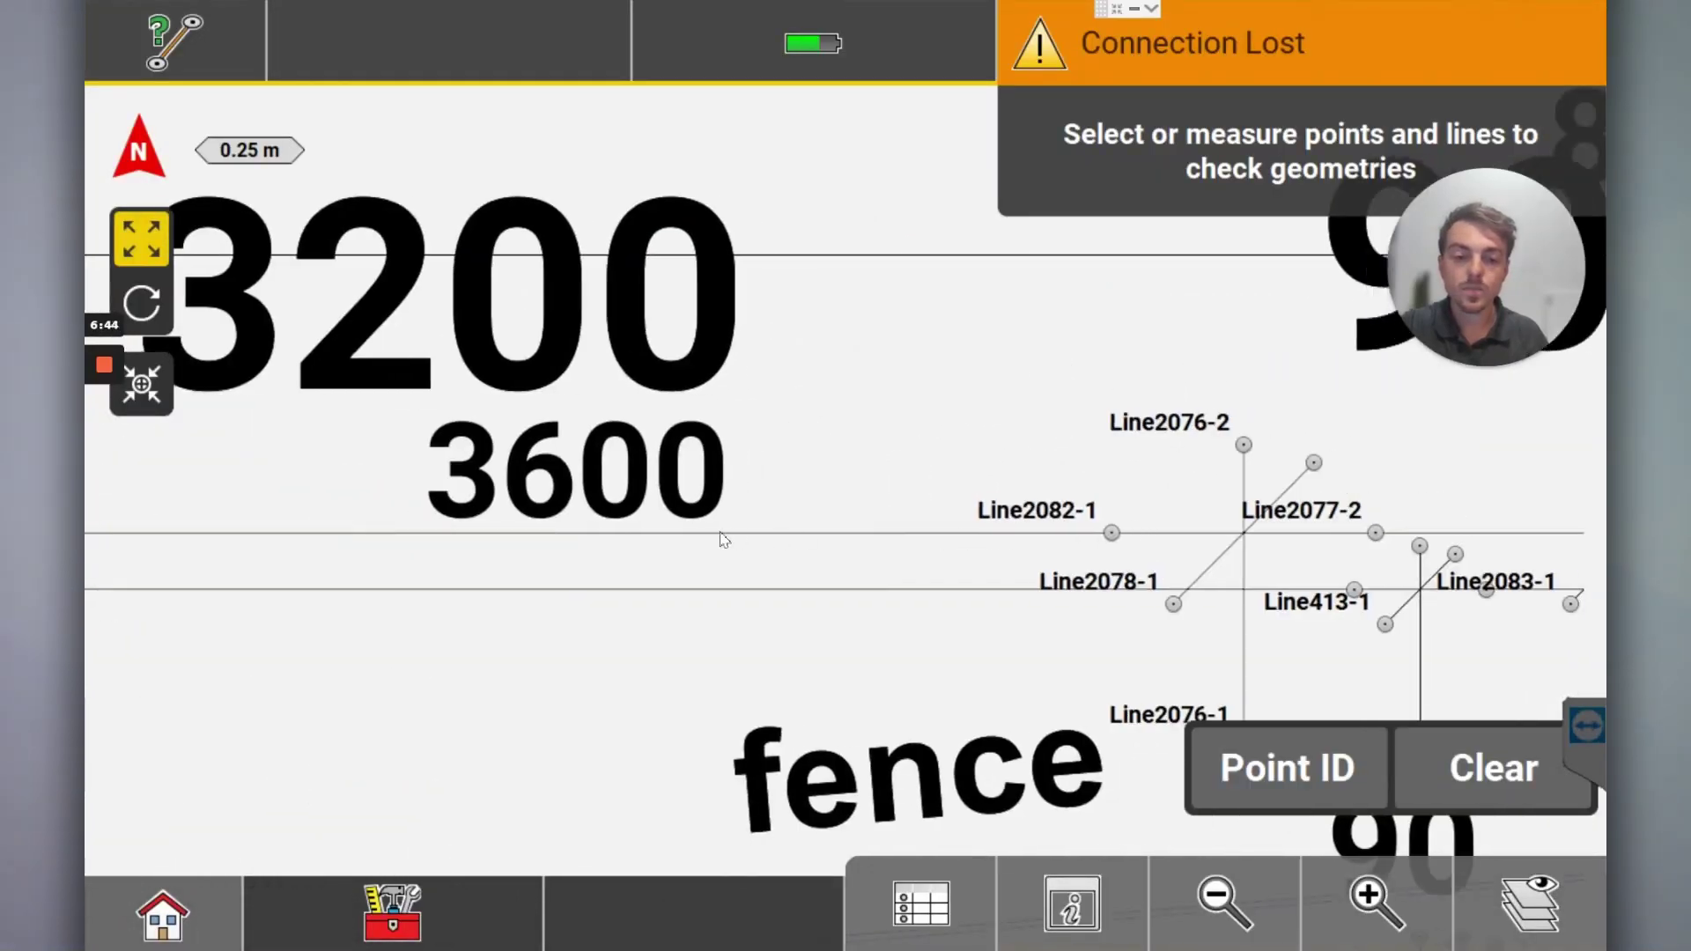
pyautogui.moveTo(1244, 467); pyautogui.dragTo(949, 466)
pyautogui.scroll(3, 949, 452)
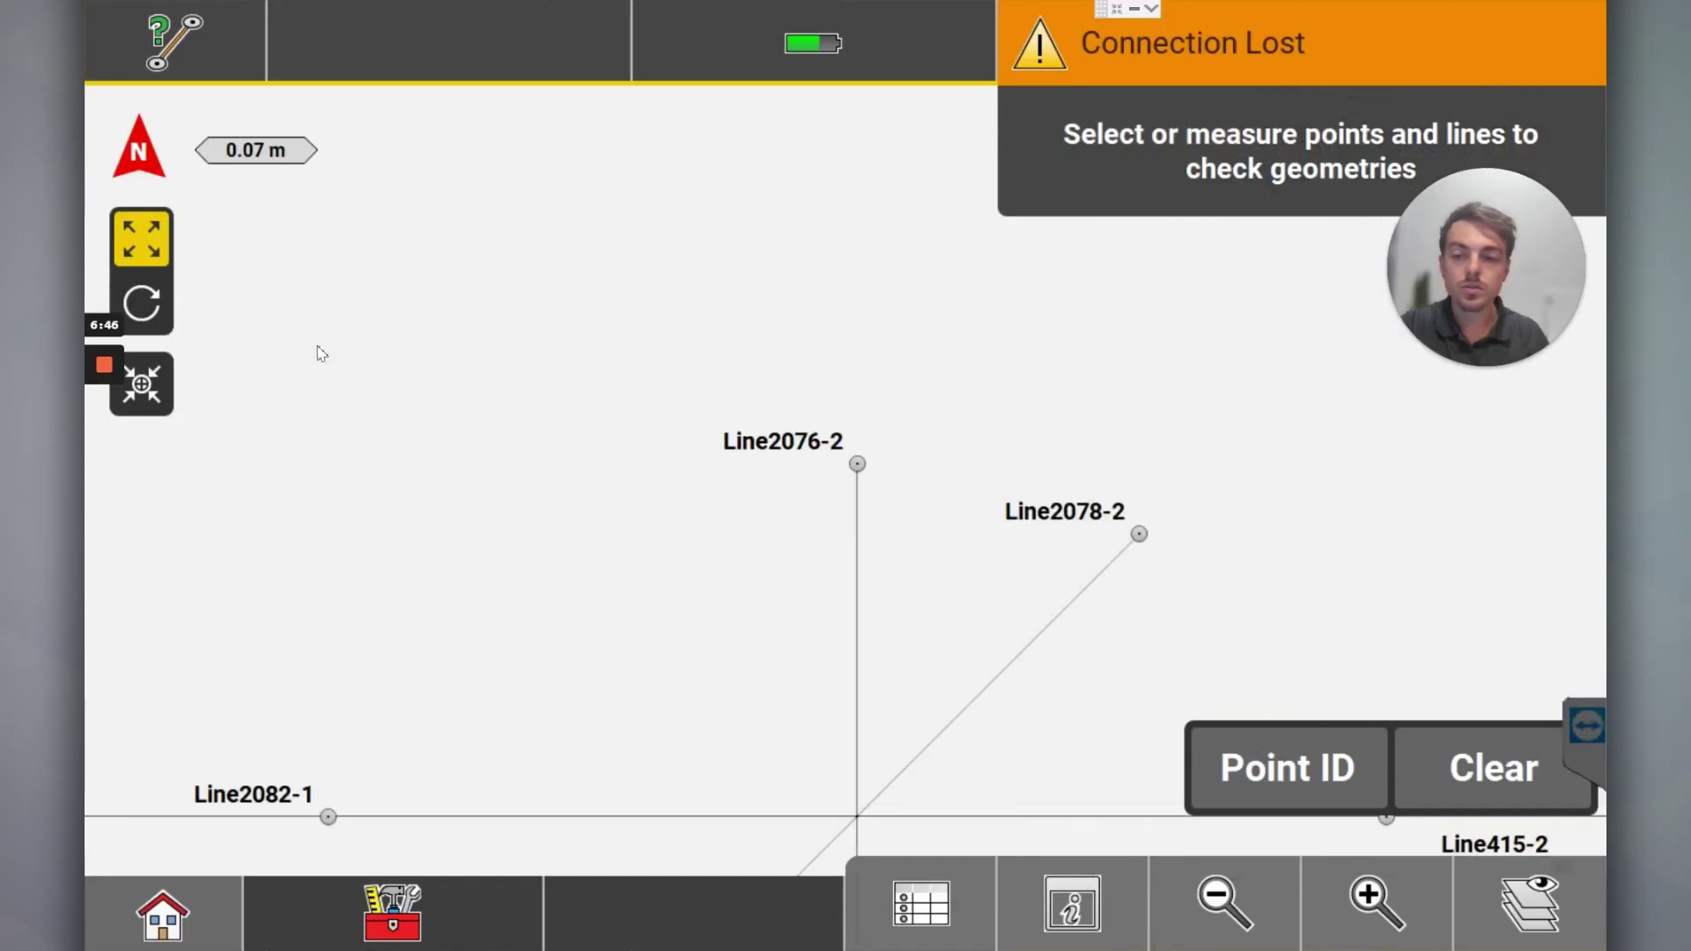
pyautogui.scroll(3, 863, 467)
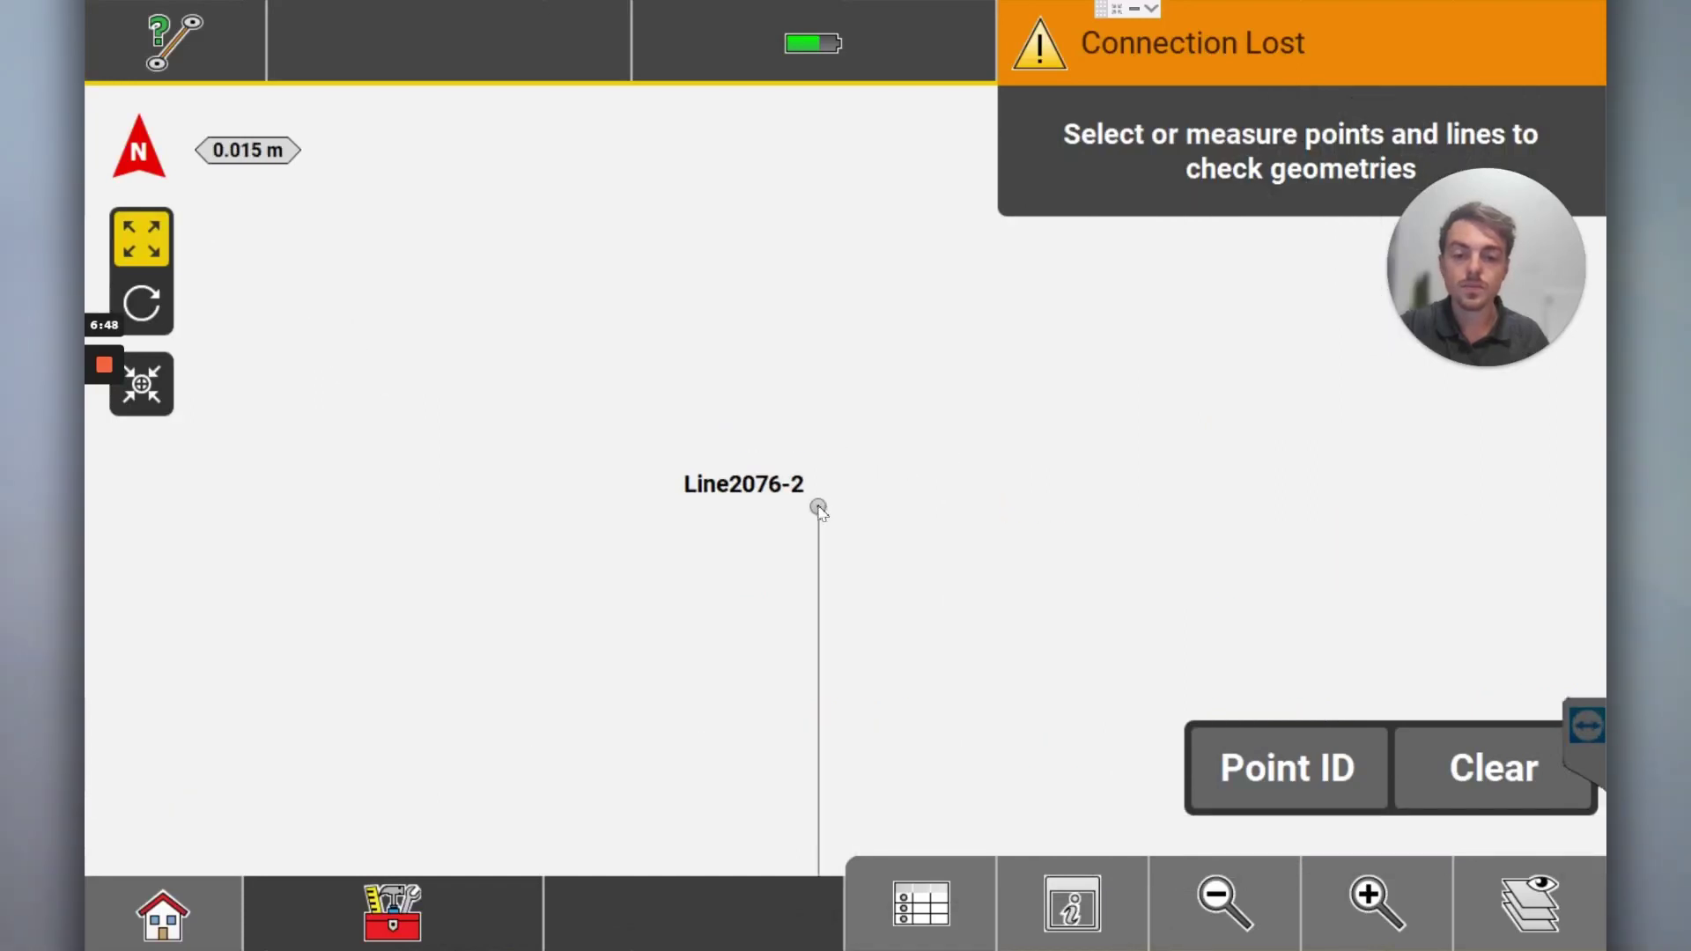
pyautogui.click(817, 500)
pyautogui.click(538, 780)
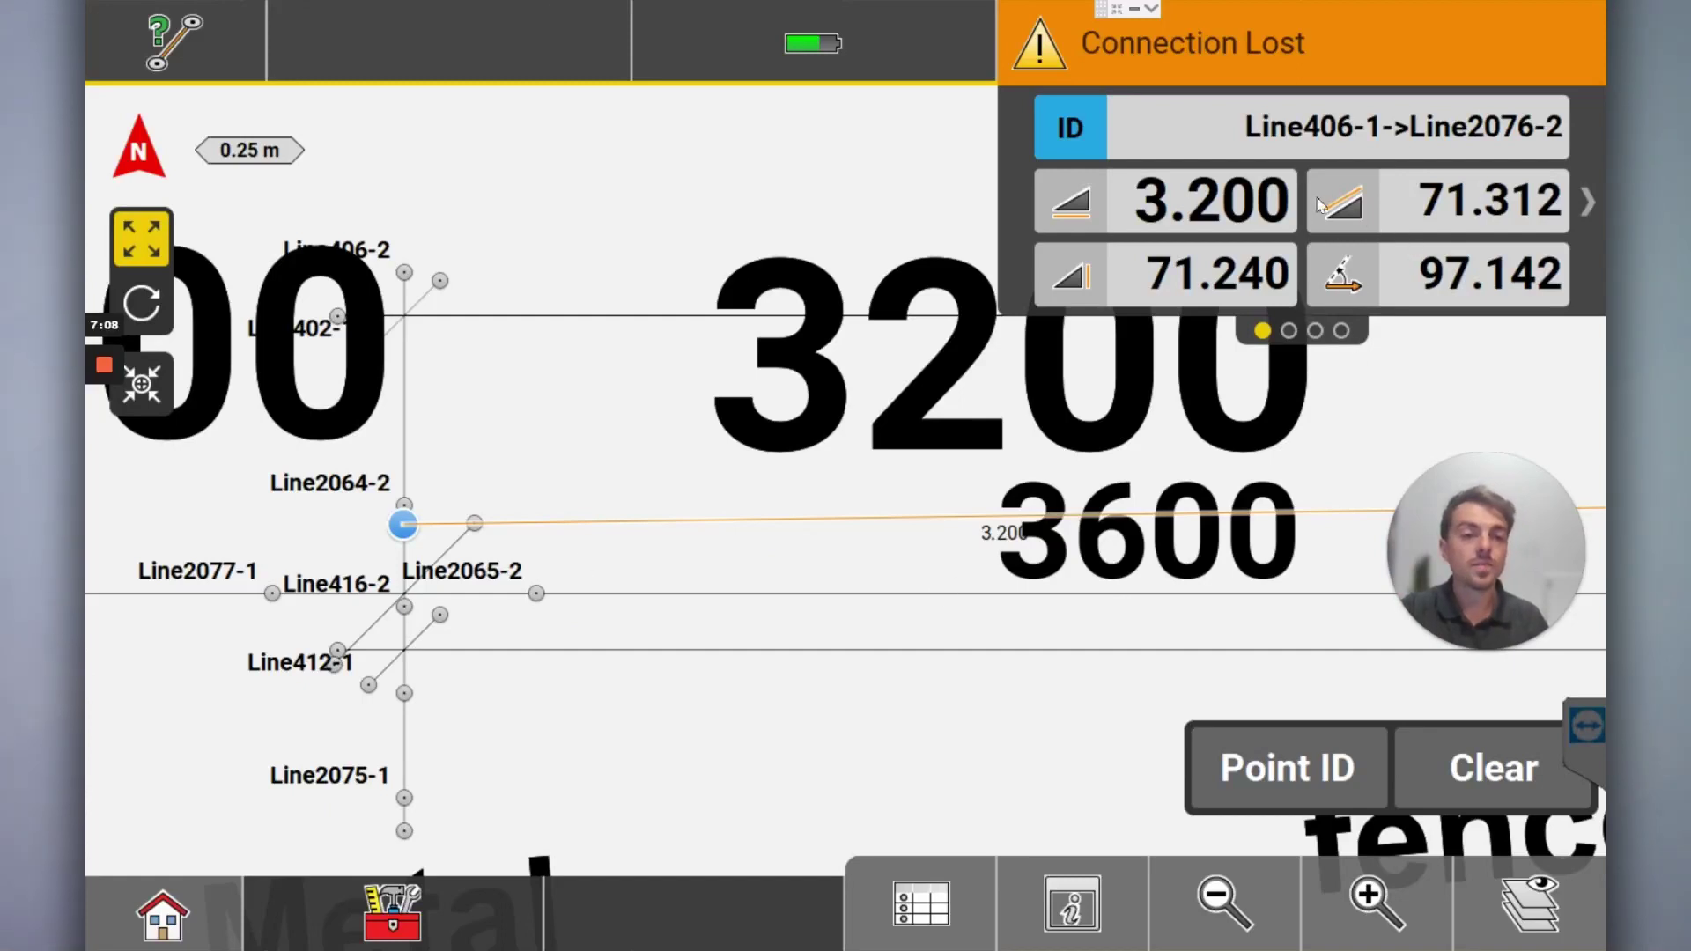
# Step: Compare the checked line with the 3200 dimension and examine the surrounding overlaid plan down to the full site
pyautogui.moveTo(904, 653); pyautogui.dragTo(707, 664)
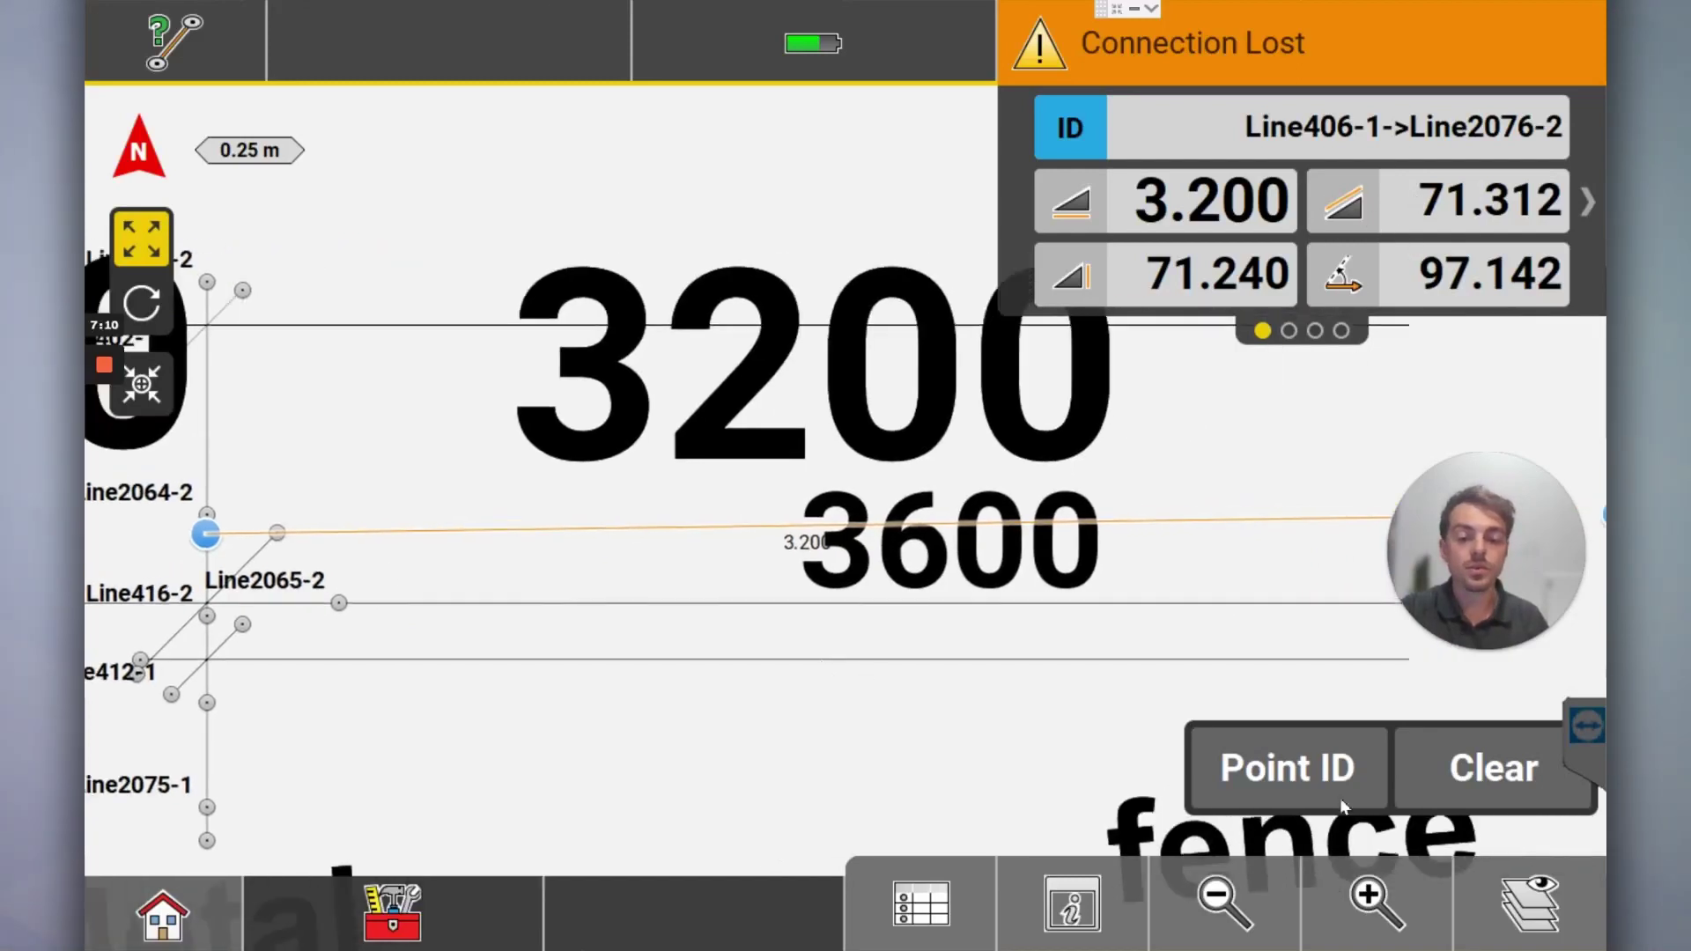
pyautogui.click(1252, 915)
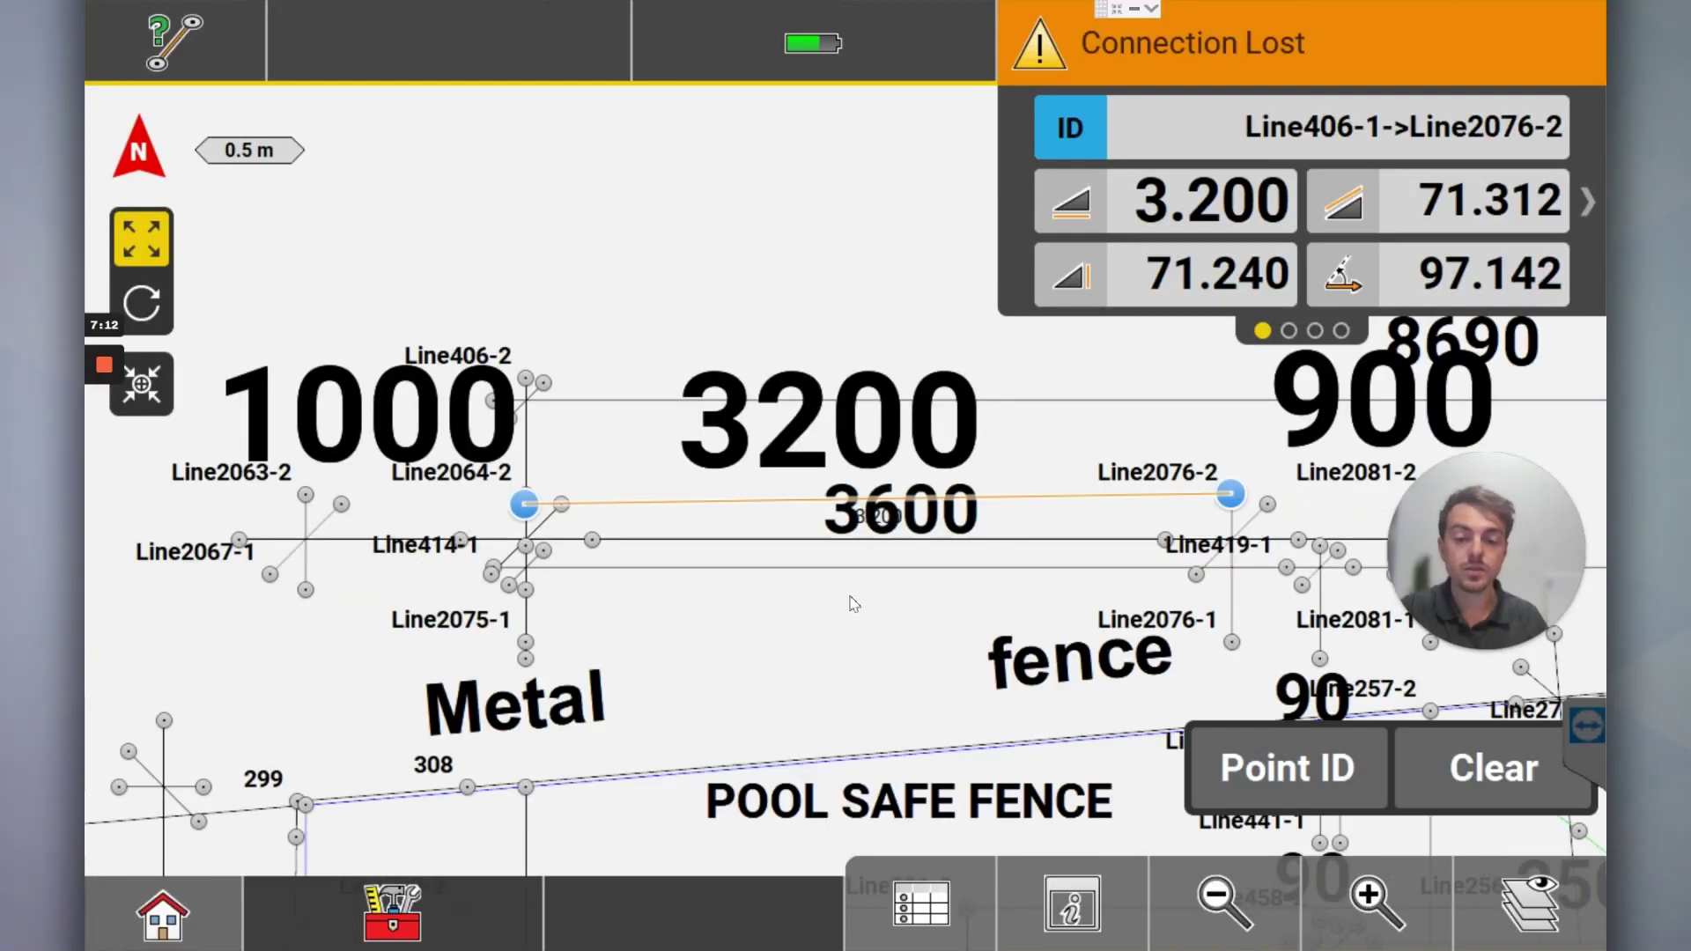
pyautogui.moveTo(854, 604); pyautogui.dragTo(845, 418)
pyautogui.click(1214, 900)
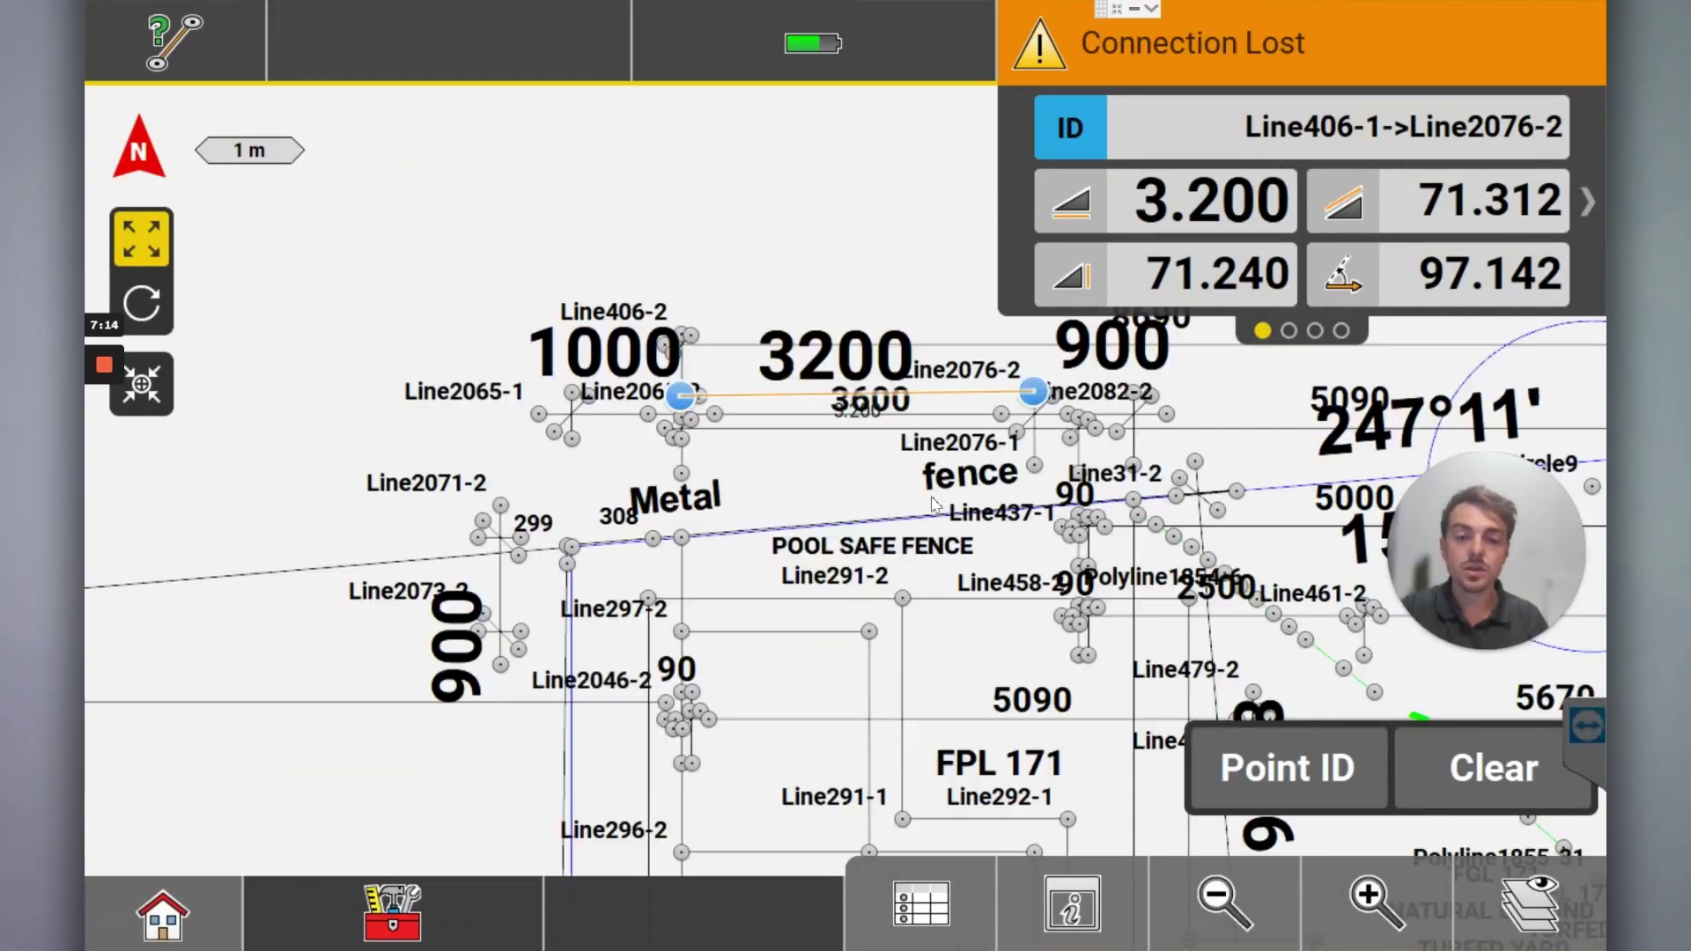
pyautogui.moveTo(961, 388); pyautogui.dragTo(927, 412)
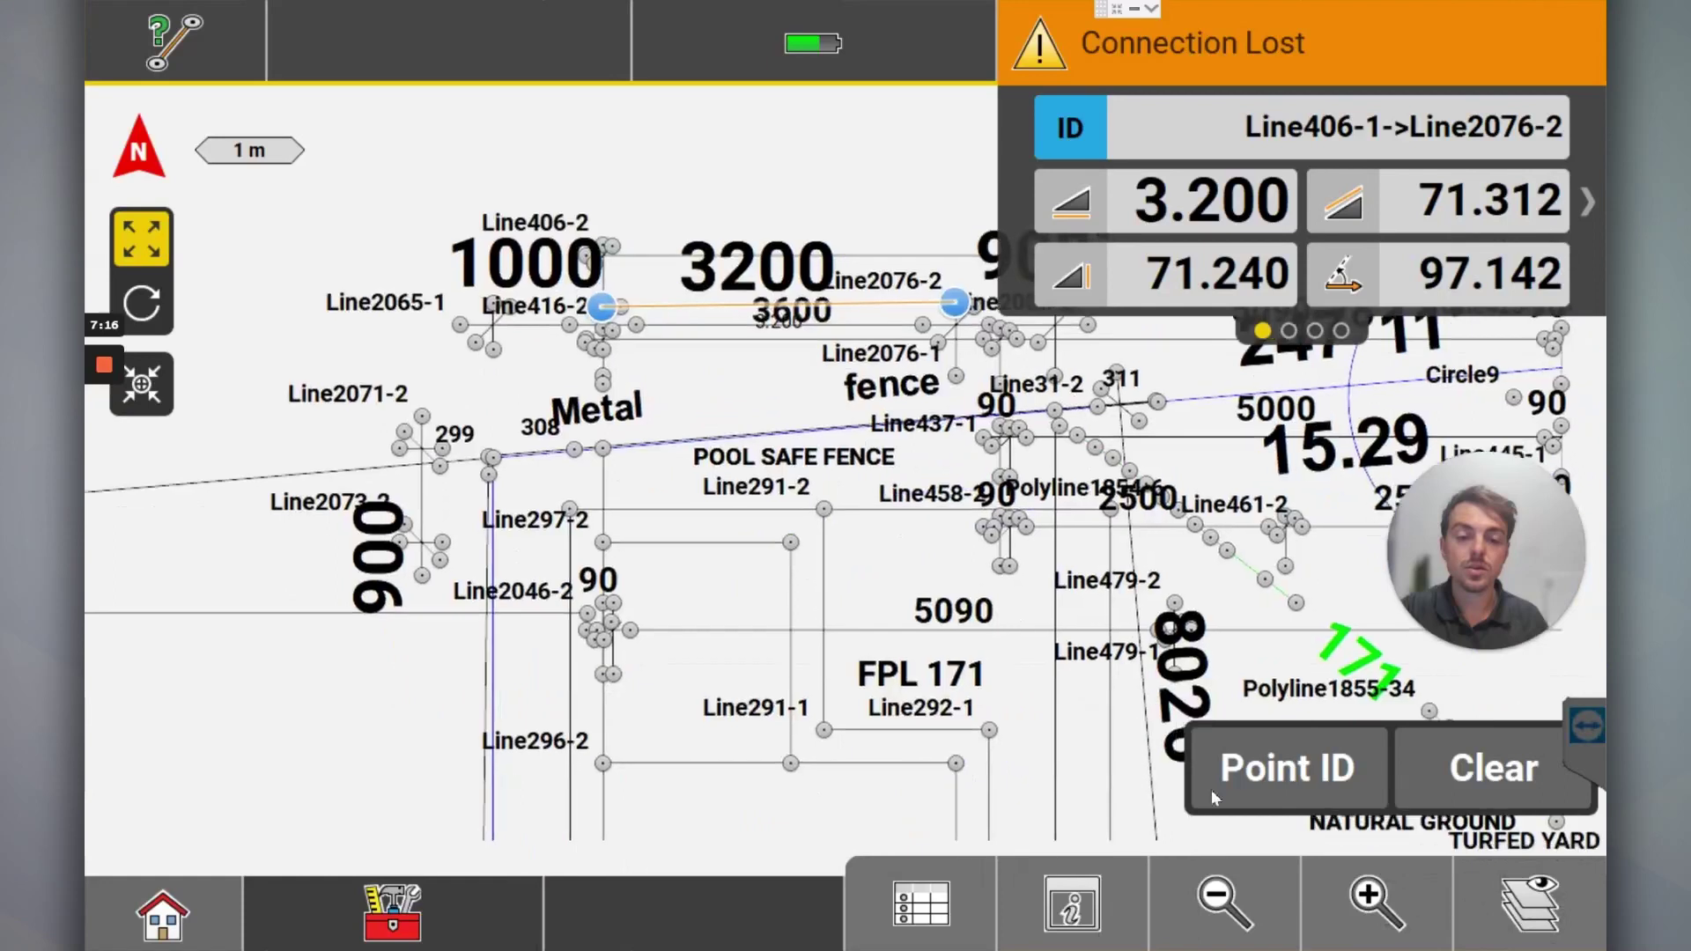
pyautogui.click(1215, 897)
pyautogui.moveTo(980, 535); pyautogui.dragTo(850, 331)
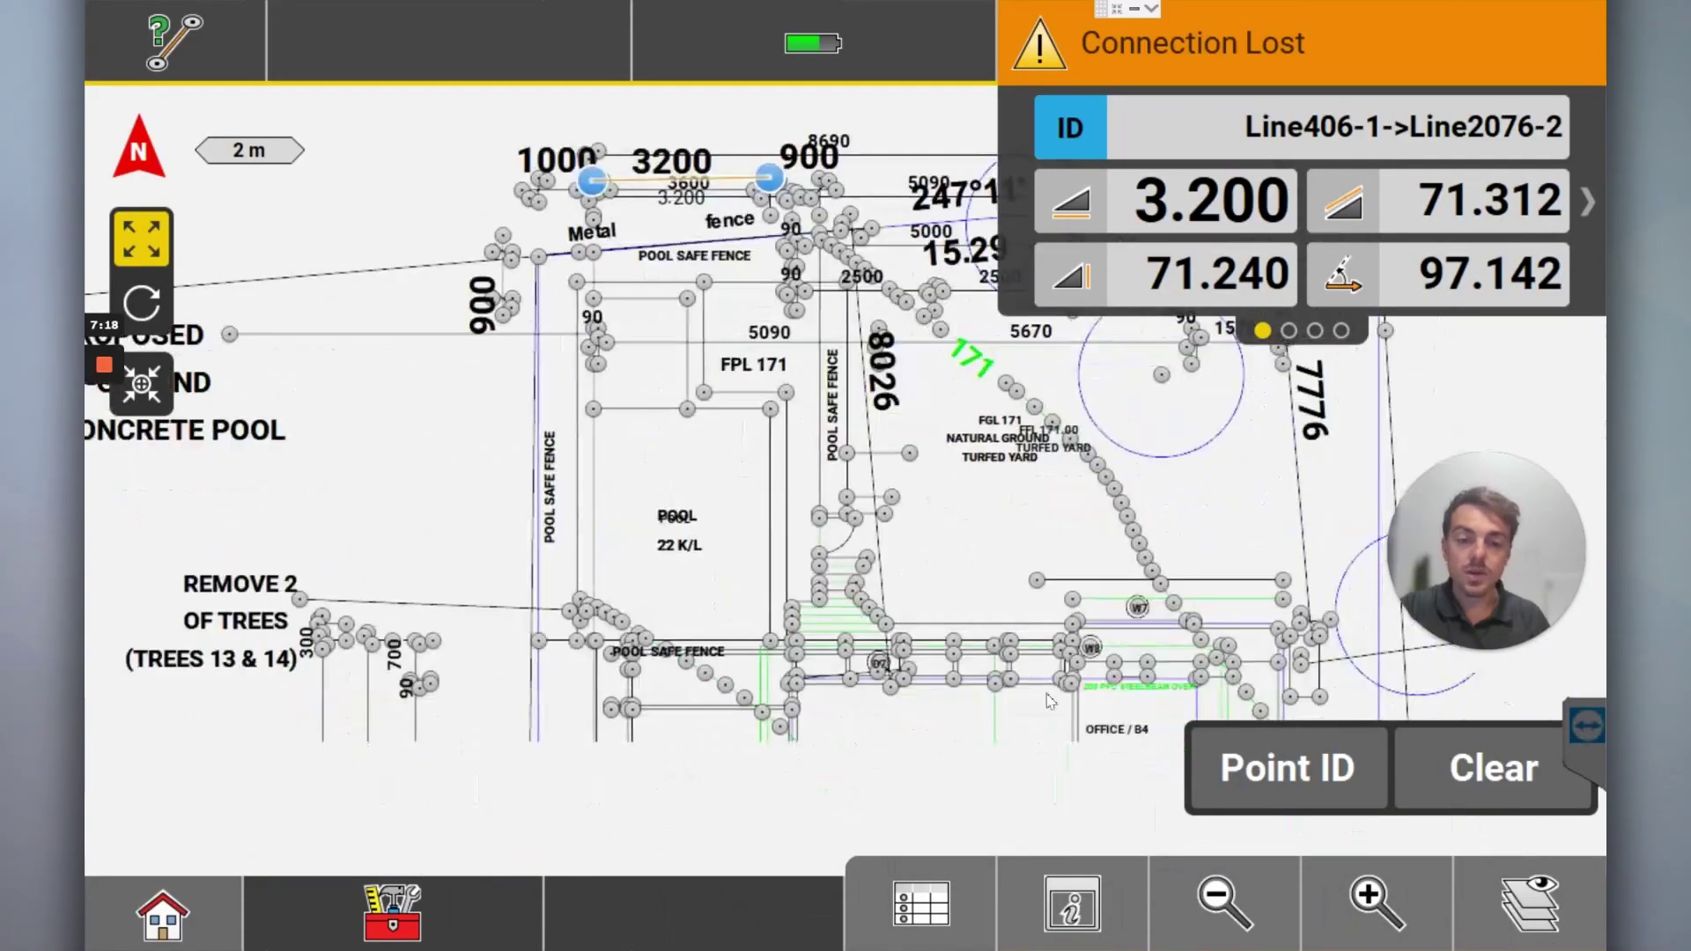
pyautogui.moveTo(1049, 718); pyautogui.dragTo(881, 405)
pyautogui.moveTo(894, 566); pyautogui.dragTo(868, 397)
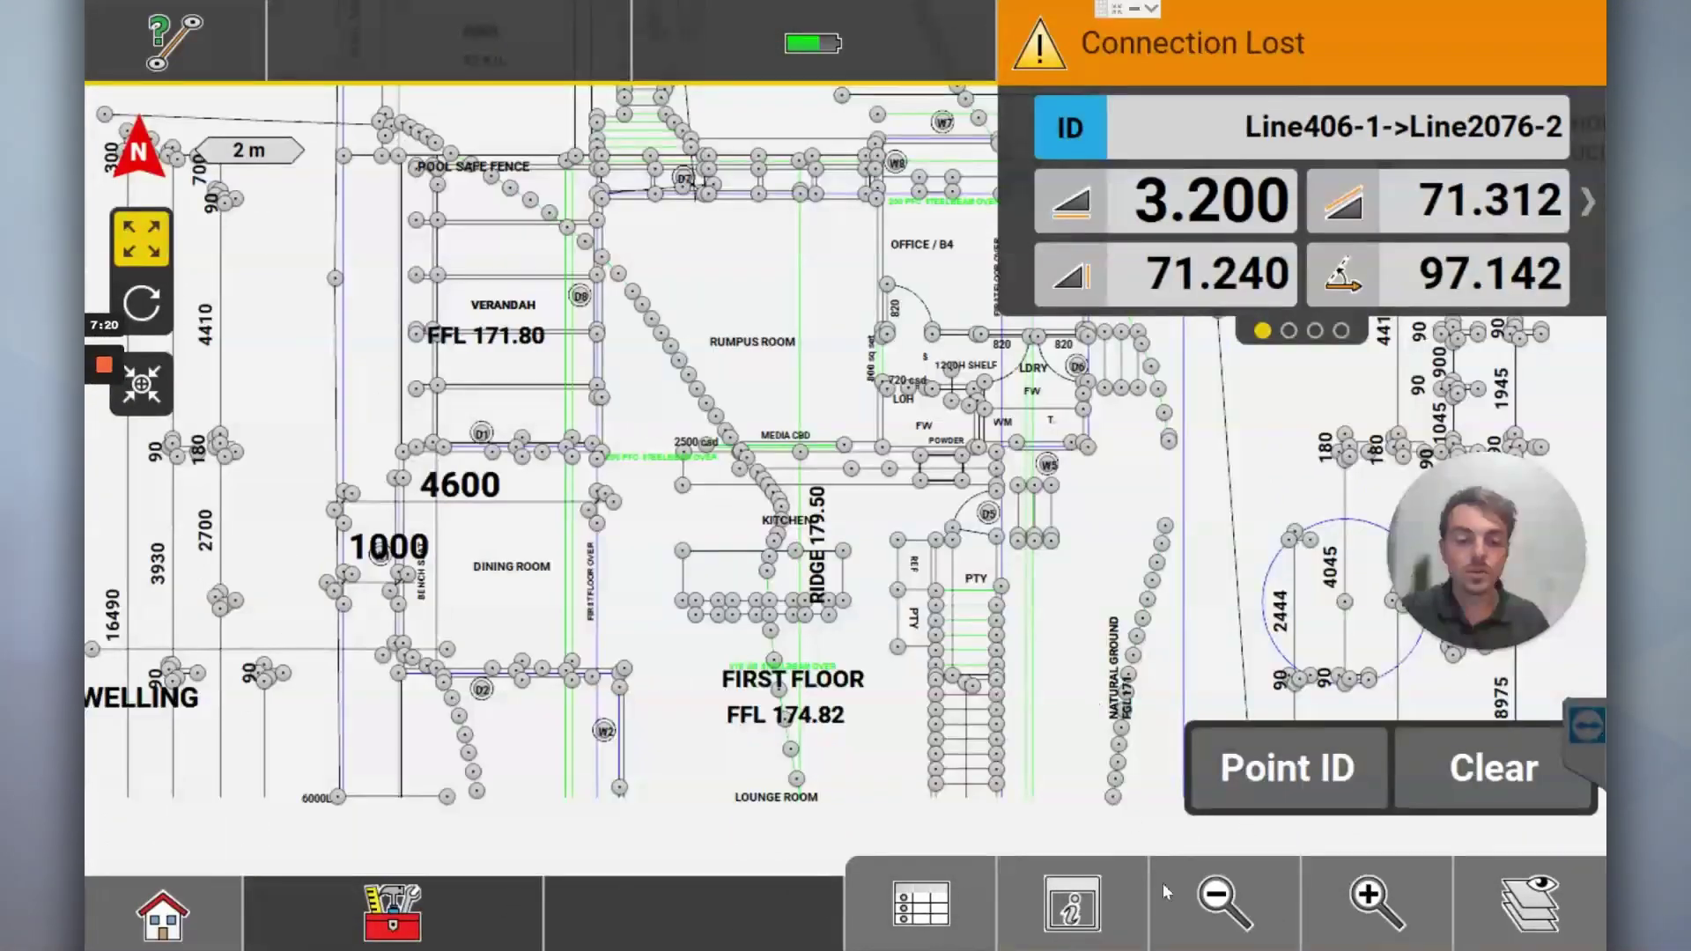
pyautogui.click(1227, 914)
pyautogui.click(1227, 914)
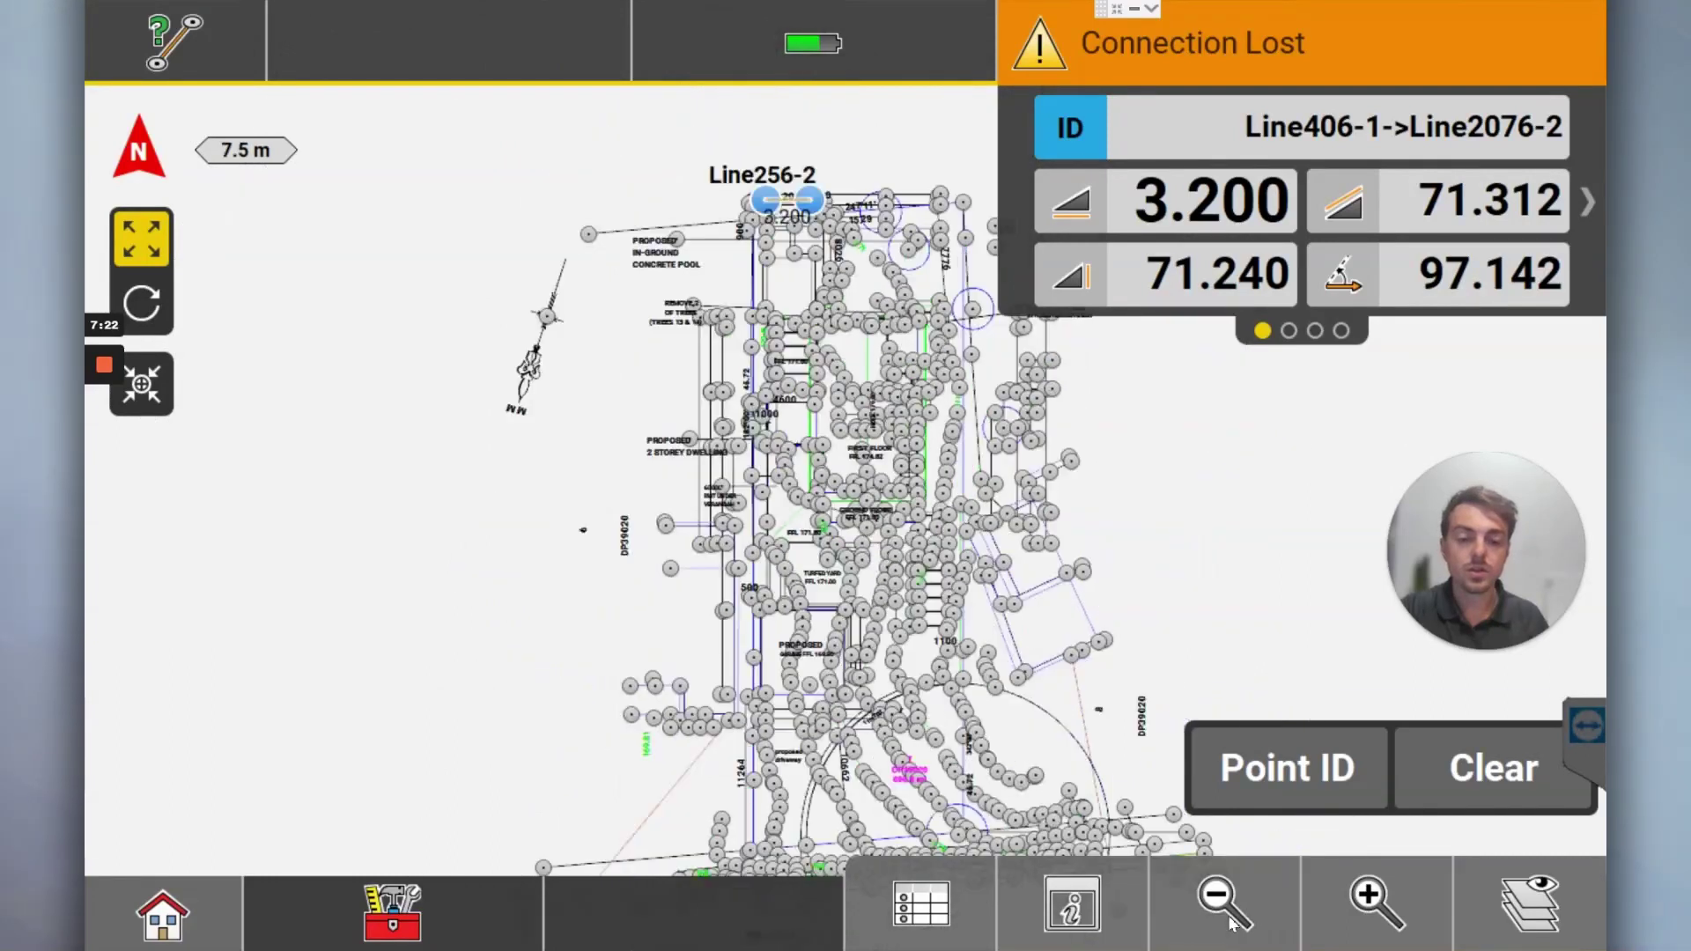
# Step: Rotate the combined drawing in 3D and examine the height separation between the two check points and drawings
pyautogui.click(158, 310)
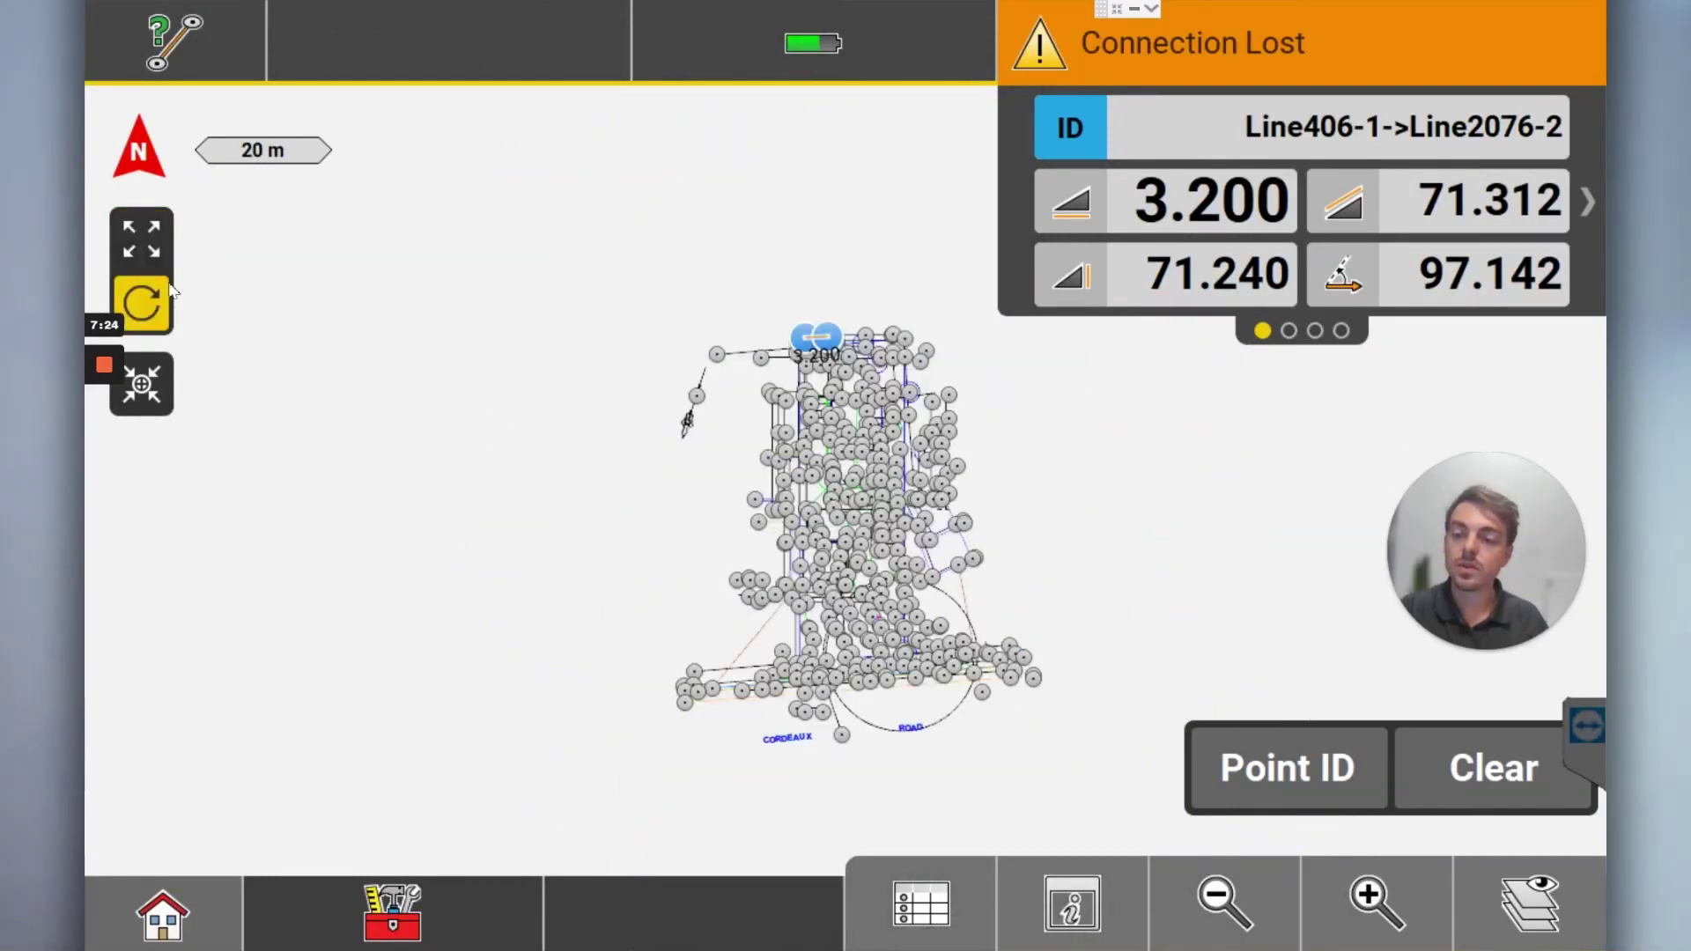
pyautogui.moveTo(892, 734); pyautogui.dragTo(976, 606)
pyautogui.moveTo(844, 676); pyautogui.dragTo(616, 777)
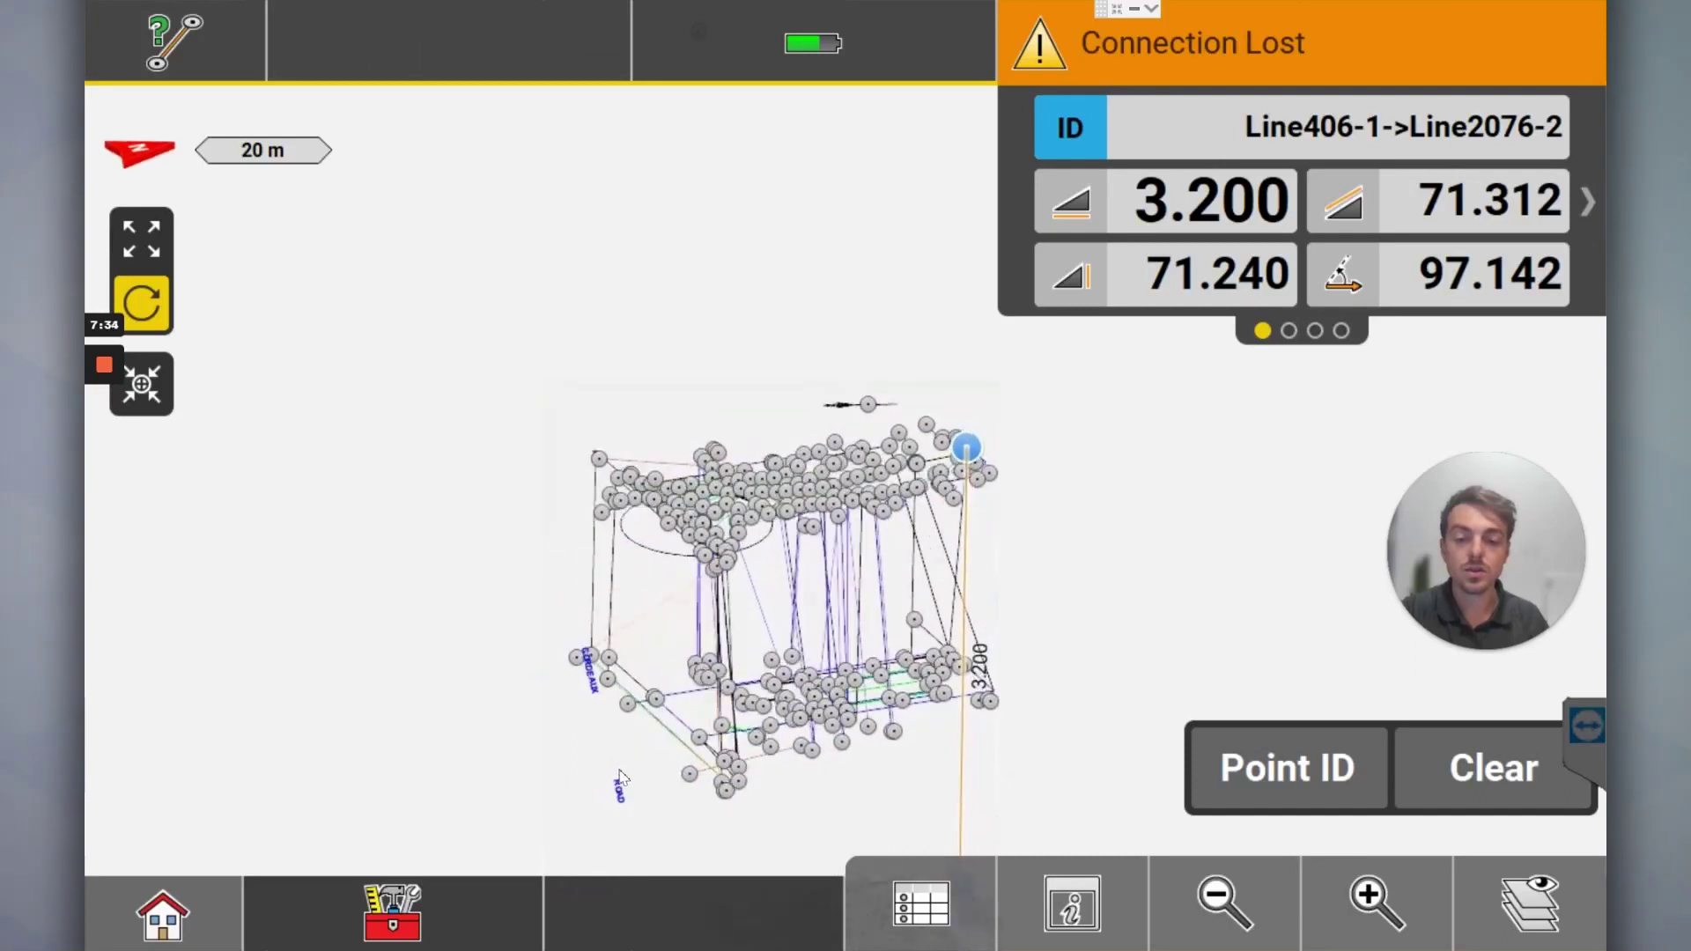
pyautogui.click(144, 240)
pyautogui.moveTo(817, 274); pyautogui.dragTo(835, 541)
pyautogui.click(142, 304)
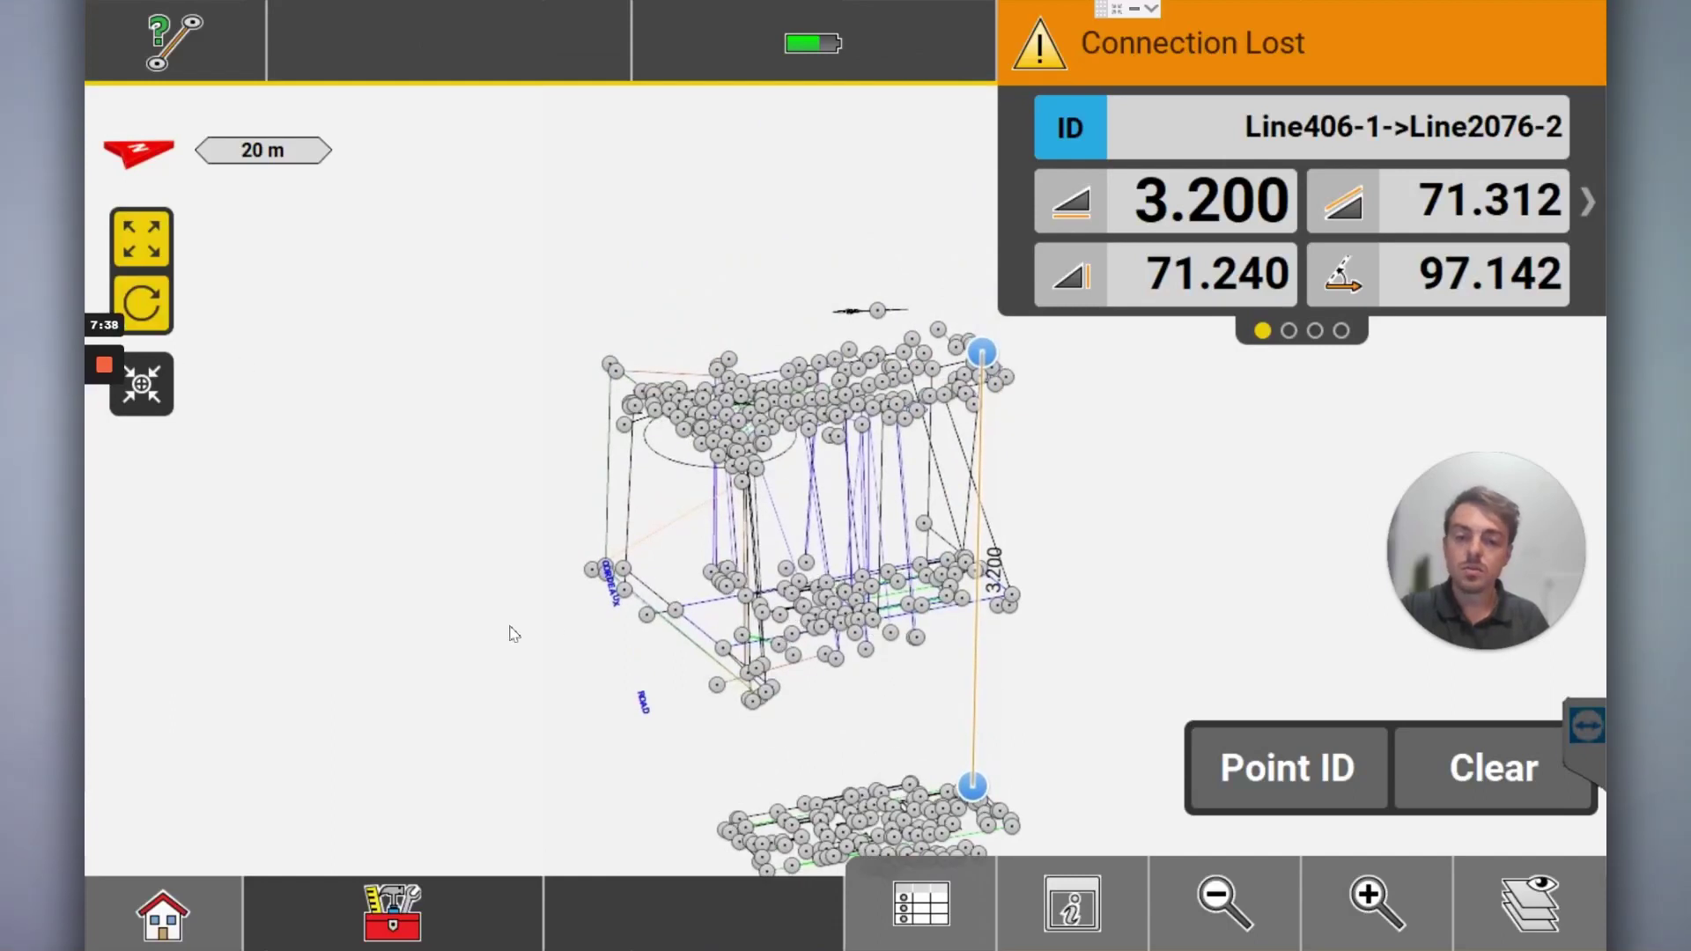
pyautogui.moveTo(475, 589); pyautogui.dragTo(1294, 863)
pyautogui.moveTo(797, 452); pyautogui.dragTo(956, 449)
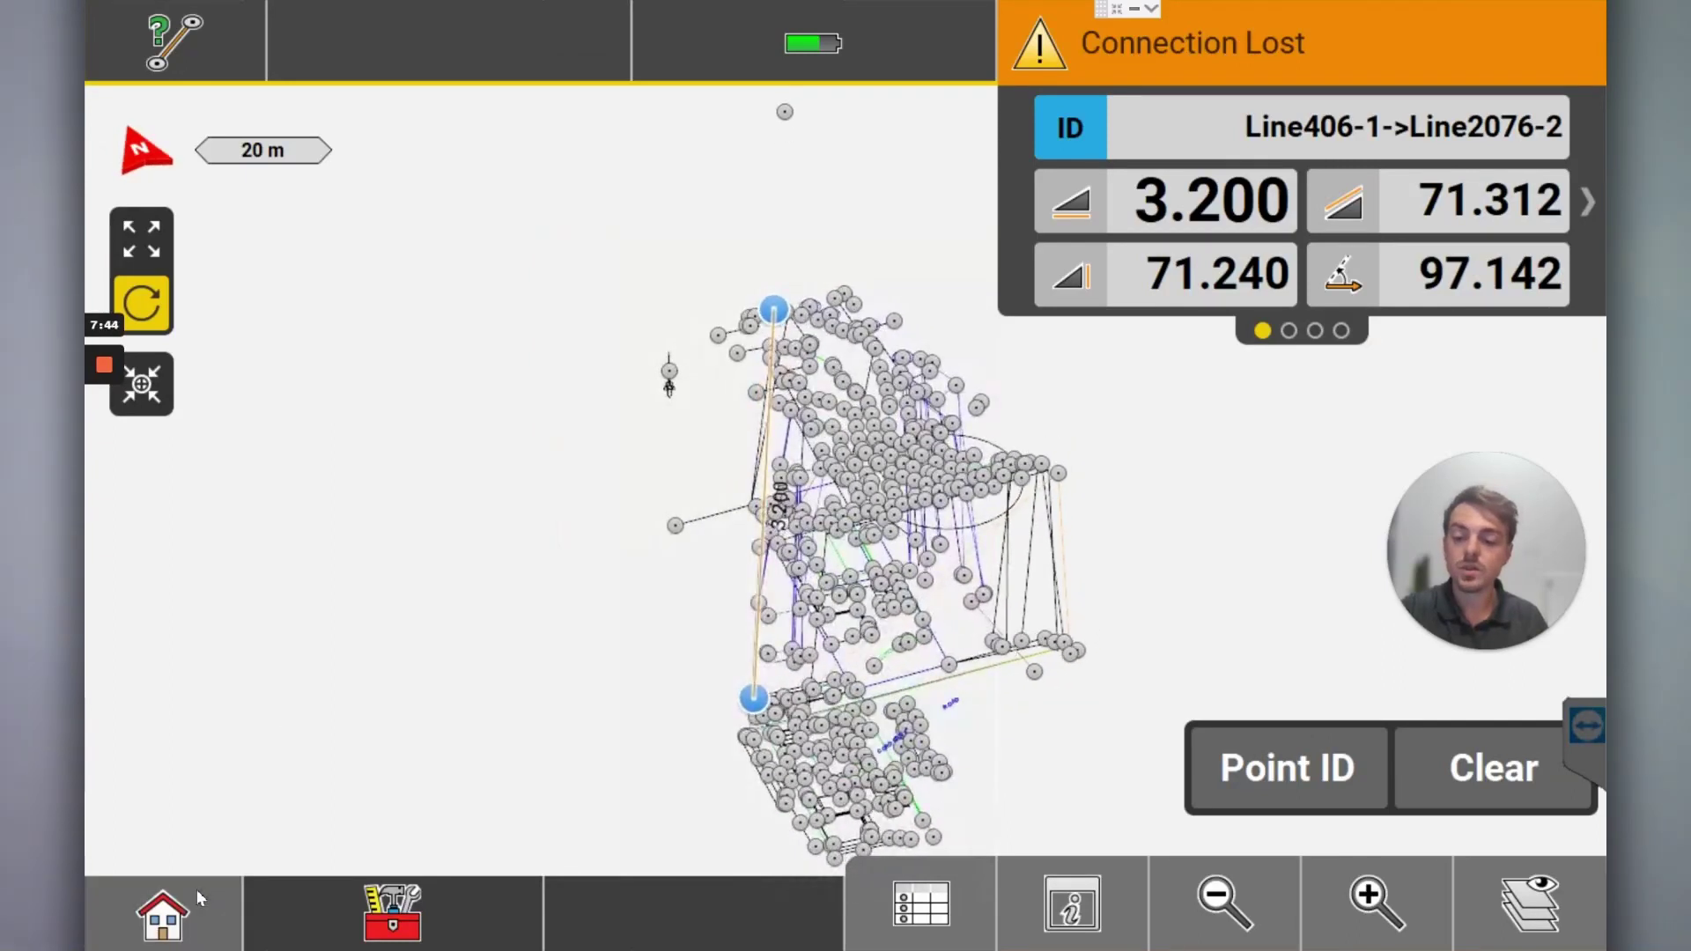
# Step: Start a data import and open the import settings of Fe LandscapeCleaned.dwg from the USB drive as reference data
pyautogui.click(198, 889)
pyautogui.click(203, 599)
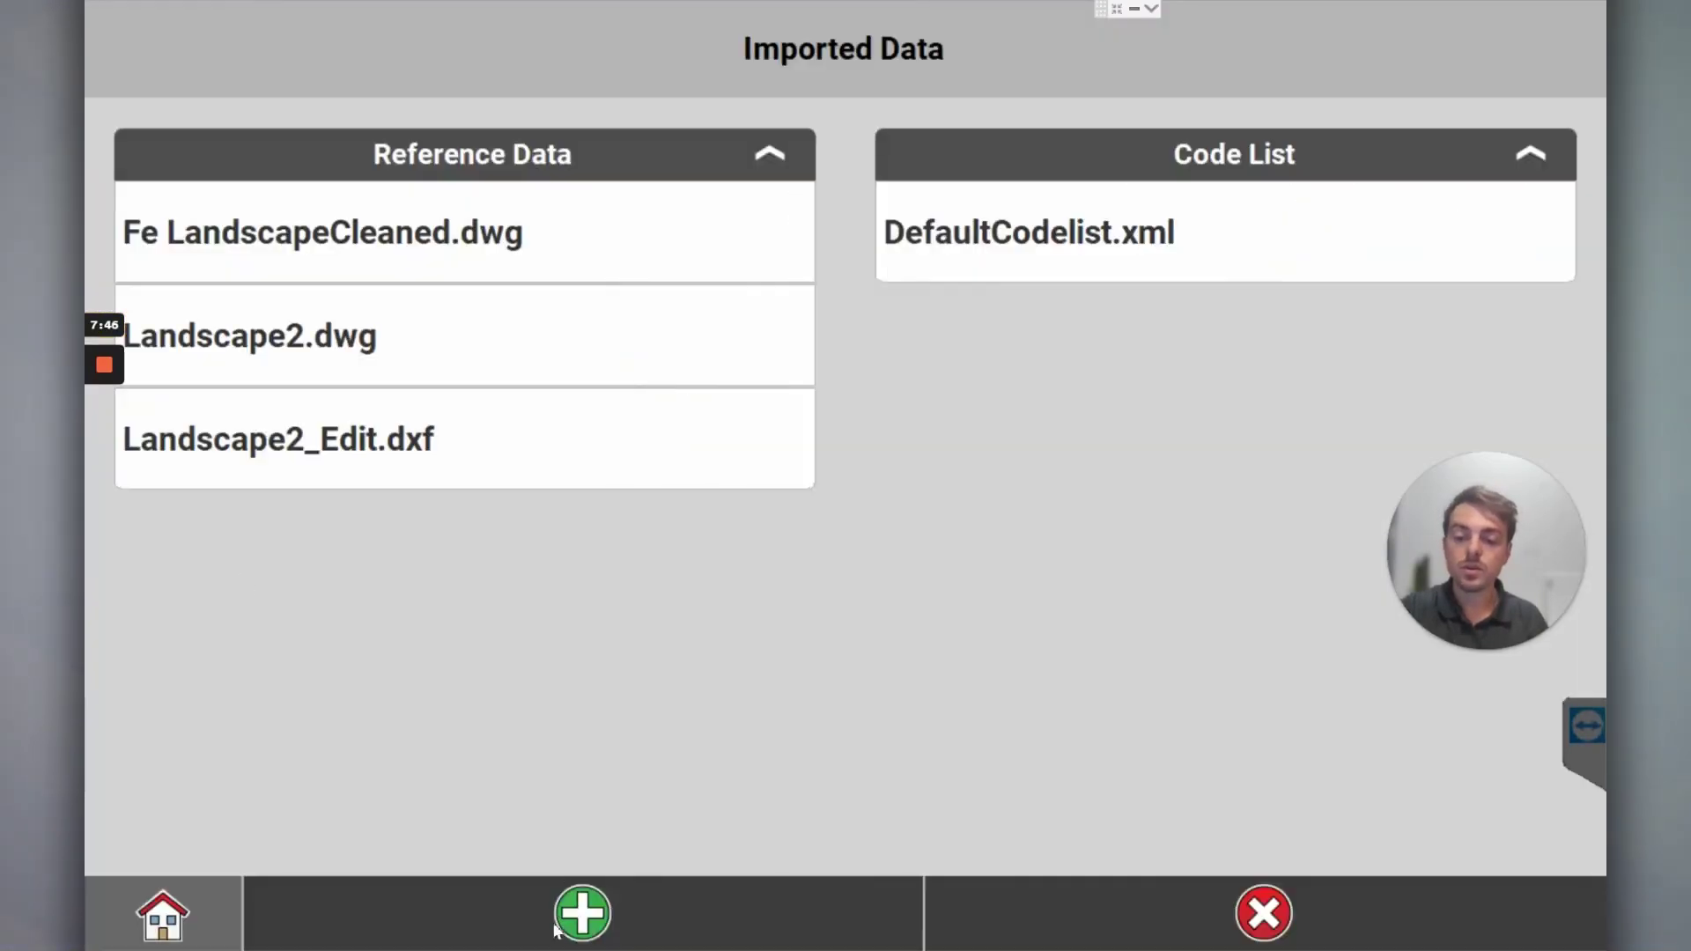
pyautogui.click(582, 912)
pyautogui.click(1025, 518)
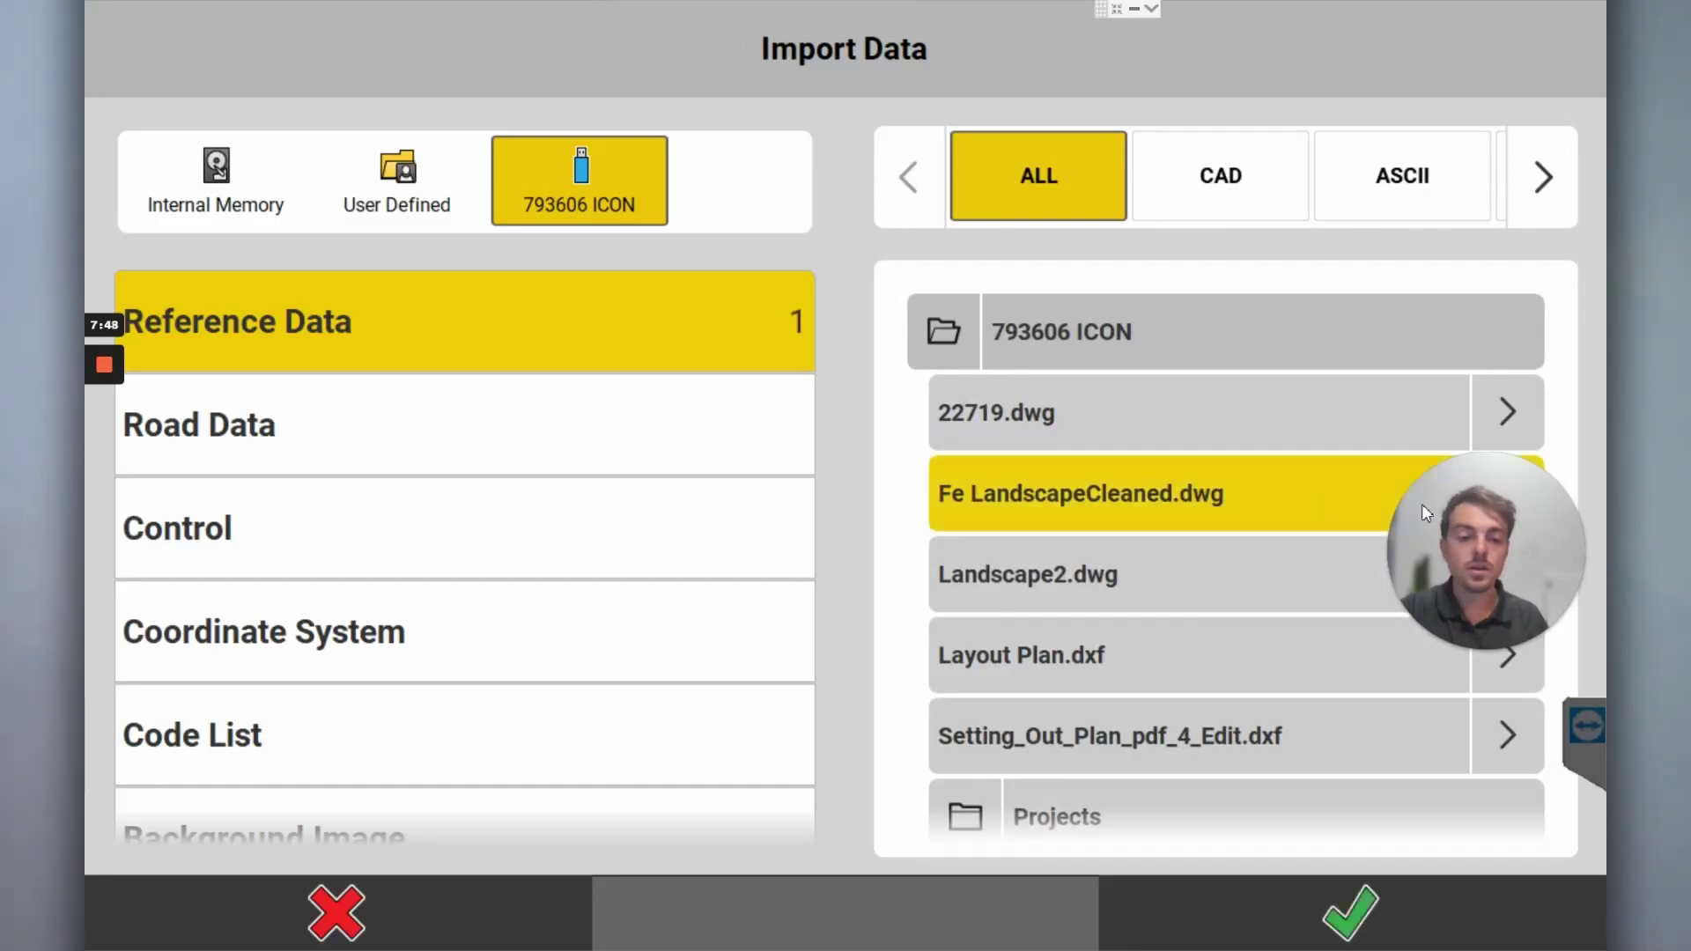
pyautogui.click(1517, 494)
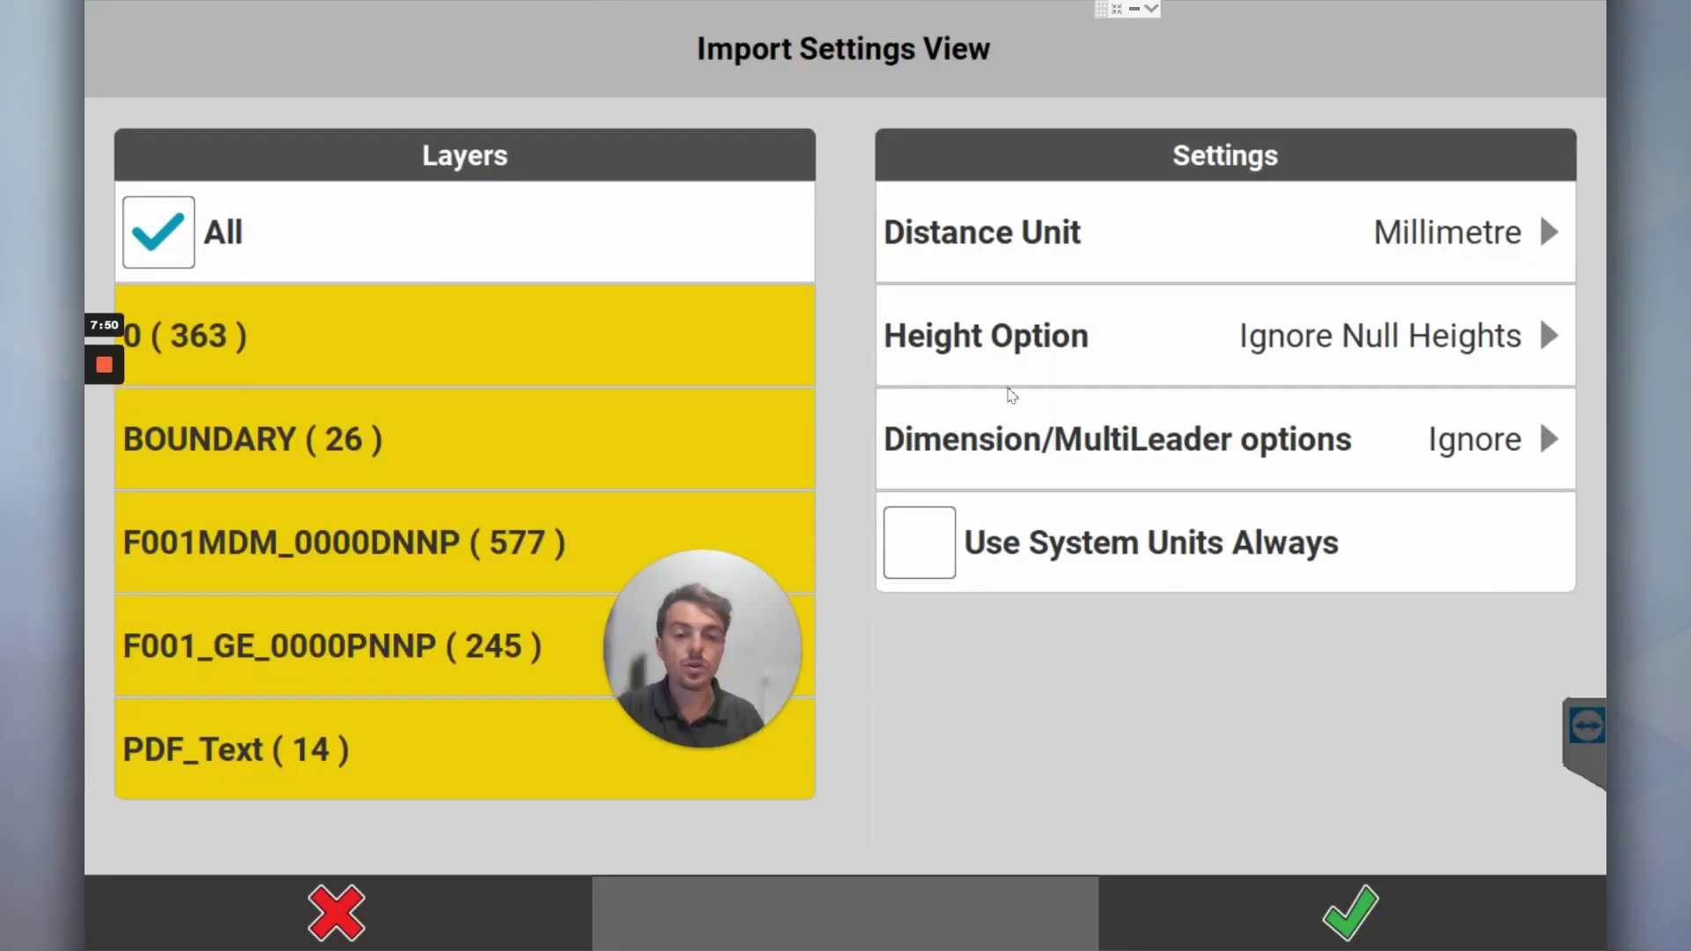
# Step: Review the Height Option choices, leave Ignore Null Heights selected, and cancel the import
pyautogui.click(1007, 339)
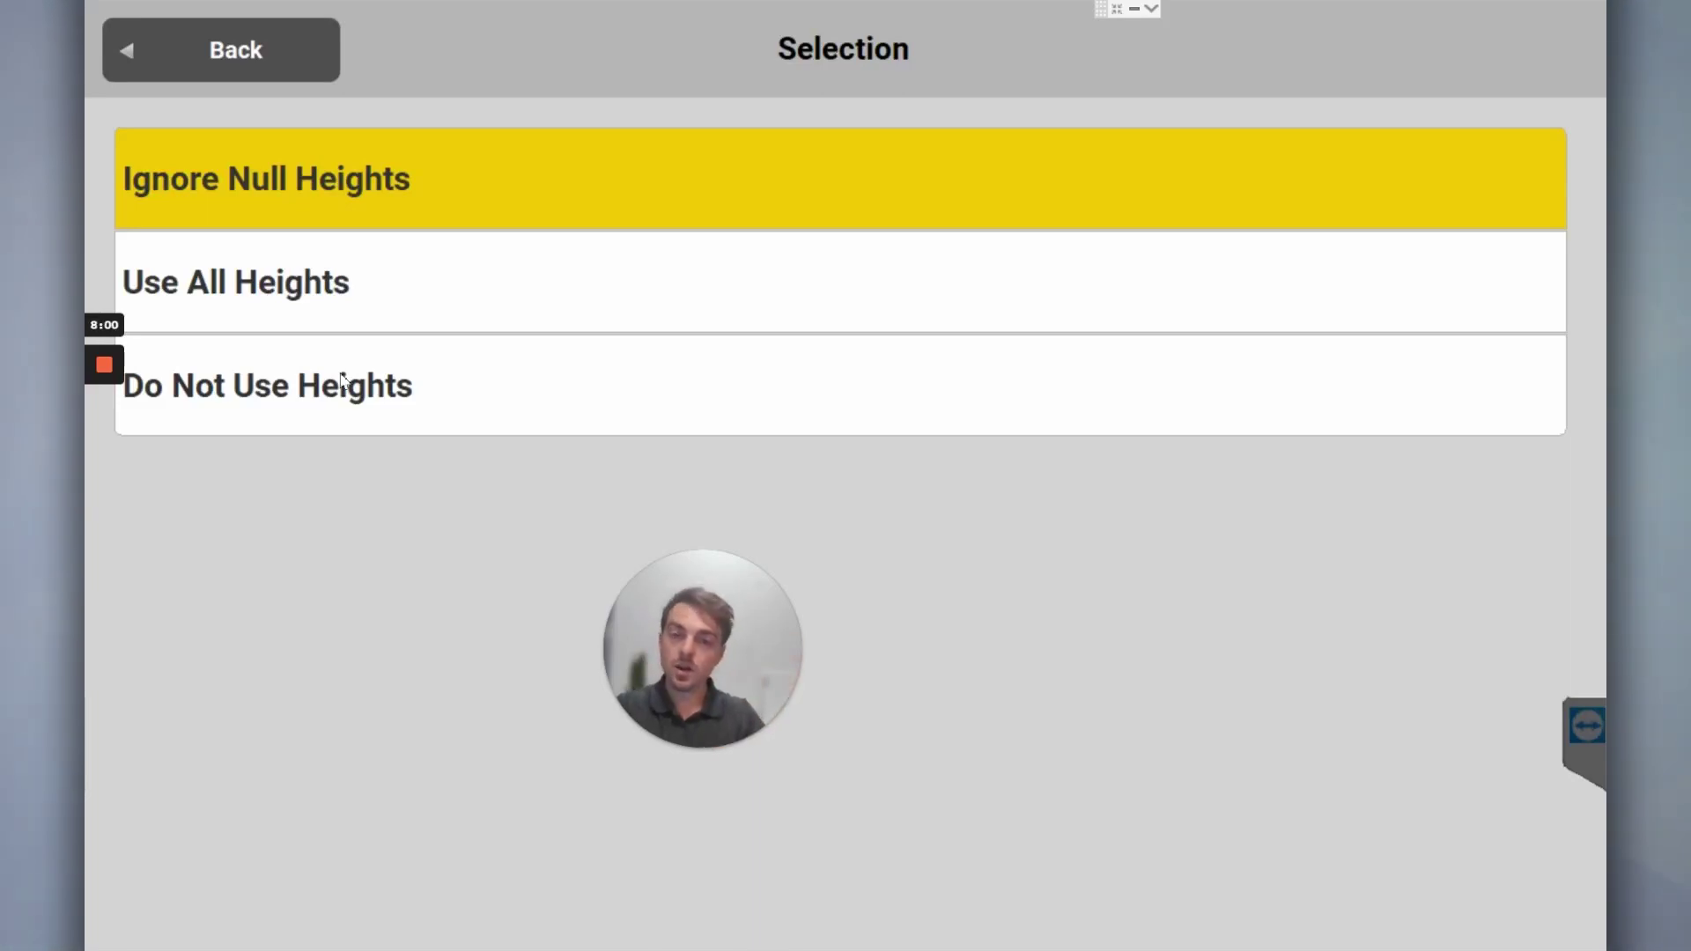
pyautogui.click(298, 56)
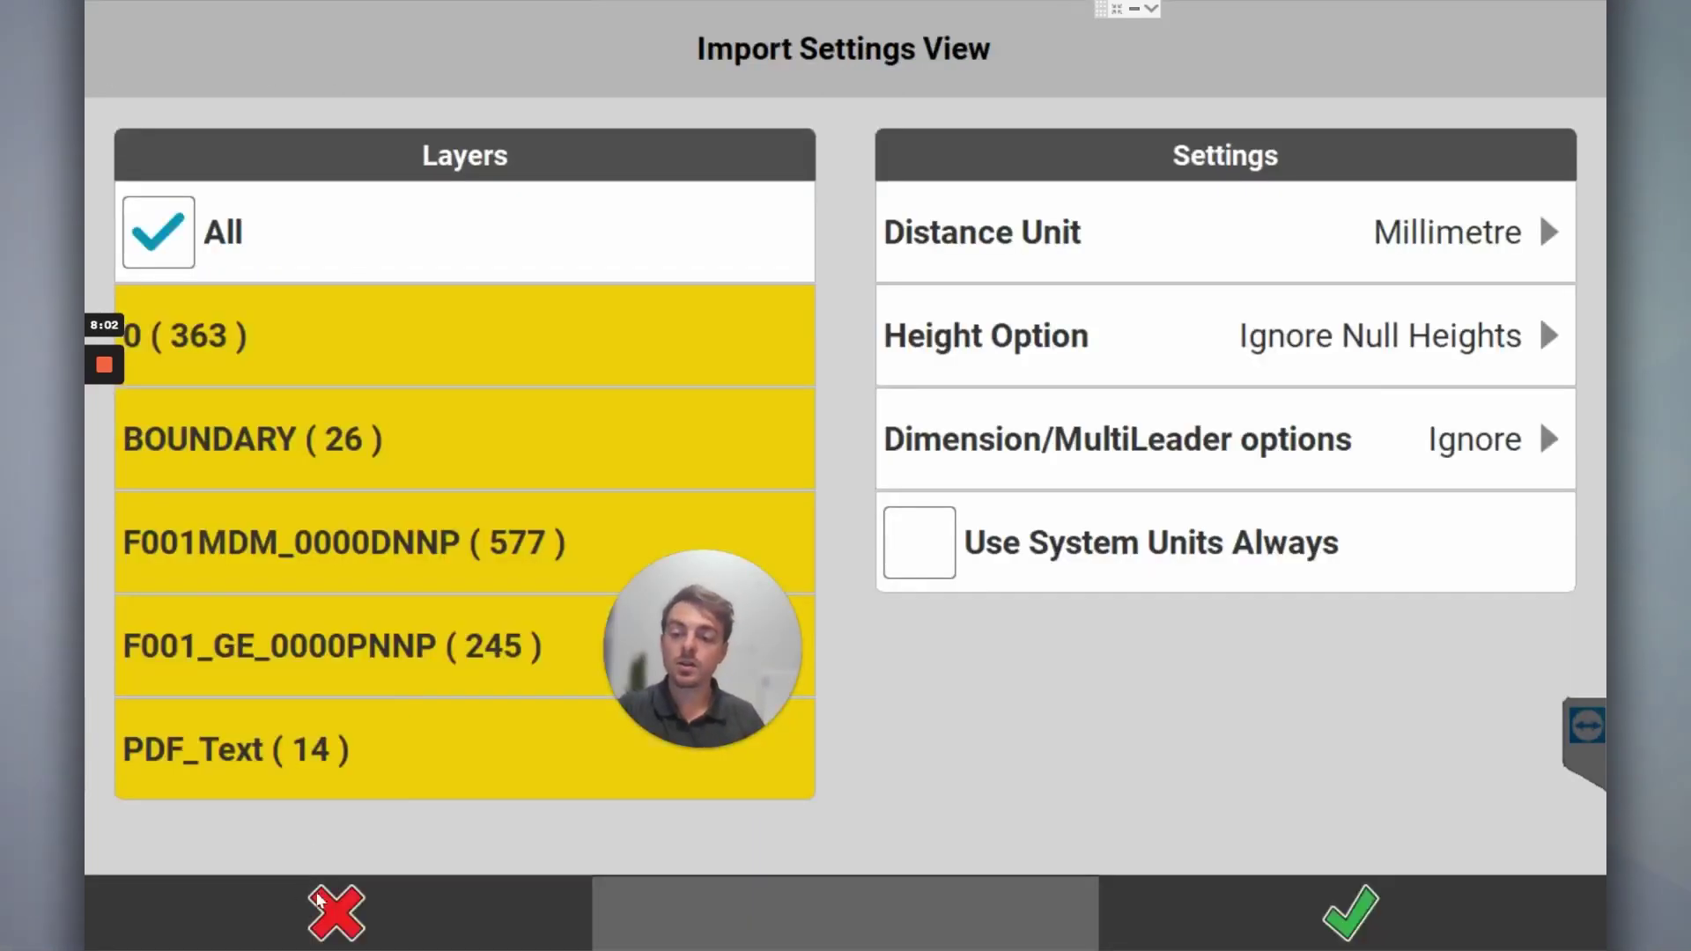
pyautogui.click(322, 914)
pyautogui.click(326, 915)
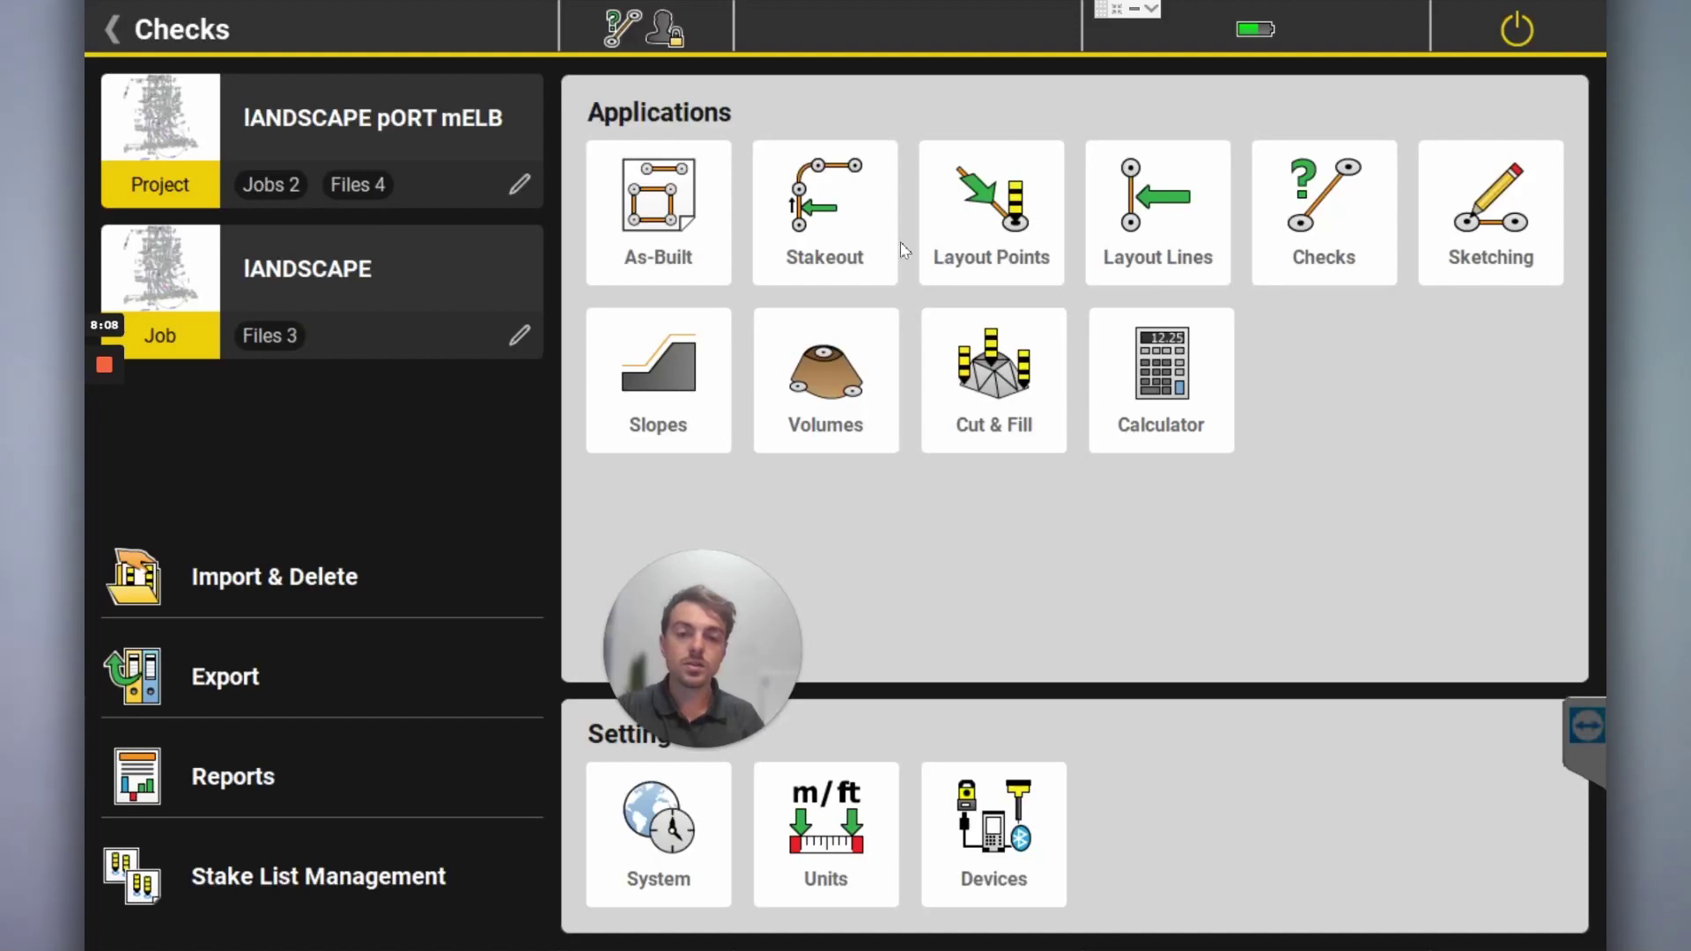
# Step: Open the Stakeout application with the combined drawing
pyautogui.click(837, 231)
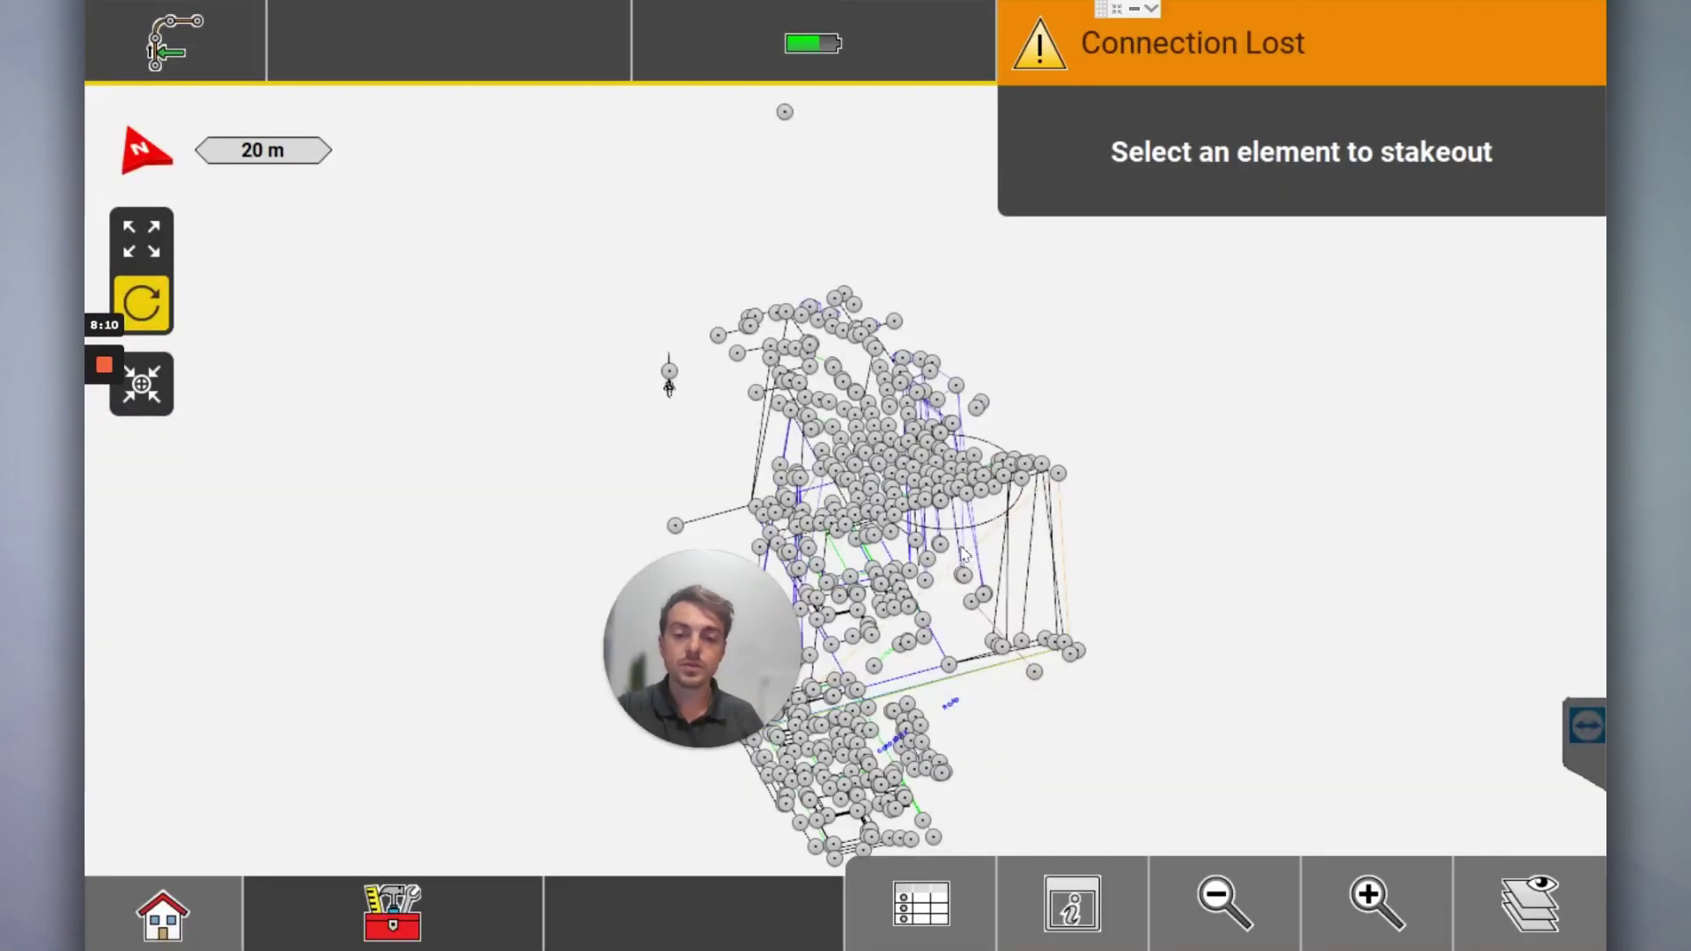